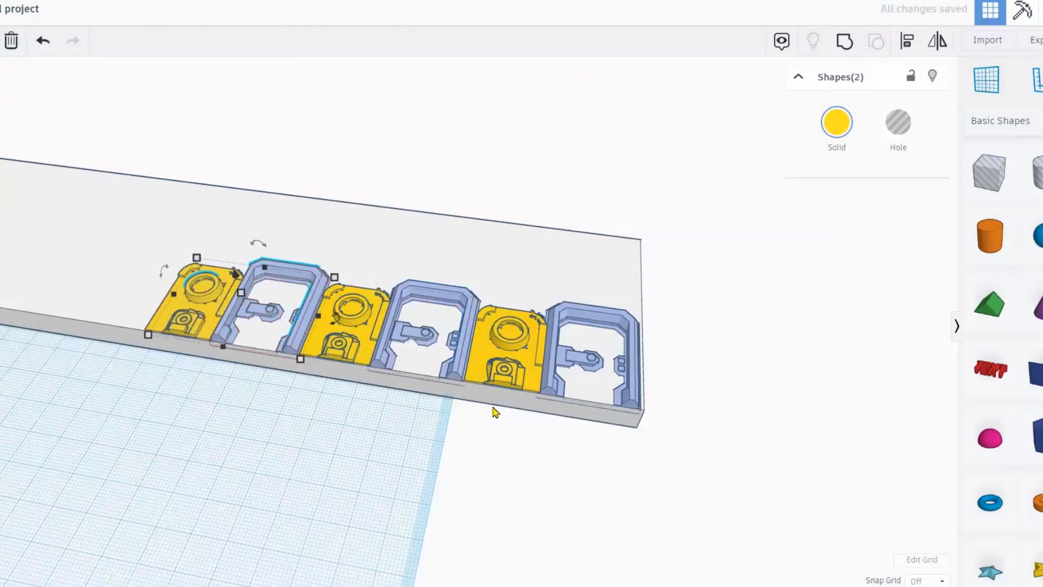
# Spread copies of the yellow and blue detail pair left along the grey base.
pyautogui.moveTo(494, 414); pyautogui.dragTo(788, 345, button='right')
pyautogui.scroll(2, 787, 345)
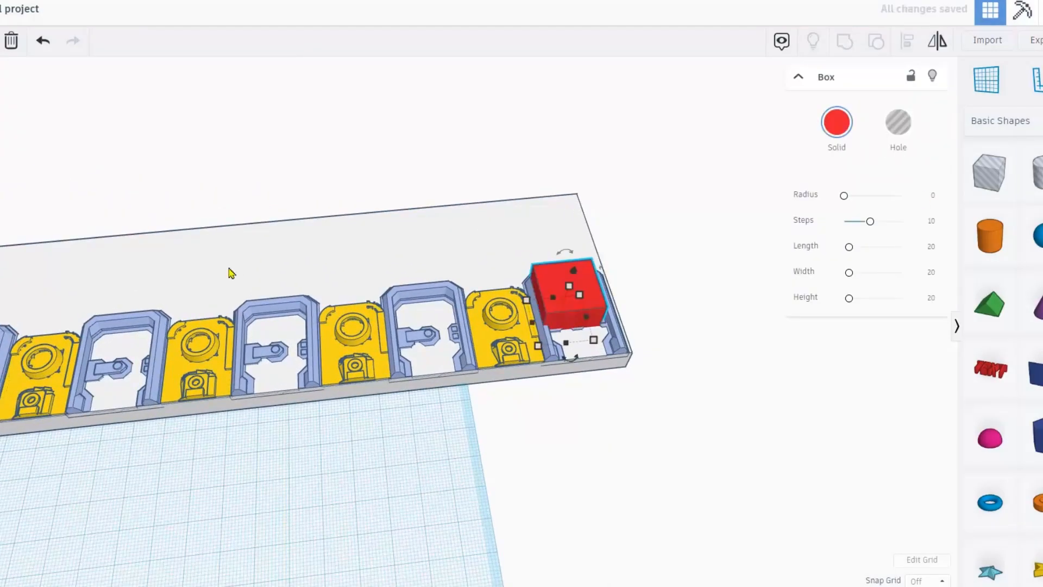
pyautogui.scroll(5, 551, 337)
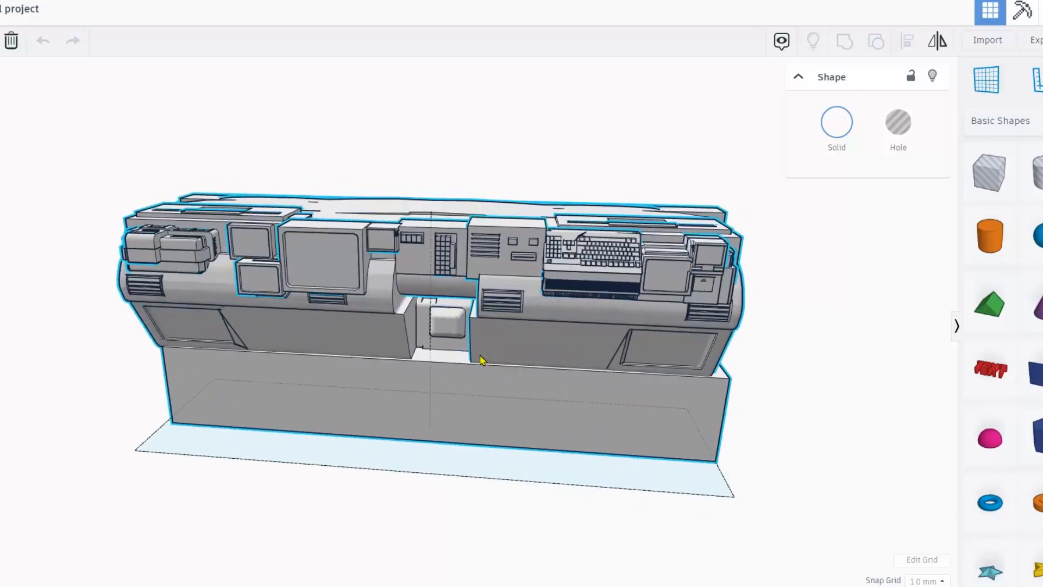
pyautogui.moveTo(480, 360); pyautogui.dragTo(400, 379, button='right')
pyautogui.moveTo(268, 399); pyautogui.dragTo(532, 383, button='right')
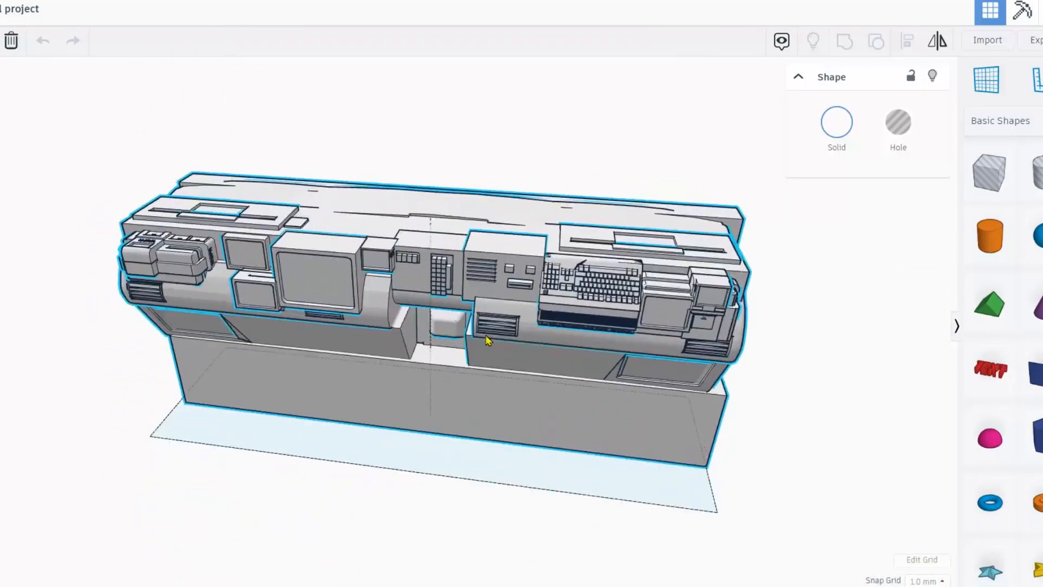
pyautogui.moveTo(487, 340); pyautogui.dragTo(562, 361, button='right')
pyautogui.scroll(-2, 626, 323)
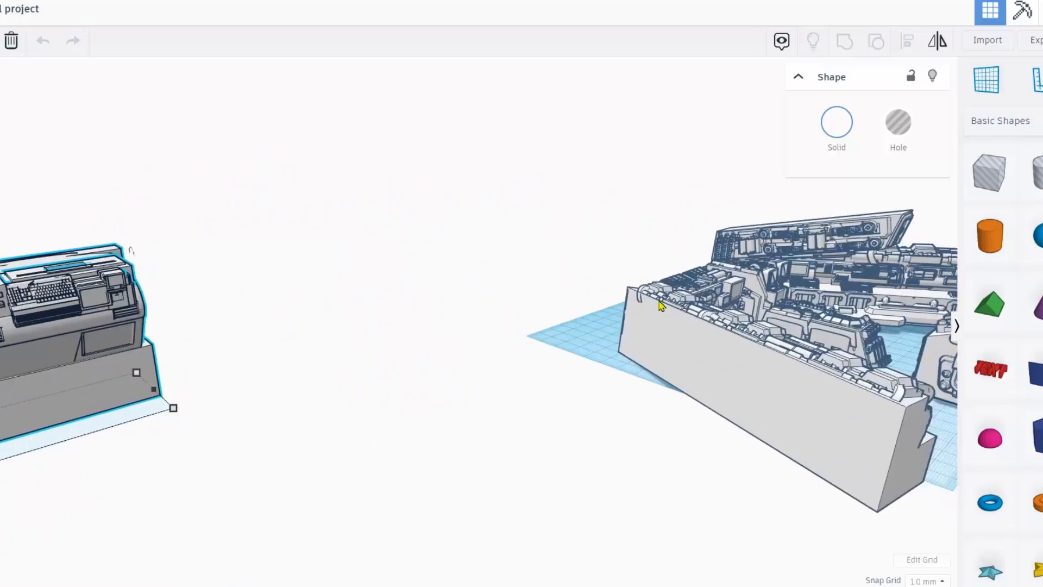
pyautogui.moveTo(716, 451); pyautogui.dragTo(717, 452)
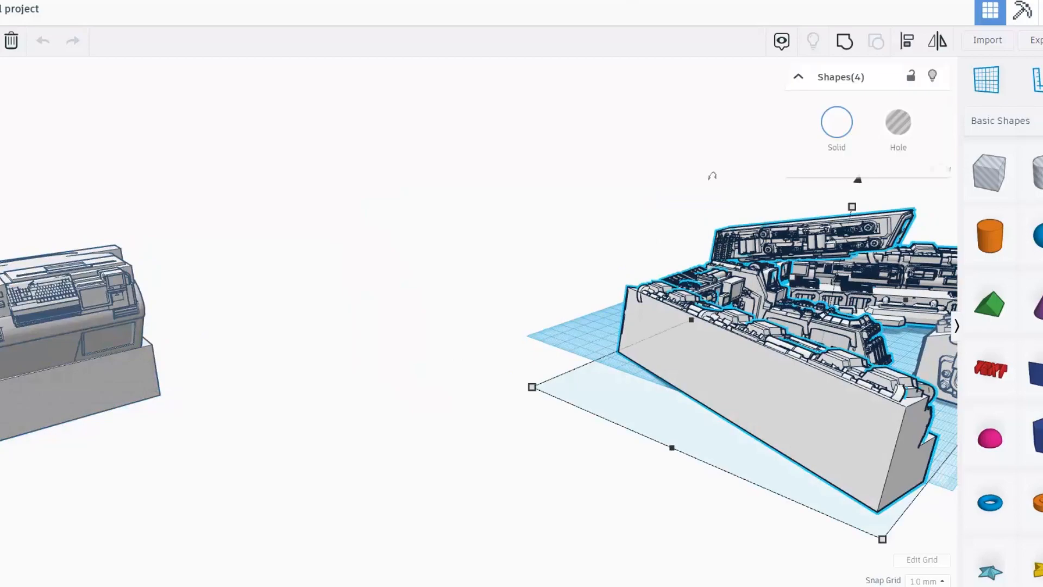
pyautogui.press('f')
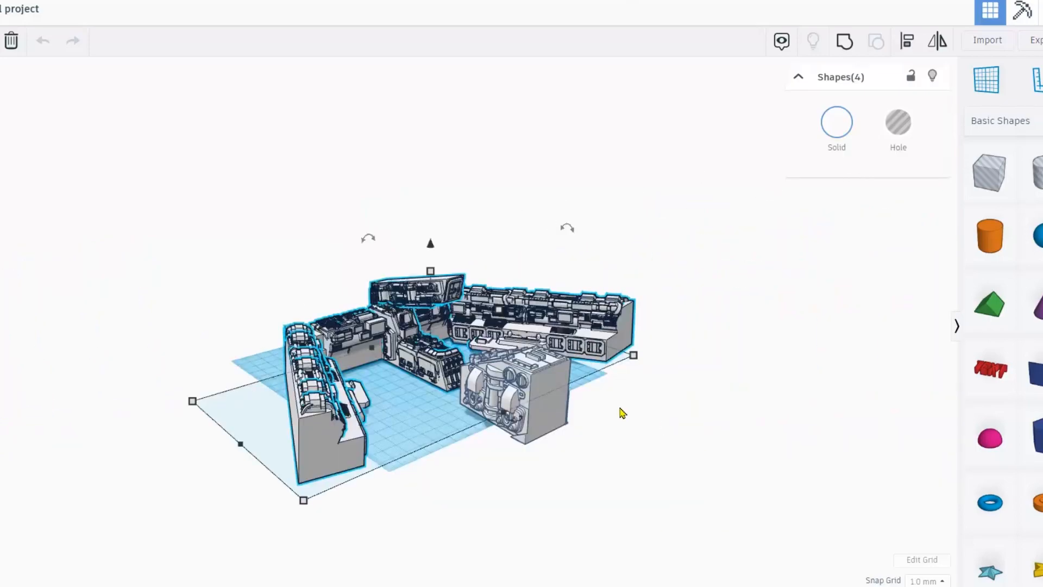
pyautogui.scroll(5, 623, 413)
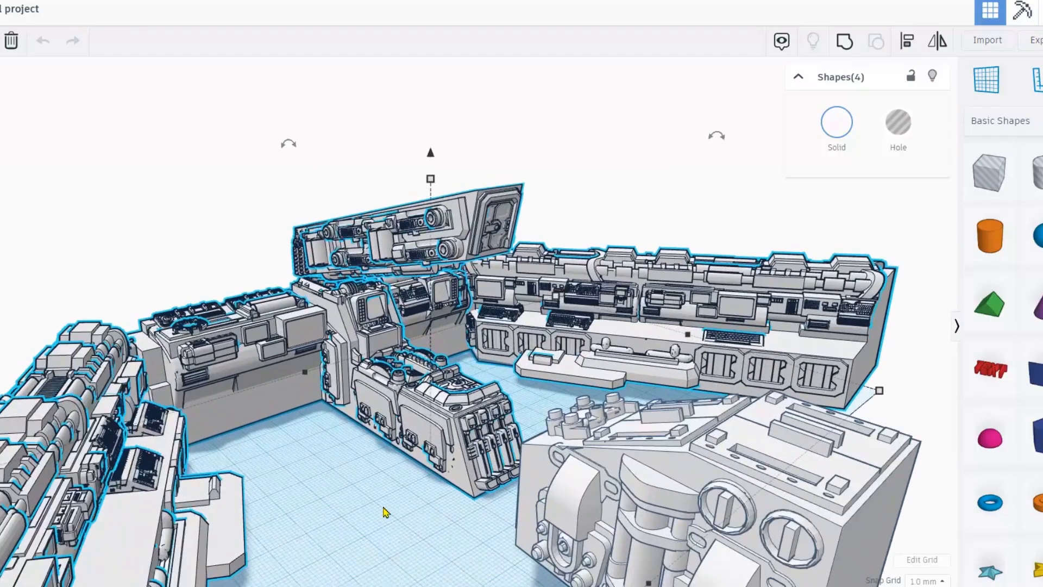
pyautogui.click(384, 508)
pyautogui.moveTo(686, 416)
pyautogui.mouseDown(button='right')
pyautogui.moveTo(498, 430)
pyautogui.moveTo(527, 413)
pyautogui.moveTo(616, 400)
pyautogui.moveTo(674, 413)
pyautogui.mouseUp(button='right')
pyautogui.moveTo(401, 424); pyautogui.dragTo(458, 419, button='right')
pyautogui.scroll(5, 458, 418)
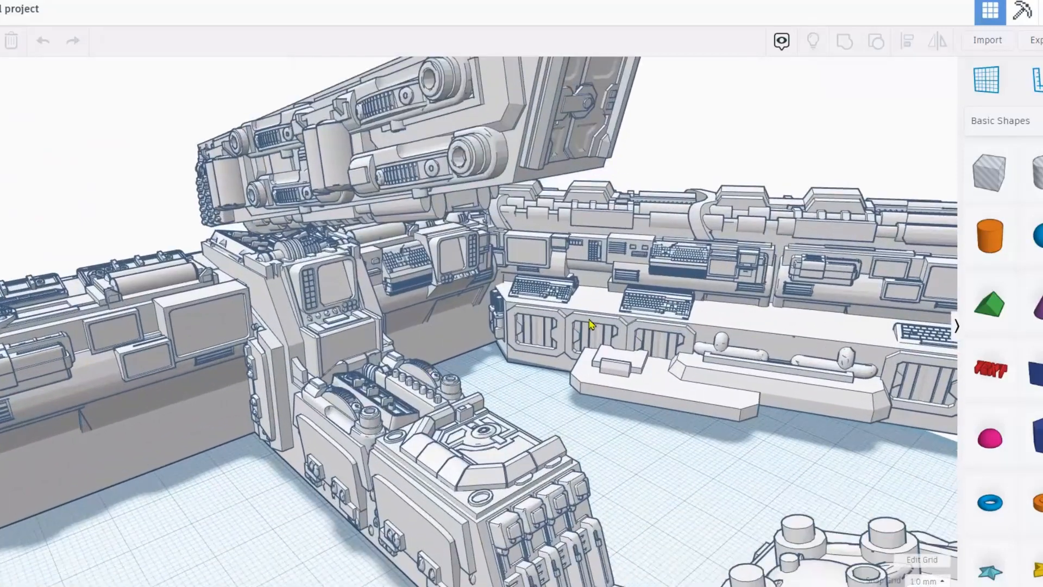
pyautogui.moveTo(591, 325); pyautogui.dragTo(384, 393, button='right')
pyautogui.moveTo(288, 329); pyautogui.dragTo(531, 432, button='right')
pyautogui.scroll(-5, 227, 364)
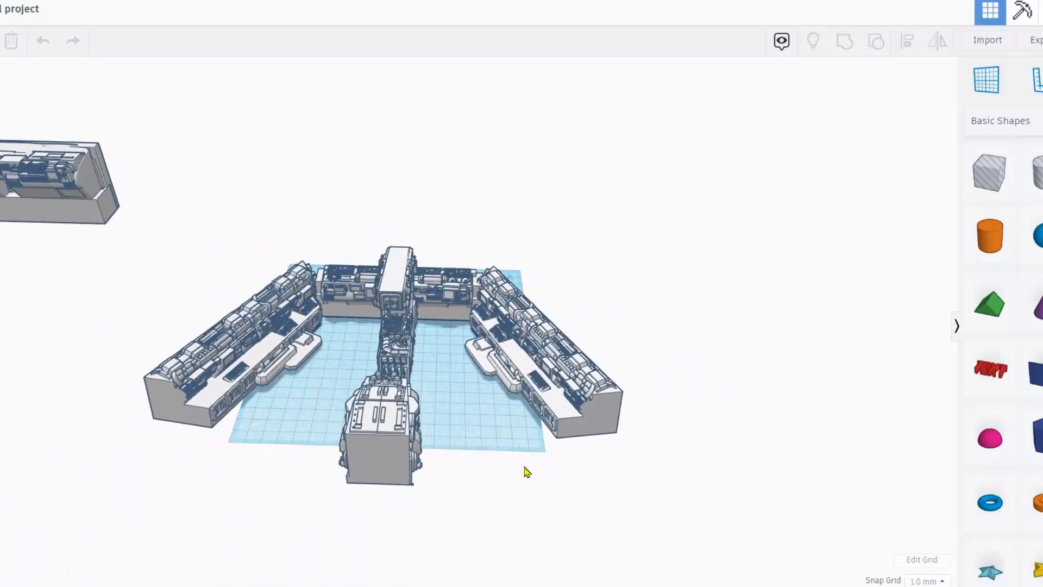
pyautogui.moveTo(600, 517); pyautogui.dragTo(228, 299)
# Move the whole room model aside and place a new box on the empty workplane.
pyautogui.moveTo(387, 467); pyautogui.dragTo(277, 163)
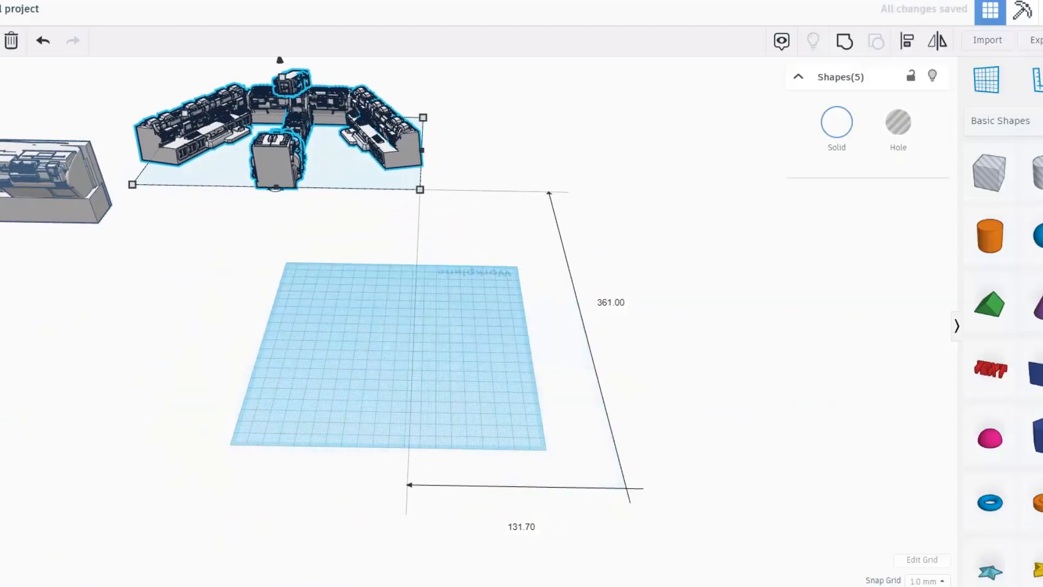
pyautogui.click(417, 397)
pyautogui.click(334, 333)
pyautogui.scroll(2, 322, 339)
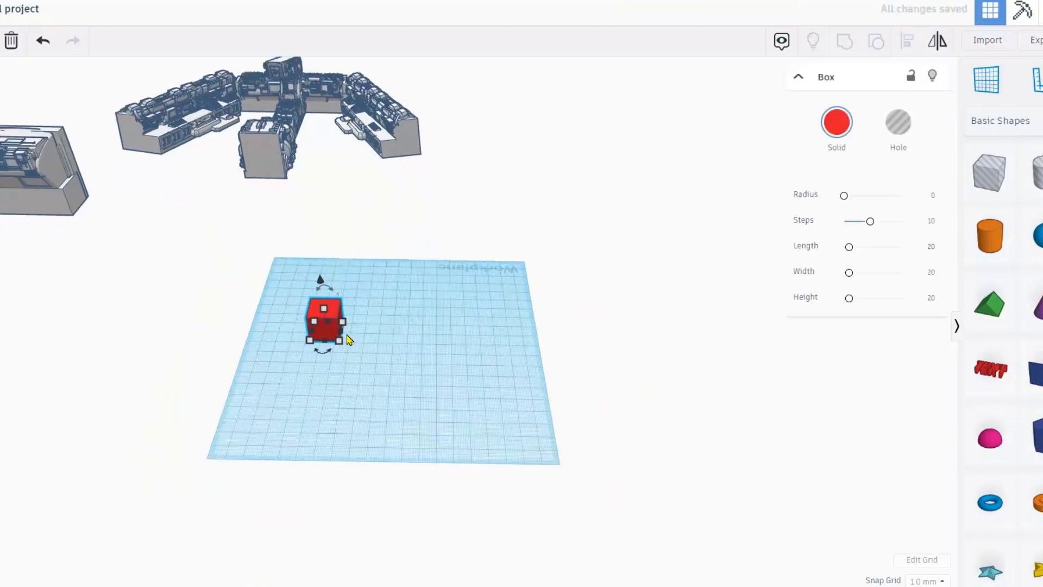
# Resize the box to 134 by 58 and move it forward and left.
pyautogui.moveTo(305, 338); pyautogui.dragTo(556, 358)
pyautogui.moveTo(409, 304); pyautogui.dragTo(413, 268)
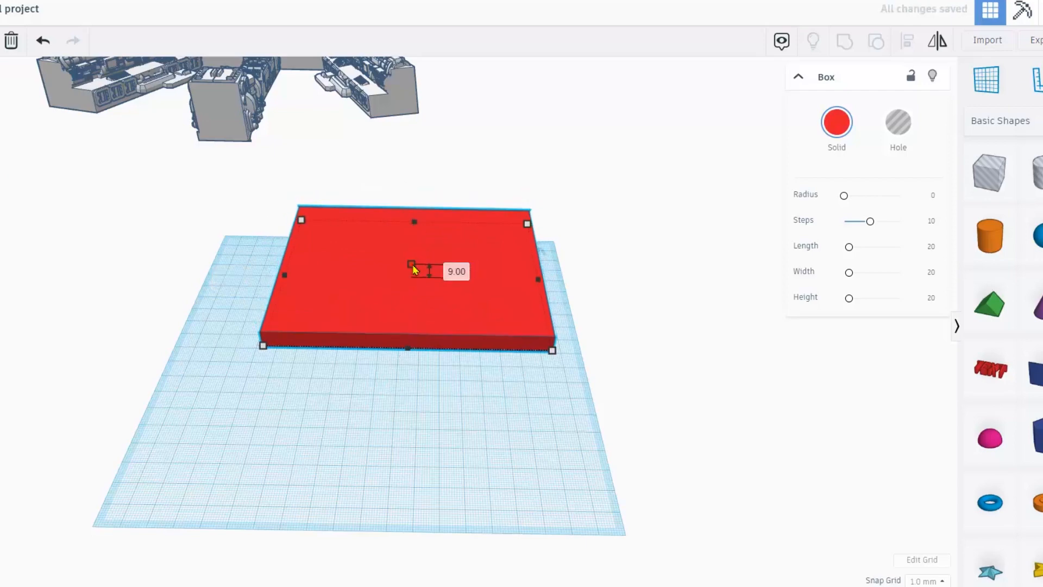
pyautogui.moveTo(417, 227); pyautogui.dragTo(403, 290)
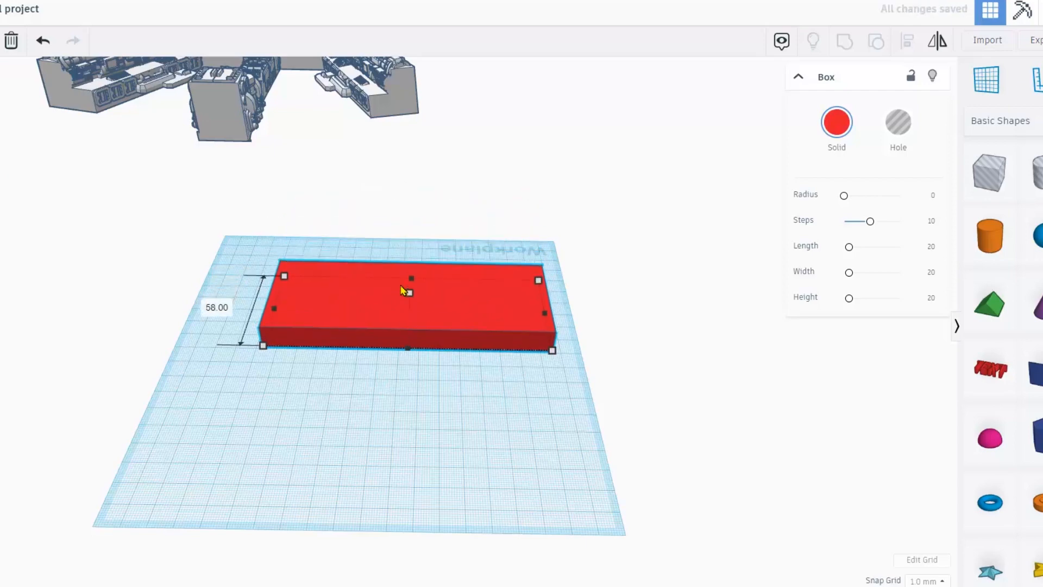
pyautogui.moveTo(442, 342); pyautogui.dragTo(411, 391)
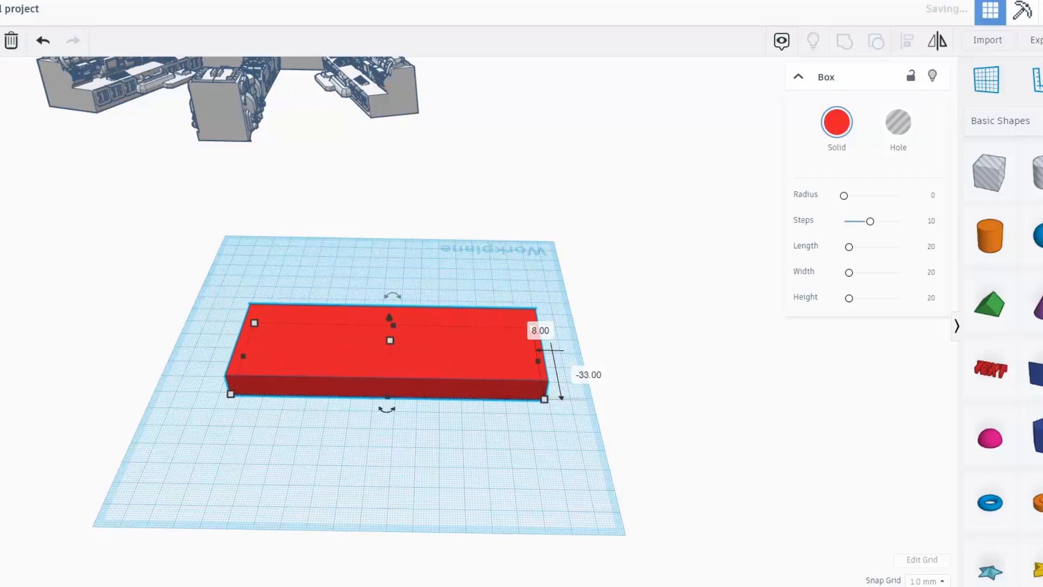
# Make the box white and flatten it into a thin plate about 5 mm tall.
pyautogui.click(834, 127)
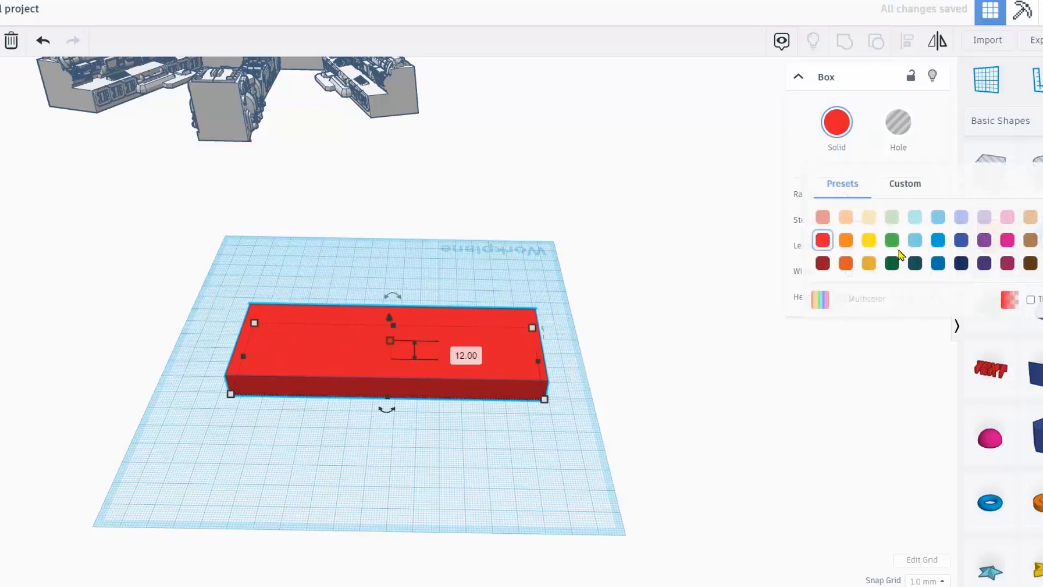
pyautogui.click(1042, 218)
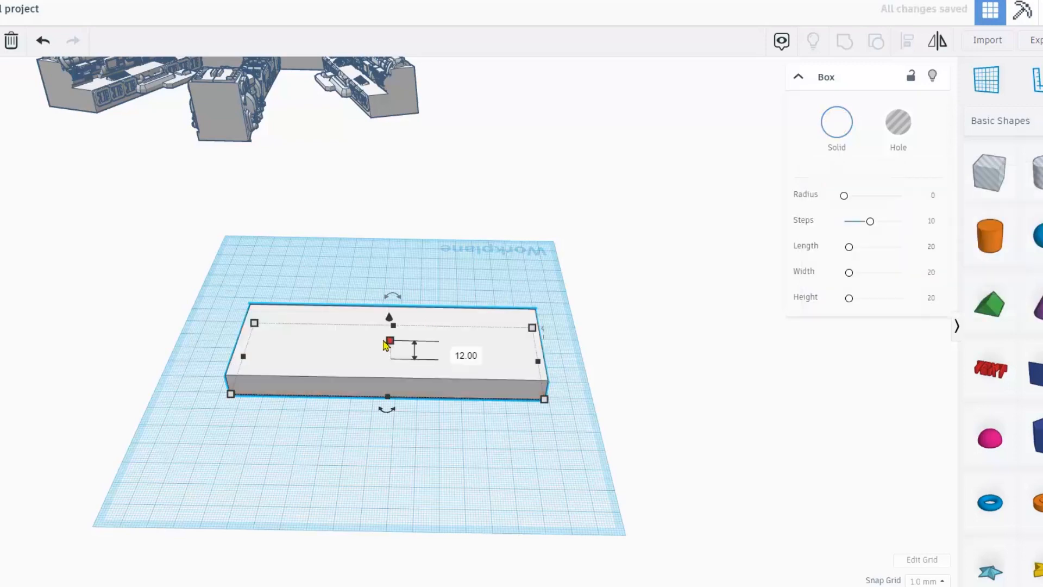
pyautogui.moveTo(392, 351); pyautogui.dragTo(392, 355)
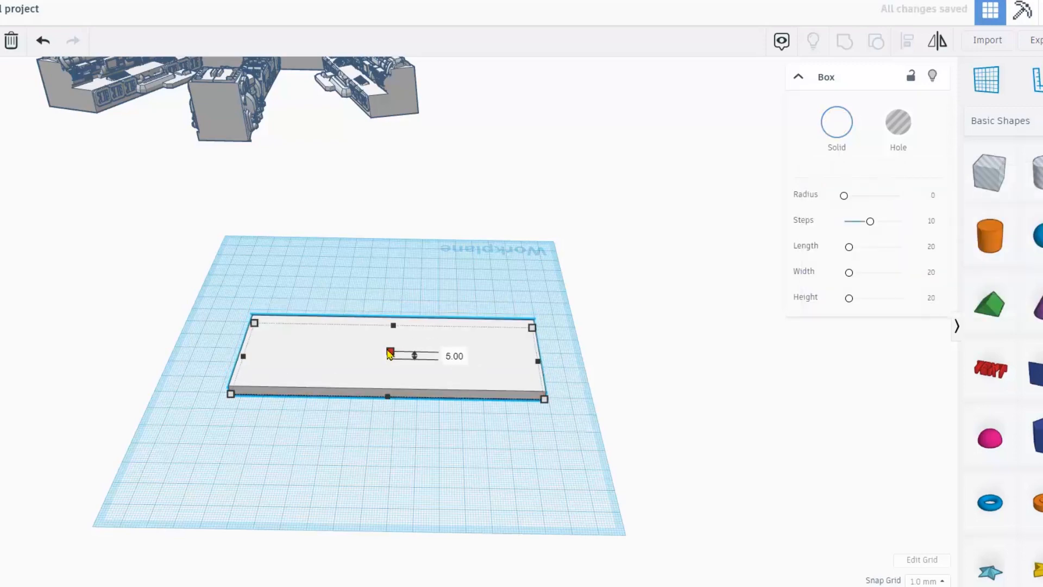
pyautogui.moveTo(390, 354); pyautogui.dragTo(397, 371, button='right')
pyautogui.click(609, 383)
pyautogui.scroll(3, 608, 383)
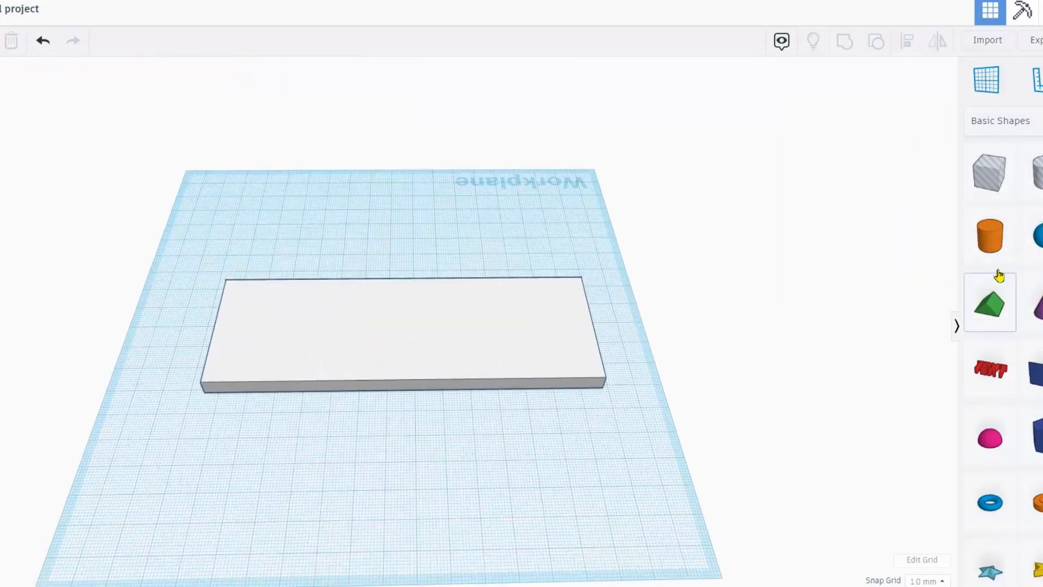
# Place a red block on the white plate, lower it, and make two spaced copies.
pyautogui.moveTo(1034, 208); pyautogui.dragTo(420, 336)
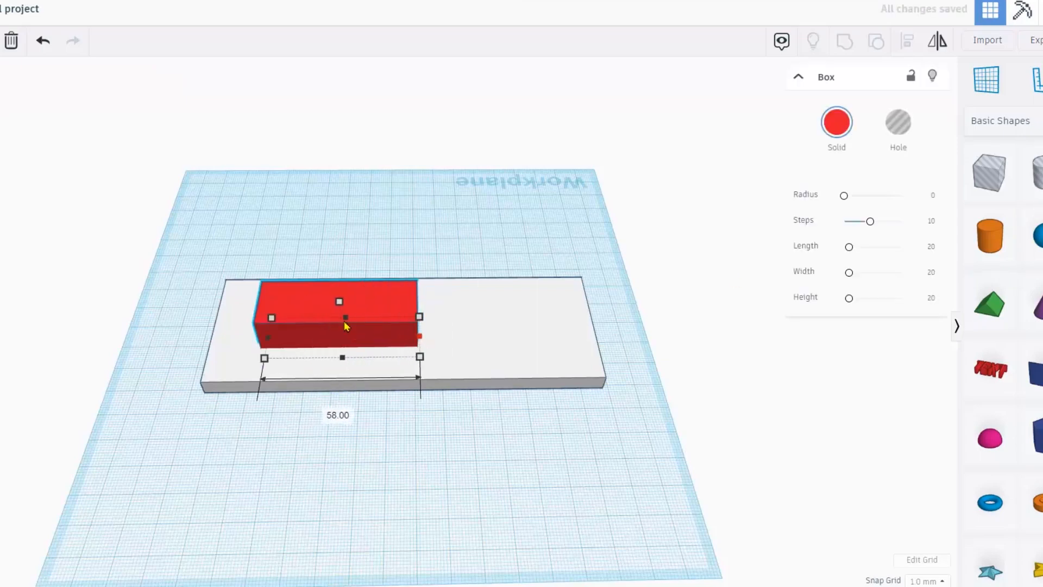
pyautogui.moveTo(332, 306); pyautogui.dragTo(336, 320)
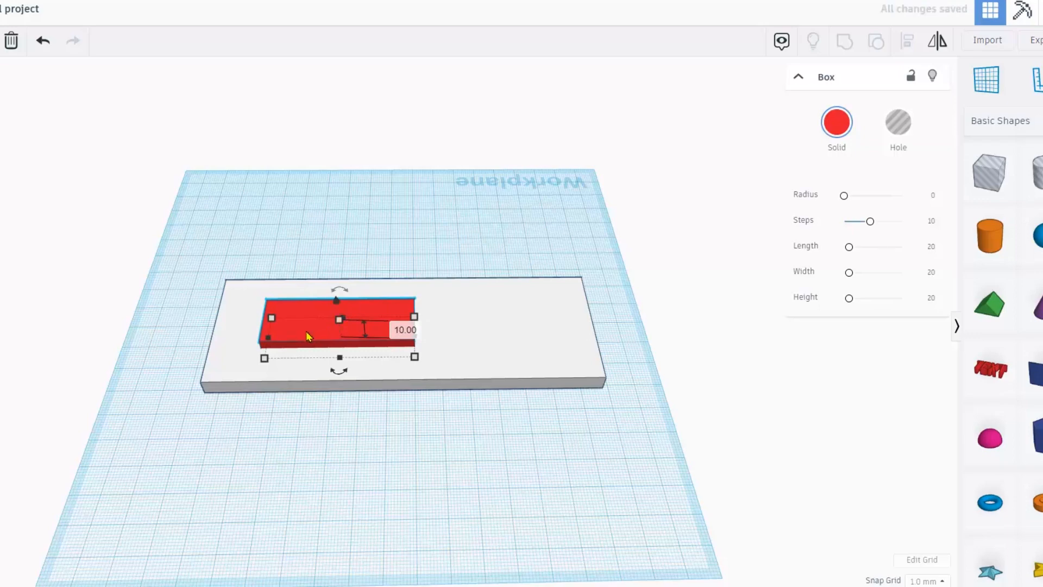
pyautogui.hotkey('ctrl', 'd')
pyautogui.moveTo(337, 333); pyautogui.dragTo(517, 318)
pyautogui.hotkey('ctrl', 'd')
pyautogui.moveTo(659, 318); pyautogui.dragTo(362, 325)
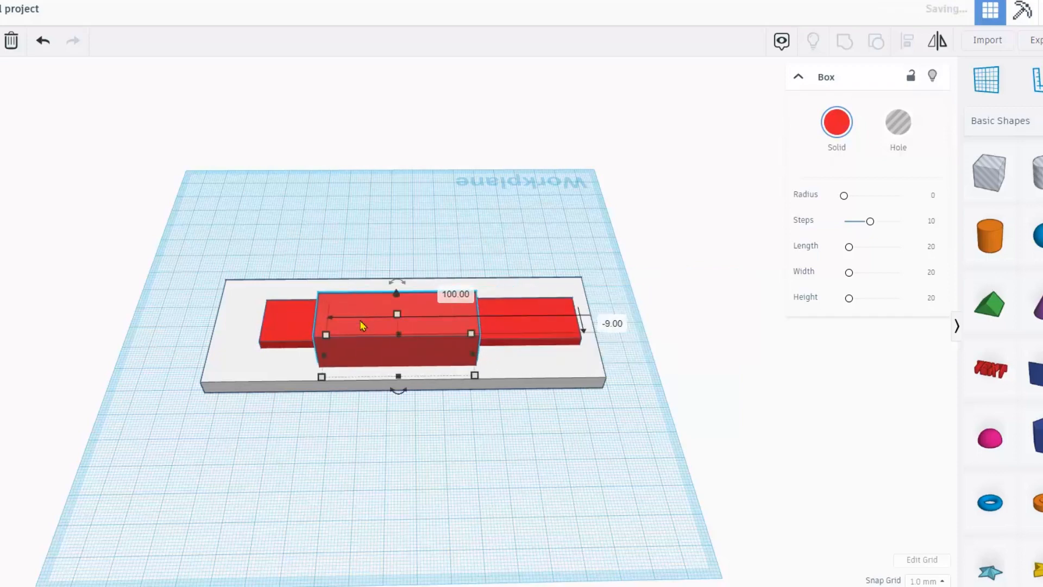
# Delete all three red blocks and open the Import window for shape files.
pyautogui.press('Delete')
pyautogui.click(351, 328)
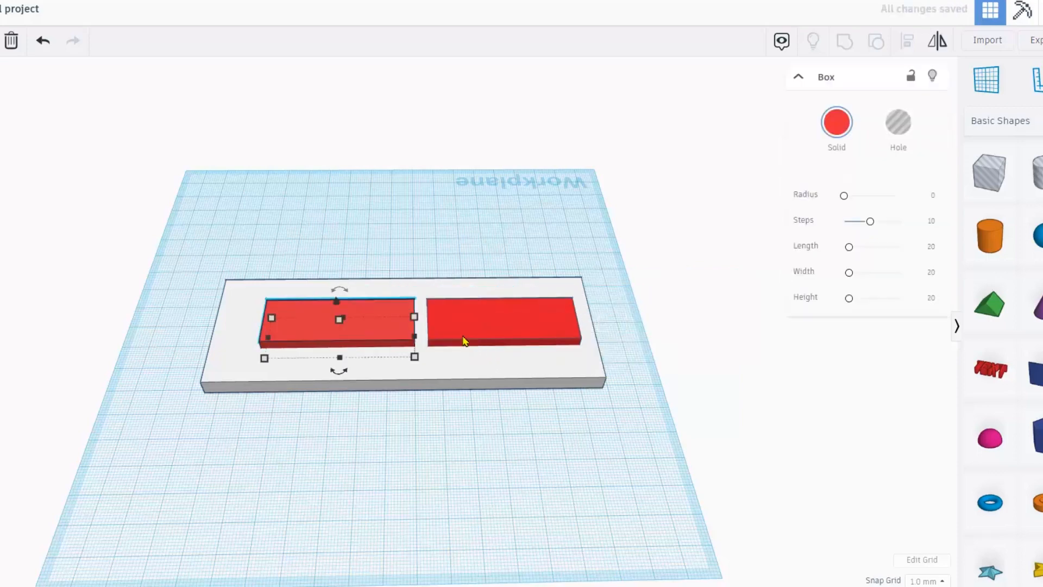
pyautogui.click(492, 340)
pyautogui.press('Delete')
pyautogui.click(304, 322)
pyautogui.press('Delete')
pyautogui.moveTo(361, 360); pyautogui.dragTo(380, 347, button='right')
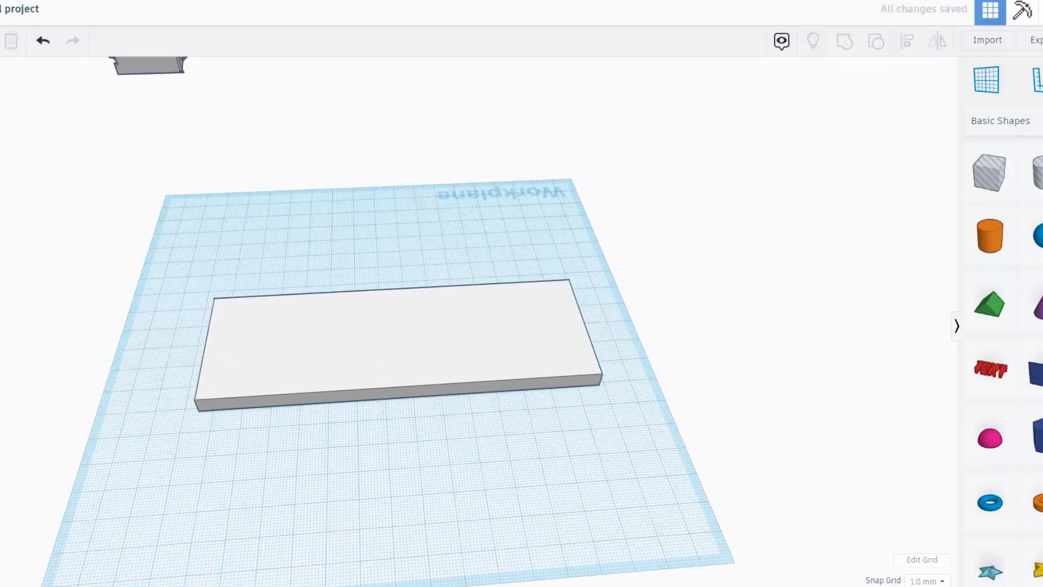
pyautogui.click(986, 44)
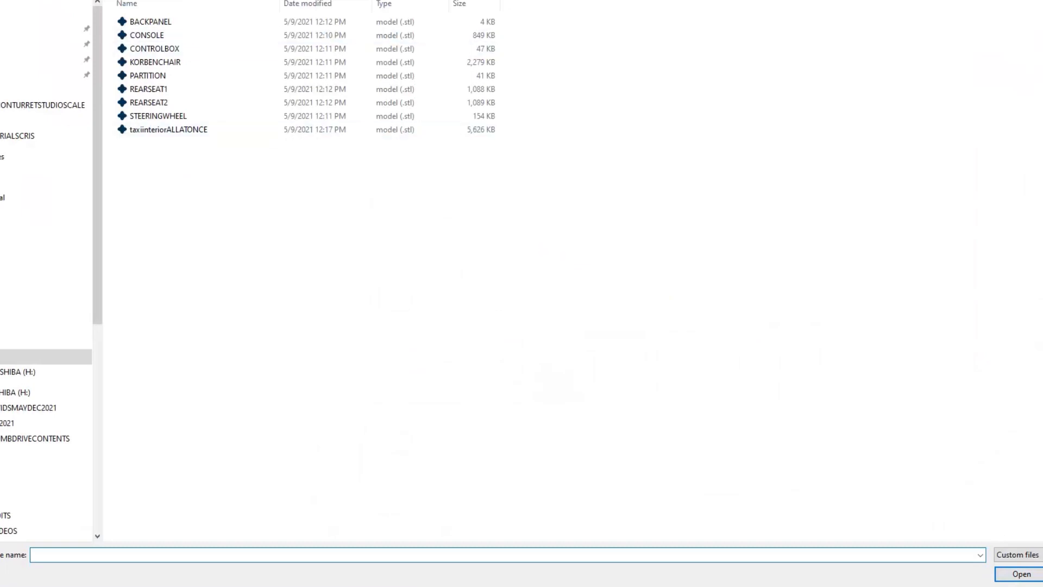
# Browse the models folder and choose small_door_2.stl, shown at millimetres and 50 × 40 × 5.
pyautogui.click(136, 0)
pyautogui.scroll(-1, 198, 305)
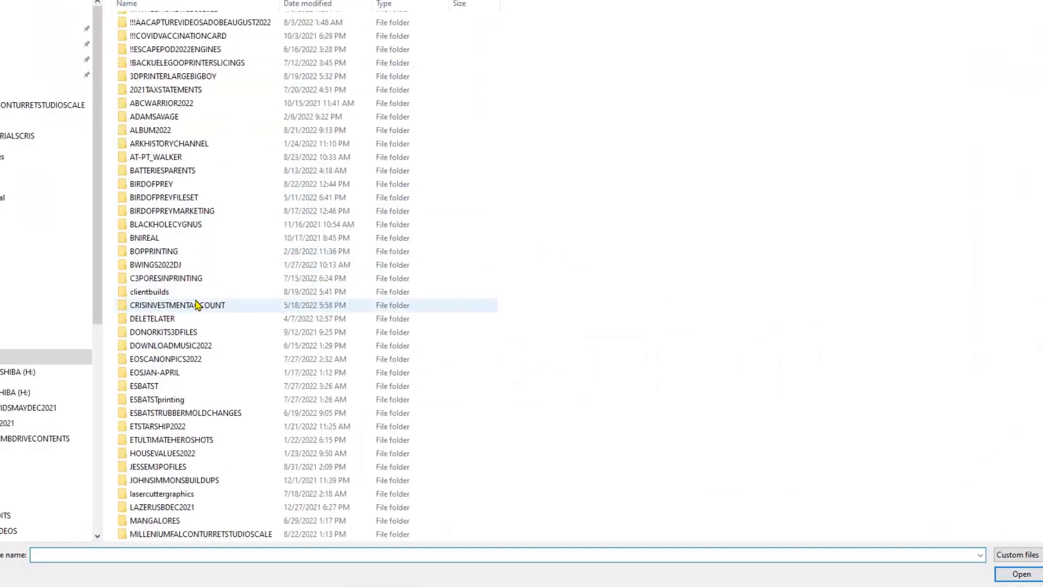
pyautogui.scroll(1, 206, 266)
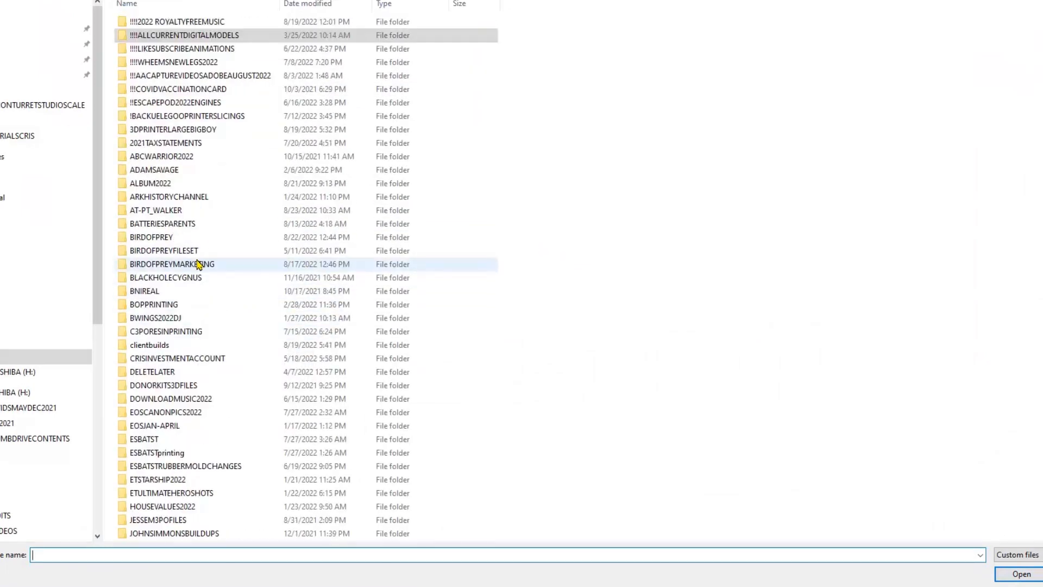
pyautogui.scroll(-5, 198, 265)
pyautogui.scroll(-3, 198, 264)
pyautogui.scroll(8, 197, 264)
pyautogui.scroll(-13, 197, 261)
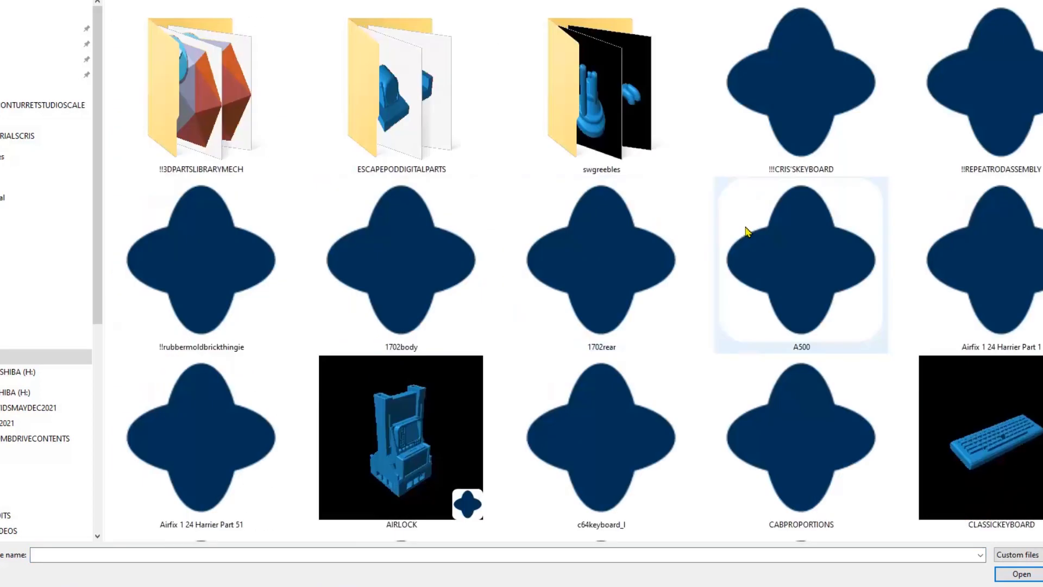
pyautogui.scroll(-6, 745, 231)
pyautogui.scroll(-3, 689, 237)
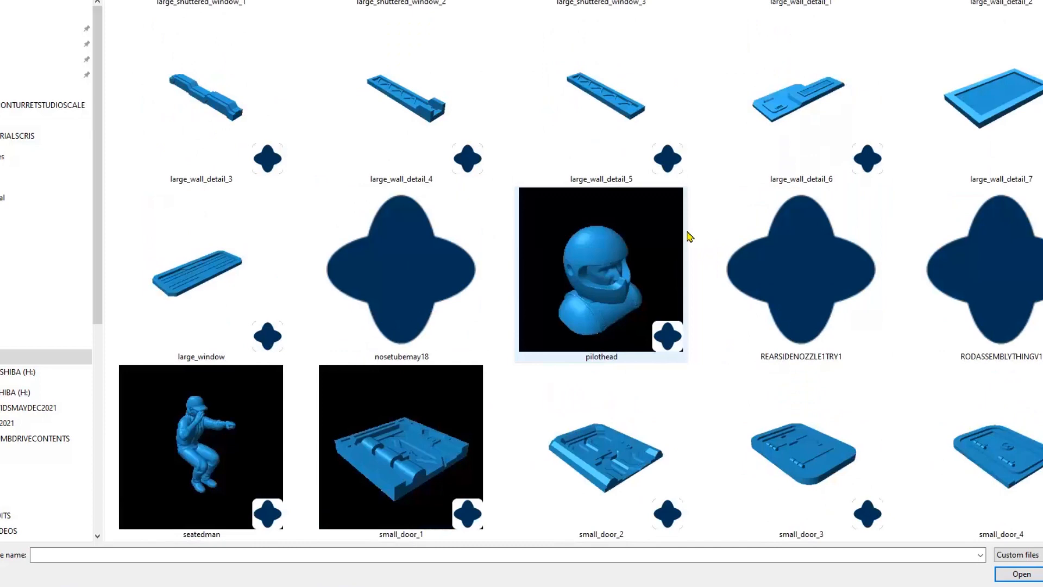
pyautogui.scroll(-3, 689, 236)
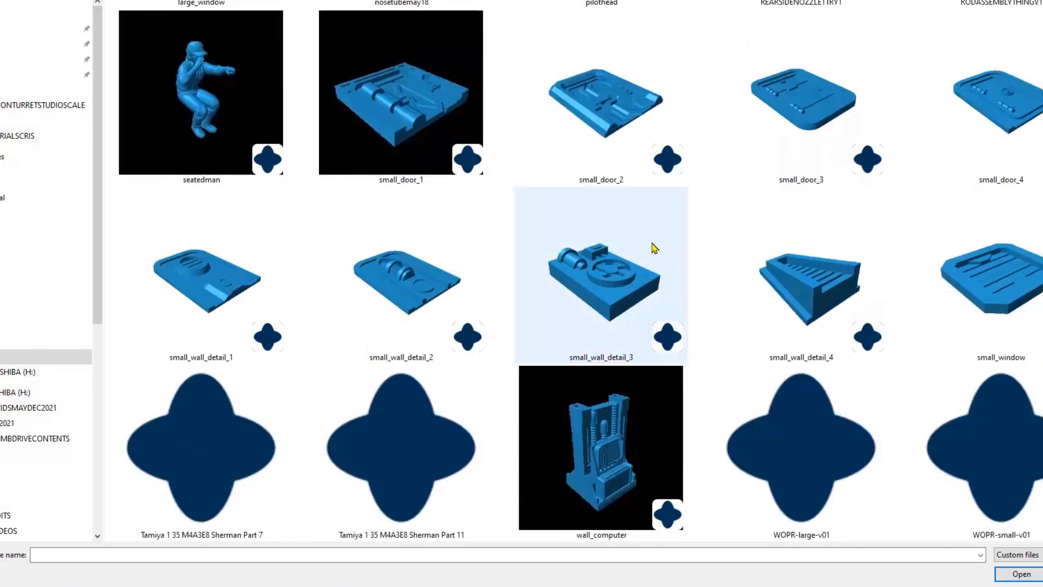
pyautogui.scroll(3, 832, 282)
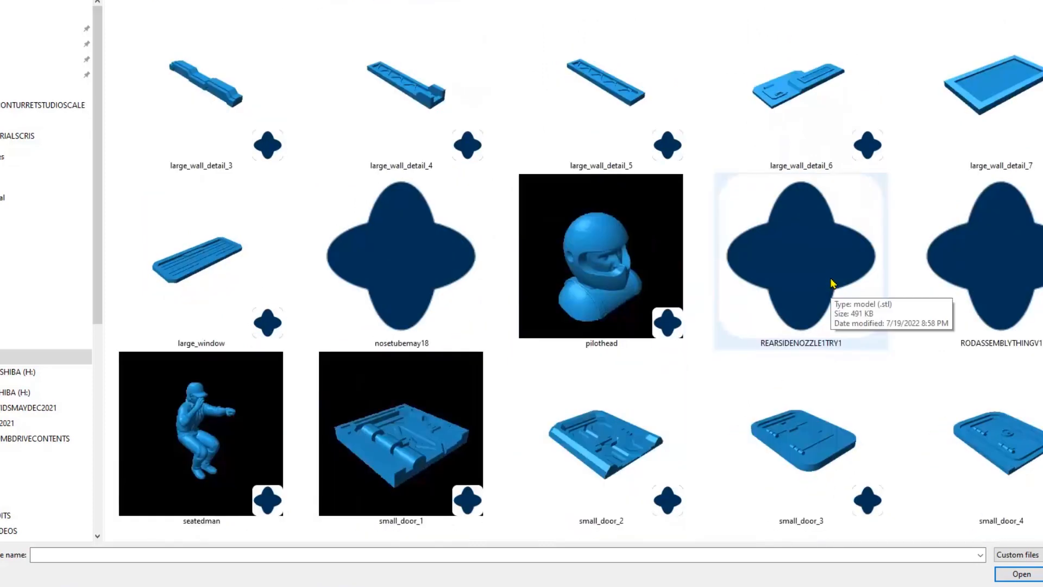
pyautogui.doubleClick(622, 439)
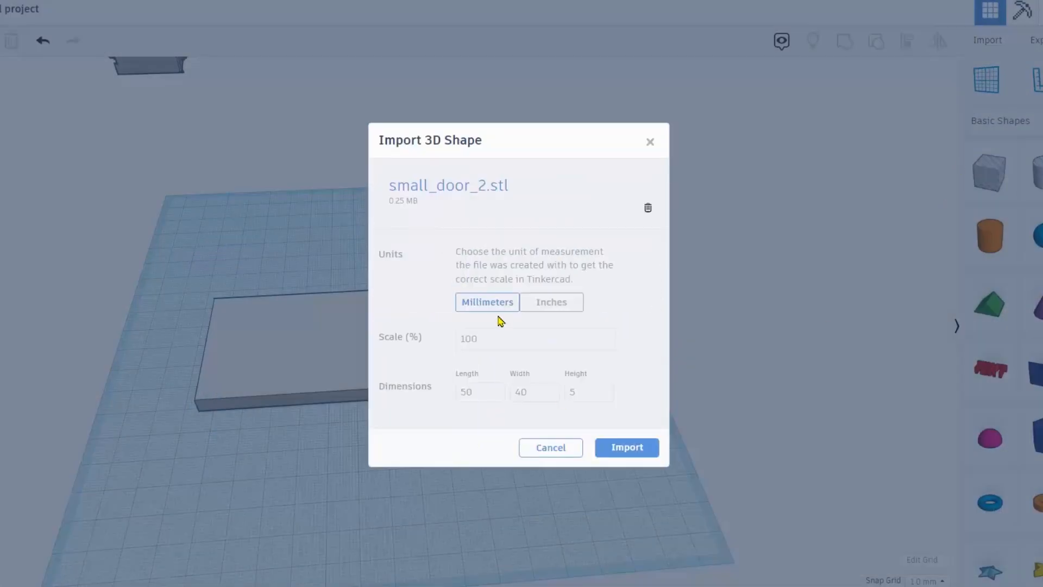
# Import the door, set it at the slab's left end, and stretch the slab longer.
pyautogui.click(614, 451)
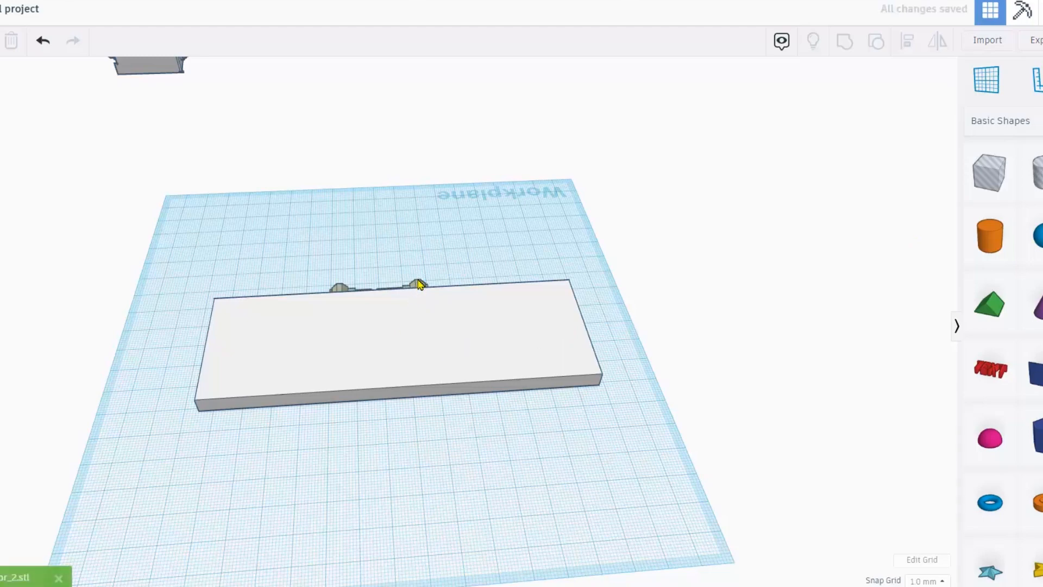
pyautogui.click(417, 286)
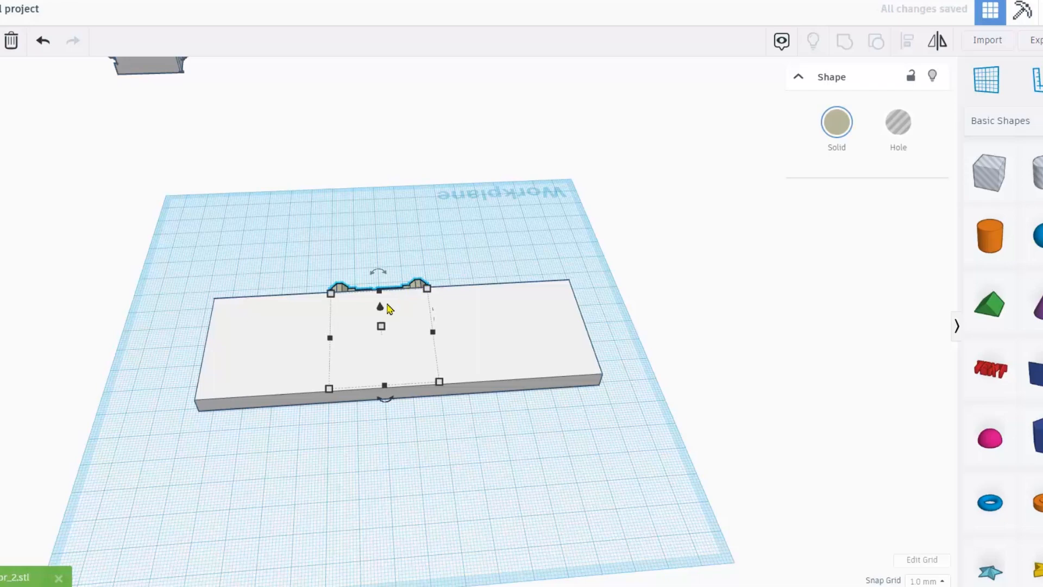
pyautogui.moveTo(379, 308); pyautogui.dragTo(379, 286)
pyautogui.moveTo(350, 330); pyautogui.dragTo(251, 341)
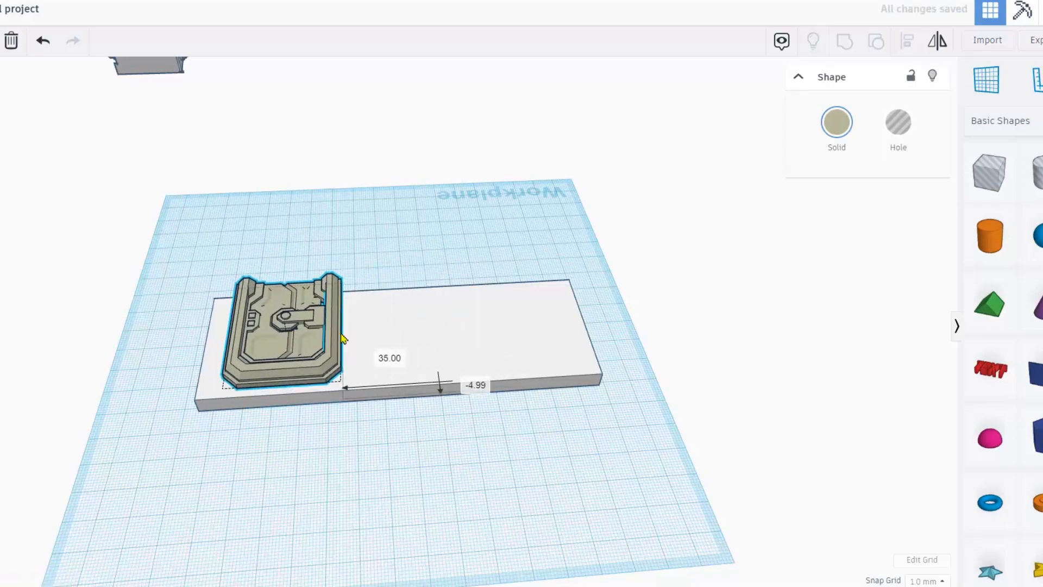
pyautogui.click(459, 340)
pyautogui.moveTo(567, 292); pyautogui.dragTo(591, 257)
# Colour the door light blue and move it toward the slab's right end.
pyautogui.click(295, 333)
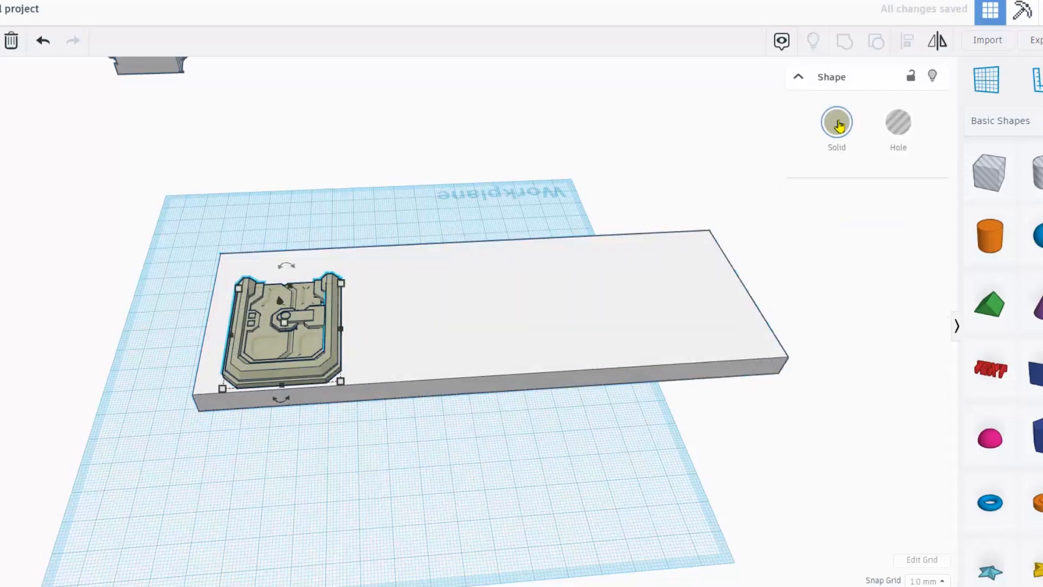
pyautogui.click(840, 122)
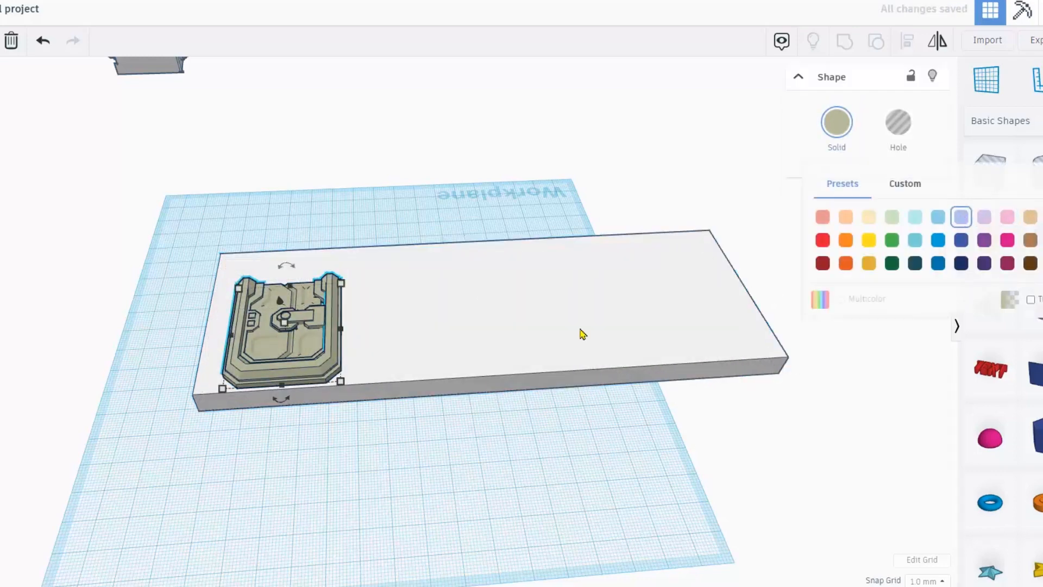
pyautogui.click(961, 218)
pyautogui.moveTo(312, 347); pyautogui.dragTo(187, 205, button='right')
pyautogui.moveTo(603, 387); pyautogui.dragTo(649, 440)
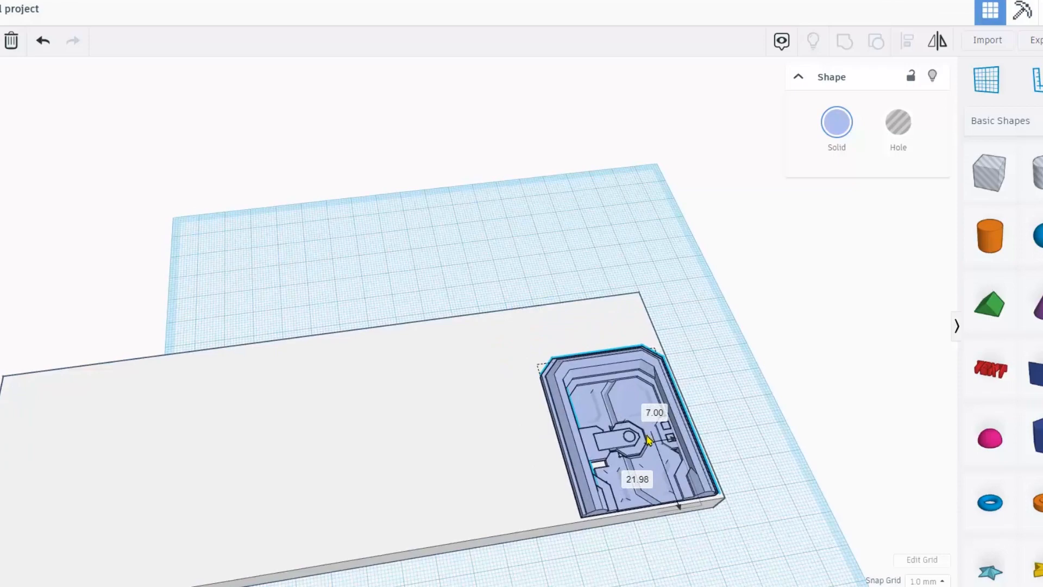
# Adjust the door's elevation and make it 6 tall, ending at 1.00 elevation.
pyautogui.press('f')
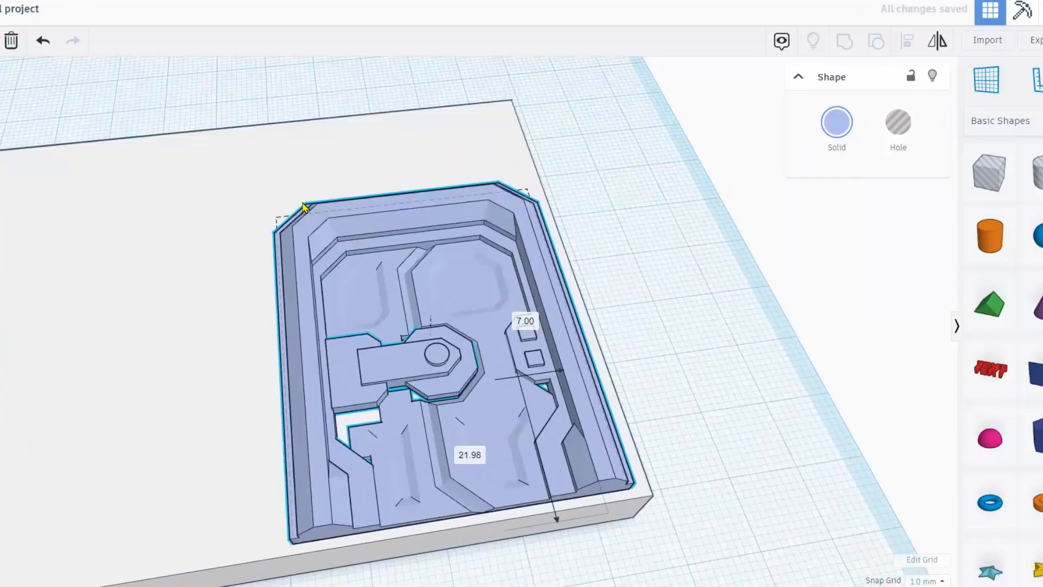
pyautogui.moveTo(503, 446); pyautogui.dragTo(473, 377, button='right')
pyautogui.scroll(2, 494, 320)
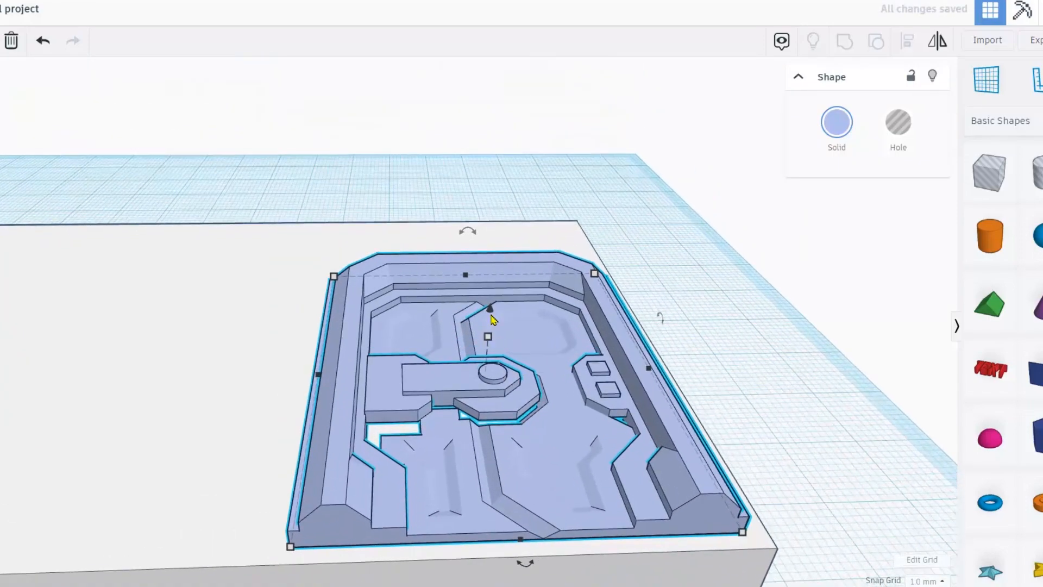
pyautogui.moveTo(490, 310); pyautogui.dragTo(489, 329)
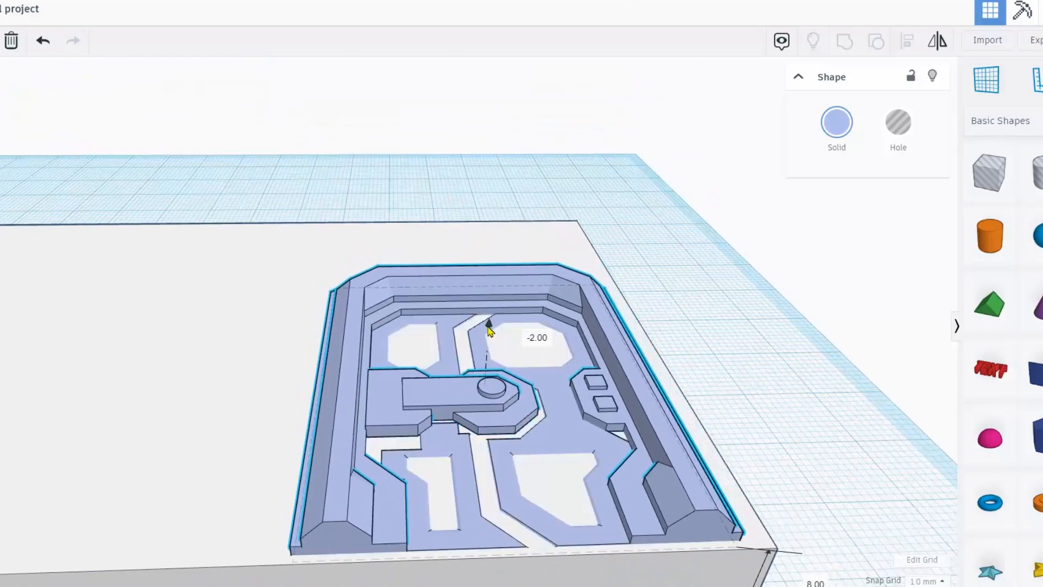
pyautogui.scroll(2, 491, 335)
pyautogui.moveTo(530, 428); pyautogui.dragTo(512, 403, button='right')
pyautogui.moveTo(506, 361); pyautogui.dragTo(508, 354)
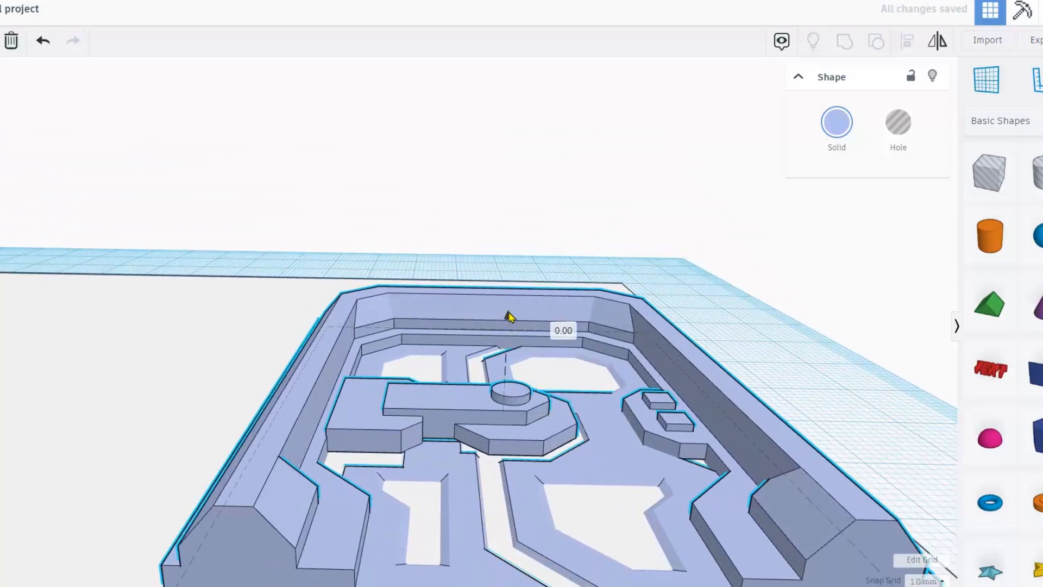
pyautogui.moveTo(510, 317); pyautogui.dragTo(511, 315)
# Shrink the door to about 29 by 36 and move it further right on the slab.
pyautogui.moveTo(489, 394); pyautogui.dragTo(472, 250, button='right')
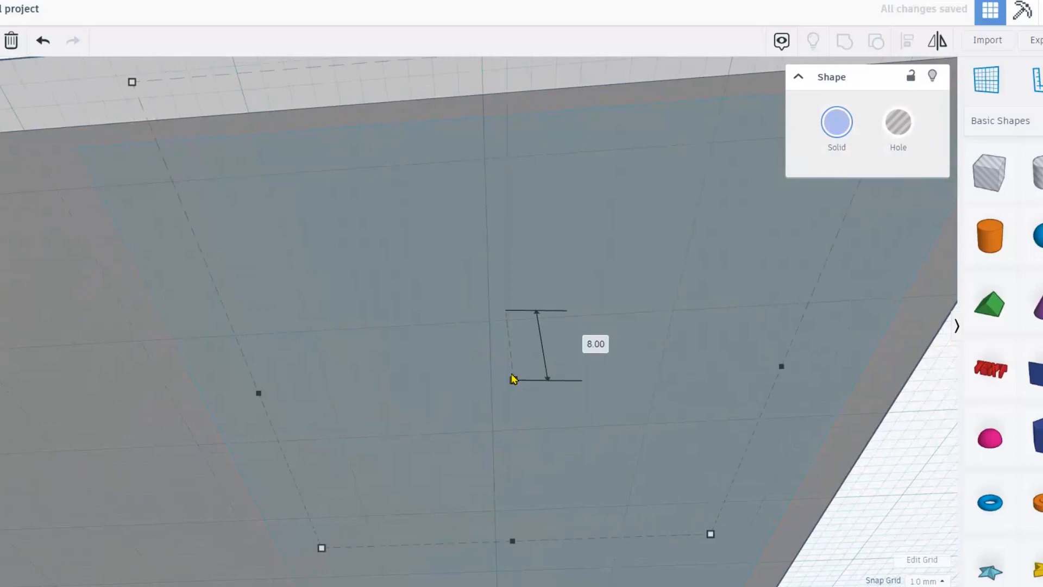
pyautogui.moveTo(478, 358); pyautogui.dragTo(480, 497, button='right')
pyautogui.scroll(-3, 489, 430)
pyautogui.moveTo(477, 416); pyautogui.dragTo(481, 447, button='right')
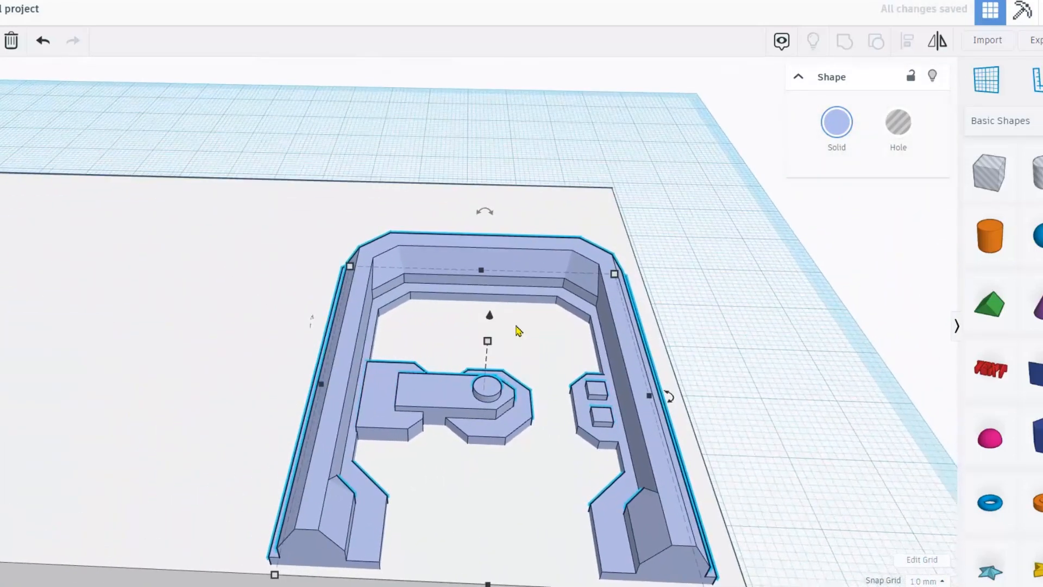
pyautogui.moveTo(613, 274); pyautogui.dragTo(550, 341)
pyautogui.moveTo(558, 400); pyautogui.dragTo(664, 401)
pyautogui.scroll(-2, 665, 401)
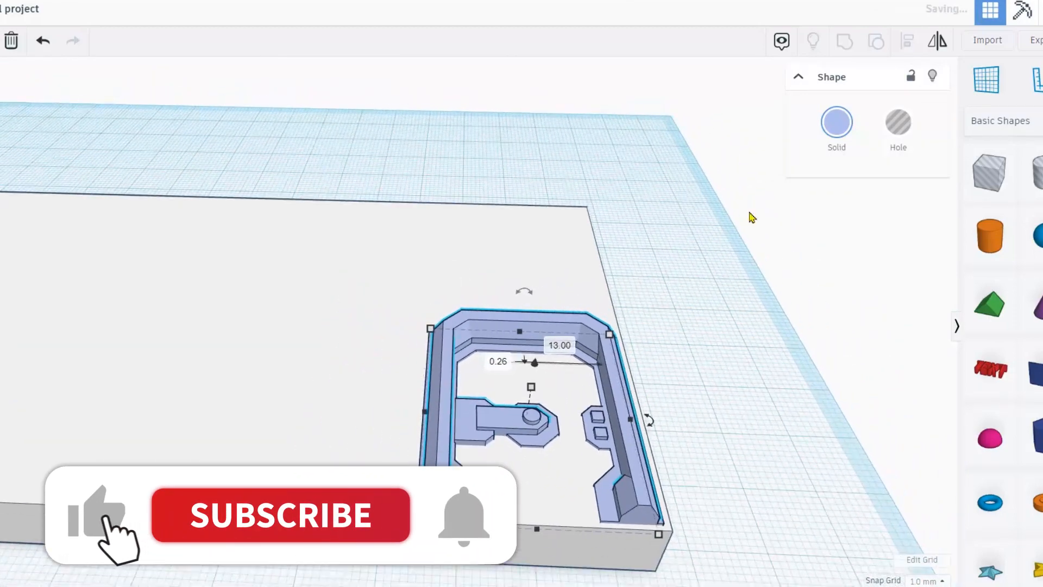
# Import the small_wall_detail_1 model file.
pyautogui.click(985, 42)
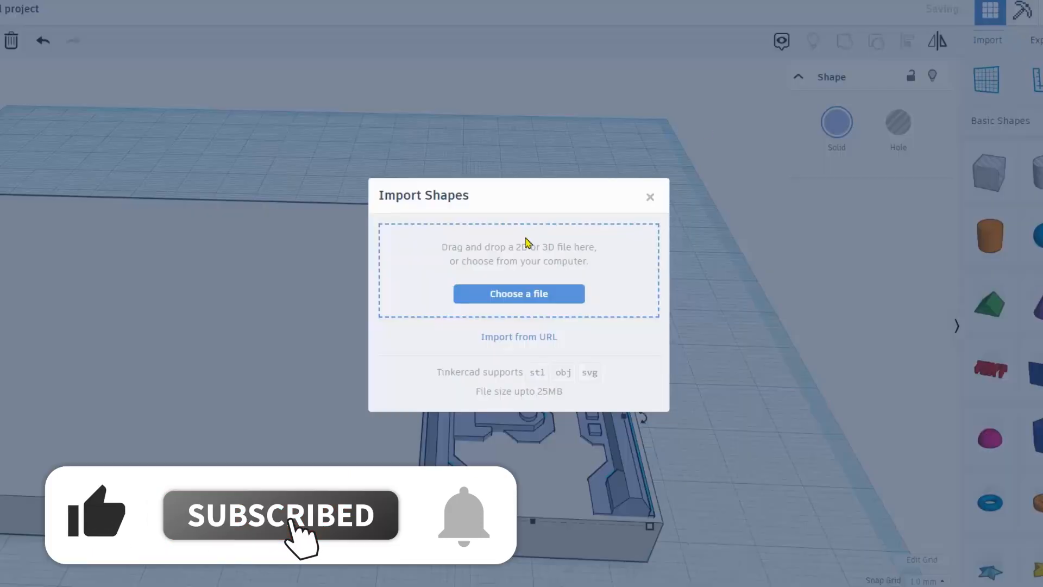
pyautogui.click(503, 294)
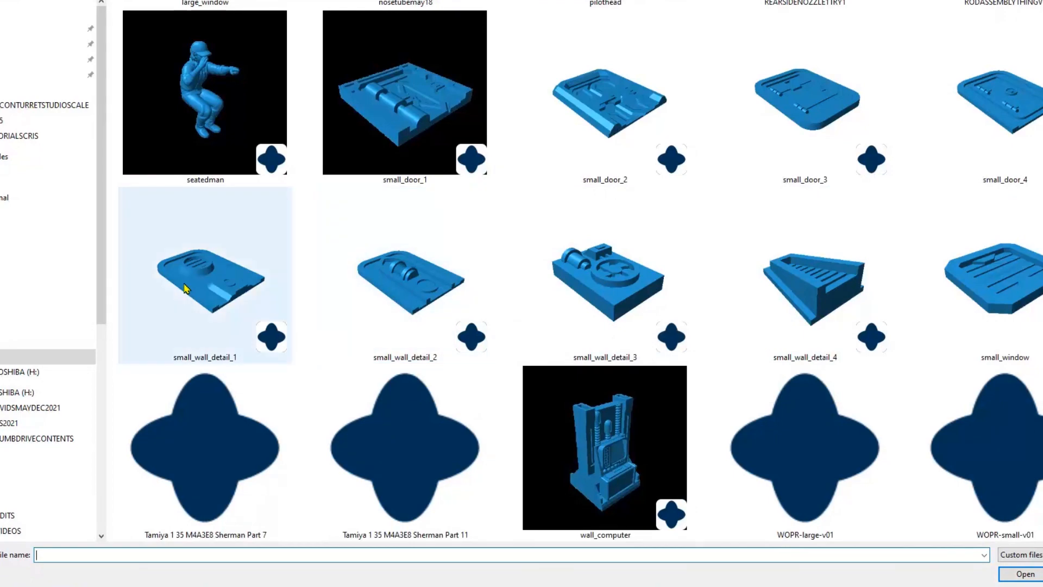
pyautogui.doubleClick(210, 282)
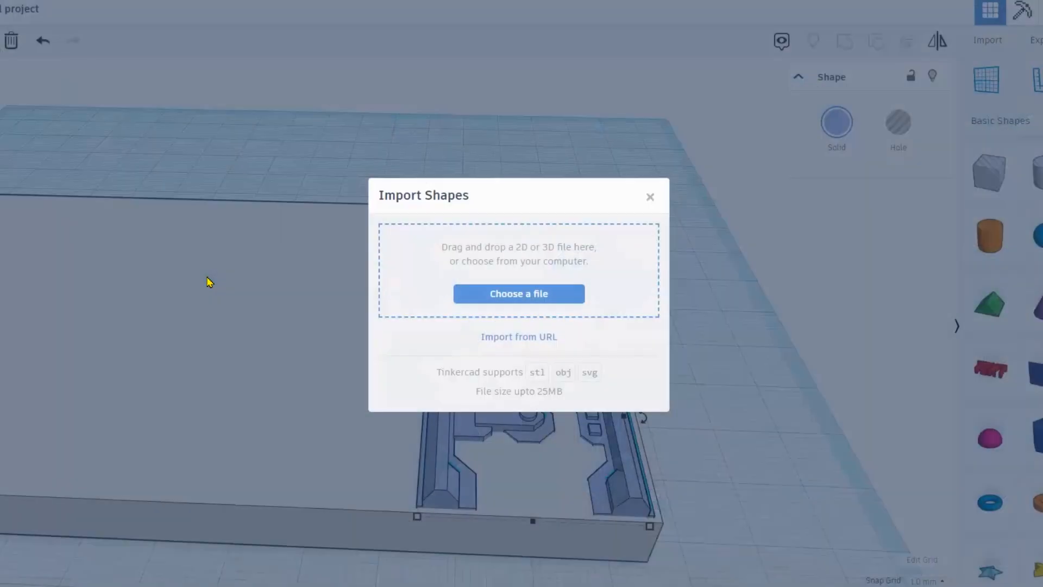
pyautogui.click(623, 447)
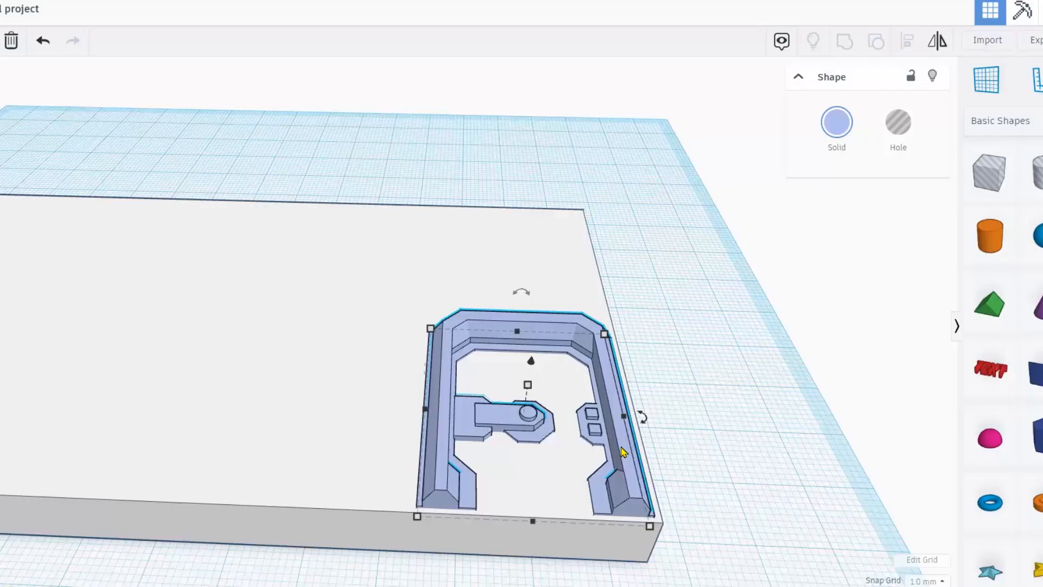
pyautogui.scroll(-2, 618, 368)
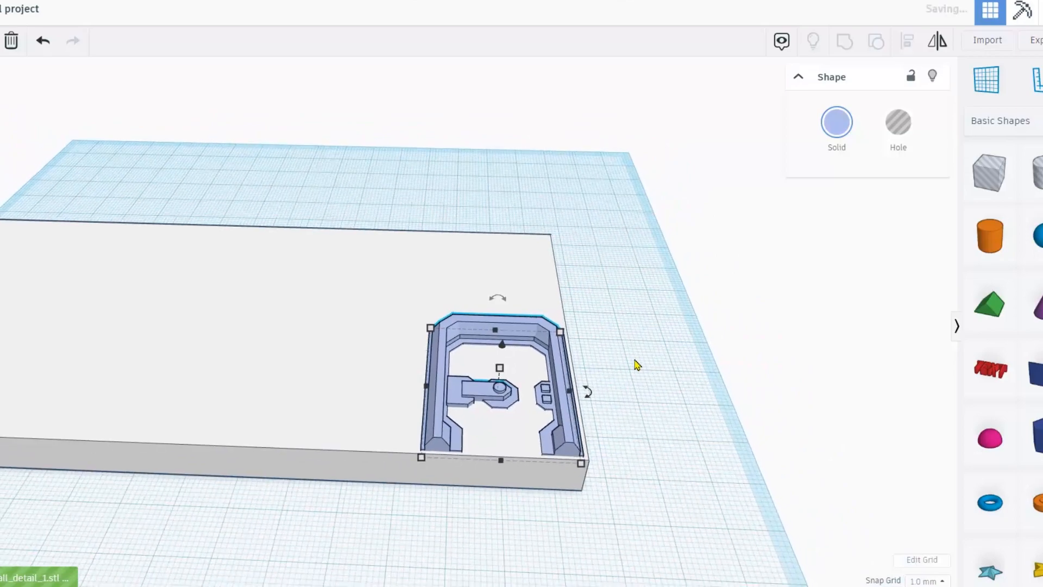
# Lift the pink wall detail to 8.00 above the slab.
pyautogui.moveTo(643, 379); pyautogui.dragTo(225, 273, button='right')
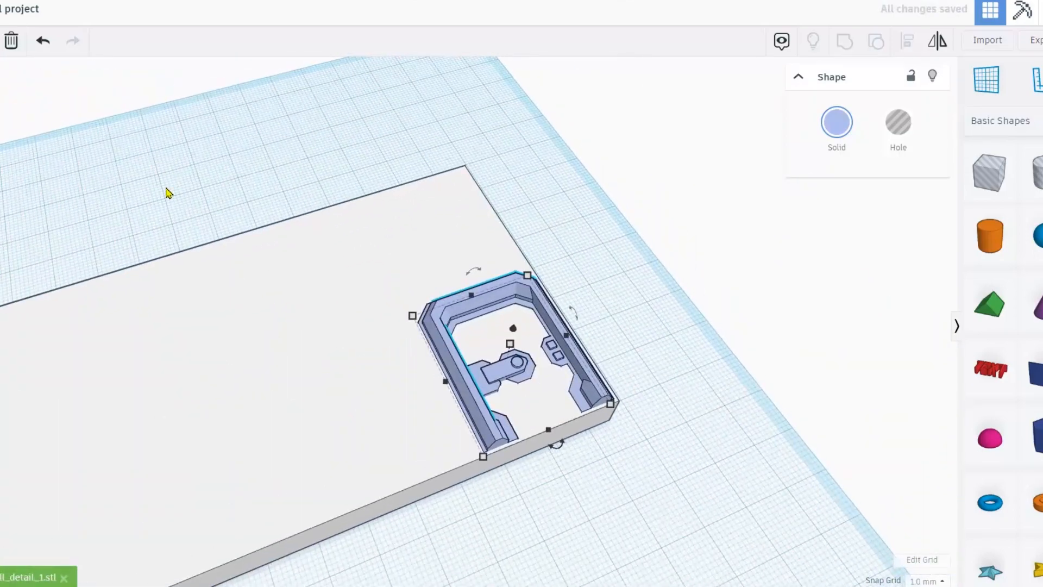
pyautogui.moveTo(170, 188); pyautogui.dragTo(326, 199, button='right')
pyautogui.moveTo(535, 434); pyautogui.dragTo(540, 459, button='right')
pyautogui.moveTo(447, 422); pyautogui.dragTo(372, 368, button='right')
pyautogui.click(374, 369)
pyautogui.moveTo(417, 527); pyautogui.dragTo(425, 586, button='right')
pyautogui.moveTo(350, 319); pyautogui.dragTo(348, 285)
pyautogui.moveTo(633, 471); pyautogui.dragTo(314, 320)
# Move the slab with both details together across the workplane.
pyautogui.moveTo(535, 540); pyautogui.dragTo(485, 259, button='right')
pyautogui.moveTo(486, 260); pyautogui.dragTo(527, 211)
pyautogui.scroll(-3, 428, 464)
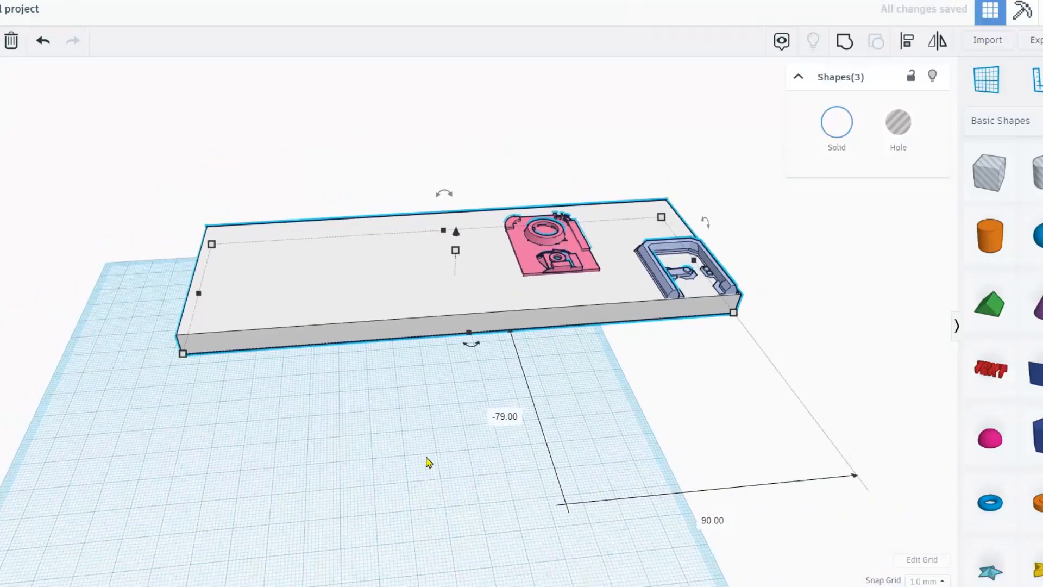
# Colour the pink wall detail yellow.
pyautogui.click(520, 322)
pyautogui.press('f')
pyautogui.click(840, 132)
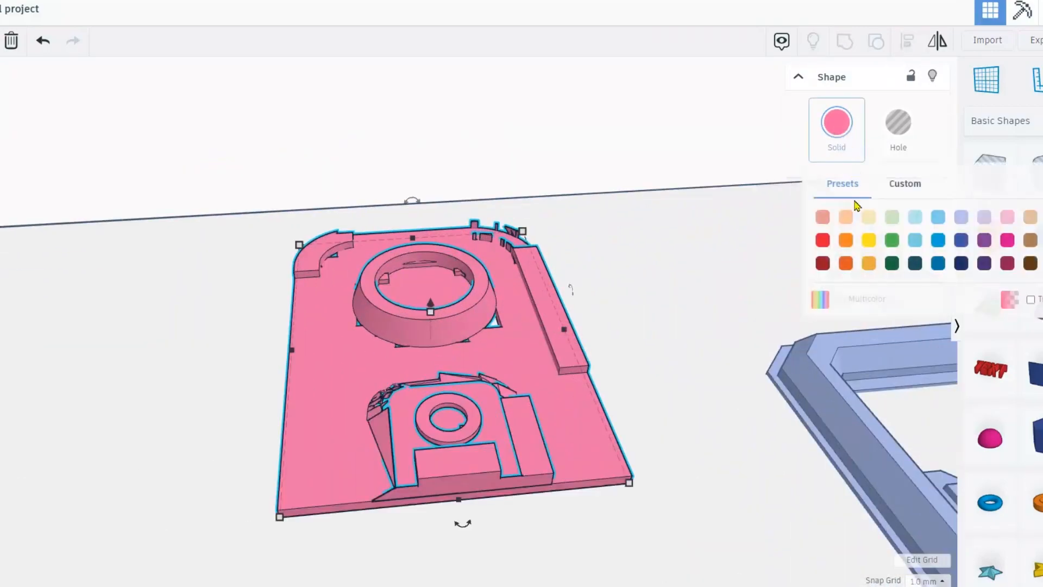
pyautogui.click(872, 242)
# Raise the yellow detail to 1.00 elevation, then undo that change.
pyautogui.moveTo(429, 363); pyautogui.dragTo(459, 349, button='right')
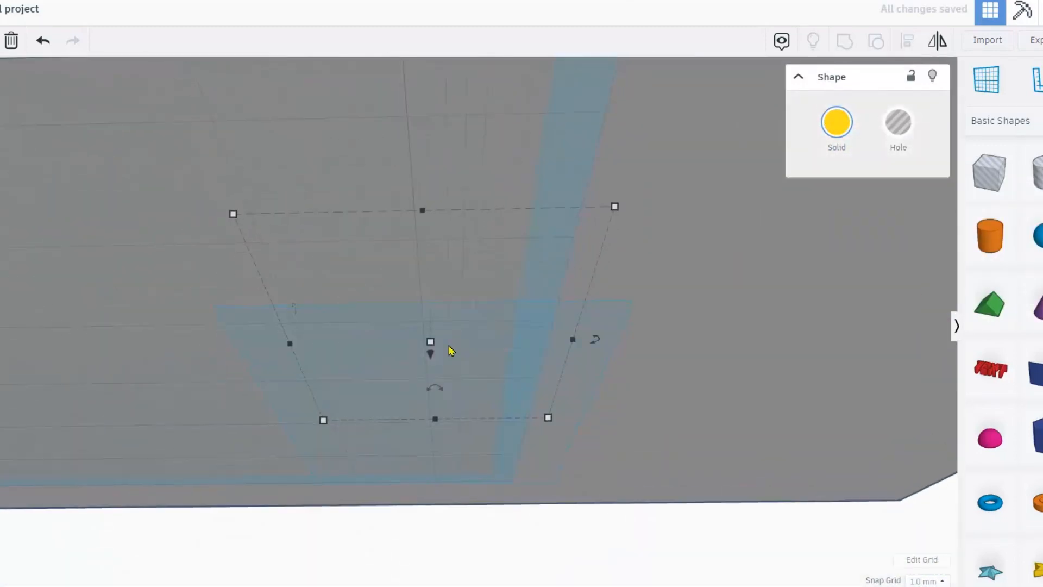
pyautogui.moveTo(429, 351)
pyautogui.mouseDown(button='right')
pyautogui.moveTo(431, 417)
pyautogui.moveTo(428, 342)
pyautogui.mouseUp(button='right')
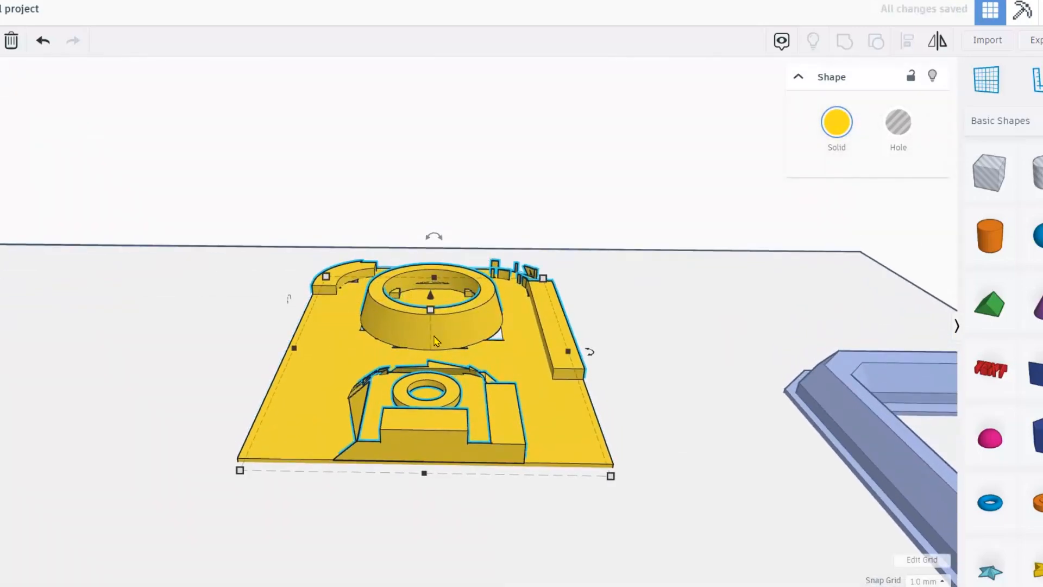
pyautogui.scroll(-5, 429, 343)
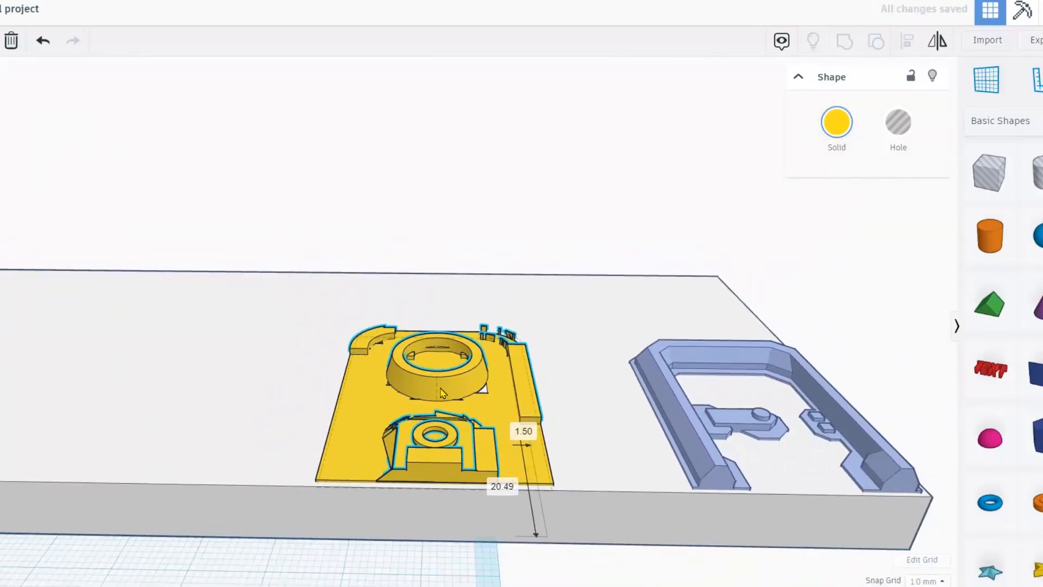
pyautogui.scroll(4, 438, 380)
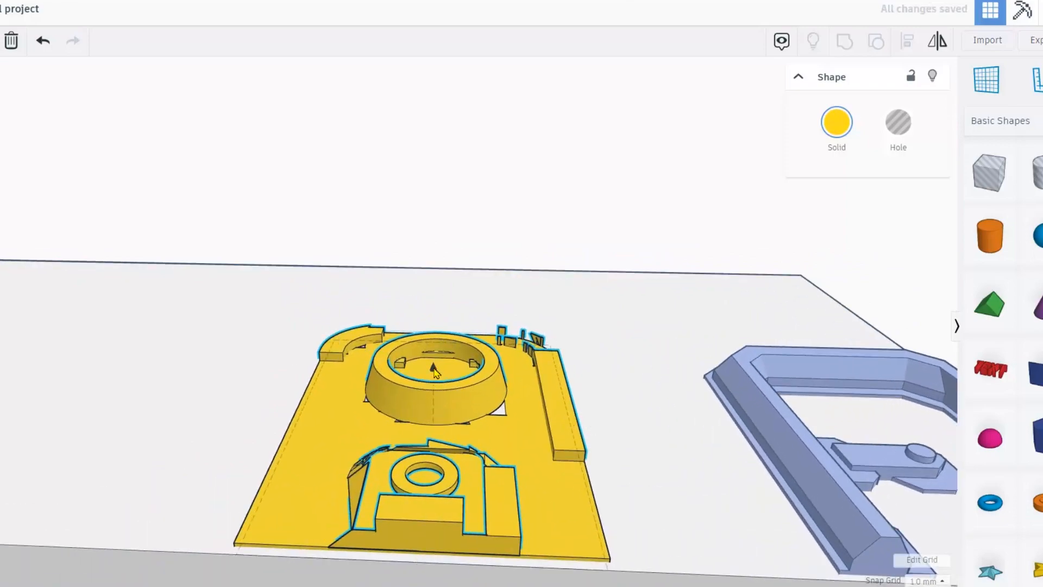
pyautogui.moveTo(434, 370); pyautogui.dragTo(433, 365)
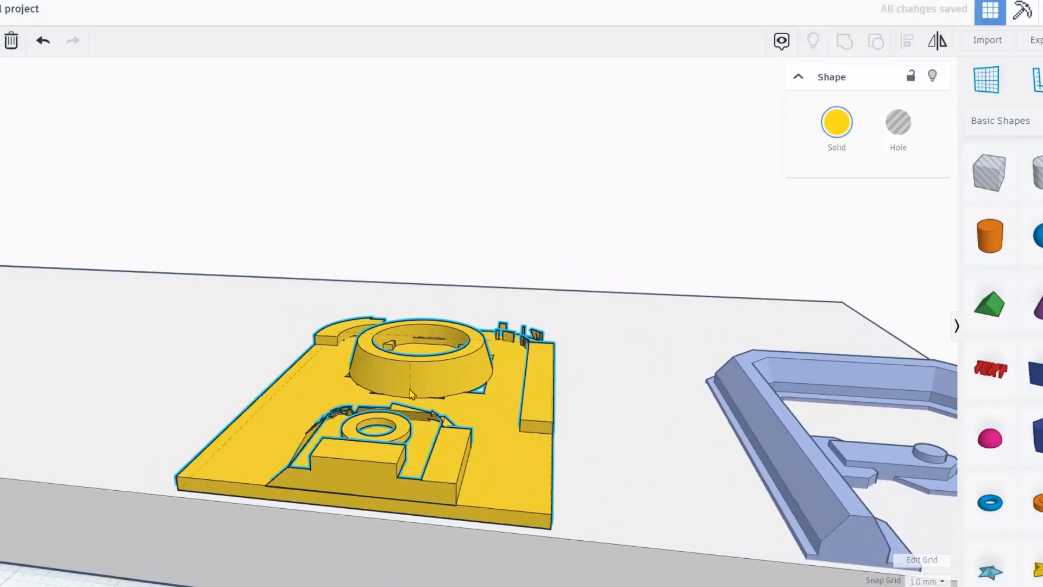
pyautogui.scroll(5, 524, 478)
pyautogui.scroll(-5, 524, 477)
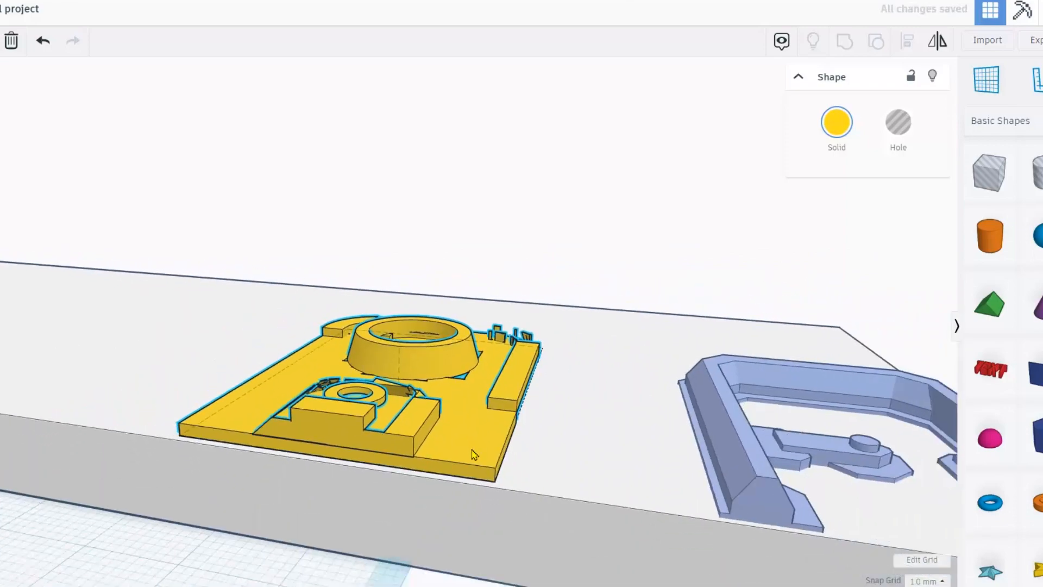
pyautogui.moveTo(472, 454); pyautogui.dragTo(457, 435, button='right')
pyautogui.scroll(4, 471, 477)
pyautogui.moveTo(341, 442); pyautogui.dragTo(408, 465, button='right')
pyautogui.scroll(3, 409, 462)
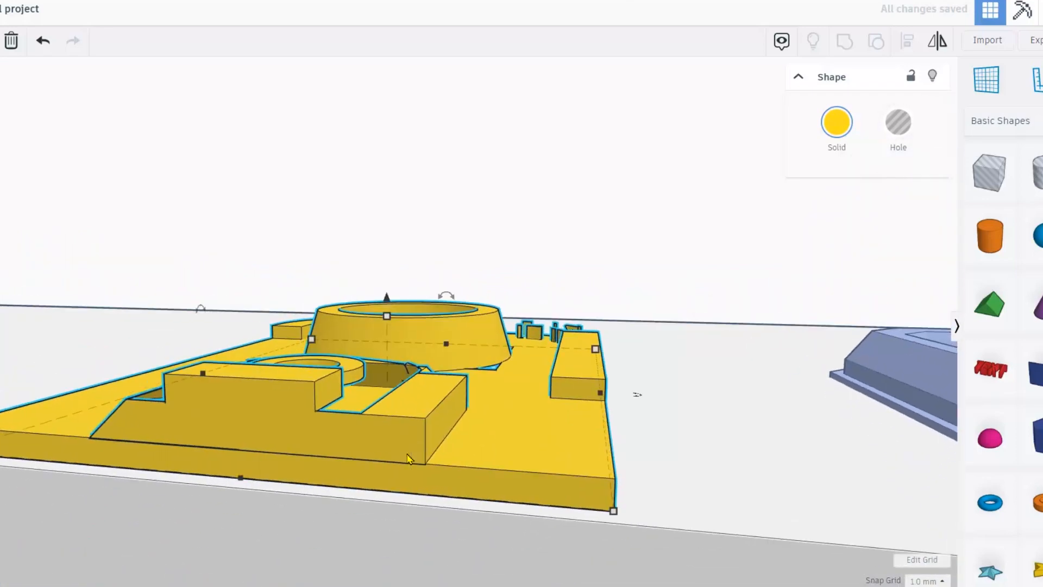
pyautogui.hotkey('ctrl', 'z')
pyautogui.moveTo(356, 409); pyautogui.dragTo(476, 450, button='right')
pyautogui.scroll(-4, 476, 455)
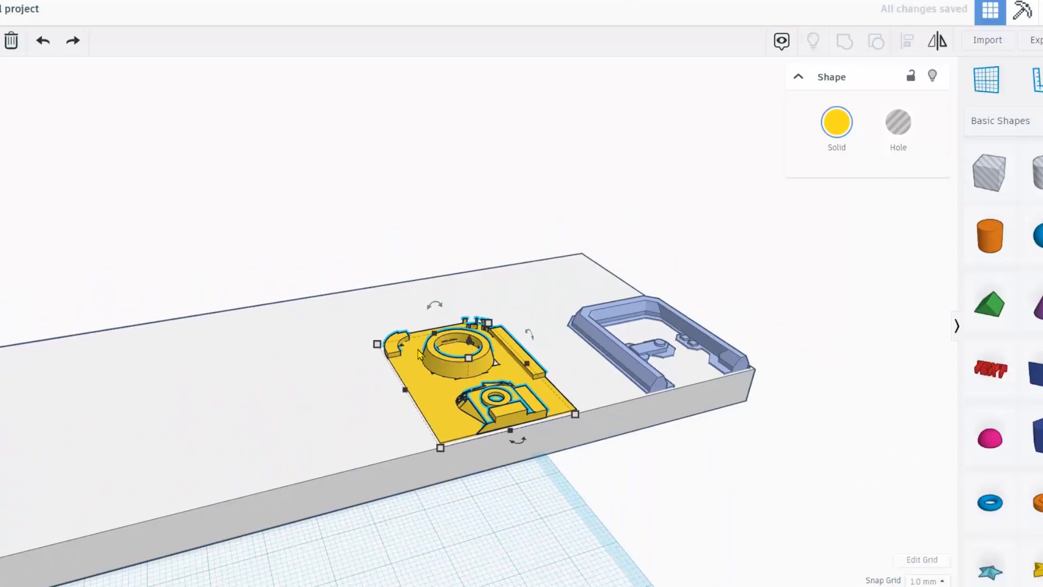
# Shrink the yellow panel to 22 by 30.53 and sink it to -1.00 elevation.
pyautogui.moveTo(384, 348); pyautogui.dragTo(435, 368)
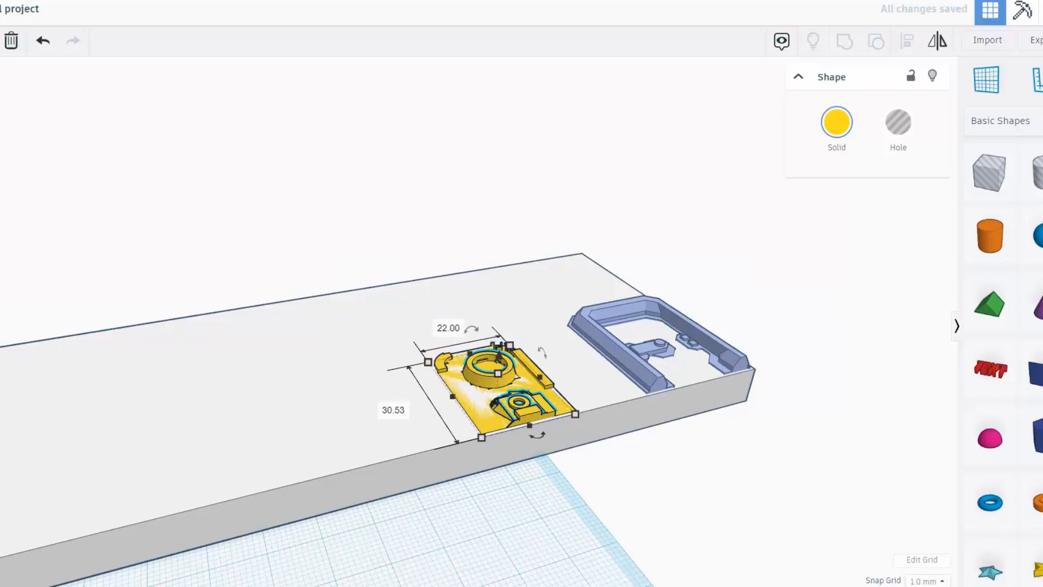
pyautogui.scroll(4, 467, 277)
pyautogui.moveTo(431, 301); pyautogui.dragTo(430, 290)
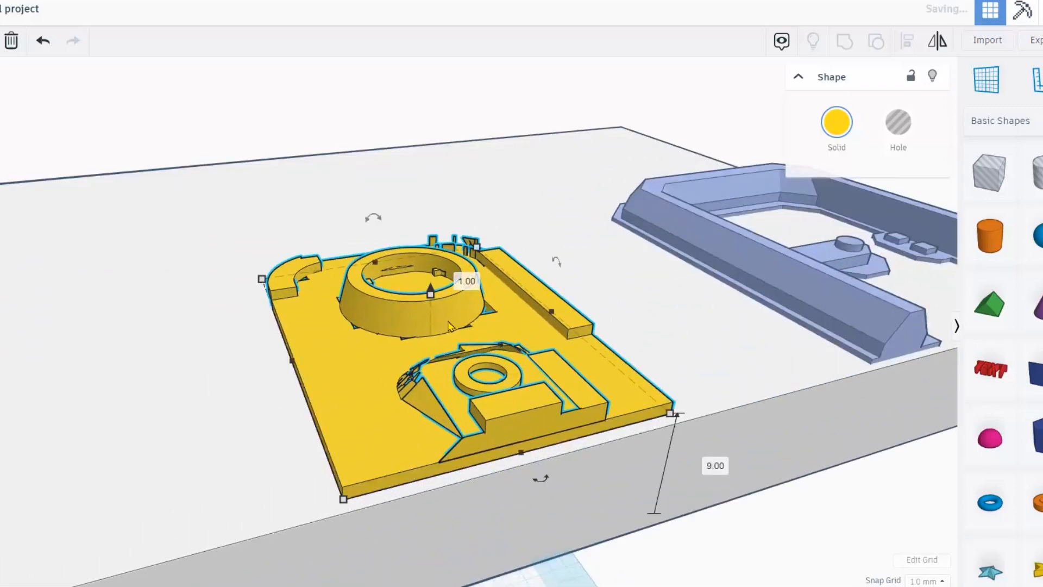
pyautogui.moveTo(449, 326); pyautogui.dragTo(435, 345, button='right')
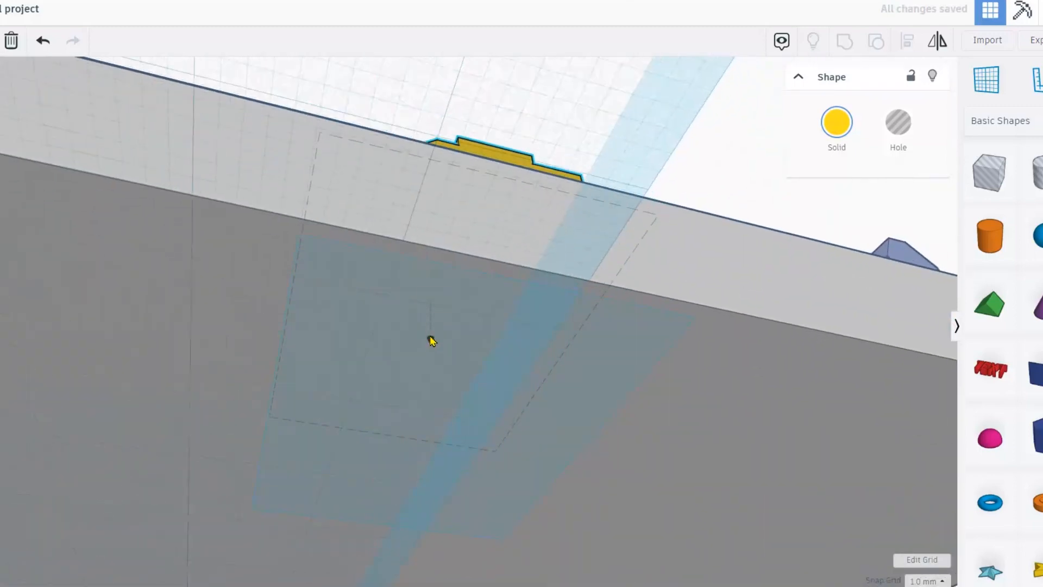
pyautogui.moveTo(431, 336); pyautogui.dragTo(430, 344)
pyautogui.moveTo(439, 359); pyautogui.dragTo(465, 426, button='right')
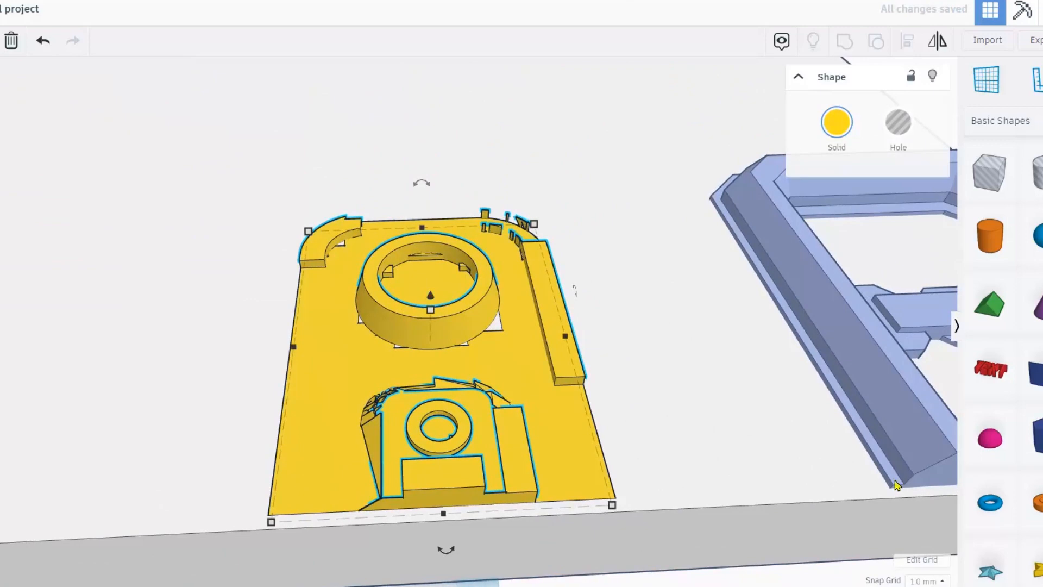
# Turn grid snapping off, raise the yellow panel to 0.59, and slide it toward the blue frame.
pyautogui.click(924, 581)
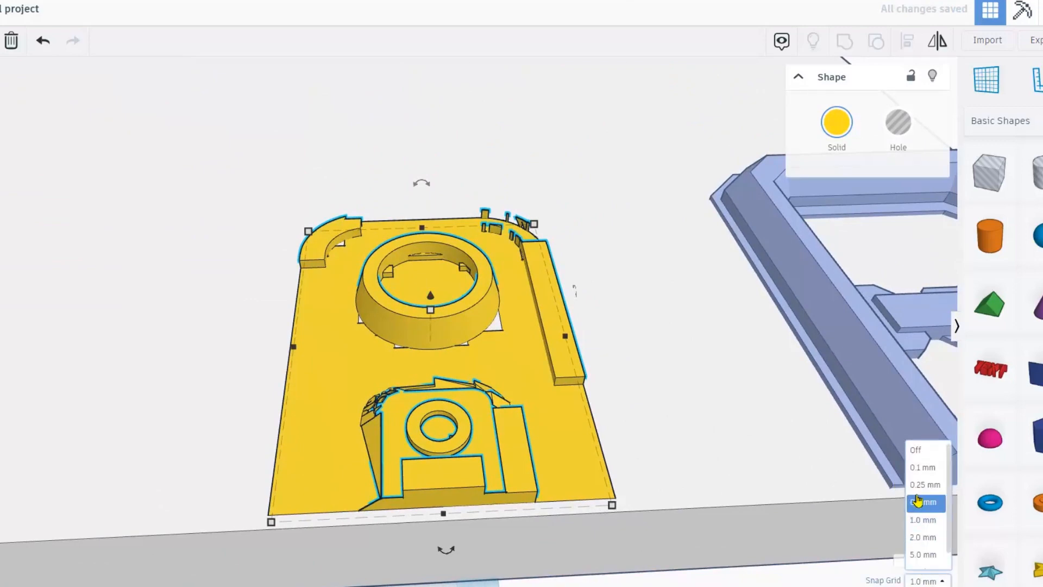
pyautogui.click(921, 451)
pyautogui.moveTo(430, 295); pyautogui.dragTo(429, 294)
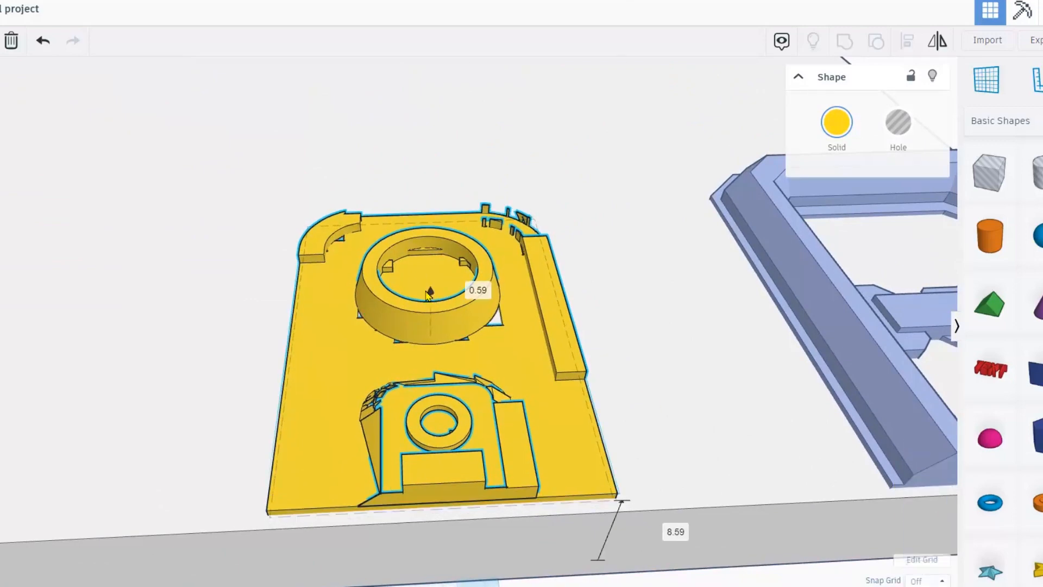
pyautogui.scroll(-5, 430, 295)
pyautogui.moveTo(470, 389); pyautogui.dragTo(611, 368)
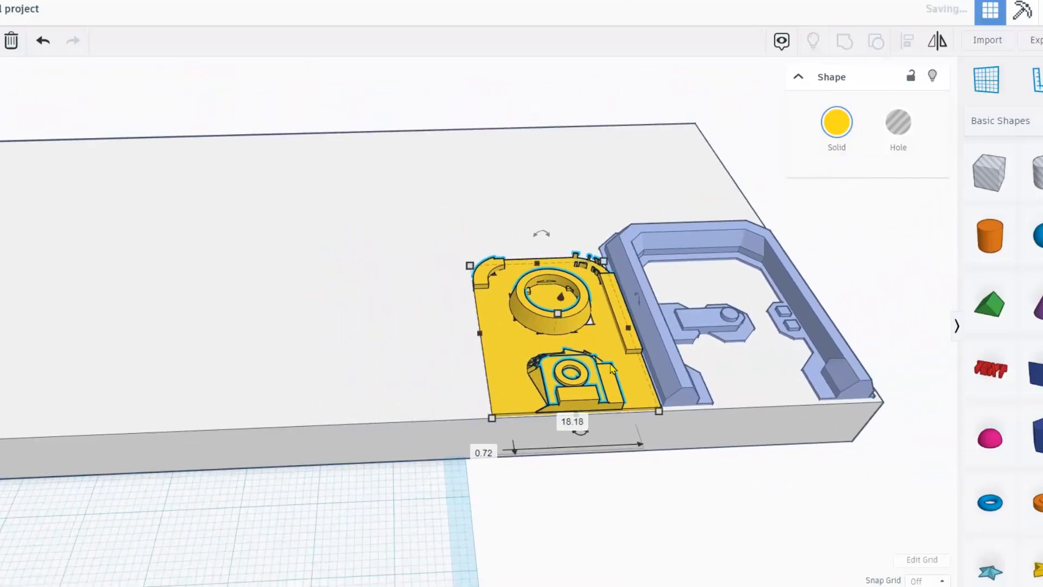
# Nudge the blue frame snug against the yellow panel.
pyautogui.moveTo(643, 375); pyautogui.dragTo(617, 383, button='right')
pyautogui.scroll(3, 711, 432)
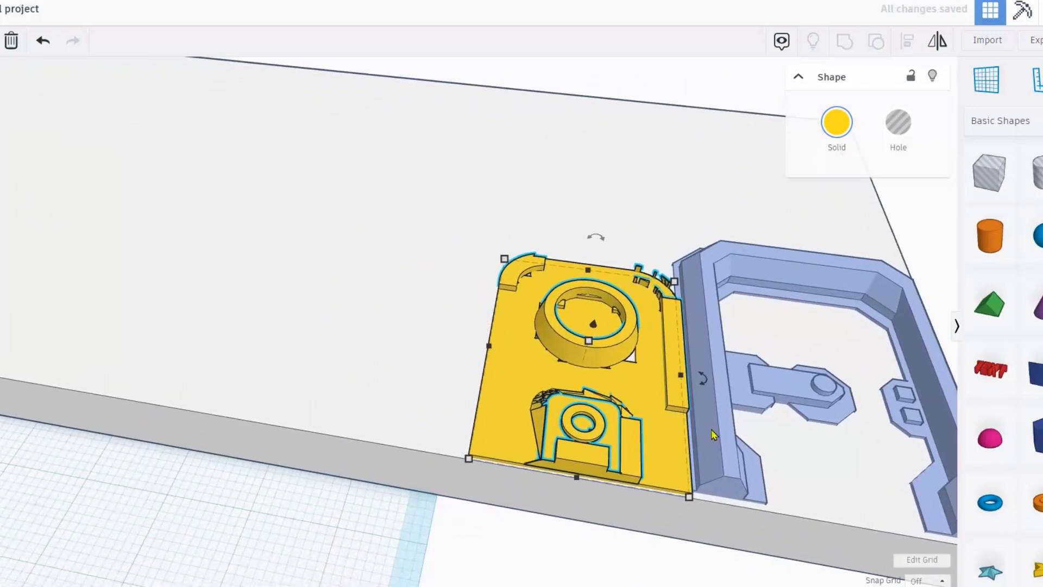
pyautogui.moveTo(717, 427); pyautogui.dragTo(712, 429)
pyautogui.scroll(-3, 679, 426)
pyautogui.click(621, 402)
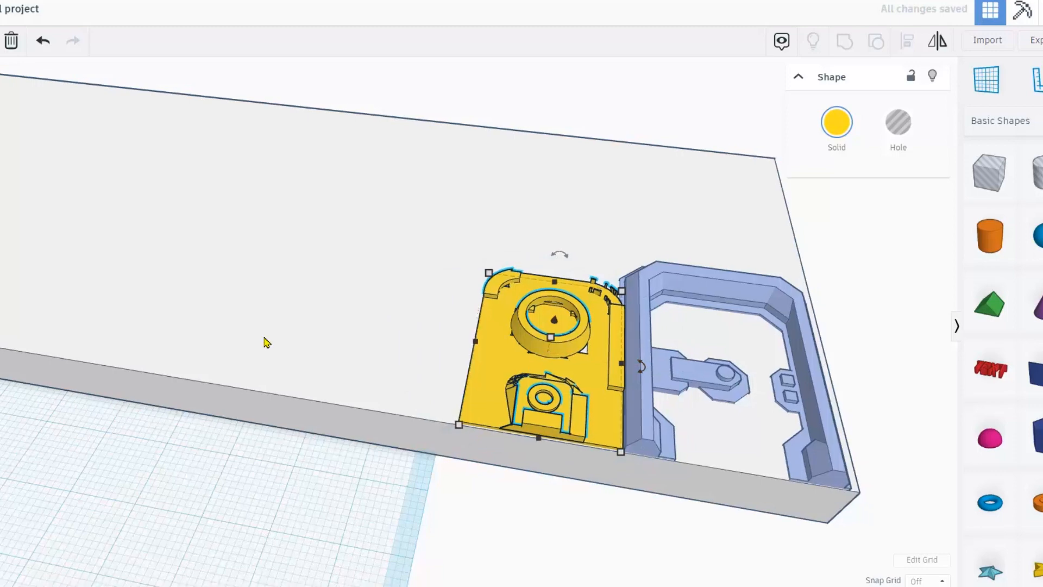
pyautogui.scroll(-5, 262, 343)
pyautogui.scroll(1, 271, 353)
# Lengthen the grey slab to 266.92 mm.
pyautogui.click(48, 261)
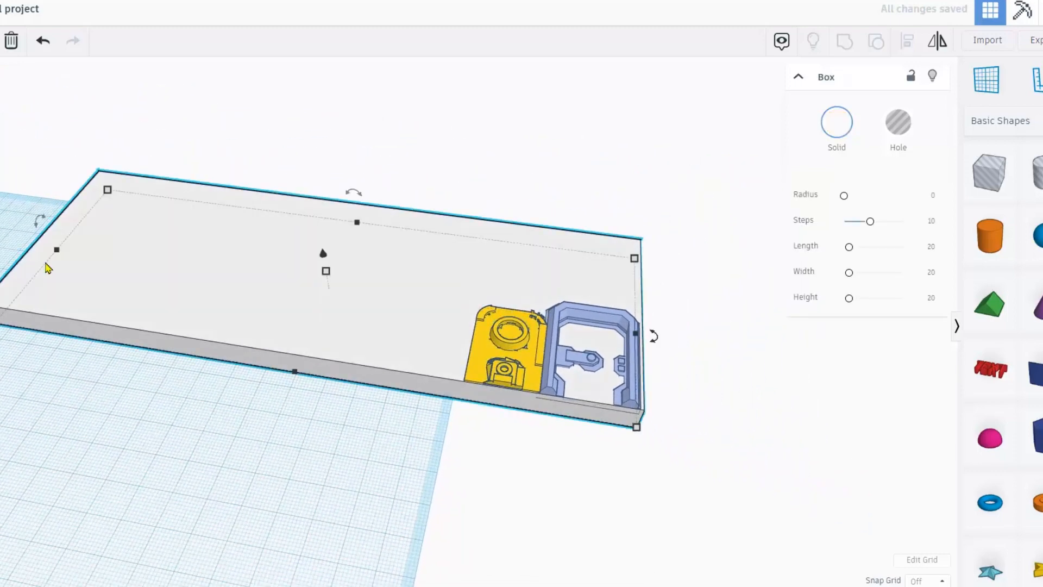
pyautogui.moveTo(57, 254); pyautogui.dragTo(0, 239)
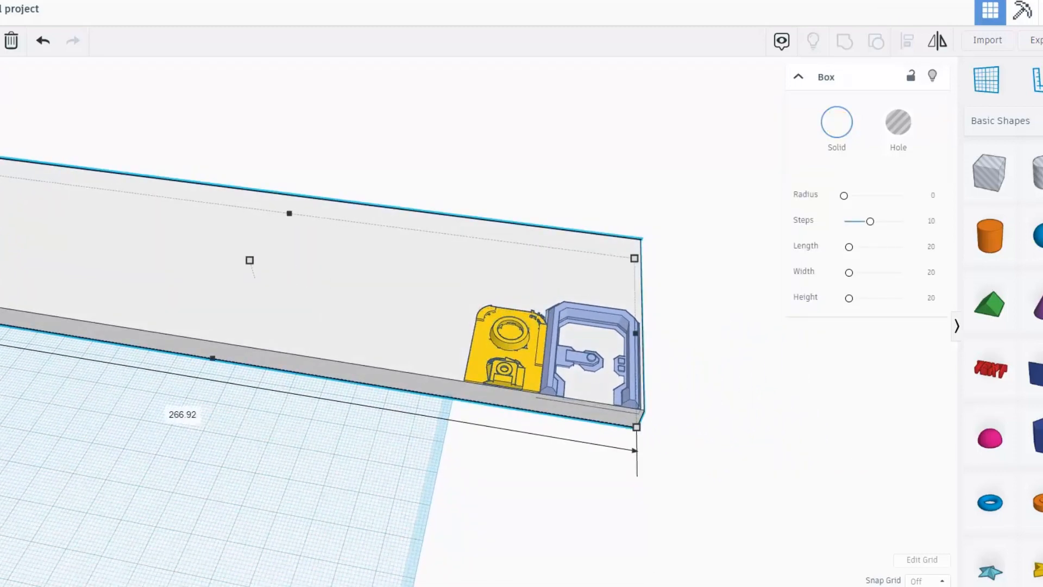
pyautogui.click(517, 337)
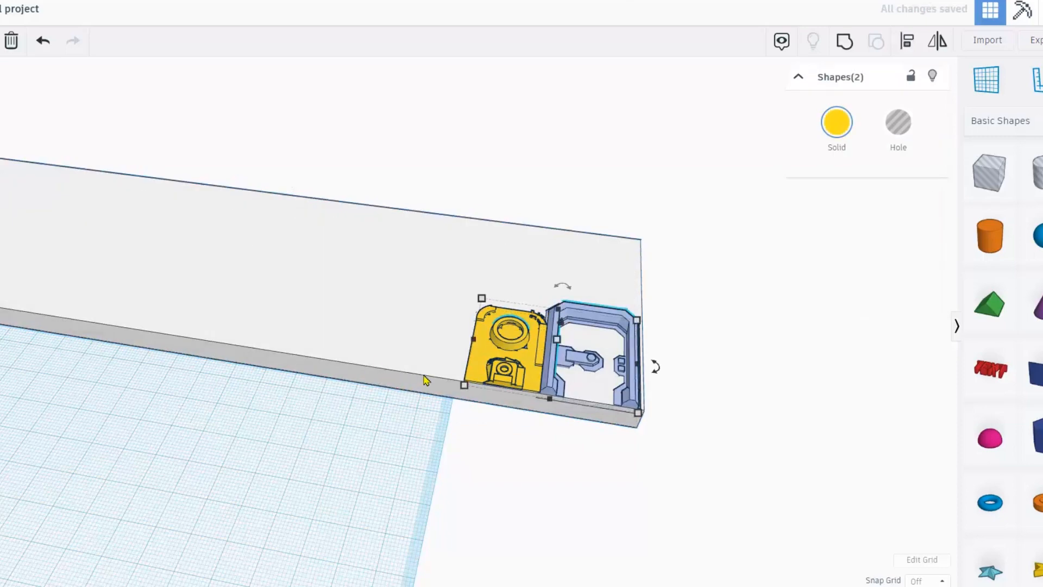
# Shift the yellow-and-blue pair left and duplicate it with Ctrl+D along the slab.
pyautogui.press('Left')
pyautogui.press('Left')
pyautogui.press('Left')
pyautogui.press('Left')
pyautogui.press('Left')
pyautogui.press('Left')
pyautogui.press('Left')
pyautogui.press('Left')
pyautogui.press('Left')
pyautogui.press('Left')
pyautogui.press('Left')
pyautogui.press('Left')
pyautogui.press('Left')
pyautogui.press('Left')
pyautogui.press('Left')
pyautogui.press('Left')
pyautogui.press('Left')
pyautogui.press('Left')
pyautogui.press('Left')
pyautogui.press('Left')
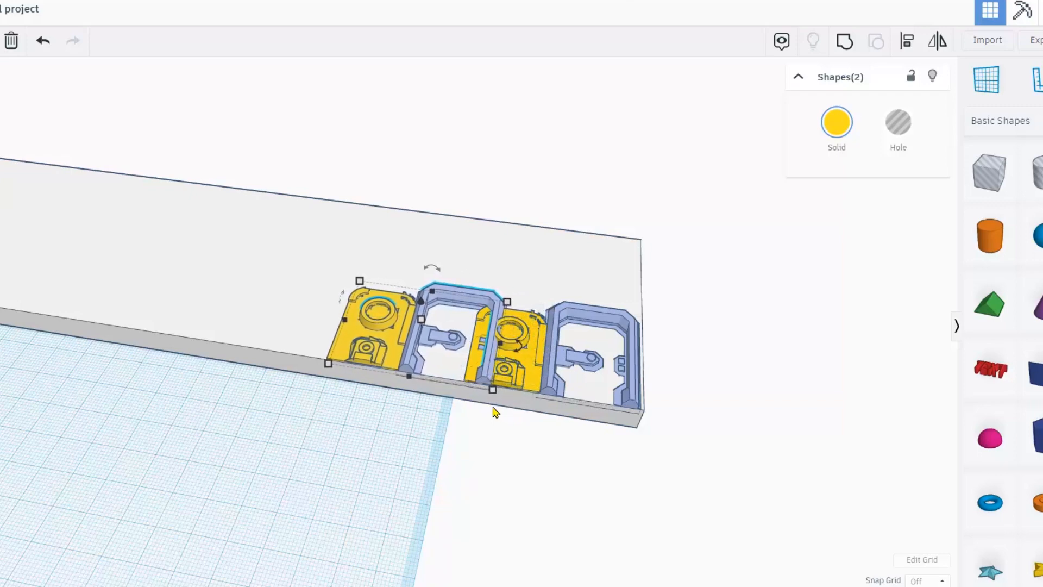
pyautogui.press('Left')
pyautogui.press('Left')
pyautogui.press('Left')
pyautogui.press('Left')
pyautogui.press('Left')
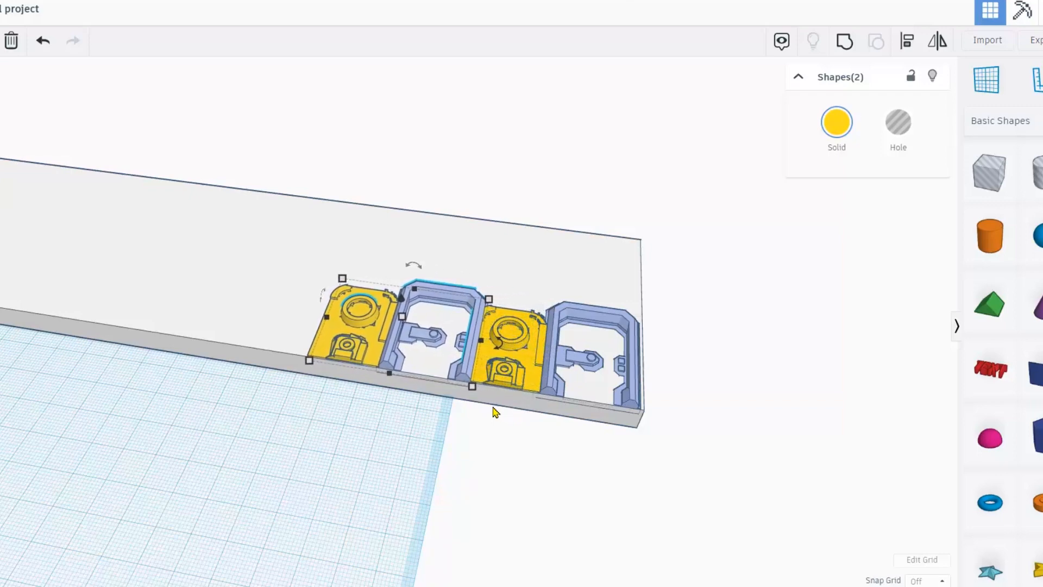
pyautogui.press('Left')
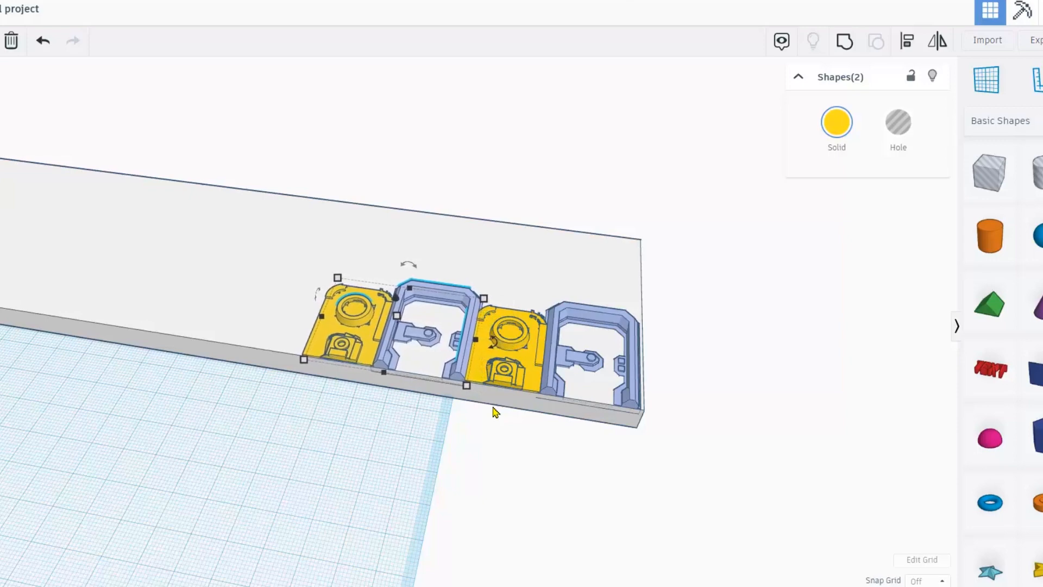
pyautogui.press('Left')
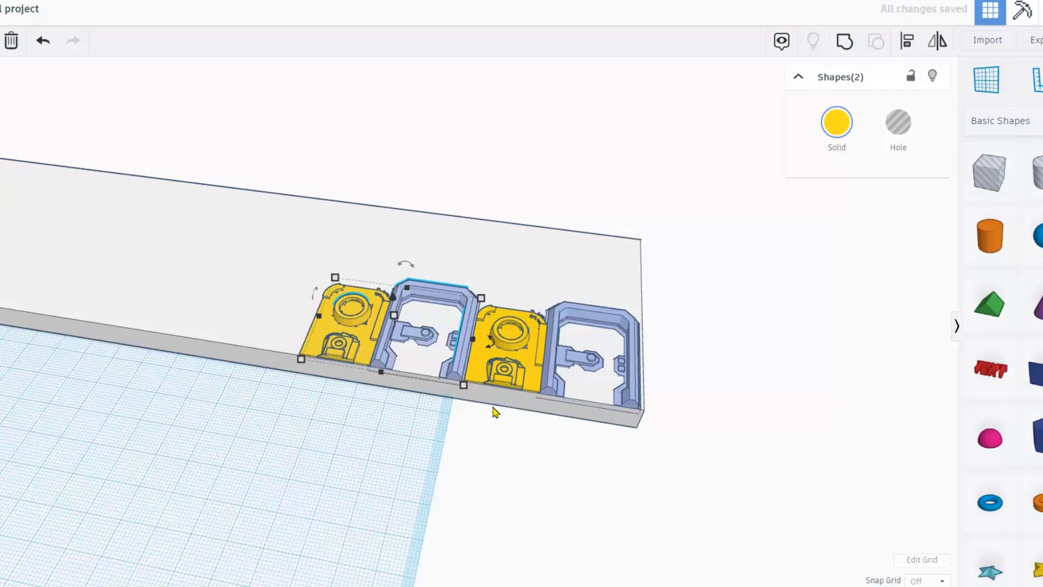
pyautogui.hotkey('ctrl', 'd')
pyautogui.hotkey('ctrl', 'd')
pyautogui.hotkey('ctrl', 'd')
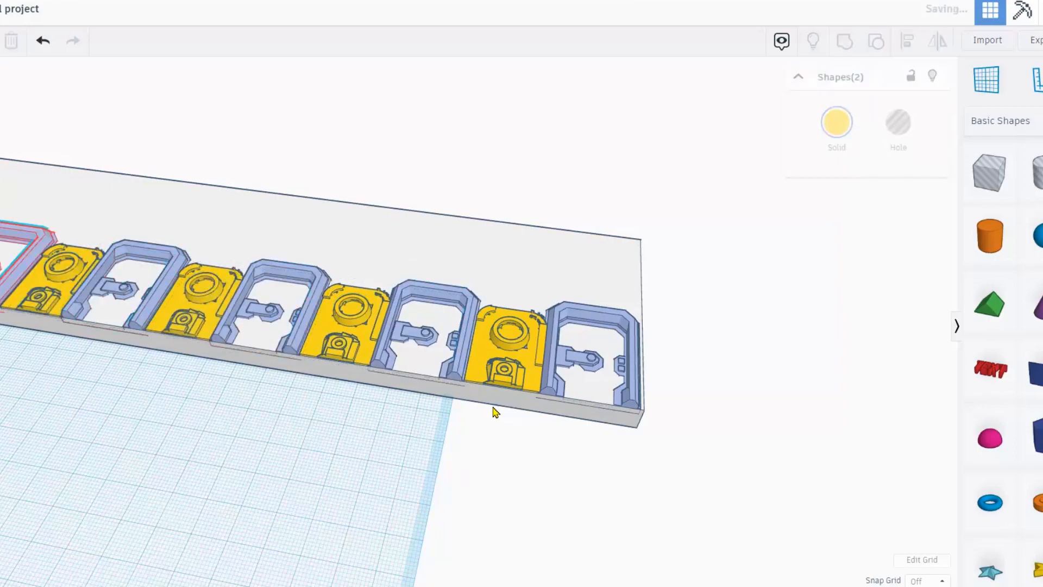
pyautogui.scroll(-3, 496, 412)
pyautogui.moveTo(333, 457); pyautogui.dragTo(400, 474, button='right')
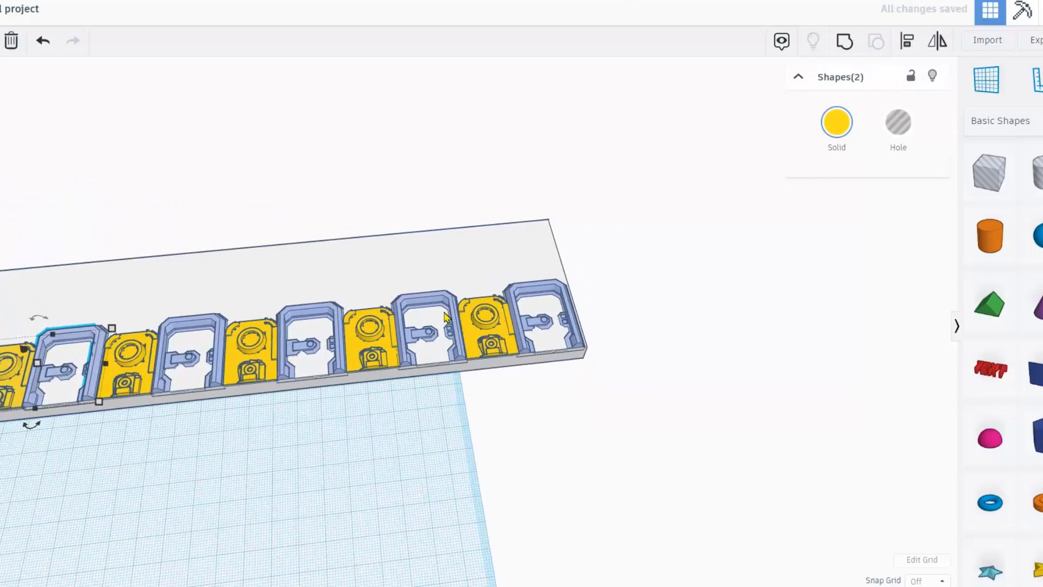
pyautogui.scroll(2, 446, 318)
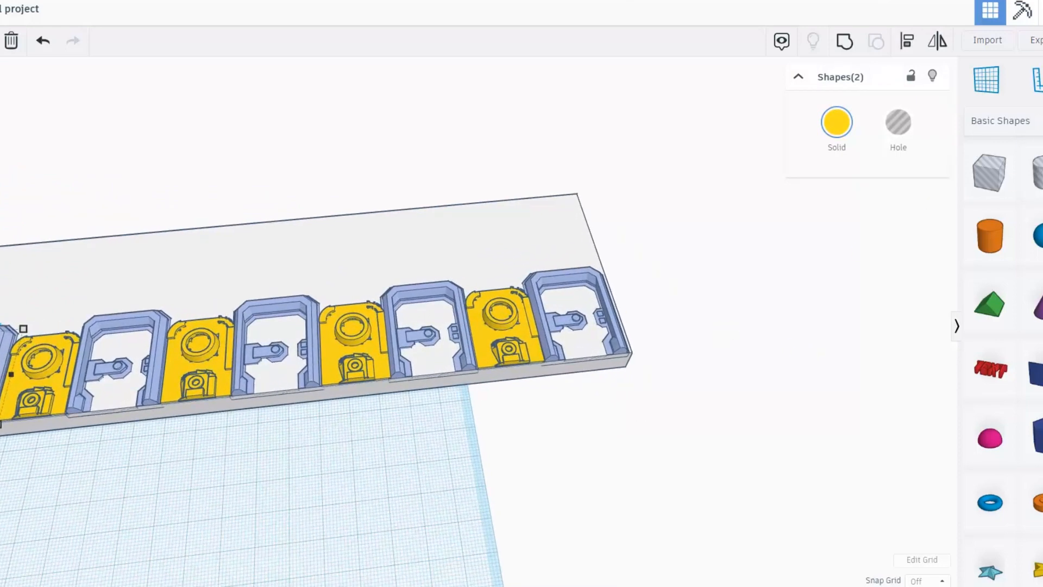
# Place a red box in the rightmost blue frame, raised slightly off the slab.
pyautogui.click(571, 318)
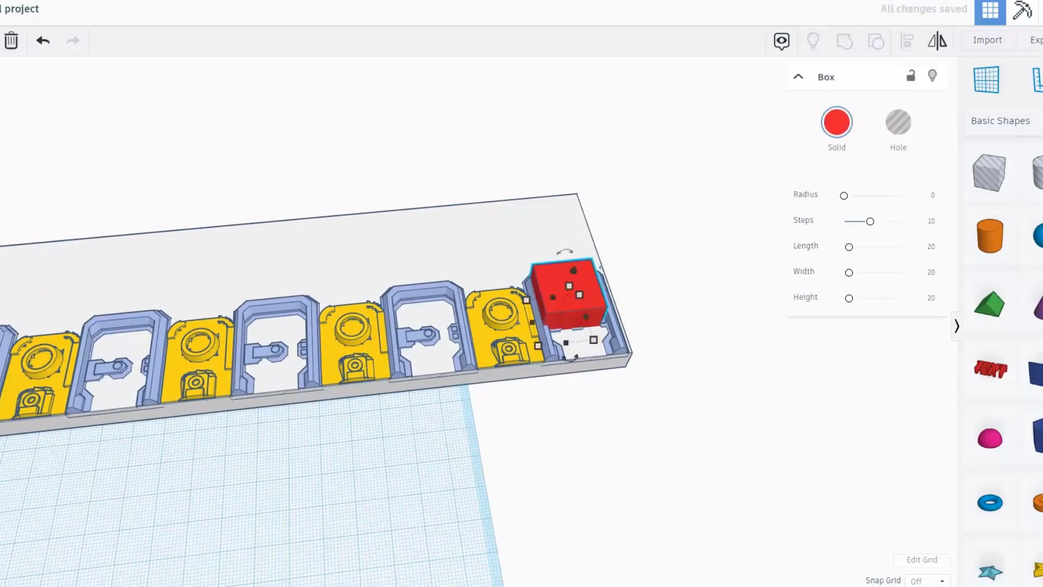
pyautogui.press('f')
pyautogui.moveTo(422, 222); pyautogui.dragTo(436, 133, button='right')
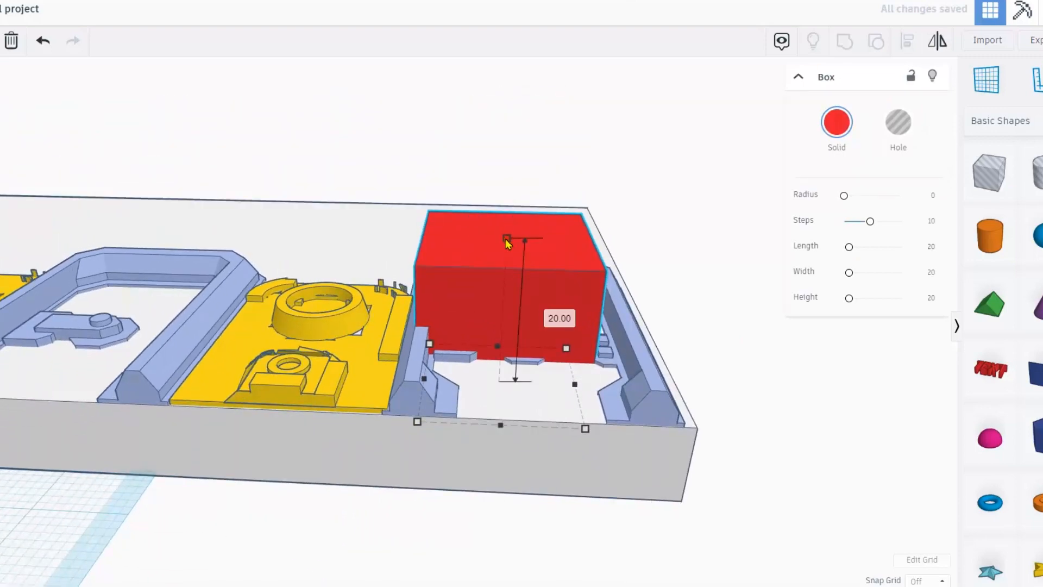
pyautogui.moveTo(505, 242); pyautogui.dragTo(510, 312)
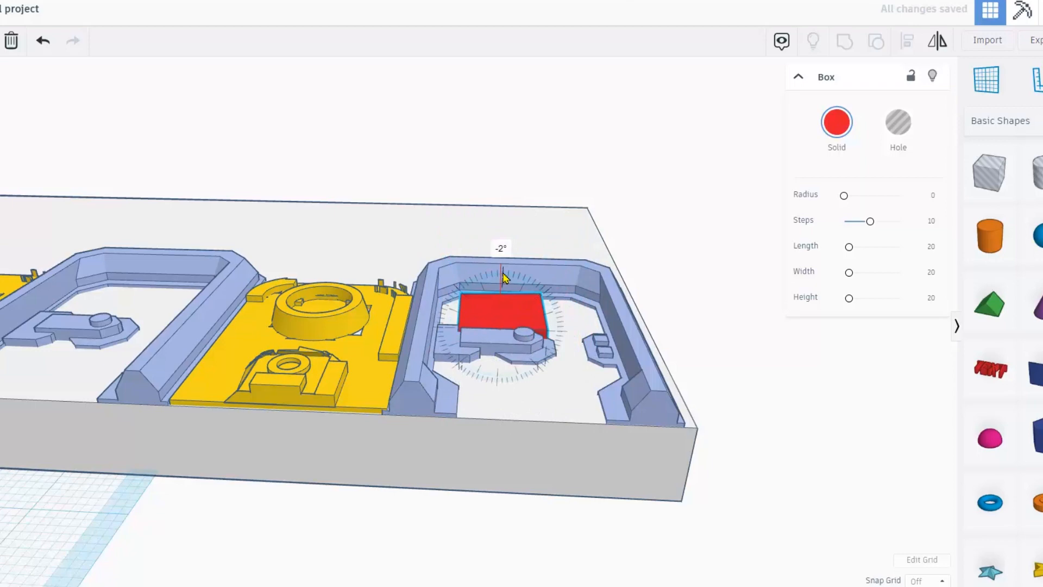
pyautogui.hotkey('ctrl', 'z')
pyautogui.moveTo(504, 291); pyautogui.dragTo(502, 276)
pyautogui.moveTo(511, 296); pyautogui.dragTo(537, 369, button='right')
pyautogui.moveTo(527, 309); pyautogui.dragTo(542, 297)
pyautogui.scroll(-3, 543, 310)
pyautogui.moveTo(574, 385); pyautogui.dragTo(648, 356, button='right')
pyautogui.click(619, 344)
pyautogui.scroll(5, 592, 326)
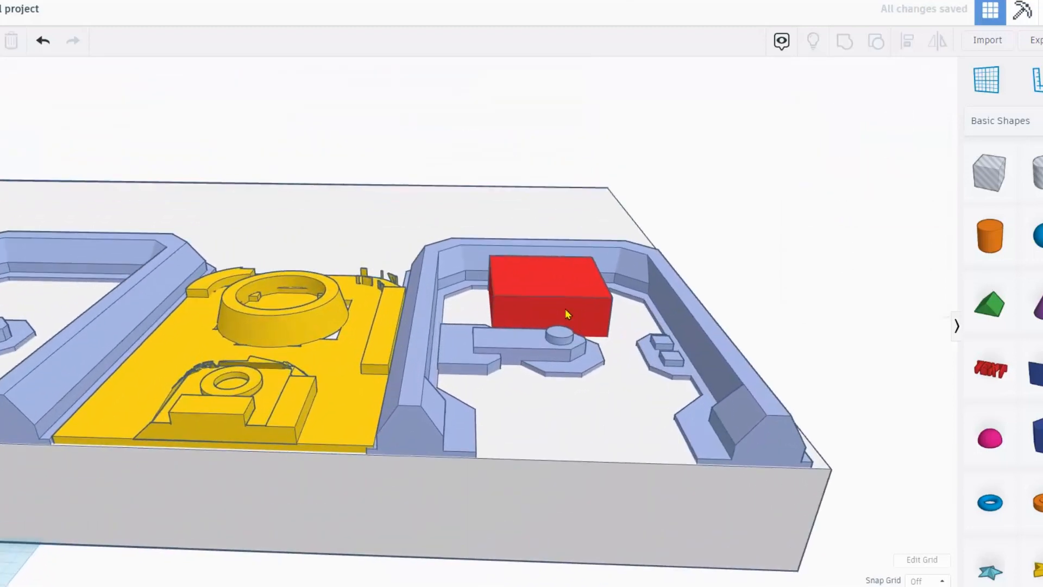
# Set the red box's height to 9.80 and group it with the other red box.
pyautogui.click(567, 313)
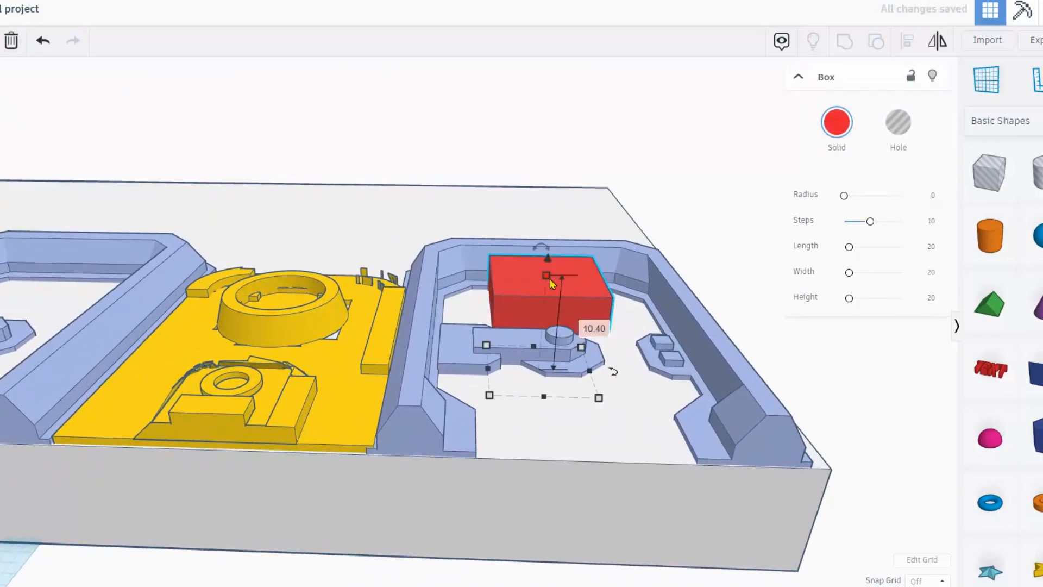
pyautogui.moveTo(546, 279); pyautogui.dragTo(548, 251)
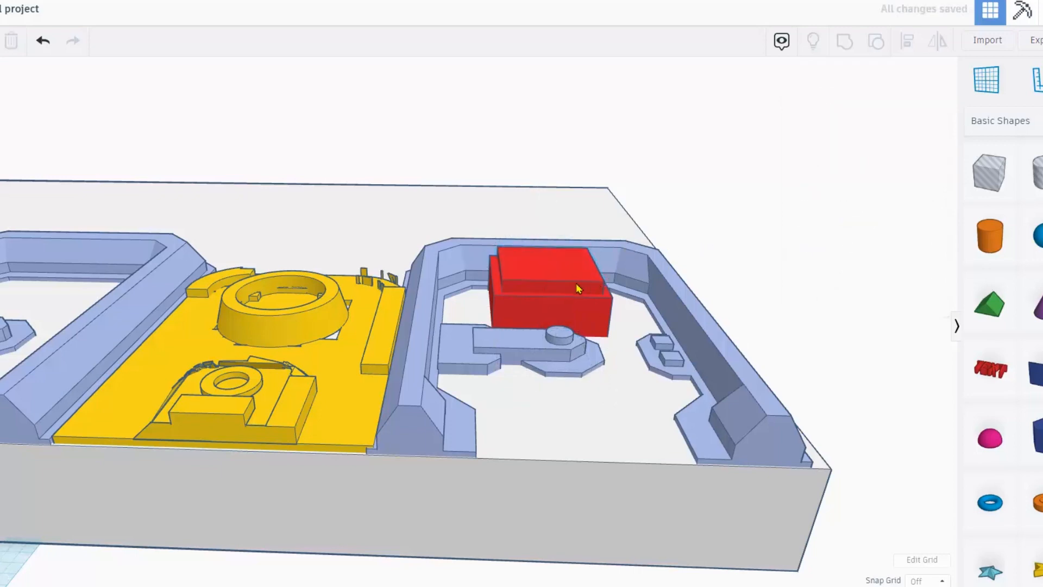
pyautogui.keyDown('shift'); pyautogui.click(591, 312); pyautogui.keyUp('shift')
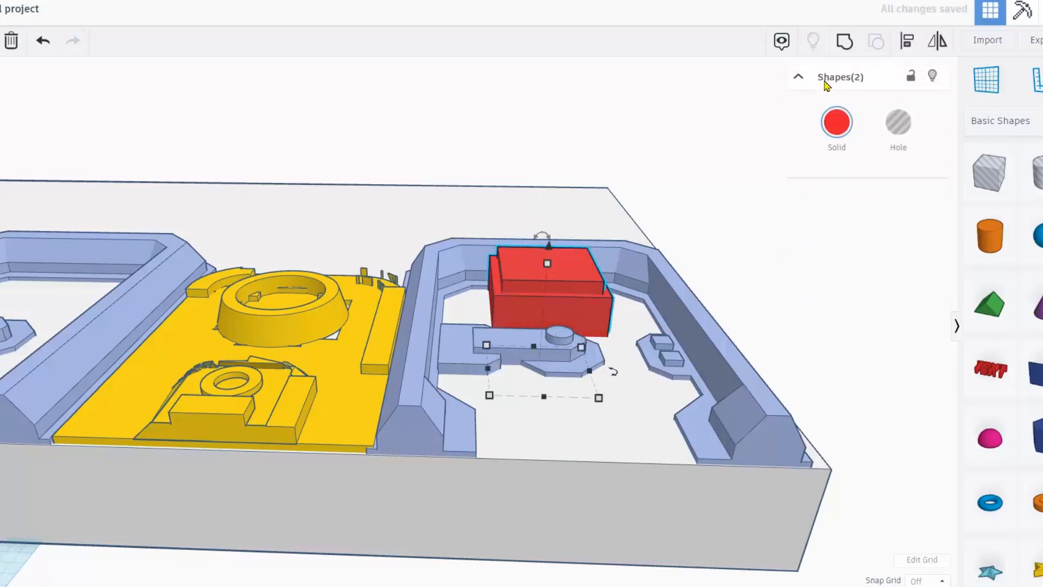
pyautogui.click(848, 49)
pyautogui.click(841, 131)
pyautogui.click(712, 196)
pyautogui.moveTo(710, 198); pyautogui.dragTo(597, 293, button='right')
pyautogui.click(597, 294)
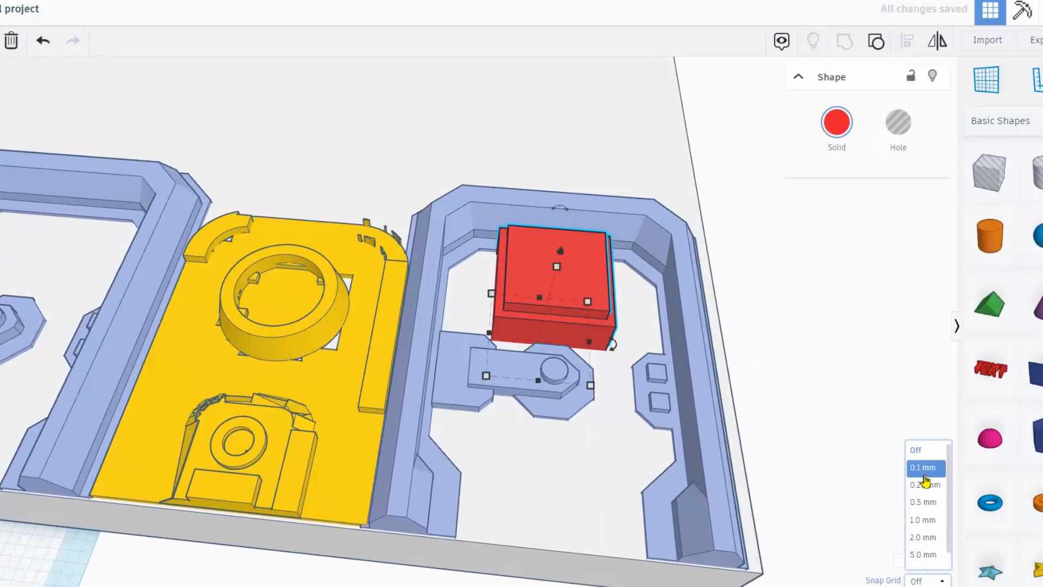
# With 0.1 mm snapping, copy the red block into two more door frames to the left.
pyautogui.click(924, 469)
pyautogui.moveTo(441, 132); pyautogui.dragTo(458, 139, button='middle')
pyautogui.moveTo(635, 302); pyautogui.dragTo(510, 288, button='right')
pyautogui.moveTo(661, 277); pyautogui.dragTo(620, 332, button='right')
pyautogui.scroll(-2, 620, 332)
pyautogui.hotkey('ctrl', 'd')
pyautogui.hotkey('shift', 'Left')
pyautogui.hotkey('shift', 'Left')
pyautogui.hotkey('shift', 'Left')
pyautogui.hotkey('shift', 'Left')
pyautogui.hotkey('shift', 'Left')
pyautogui.hotkey('shift', 'Left')
pyautogui.hotkey('shift', 'Left')
pyautogui.hotkey('shift', 'Left')
pyautogui.hotkey('shift', 'Left')
pyautogui.hotkey('shift', 'Left')
pyautogui.hotkey('shift', 'Left')
pyautogui.hotkey('shift', 'Left')
pyautogui.hotkey('shift', 'Left')
pyautogui.hotkey('shift', 'Left')
pyautogui.hotkey('shift', 'Left')
pyautogui.hotkey('shift', 'Left')
pyautogui.hotkey('shift', 'Left')
pyautogui.hotkey('shift', 'Left')
pyautogui.hotkey('shift', 'Left')
pyautogui.hotkey('shift', 'Left')
pyautogui.hotkey('shift', 'Left')
pyautogui.hotkey('shift', 'Left')
pyautogui.hotkey('shift', 'Left')
pyautogui.hotkey('shift', 'Left')
pyautogui.hotkey('shift', 'Left')
pyautogui.hotkey('shift', 'Left')
pyautogui.hotkey('shift', 'Left')
pyautogui.hotkey('shift', 'Left')
pyautogui.hotkey('shift', 'Left')
pyautogui.hotkey('shift', 'Left')
pyautogui.hotkey('shift', 'Left')
pyautogui.hotkey('shift', 'Left')
pyautogui.hotkey('shift', 'Left')
pyautogui.hotkey('shift', 'Left')
pyautogui.hotkey('shift', 'Left')
pyautogui.hotkey('shift', 'Left')
pyautogui.hotkey('shift', 'Left')
pyautogui.hotkey('shift', 'Left')
pyautogui.hotkey('shift', 'Left')
pyautogui.hotkey('shift', 'Left')
pyautogui.hotkey('shift', 'Left')
pyautogui.hotkey('shift', 'Left')
pyautogui.hotkey('shift', 'Left')
pyautogui.hotkey('shift', 'Left')
pyautogui.moveTo(239, 388); pyautogui.dragTo(828, 415, button='middle')
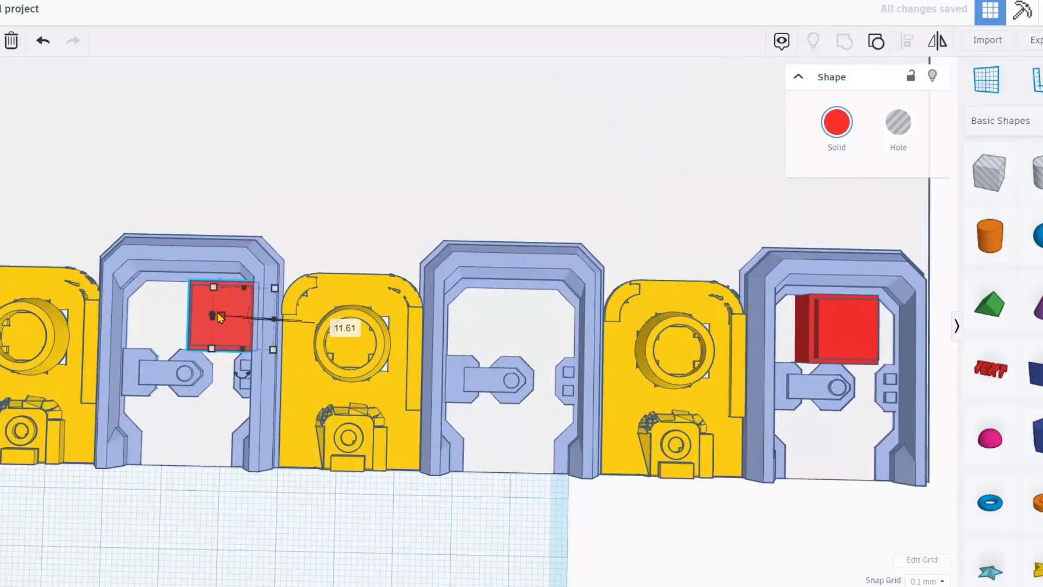
pyautogui.hotkey('shift', 'Left')
pyautogui.hotkey('shift', 'Left')
pyautogui.hotkey('shift', 'Left')
pyautogui.hotkey('shift', 'Left')
pyautogui.hotkey('shift', 'Left')
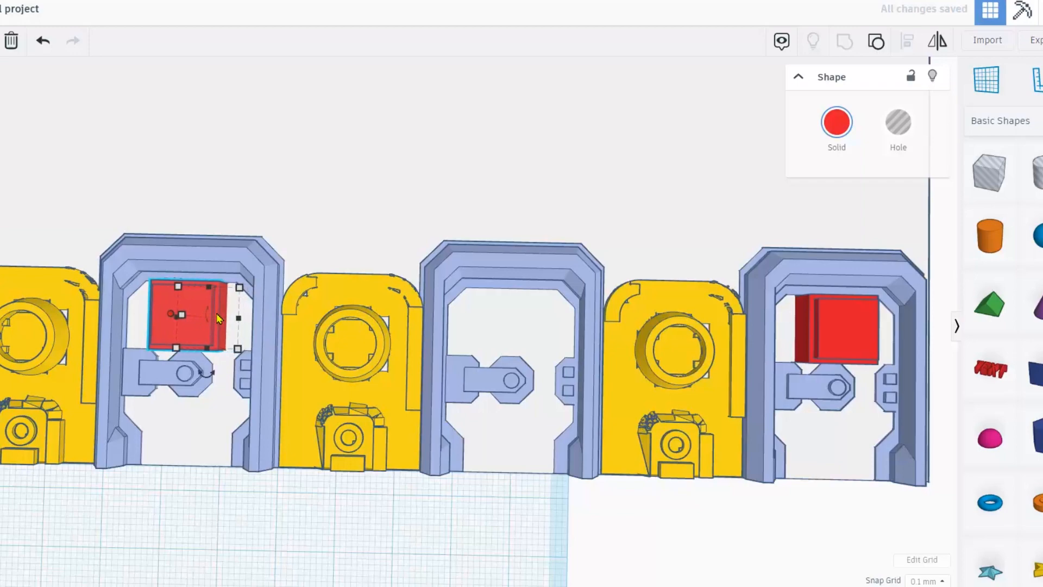
pyautogui.scroll(-2, 218, 324)
pyautogui.moveTo(198, 560); pyautogui.dragTo(209, 531, button='right')
pyautogui.scroll(-3, 209, 531)
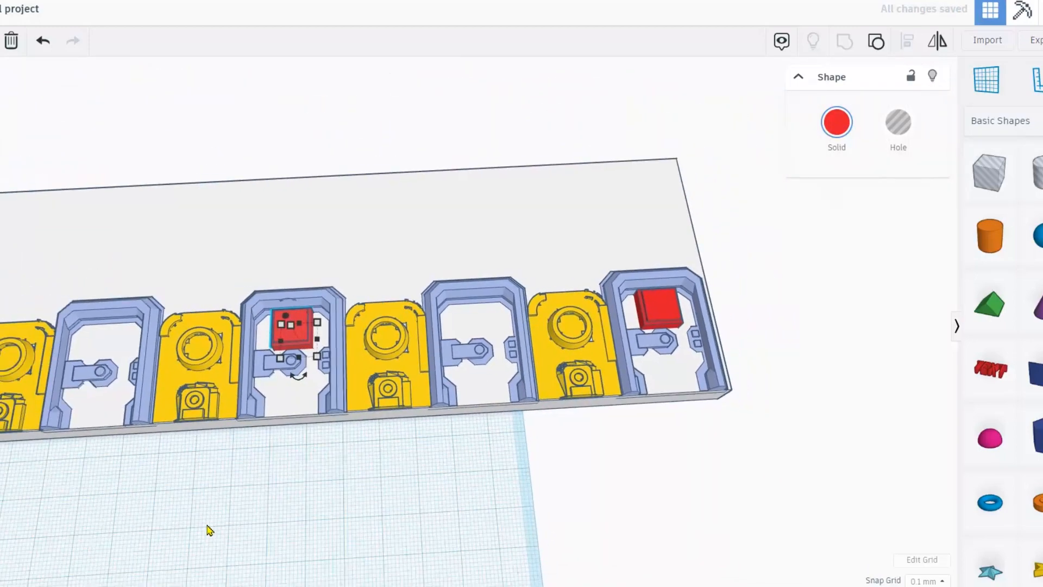
pyautogui.scroll(-2, 208, 529)
pyautogui.hotkey('ctrl', 'd')
pyautogui.scroll(1, 190, 531)
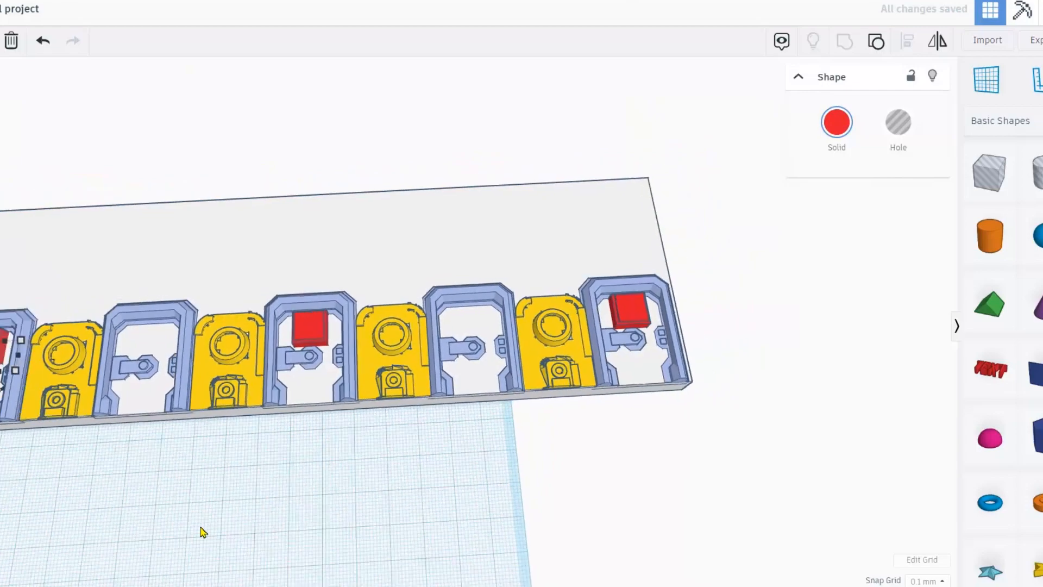
pyautogui.scroll(-2, 202, 530)
# Select all 14 wall panel pieces and recolour them white.
pyautogui.moveTo(268, 538); pyautogui.dragTo(609, 493, button='right')
pyautogui.moveTo(613, 491); pyautogui.dragTo(16, 272)
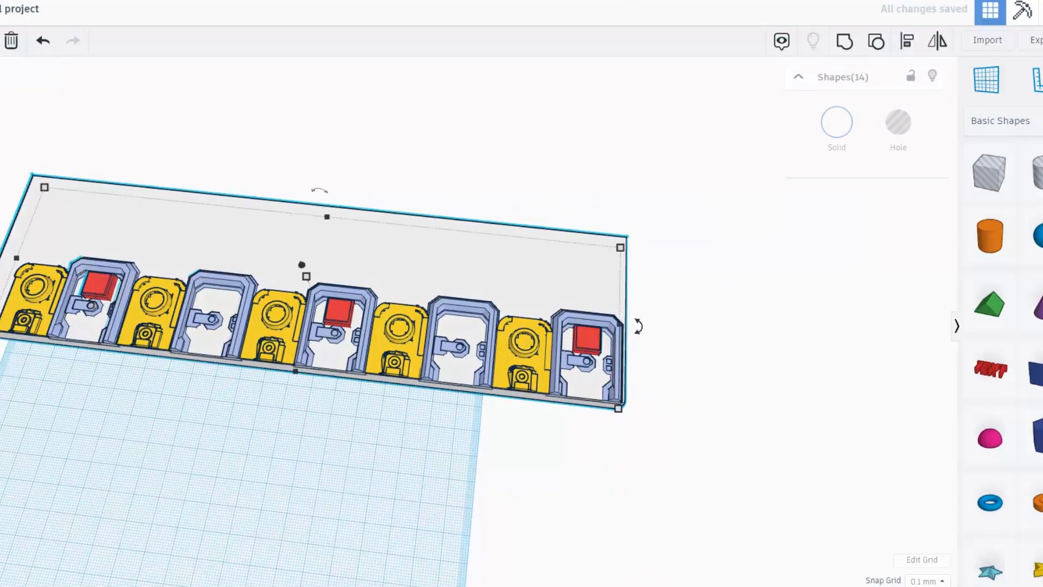
pyautogui.click(836, 135)
pyautogui.moveTo(699, 400); pyautogui.dragTo(705, 415, button='right')
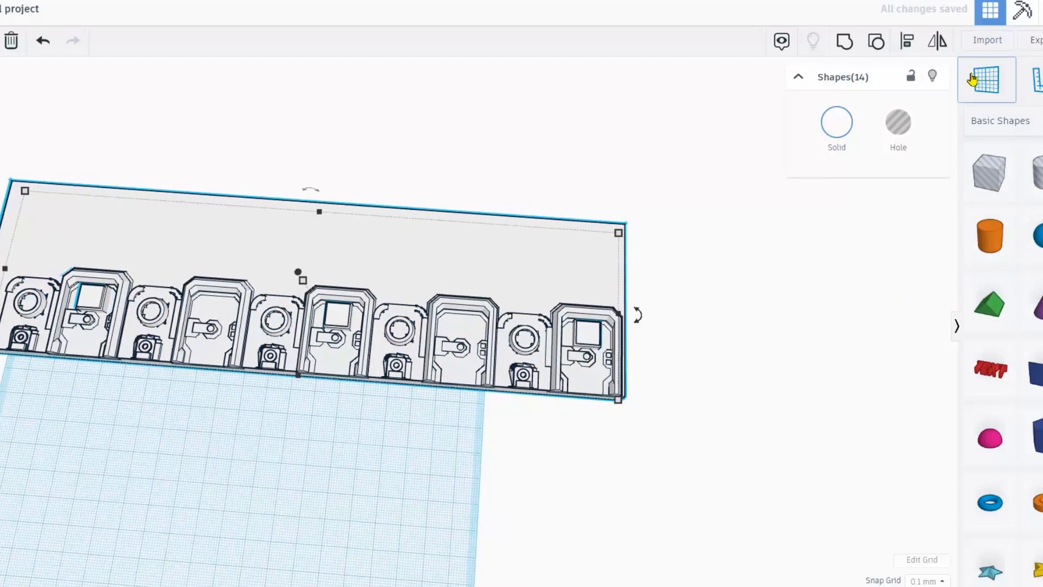
# Import the AIRLOCK model file in millimetres.
pyautogui.click(988, 42)
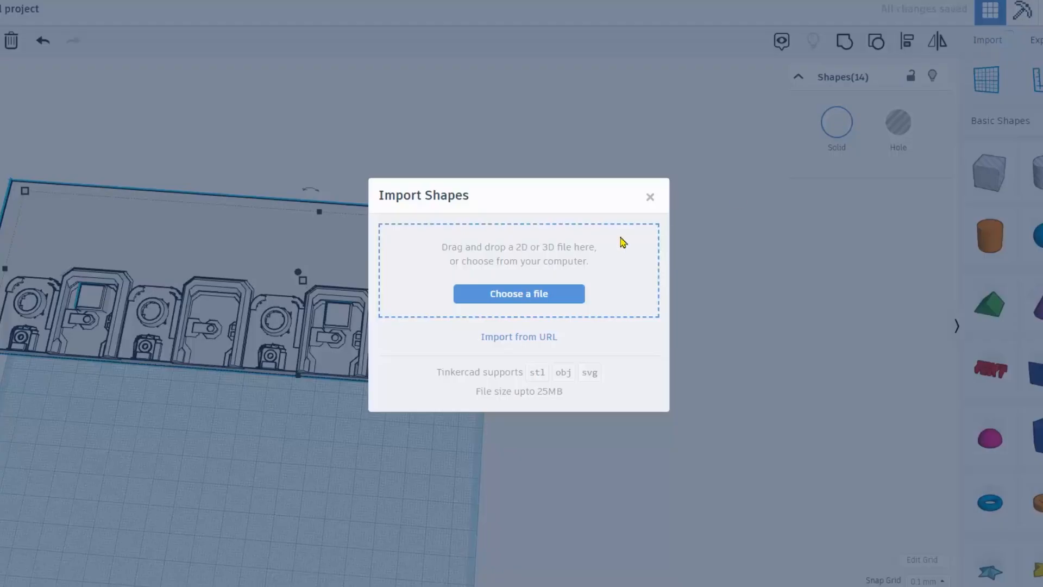
pyautogui.click(519, 294)
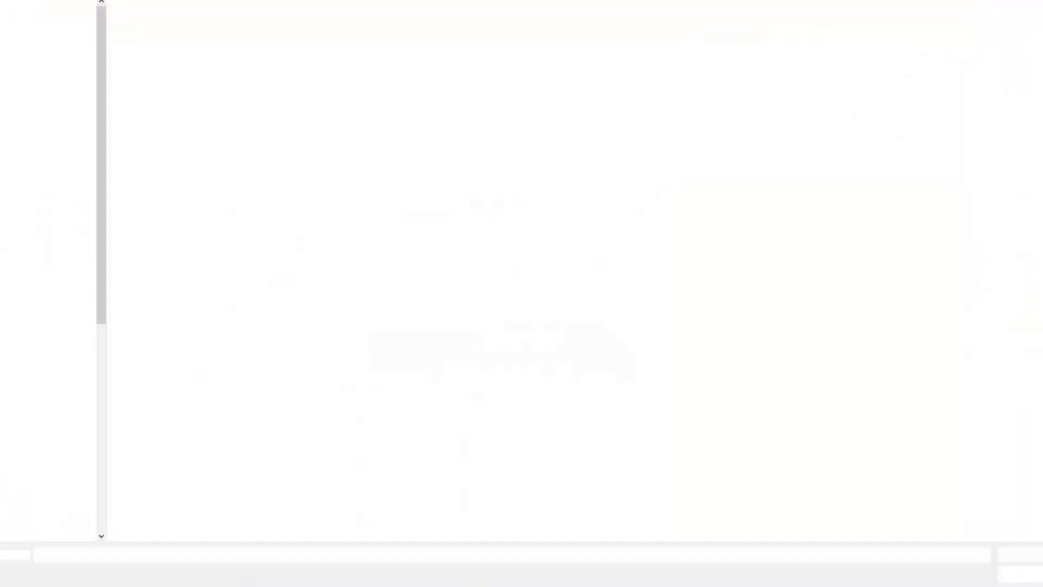
pyautogui.scroll(-5, 622, 315)
pyautogui.scroll(3, 622, 342)
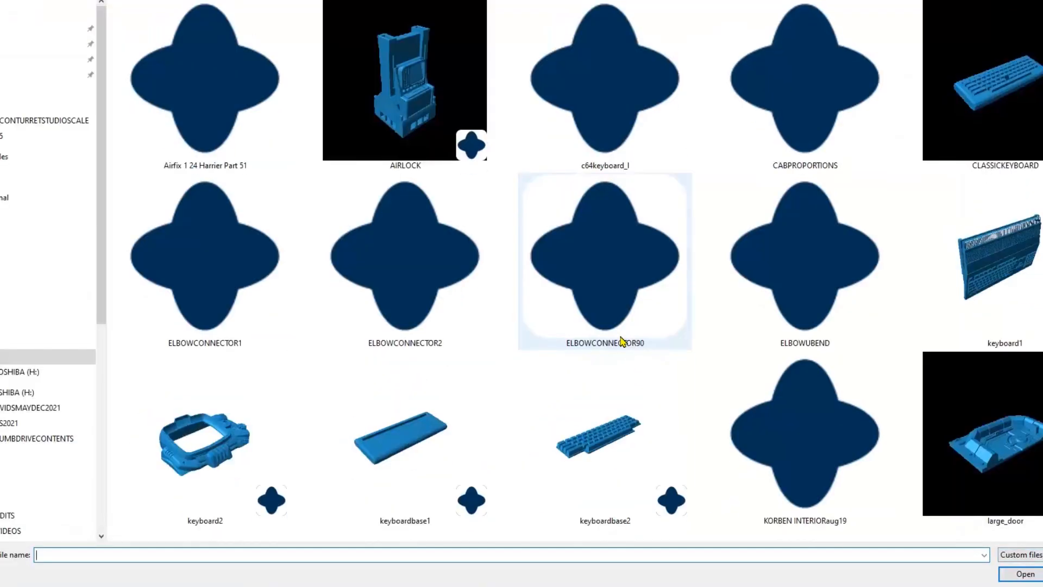
pyautogui.doubleClick(406, 98)
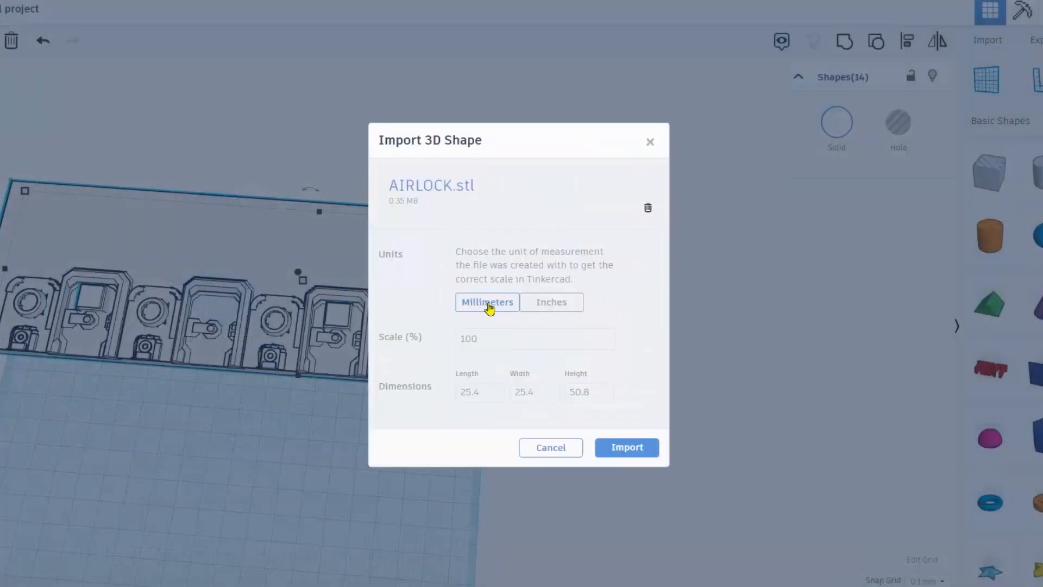
pyautogui.click(619, 448)
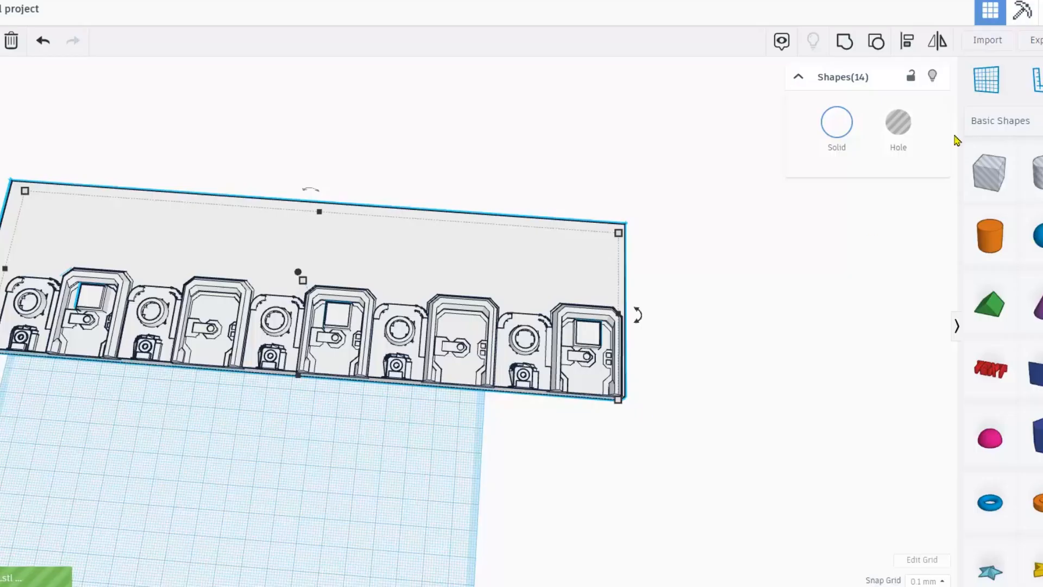
# Import the large_wall_detail_3 part from the file picker.
pyautogui.click(988, 41)
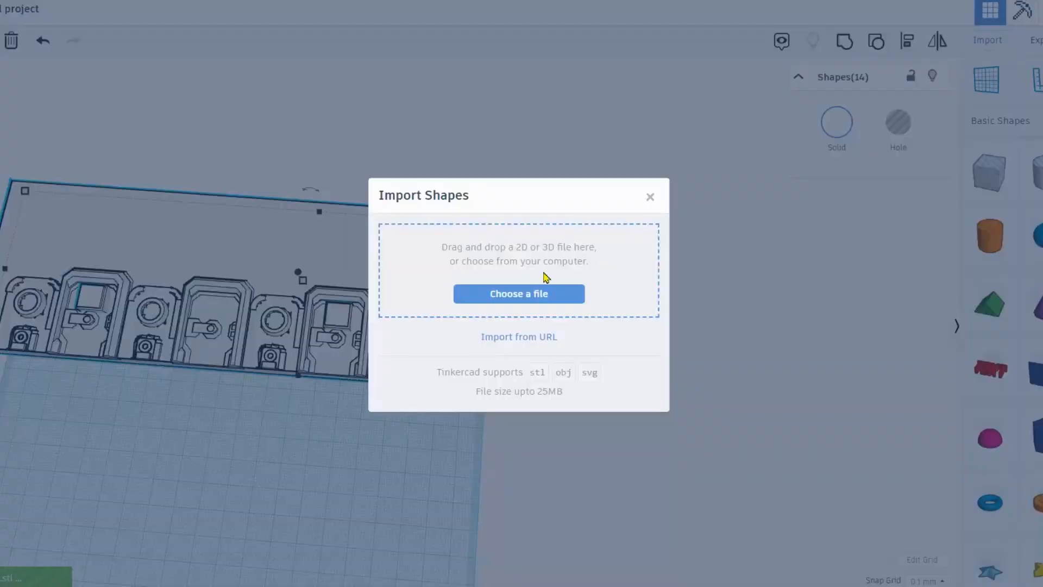
pyautogui.click(524, 294)
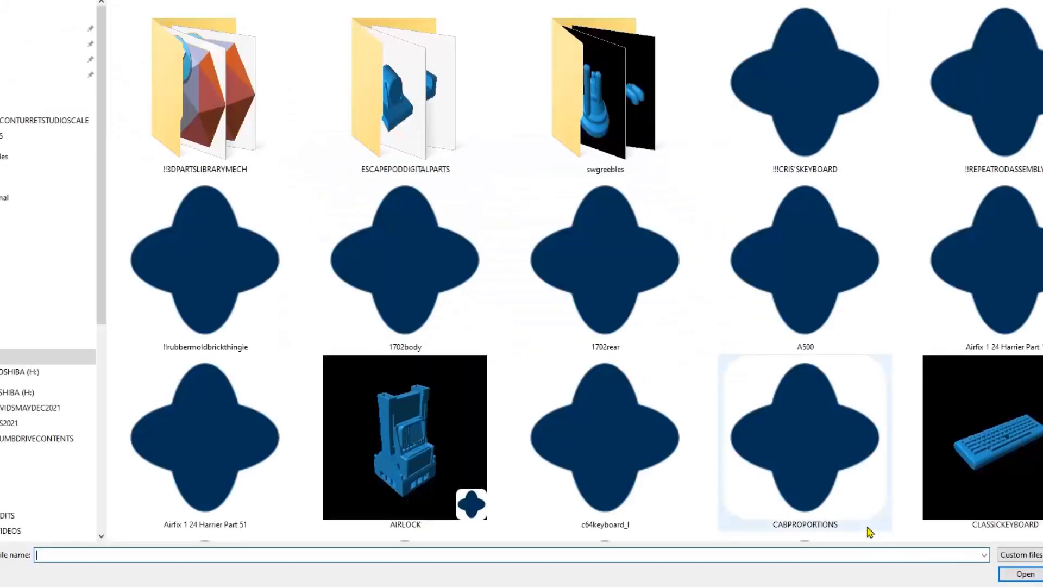
pyautogui.scroll(-10, 759, 516)
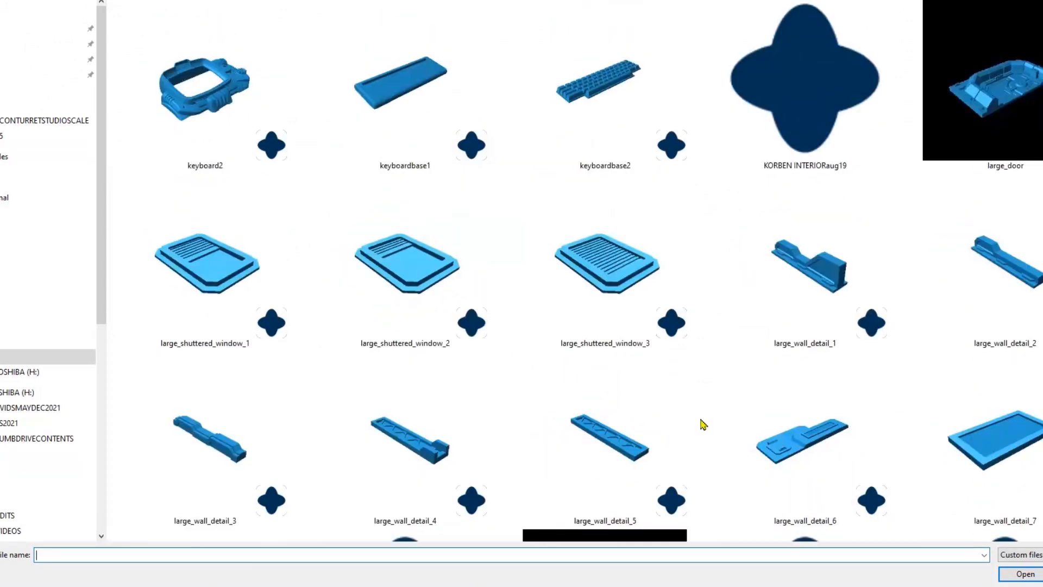
pyautogui.scroll(-3, 703, 424)
pyautogui.doubleClick(223, 118)
# Move the blue airlock piece onto the plate and rotate it 90°.
pyautogui.moveTo(444, 285); pyautogui.dragTo(446, 260)
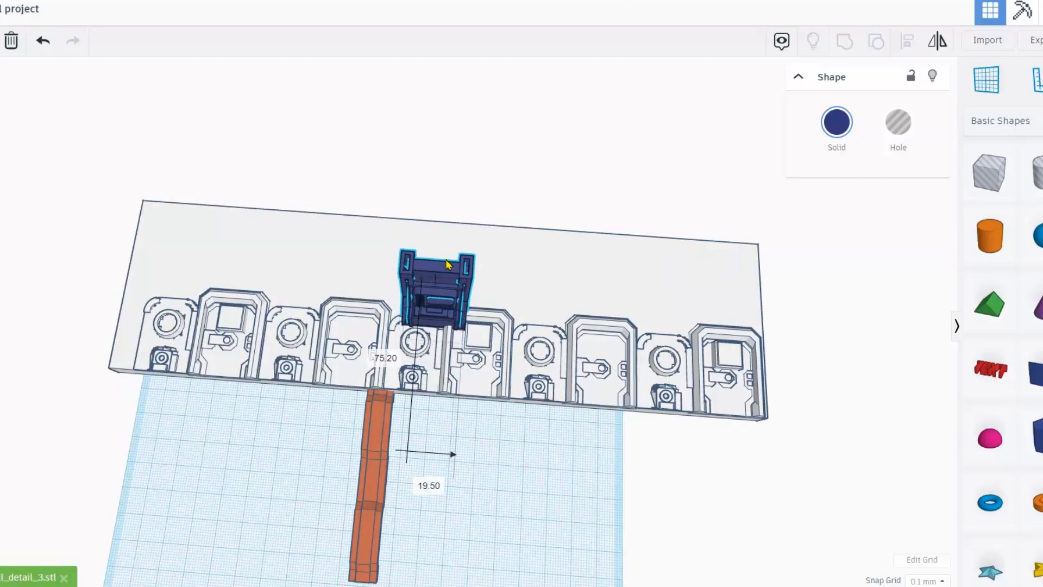
pyautogui.moveTo(384, 288); pyautogui.dragTo(321, 261, button='right')
pyautogui.scroll(2, 419, 302)
pyautogui.scroll(2, 422, 297)
pyautogui.moveTo(519, 318); pyautogui.dragTo(435, 226, button='right')
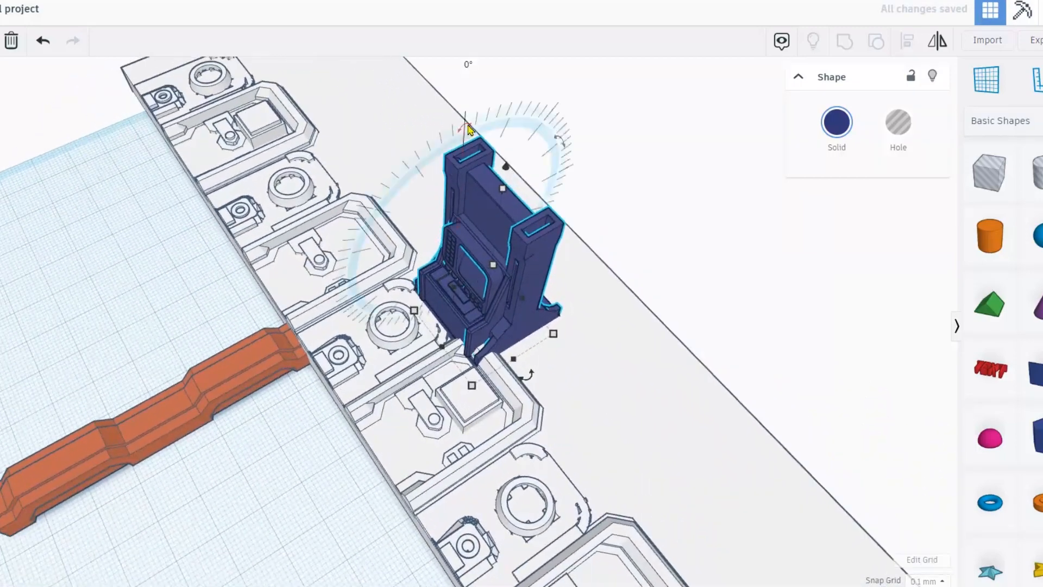
pyautogui.click(470, 130)
pyautogui.scroll(-2, 470, 110)
pyautogui.click(460, 136)
pyautogui.write('90')
pyautogui.press('Return')
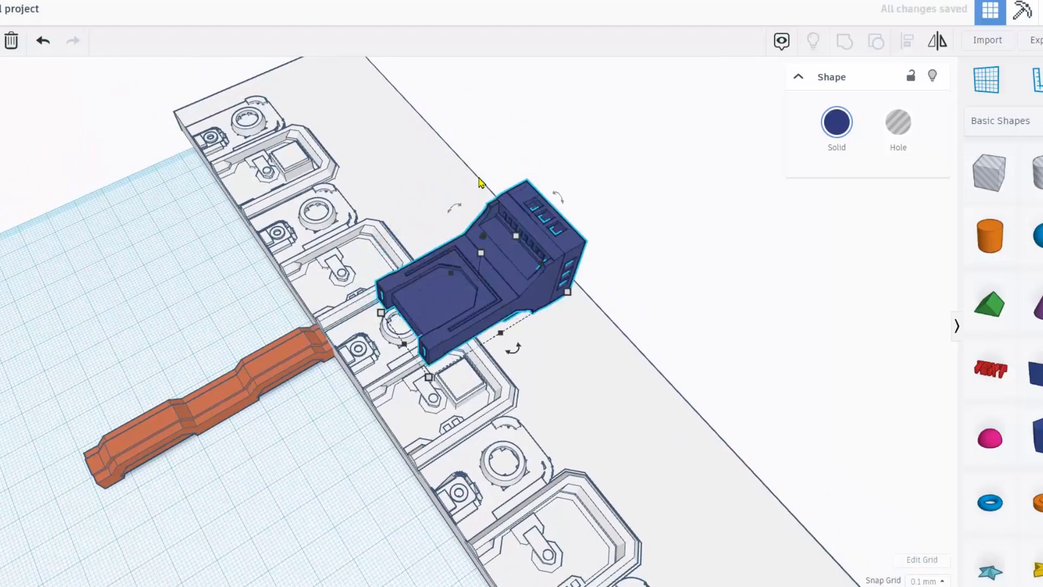
pyautogui.moveTo(533, 276); pyautogui.dragTo(478, 227, button='right')
pyautogui.moveTo(408, 191); pyautogui.dragTo(788, 357)
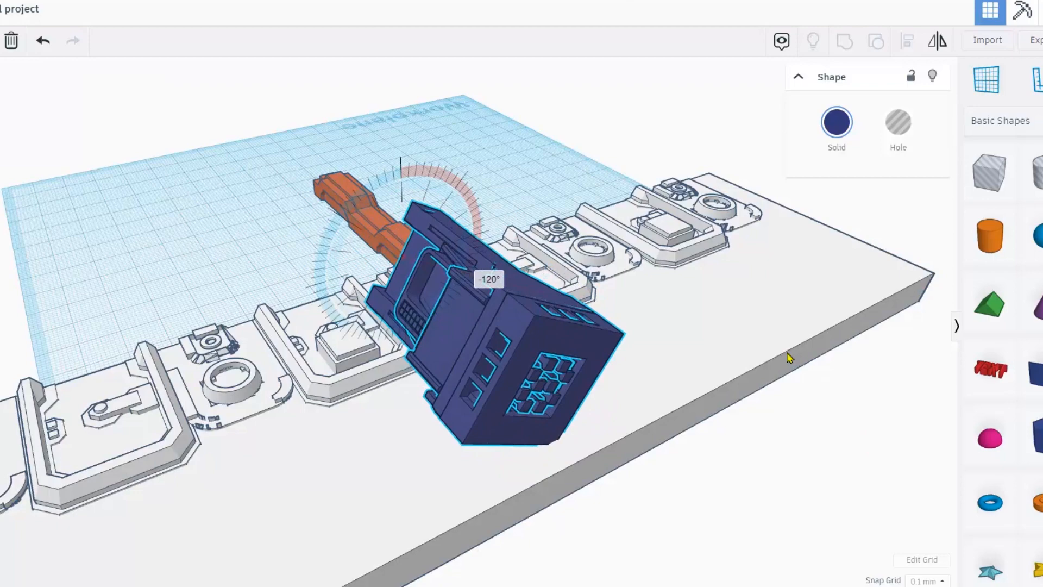
pyautogui.hotkey('ctrl', 'z')
# Place the blue piece at the back of the plate, length 38.00 and height 22.30.
pyautogui.moveTo(478, 372); pyautogui.dragTo(585, 325, button='right')
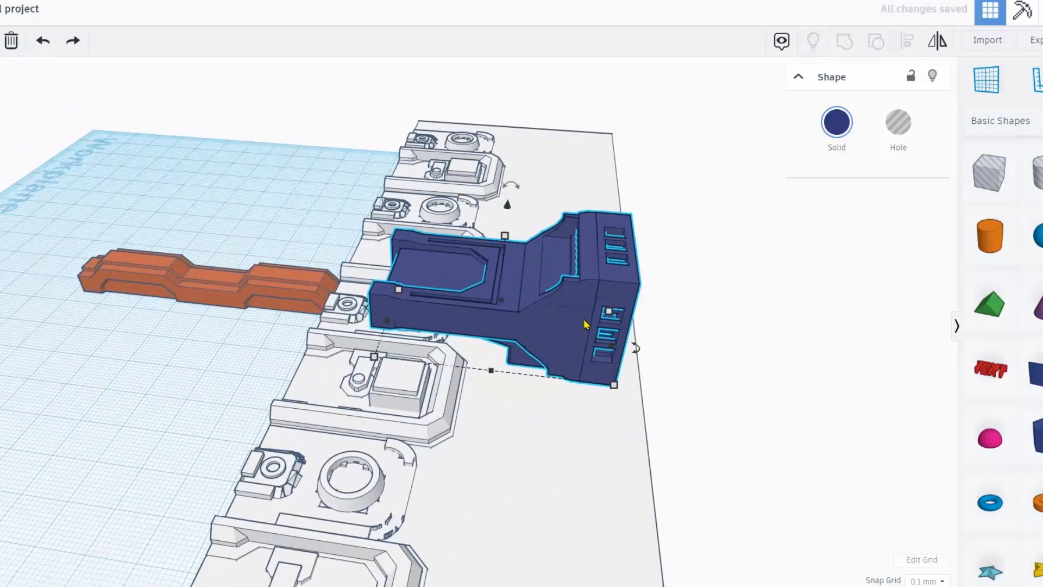
pyautogui.moveTo(515, 238); pyautogui.dragTo(538, 262)
pyautogui.moveTo(593, 346); pyautogui.dragTo(594, 322)
pyautogui.moveTo(477, 357); pyautogui.dragTo(398, 355, button='right')
pyautogui.moveTo(399, 357); pyautogui.dragTo(427, 278)
pyautogui.moveTo(427, 279); pyautogui.dragTo(309, 240, button='right')
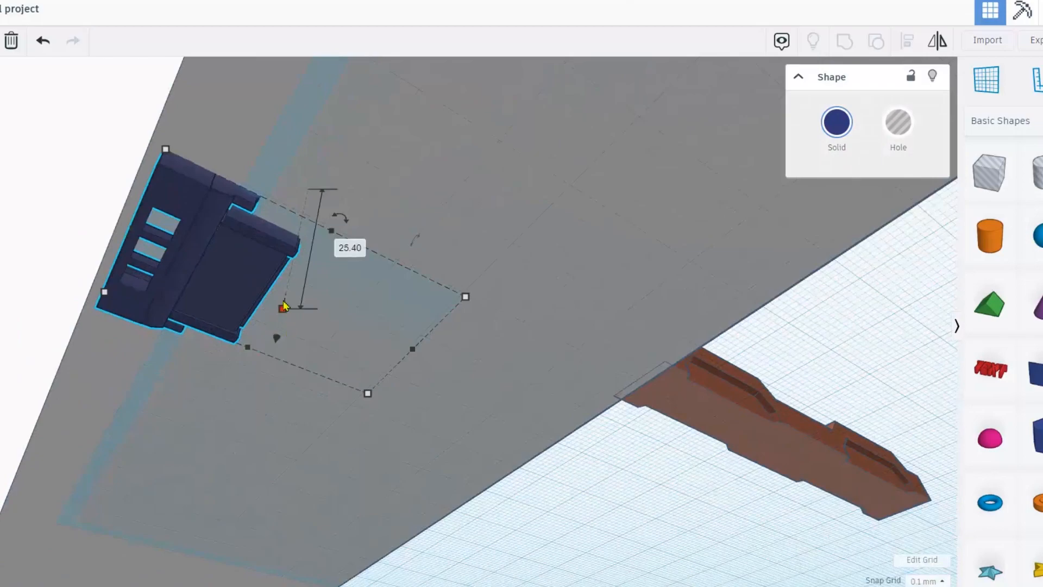
pyautogui.moveTo(283, 308); pyautogui.dragTo(283, 296)
pyautogui.moveTo(286, 294); pyautogui.dragTo(568, 521, button='right')
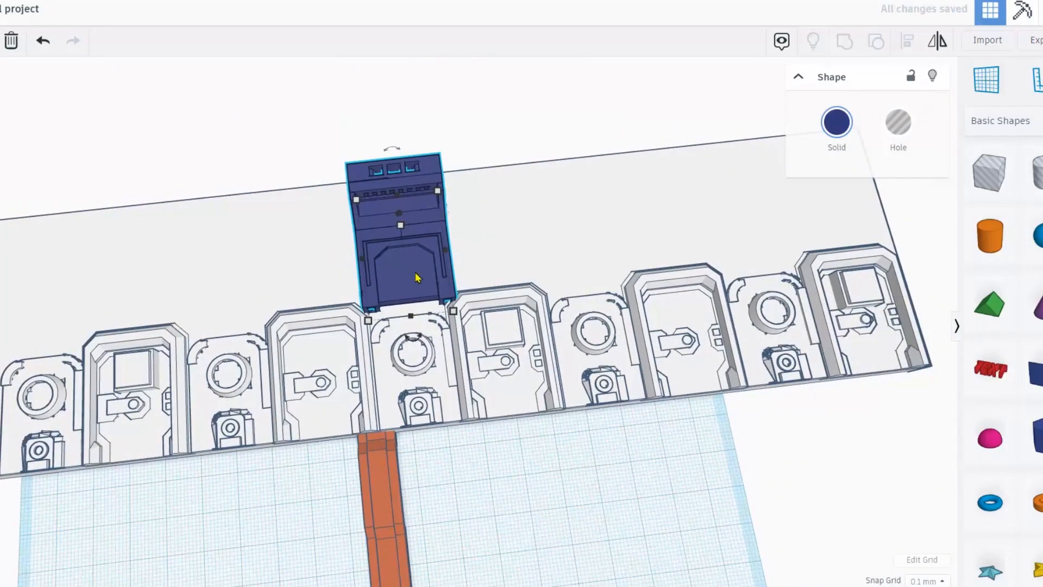
# Copy the blue airlock block to both ends of the row and move the orange bar onto the plate.
pyautogui.click(371, 128)
pyautogui.click(396, 214)
pyautogui.hotkey('ctrl', 'd')
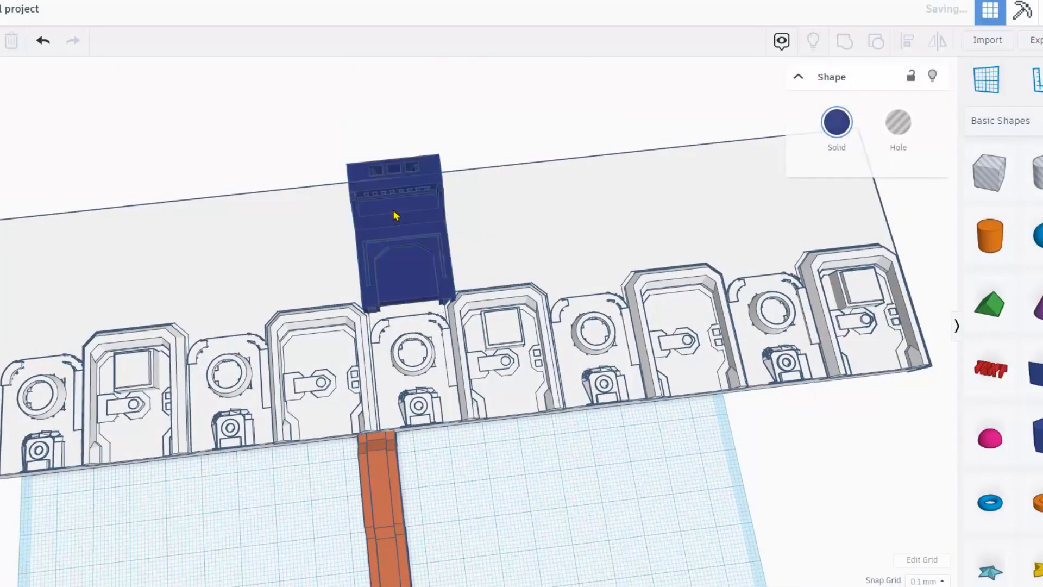
pyautogui.press('Left')
pyautogui.press('Left')
pyautogui.press('Left')
pyautogui.press('Left')
pyautogui.press('Left')
pyautogui.press('Left')
pyautogui.press('Left')
pyautogui.press('Left')
pyautogui.press('Left')
pyautogui.press('Left')
pyautogui.press('Left')
pyautogui.press('Left')
pyautogui.press('Left')
pyautogui.press('Left')
pyautogui.press('Left')
pyautogui.press('Left')
pyautogui.press('Left')
pyautogui.press('Left')
pyautogui.press('Left')
pyautogui.press('Left')
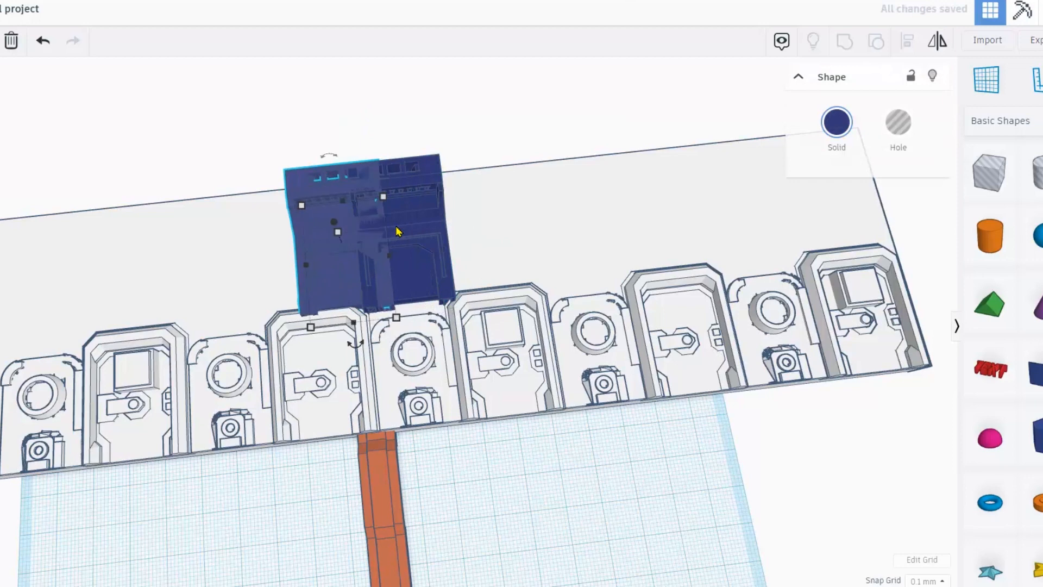
pyautogui.press('Left')
pyautogui.press('Left')
pyautogui.press('Left')
pyautogui.press('Left')
pyautogui.press('Left')
pyautogui.press('Left')
pyautogui.press('Left')
pyautogui.press('Left')
pyautogui.press('Left')
pyautogui.press('Left')
pyautogui.press('Left')
pyautogui.press('Left')
pyautogui.press('Left')
pyautogui.press('Left')
pyautogui.press('Left')
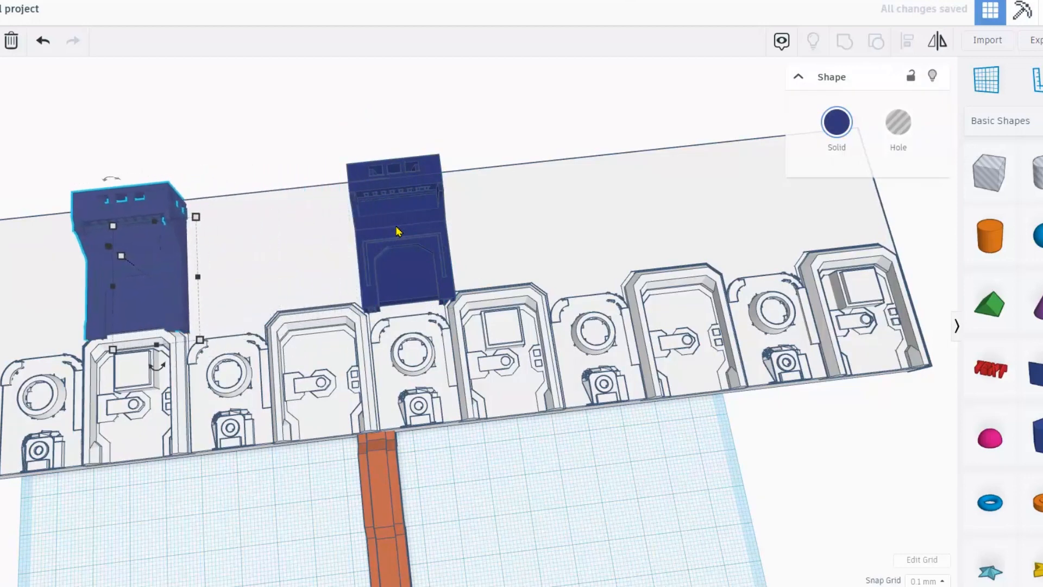
pyautogui.click(397, 233)
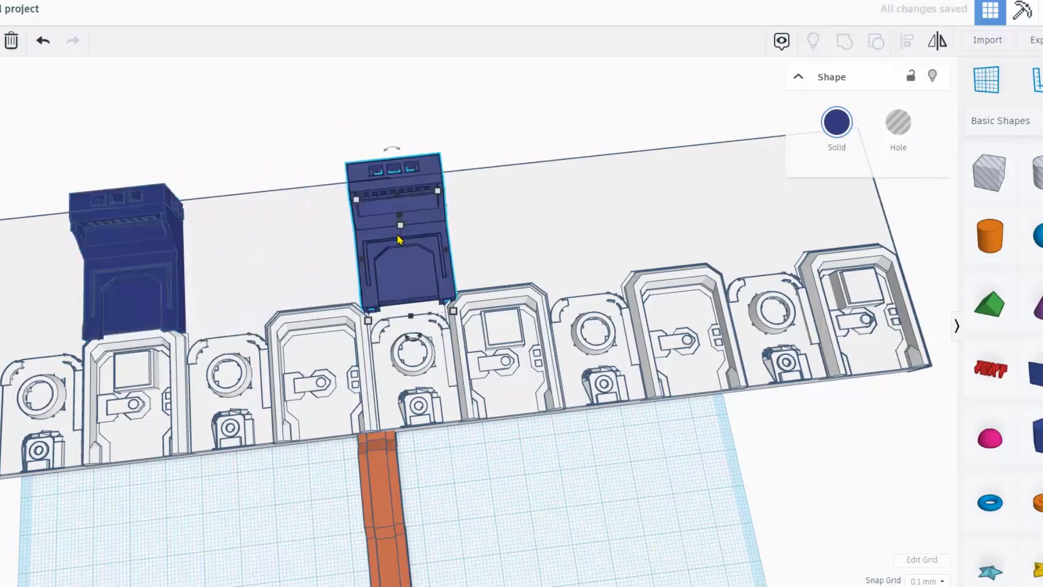
pyautogui.hotkey('ctrl', 'd')
pyautogui.press('Right')
pyautogui.press('Right')
pyautogui.press('Right')
pyautogui.press('Right')
pyautogui.press('Right')
pyautogui.press('Right')
pyautogui.press('Right')
pyautogui.press('Right')
pyautogui.press('Right')
pyautogui.press('Right')
pyautogui.press('Right')
pyautogui.press('Right')
pyautogui.press('Right')
pyautogui.press('Right')
pyautogui.press('Right')
pyautogui.press('Right')
pyautogui.press('Right')
pyautogui.press('Right')
pyautogui.press('Right')
pyautogui.press('Right')
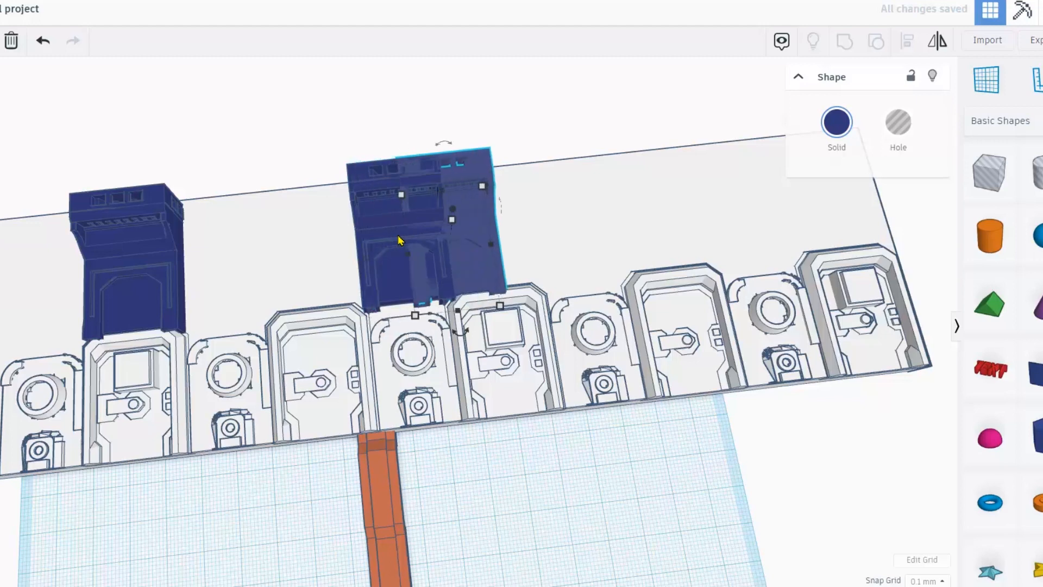
pyautogui.press('Right')
pyautogui.press('Right')
pyautogui.press('Right')
pyautogui.press('Right')
pyautogui.press('Right')
pyautogui.press('Right')
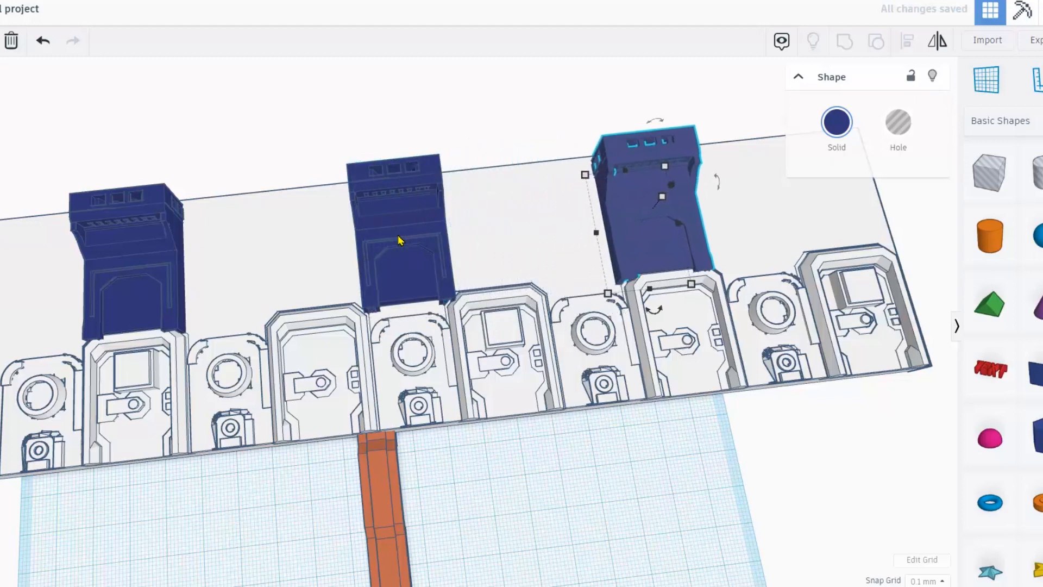
pyautogui.moveTo(380, 540); pyautogui.dragTo(276, 259)
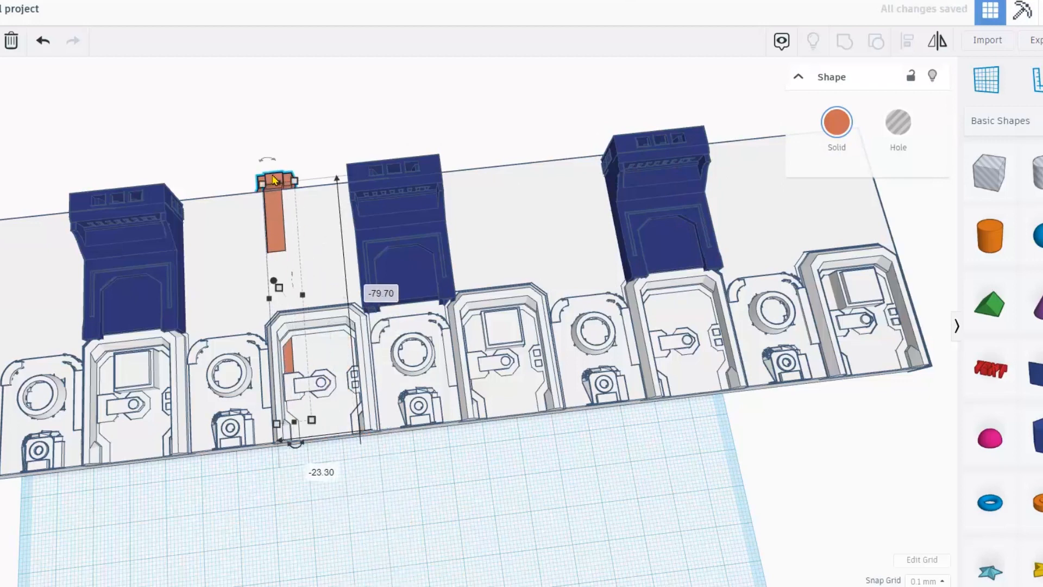
# Turn the orange bar 90°, lift and scale it down, and place it between the blue towers.
pyautogui.moveTo(296, 447); pyautogui.dragTo(299, 503)
pyautogui.moveTo(258, 470); pyautogui.dragTo(255, 466)
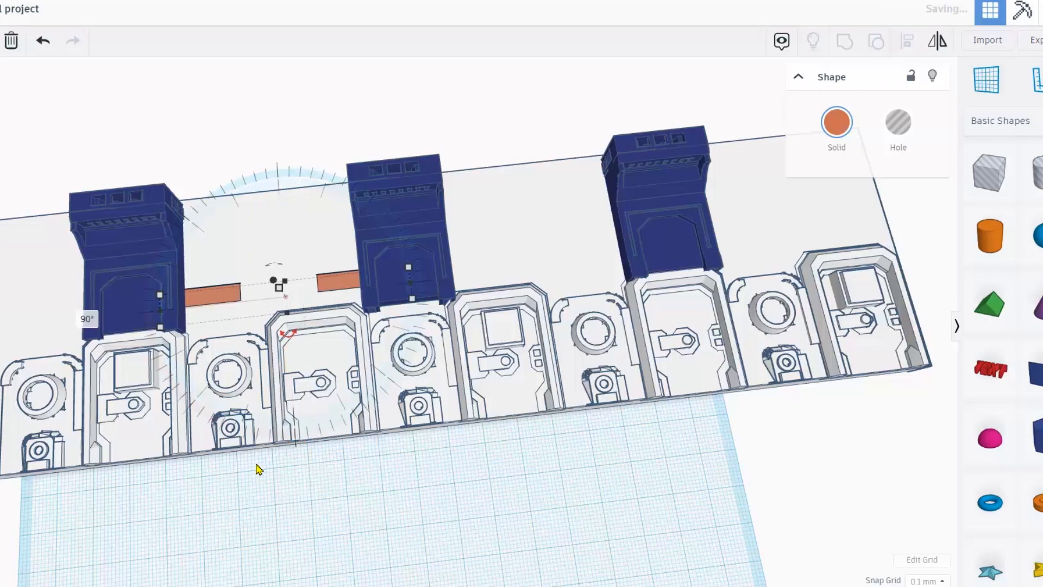
pyautogui.scroll(2, 303, 396)
pyautogui.moveTo(265, 321); pyautogui.dragTo(261, 310, button='right')
pyautogui.moveTo(247, 293)
pyautogui.mouseDown()
pyautogui.moveTo(237, 261)
pyautogui.moveTo(245, 292)
pyautogui.mouseUp()
pyautogui.moveTo(219, 173); pyautogui.dragTo(216, 185, button='right')
pyautogui.moveTo(278, 191); pyautogui.dragTo(344, 236, button='middle')
pyautogui.moveTo(374, 343); pyautogui.dragTo(348, 277)
pyautogui.moveTo(348, 277); pyautogui.dragTo(336, 337, button='right')
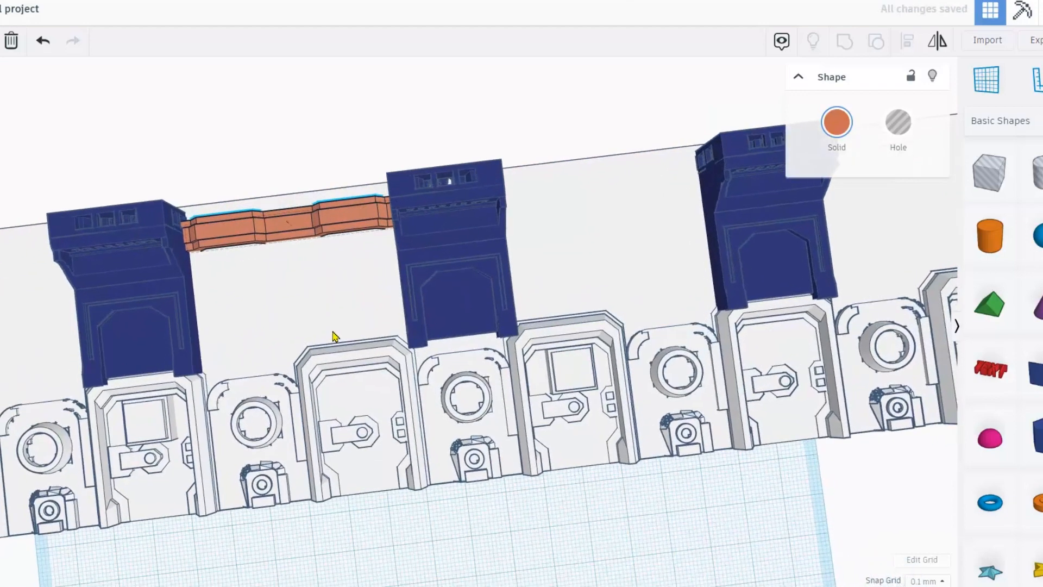
pyautogui.click(326, 179)
pyautogui.moveTo(343, 217); pyautogui.dragTo(346, 218)
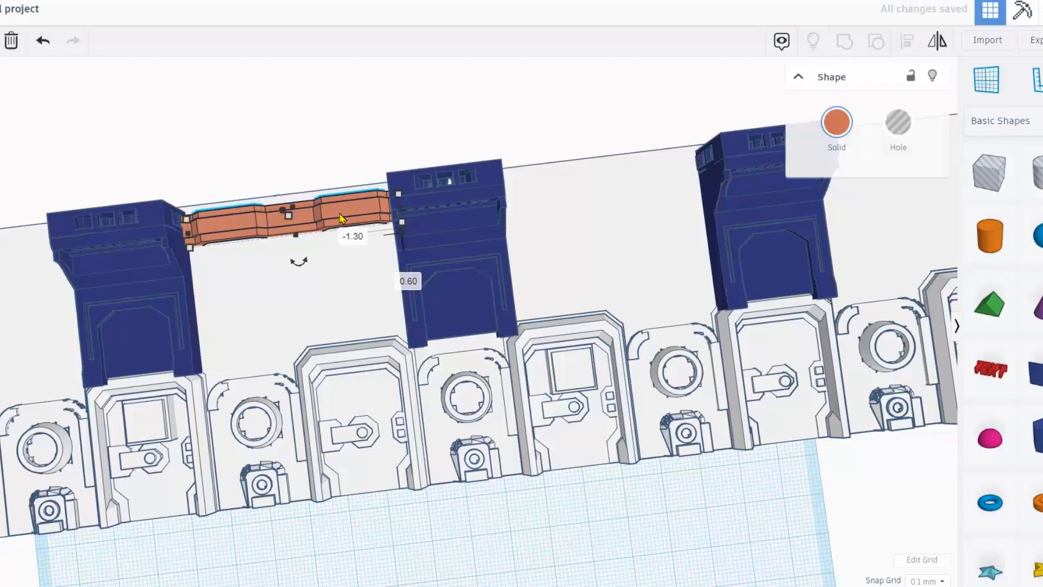
# Duplicate the orange bar into a stack of three and group them.
pyautogui.click(329, 174)
pyautogui.moveTo(333, 174); pyautogui.dragTo(259, 273, button='right')
pyautogui.click(341, 193)
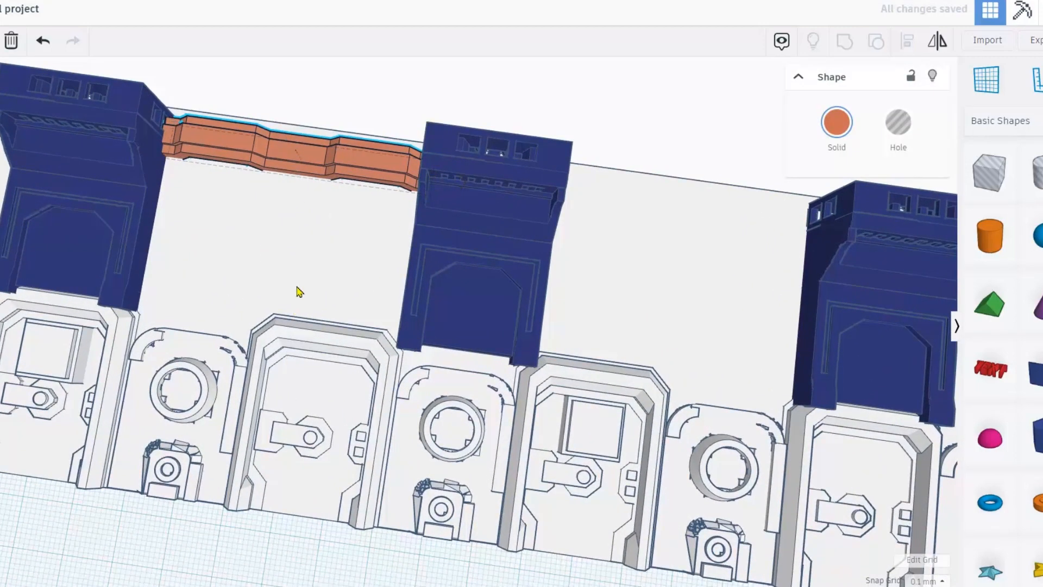
pyautogui.moveTo(294, 311); pyautogui.dragTo(263, 206, button='right')
pyautogui.click(258, 161)
pyautogui.click(294, 217)
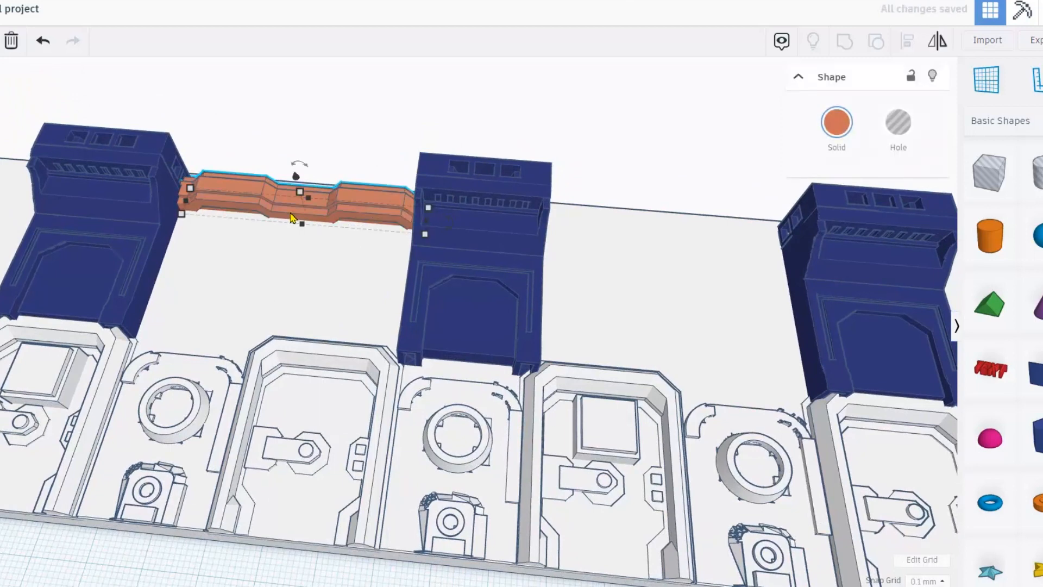
pyautogui.hotkey('ctrl', 'd')
pyautogui.hotkey('shift', 'Down')
pyautogui.hotkey('shift', 'Down')
pyautogui.hotkey('shift', 'Down')
pyautogui.hotkey('shift', 'Down')
pyautogui.hotkey('shift', 'Down')
pyautogui.hotkey('shift', 'Down')
pyautogui.hotkey('shift', 'Down')
pyautogui.hotkey('shift', 'Down')
pyautogui.hotkey('shift', 'Up')
pyautogui.hotkey('shift', 'Up')
pyautogui.hotkey('shift', 'Down')
pyautogui.hotkey('shift', 'Down')
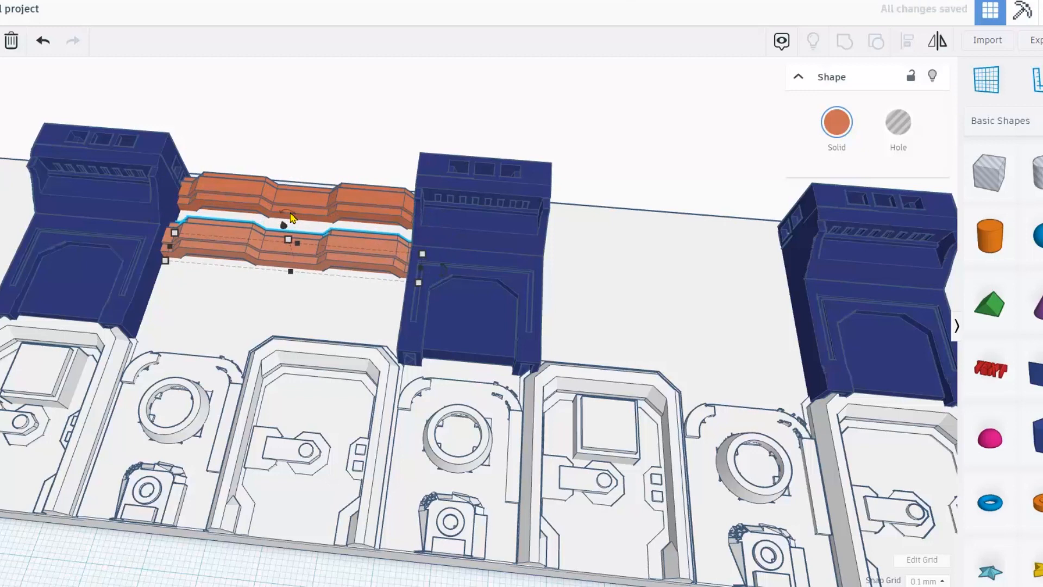
pyautogui.hotkey('ctrl', 'd')
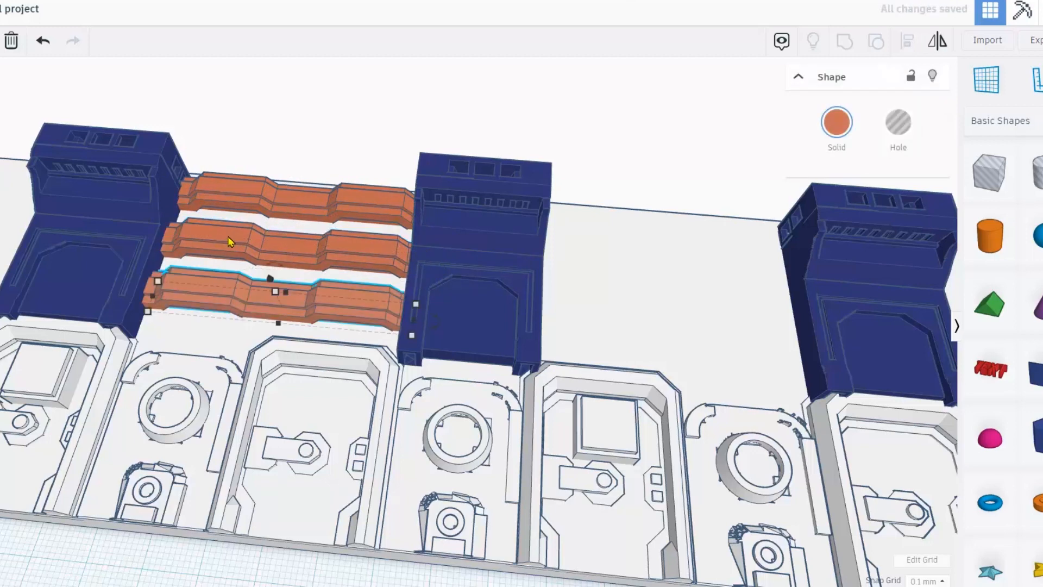
pyautogui.keyDown('shift'); pyautogui.click(214, 240); pyautogui.keyUp('shift')
pyautogui.keyDown('shift'); pyautogui.click(228, 199); pyautogui.keyUp('shift')
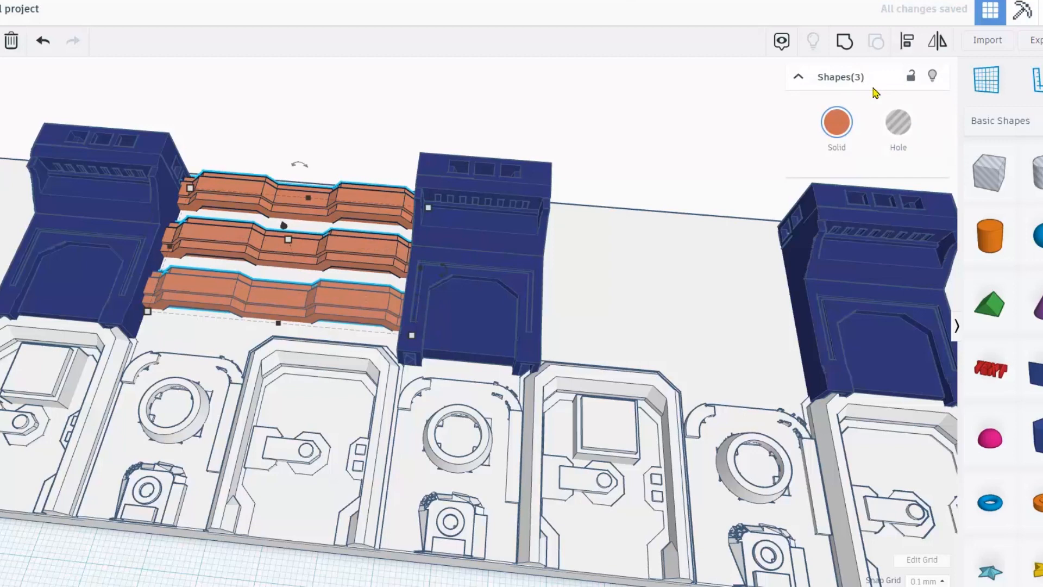
pyautogui.click(845, 42)
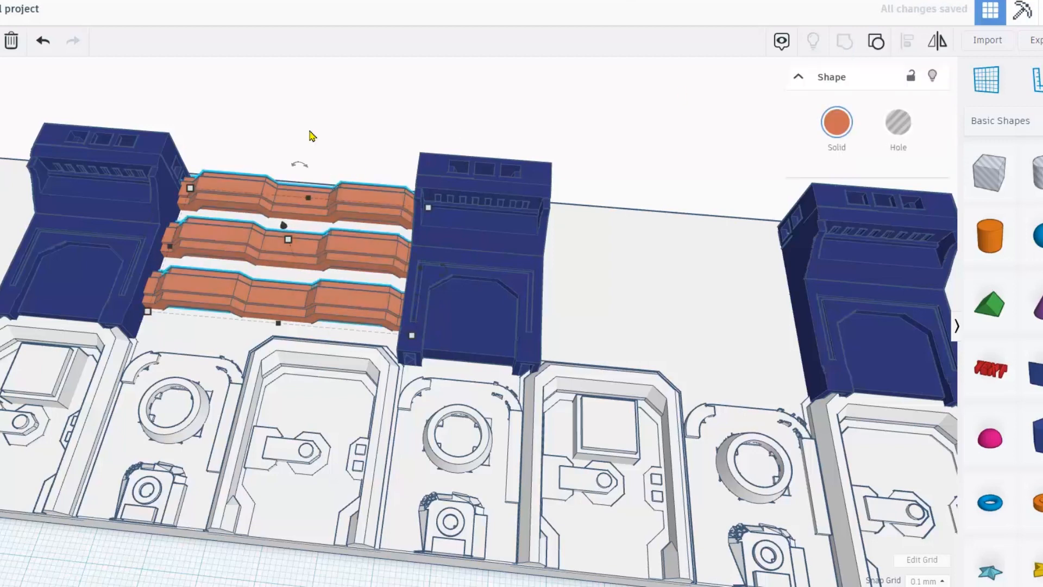
# Copy the grouped bars into the next gap and past the right blue block.
pyautogui.click(295, 147)
pyautogui.click(263, 186)
pyautogui.hotkey('ctrl', 'd')
pyautogui.hotkey('shift', 'Right')
pyautogui.hotkey('shift', 'Right')
pyautogui.hotkey('shift', 'Right')
pyautogui.hotkey('shift', 'Right')
pyautogui.hotkey('shift', 'Right')
pyautogui.hotkey('shift', 'Right')
pyautogui.hotkey('shift', 'Right')
pyautogui.hotkey('shift', 'Right')
pyautogui.hotkey('shift', 'Right')
pyautogui.hotkey('shift', 'Right')
pyautogui.hotkey('shift', 'Right')
pyautogui.hotkey('shift', 'Right')
pyautogui.hotkey('shift', 'Right')
pyautogui.hotkey('shift', 'Right')
pyautogui.hotkey('shift', 'Right')
pyautogui.hotkey('shift', 'Right')
pyautogui.hotkey('shift', 'Right')
pyautogui.hotkey('shift', 'Right')
pyautogui.hotkey('shift', 'Right')
pyautogui.hotkey('shift', 'Right')
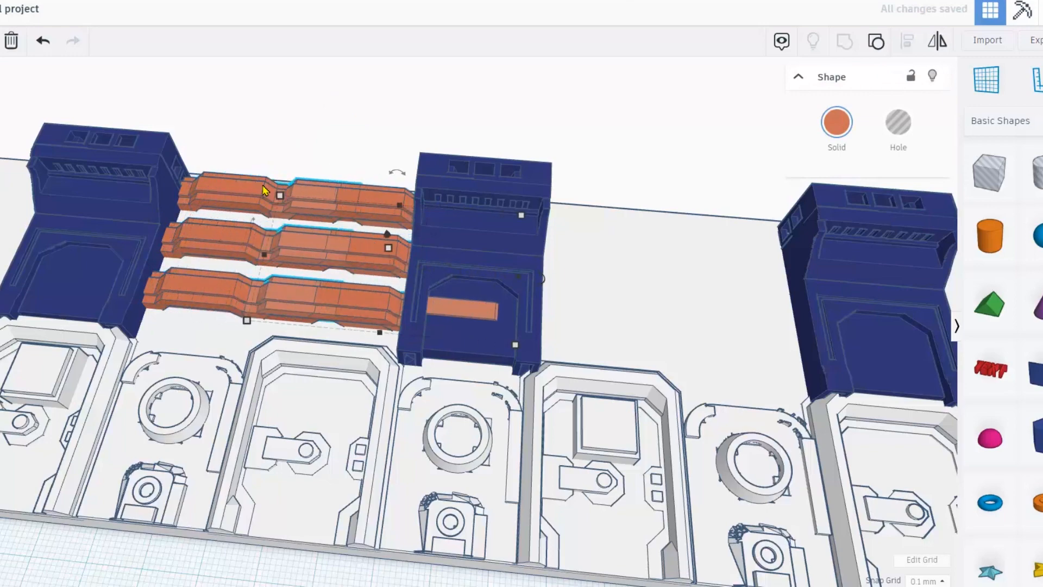
pyautogui.hotkey('shift', 'Right')
pyautogui.hotkey('shift', 'Right')
pyautogui.hotkey('shift', 'Right')
pyautogui.hotkey('shift', 'Right')
pyautogui.hotkey('shift', 'Right')
pyautogui.hotkey('shift', 'Right')
pyautogui.hotkey('shift', 'Right')
pyautogui.hotkey('shift', 'Right')
pyautogui.hotkey('shift', 'Right')
pyautogui.hotkey('shift', 'Right')
pyautogui.hotkey('shift', 'Right')
pyautogui.hotkey('shift', 'Right')
pyautogui.hotkey('shift', 'Right')
pyautogui.hotkey('shift', 'Right')
pyautogui.hotkey('shift', 'Right')
pyautogui.hotkey('shift', 'Right')
pyautogui.hotkey('shift', 'Right')
pyautogui.hotkey('shift', 'Right')
pyautogui.hotkey('shift', 'Right')
pyautogui.hotkey('shift', 'Right')
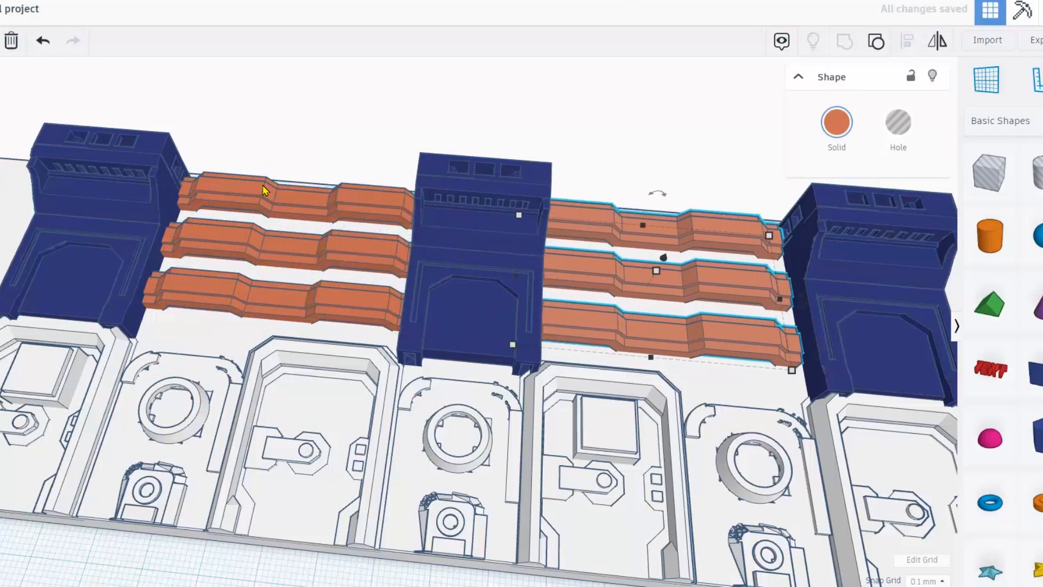
pyautogui.scroll(-6, 263, 190)
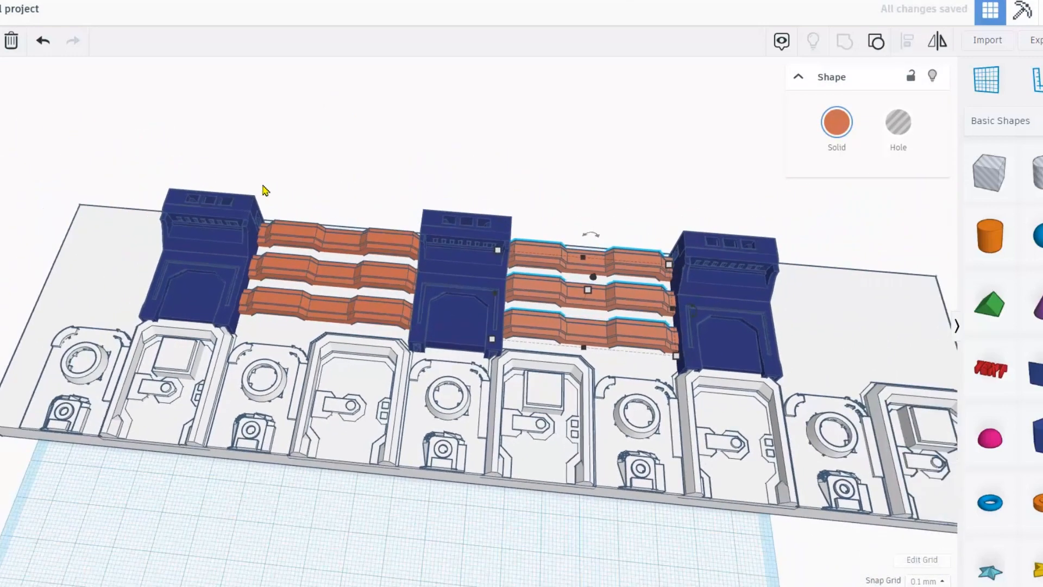
pyautogui.hotkey('ctrl', 'd')
pyautogui.moveTo(227, 138); pyautogui.dragTo(232, 366, button='right')
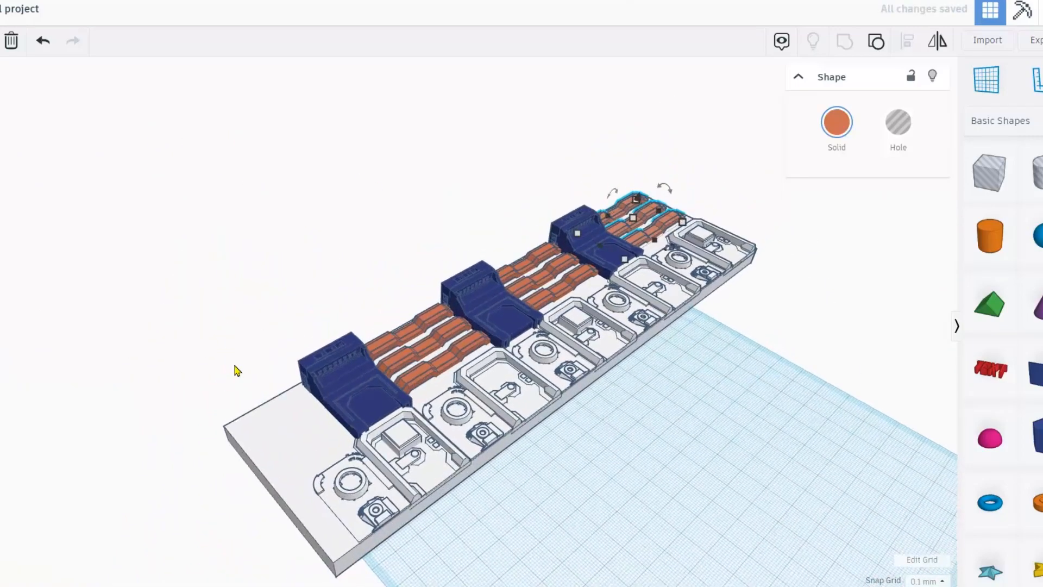
# Import the large_door model file into the design.
pyautogui.click(990, 43)
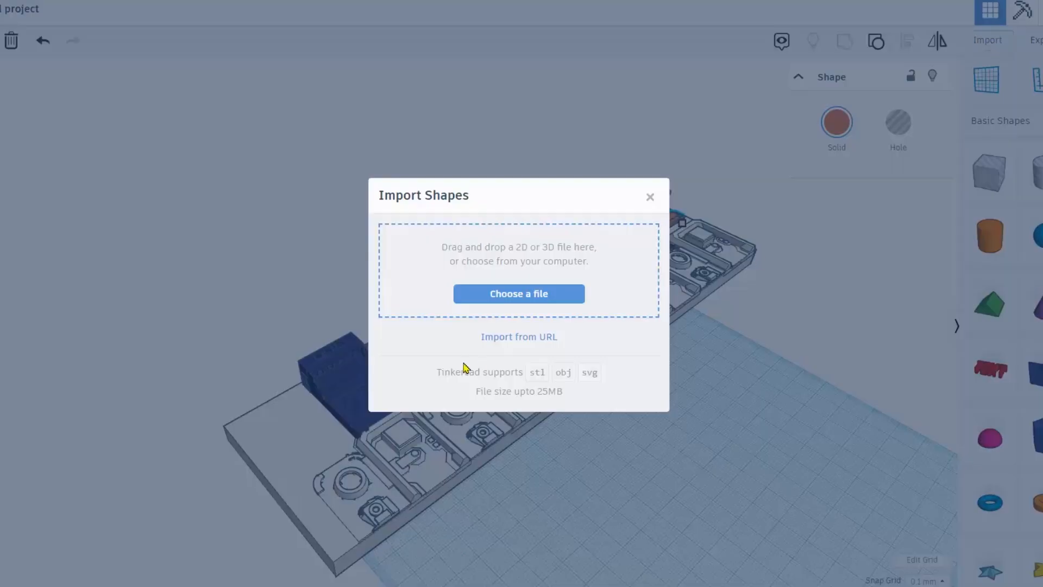
pyautogui.click(505, 300)
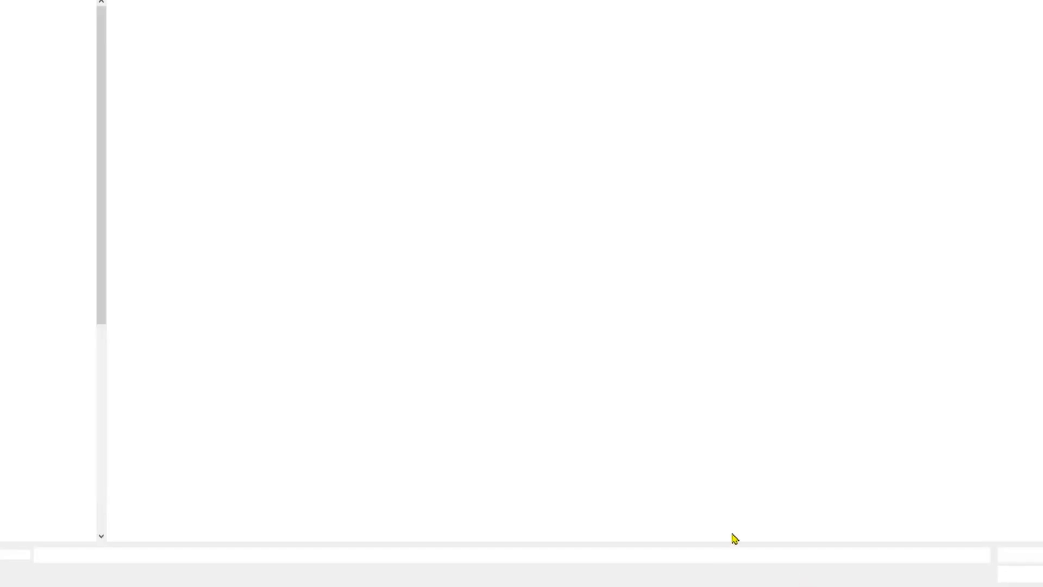
pyautogui.scroll(-5, 794, 301)
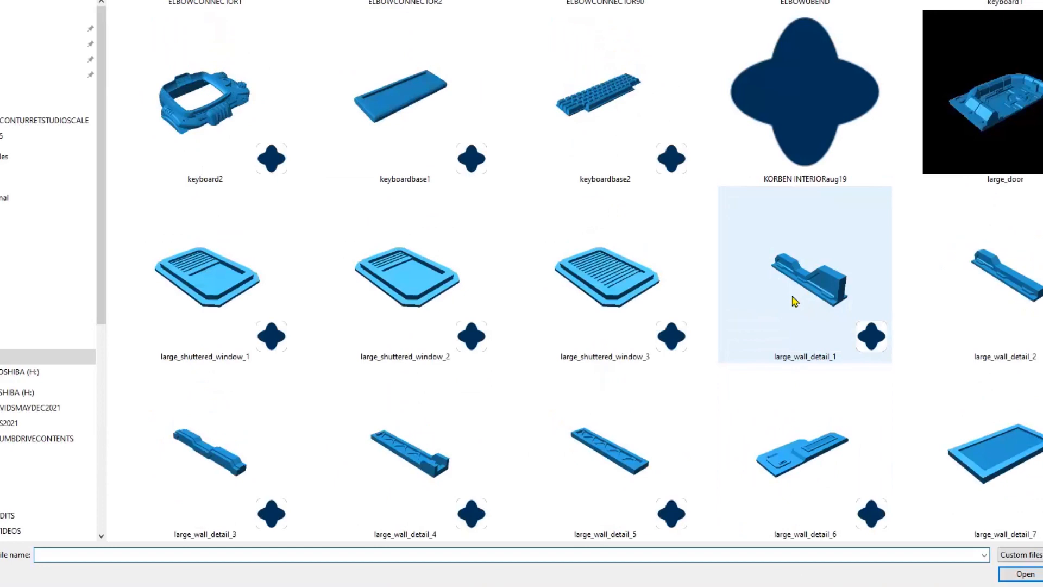
pyautogui.scroll(-3, 793, 297)
pyautogui.scroll(1, 792, 297)
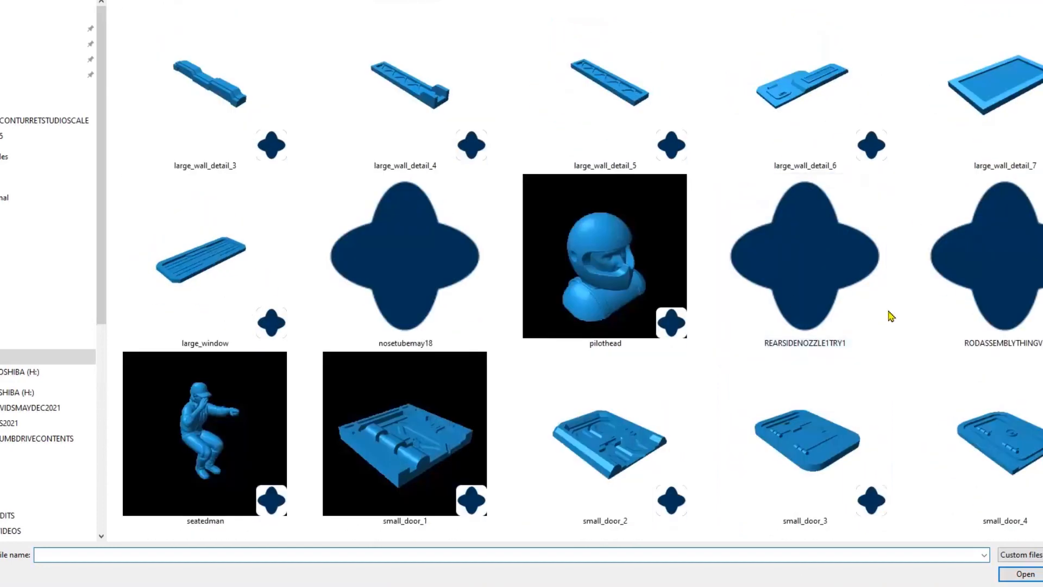
pyautogui.scroll(1, 893, 314)
pyautogui.doubleClick(987, 125)
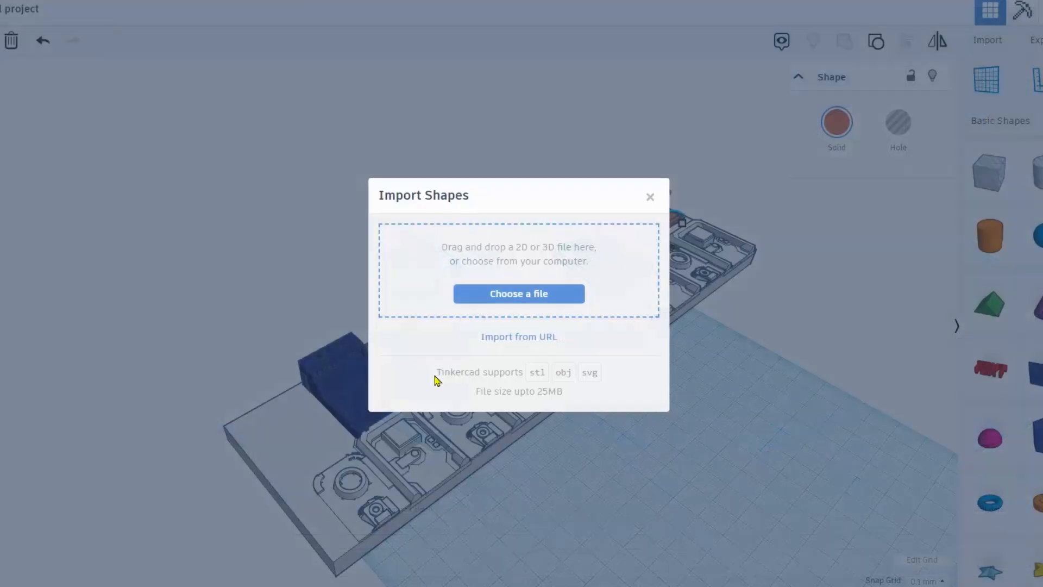
pyautogui.click(620, 456)
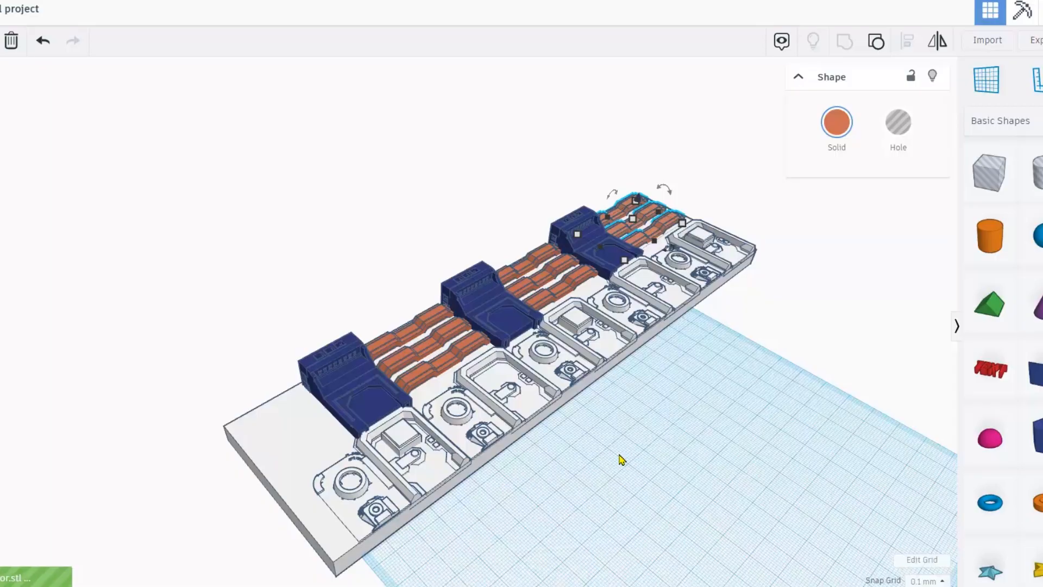
# Place the orange door part on the board, rotate it 90°, shrink it, and move it to the front-left end.
pyautogui.moveTo(576, 483); pyautogui.dragTo(555, 477, button='right')
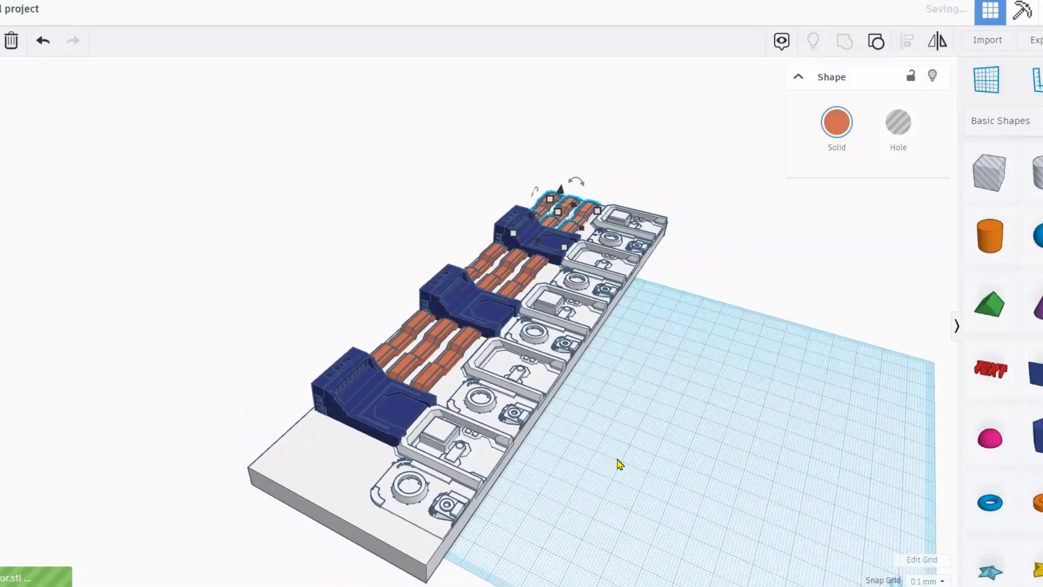
pyautogui.moveTo(740, 447); pyautogui.dragTo(417, 449)
pyautogui.scroll(-2, 592, 533)
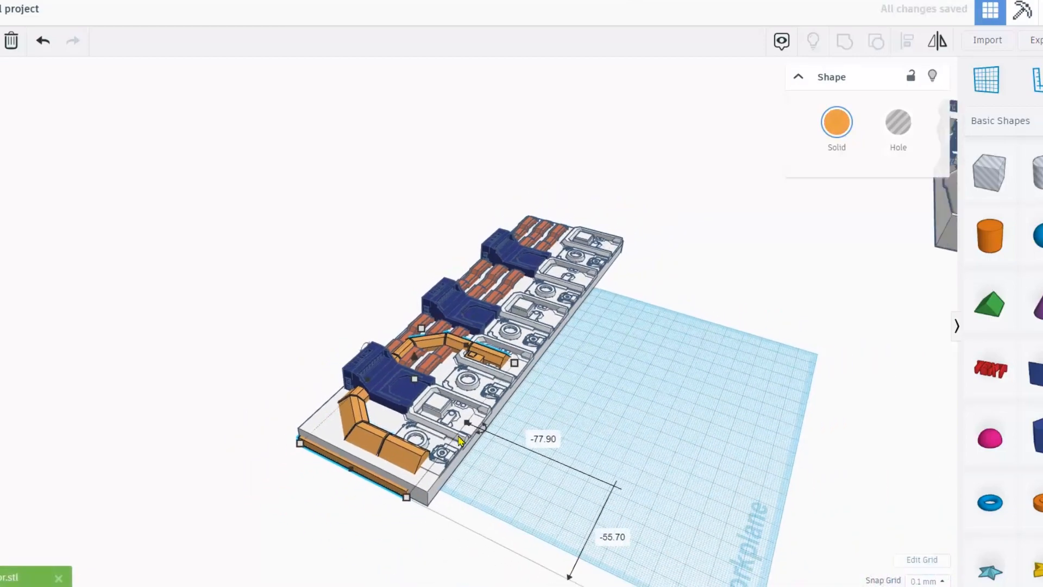
pyautogui.scroll(-2, 601, 514)
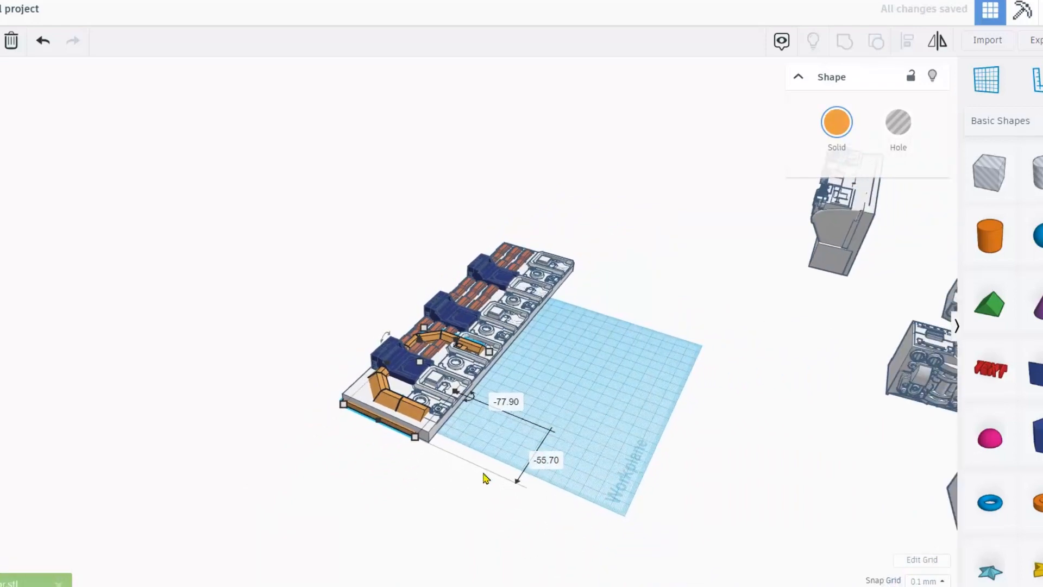
pyautogui.scroll(2, 610, 427)
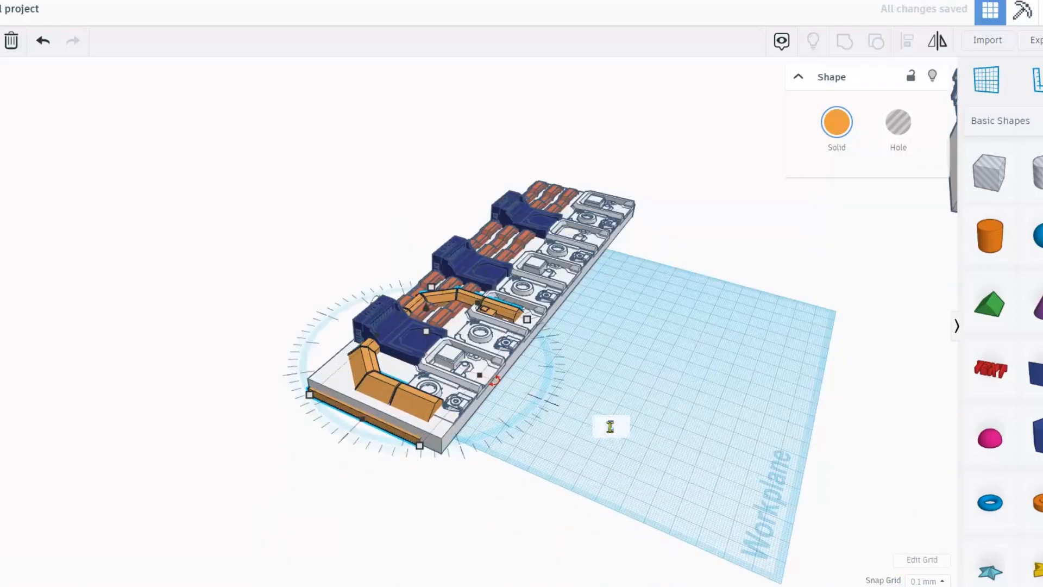
pyautogui.press('Return')
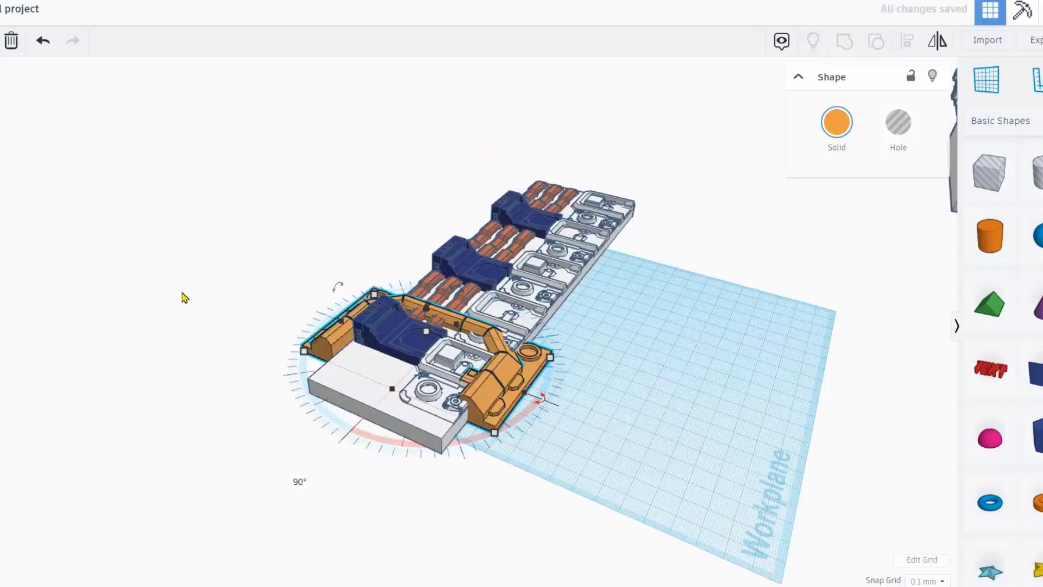
pyautogui.keyDown('shift'); pyautogui.moveTo(427, 336); pyautogui.dragTo(425, 306); pyautogui.keyUp('shift')
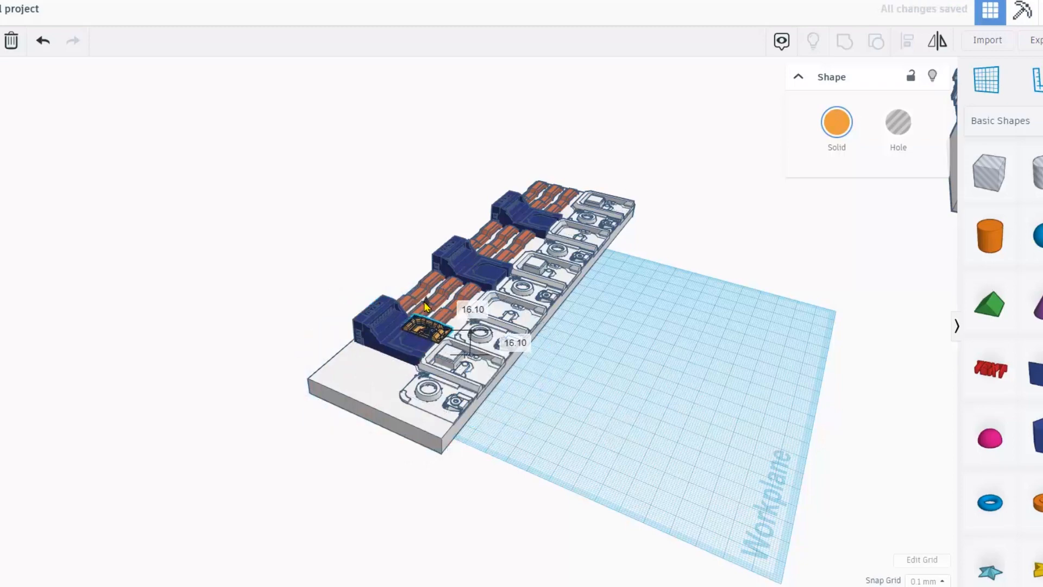
pyautogui.moveTo(439, 341); pyautogui.dragTo(374, 374)
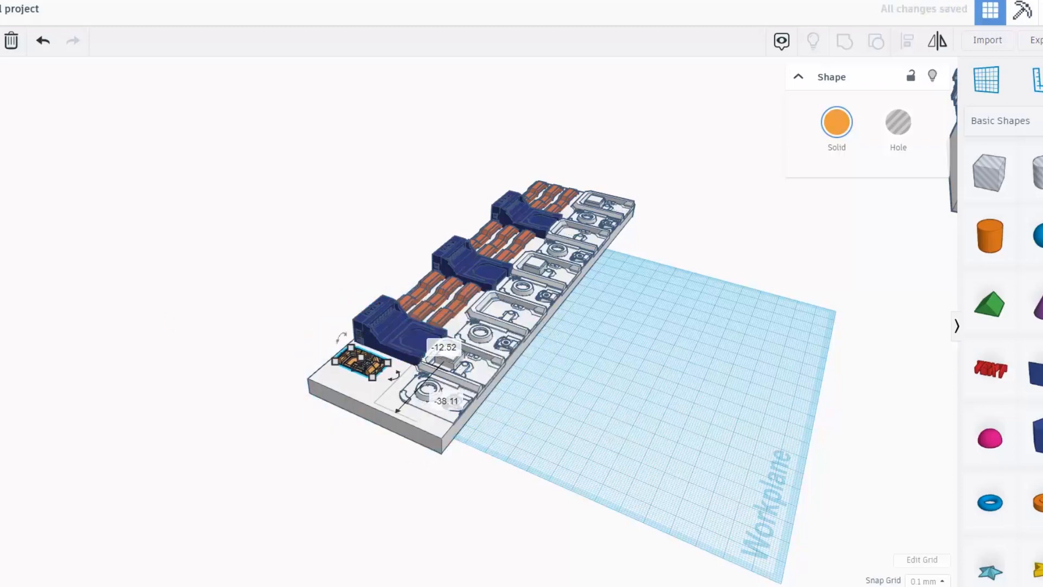
# Resize the orange part, raising its height to 9.90 then 13.80 before shortening it.
pyautogui.moveTo(36, 308); pyautogui.dragTo(174, 350, button='right')
pyautogui.scroll(5, 353, 405)
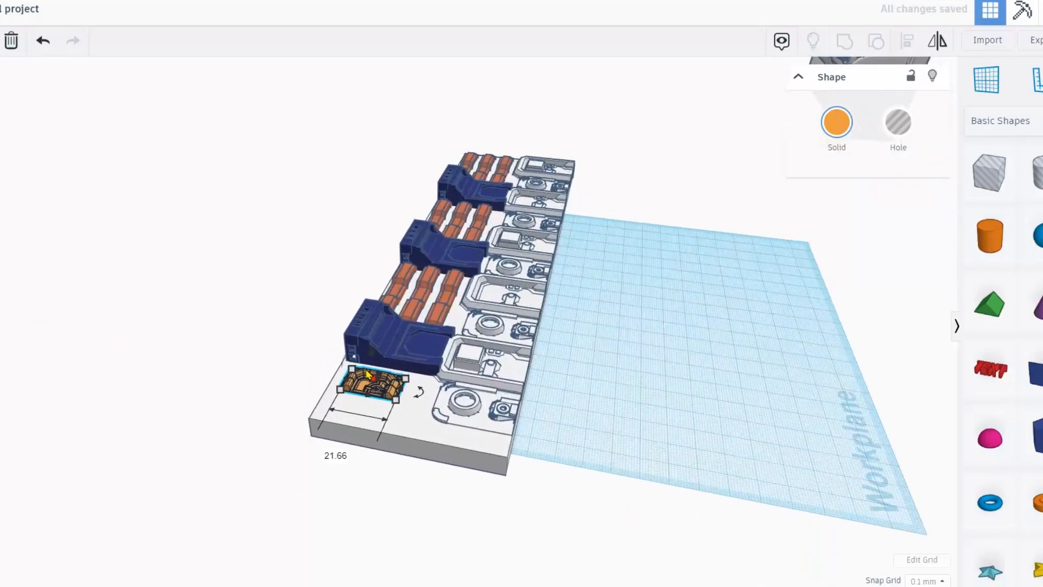
pyautogui.scroll(2, 353, 410)
pyautogui.keyDown('alt'); pyautogui.keyDown('shift'); pyautogui.moveTo(333, 406); pyautogui.dragTo(332, 404); pyautogui.keyUp('shift'); pyautogui.keyUp('alt')
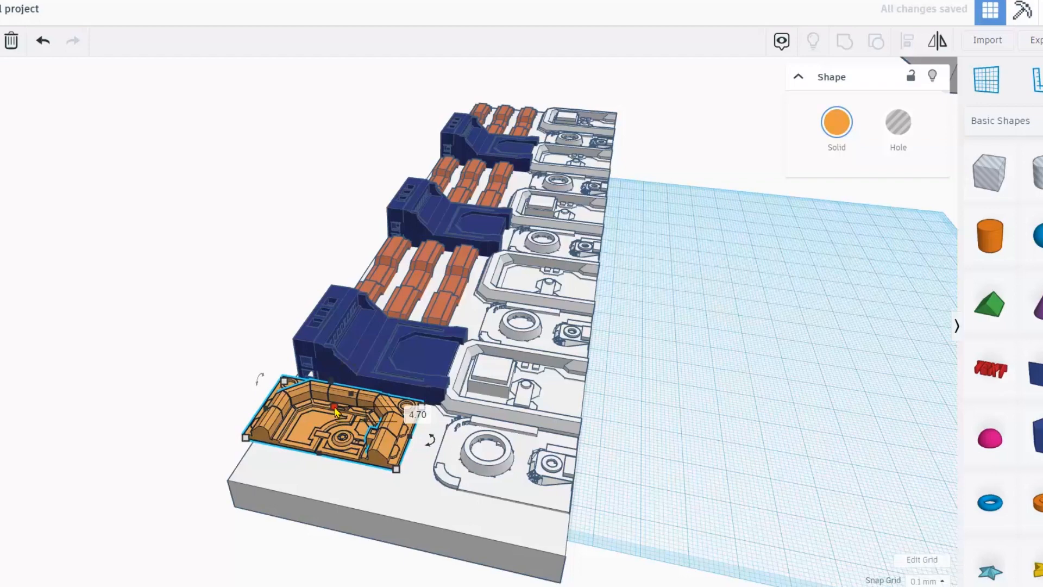
pyautogui.scroll(3, 335, 413)
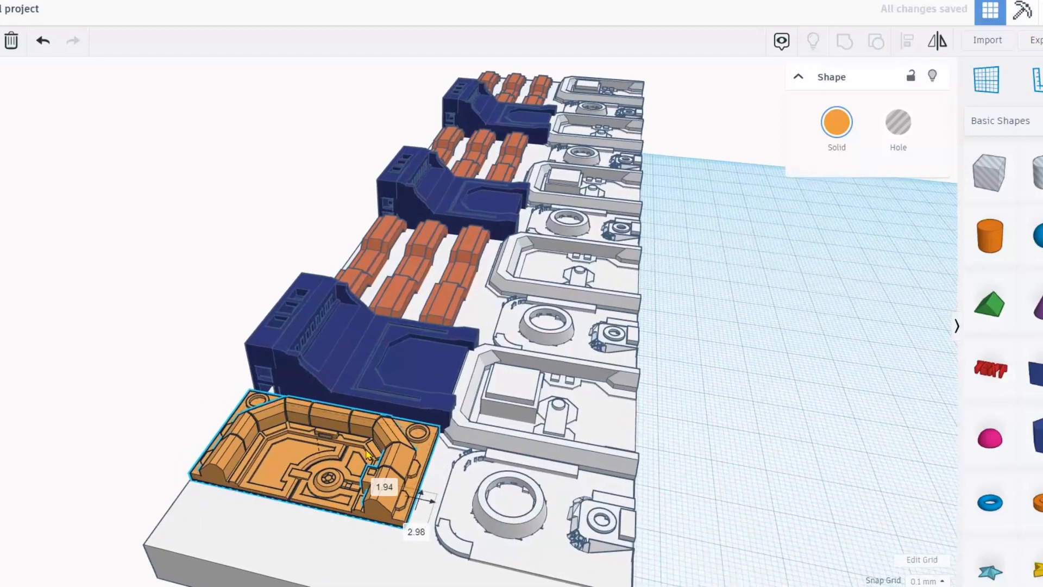
pyautogui.moveTo(323, 431); pyautogui.dragTo(321, 413)
pyautogui.moveTo(334, 450); pyautogui.dragTo(342, 318, button='right')
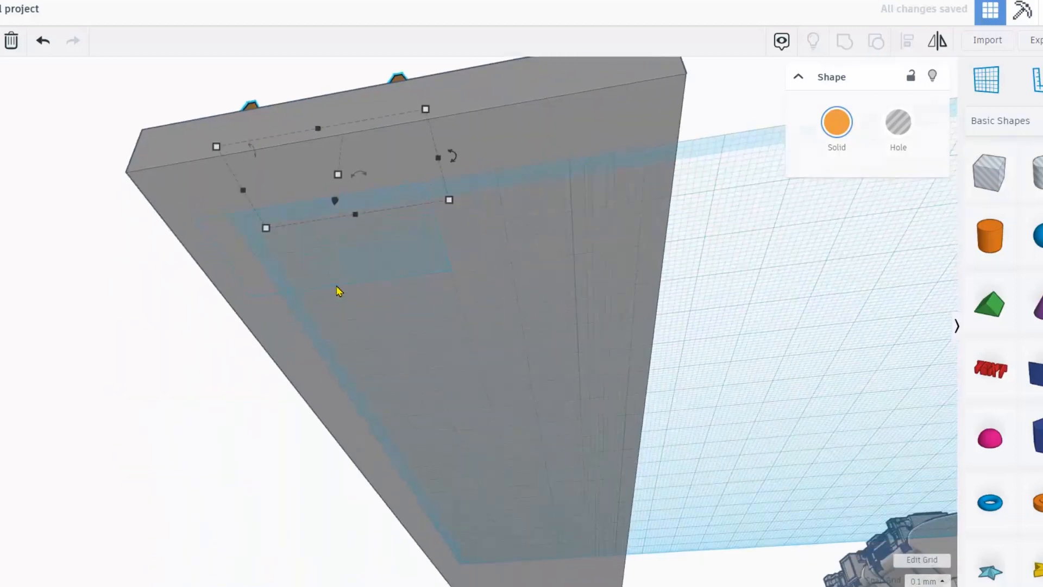
pyautogui.moveTo(338, 181); pyautogui.dragTo(333, 197)
pyautogui.moveTo(326, 237); pyautogui.dragTo(336, 369, button='right')
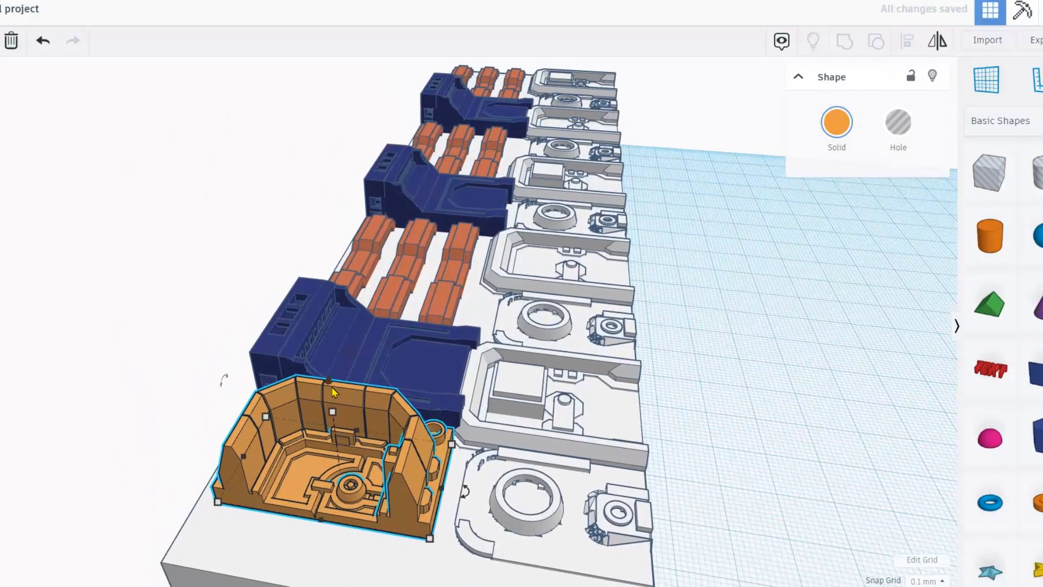
pyautogui.moveTo(334, 414); pyautogui.dragTo(363, 473)
pyautogui.moveTo(362, 468); pyautogui.dragTo(363, 473, button='right')
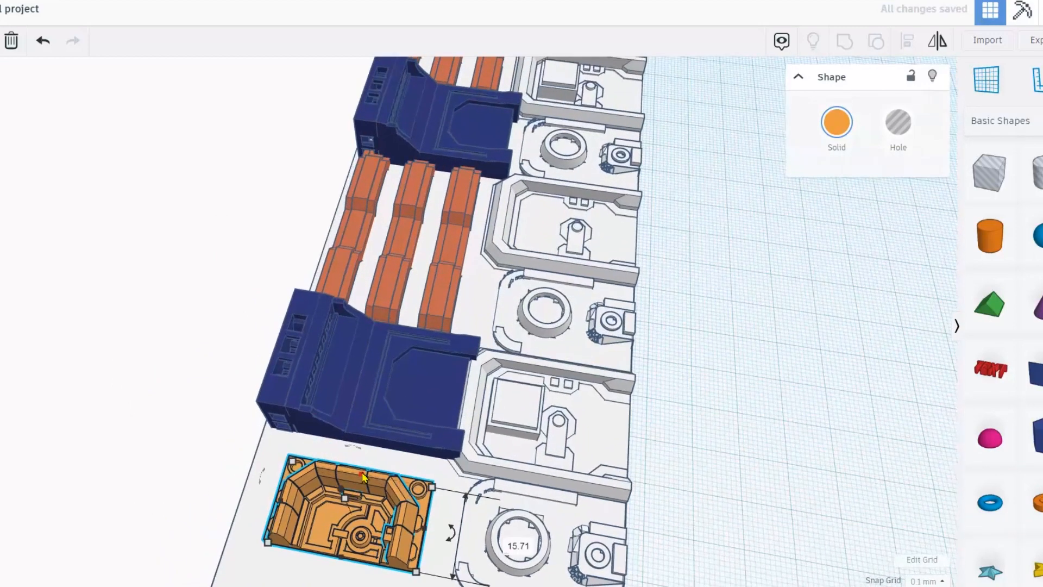
# Undo the last move, slide the orange part left into the corner, and lower it onto the baseplate.
pyautogui.hotkey('ctrl', 'z')
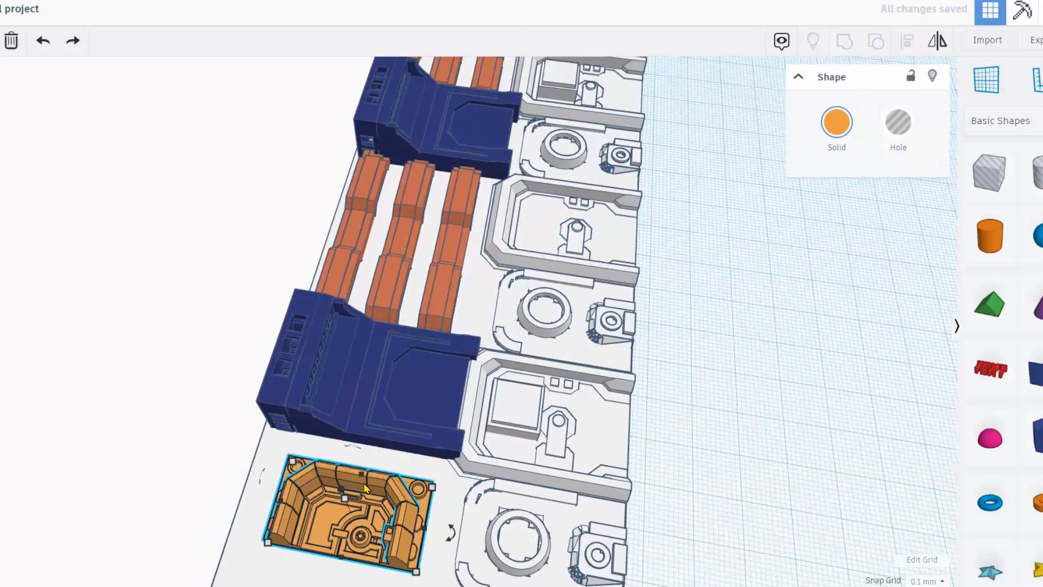
pyautogui.moveTo(362, 466); pyautogui.dragTo(340, 455)
pyautogui.moveTo(290, 454); pyautogui.dragTo(152, 242, button='right')
pyautogui.moveTo(177, 267); pyautogui.dragTo(321, 359)
pyautogui.moveTo(322, 359); pyautogui.dragTo(256, 345, button='right')
pyautogui.scroll(2, 500, 389)
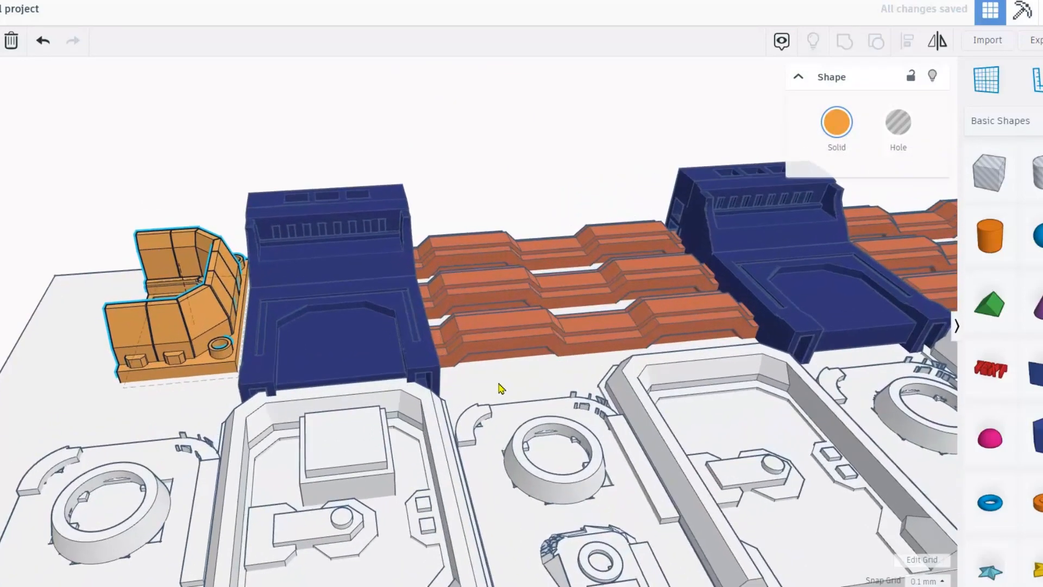
pyautogui.scroll(-2, 130, 324)
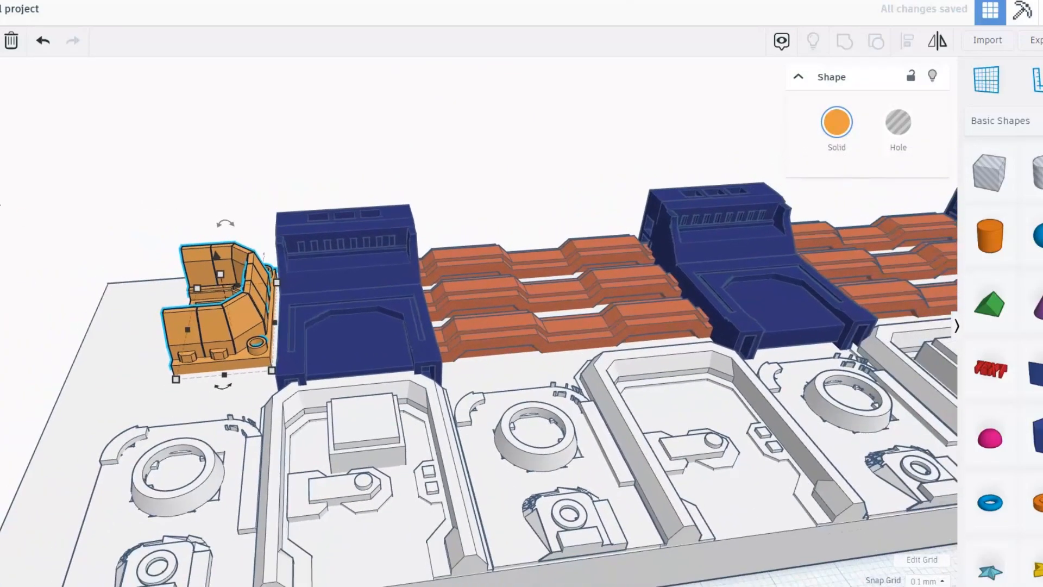
pyautogui.scroll(4, 185, 326)
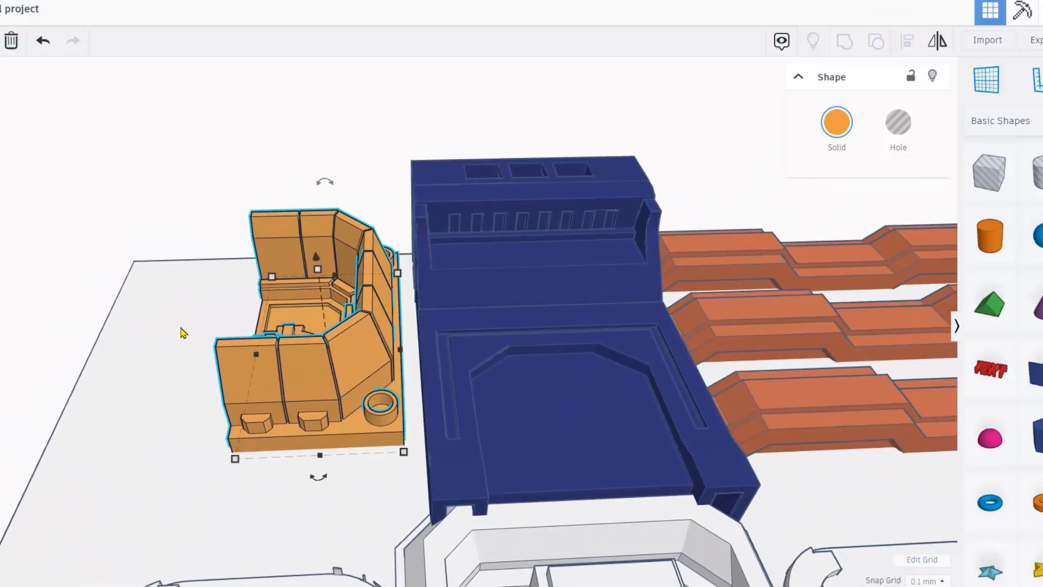
# Nudge the orange half-wall beside the blue block and reselect it.
pyautogui.press('Right')
pyautogui.press('Right')
pyautogui.press('Right')
pyautogui.press('Right')
pyautogui.press('Left')
pyautogui.press('Left')
pyautogui.click(52, 210)
pyautogui.click(333, 365)
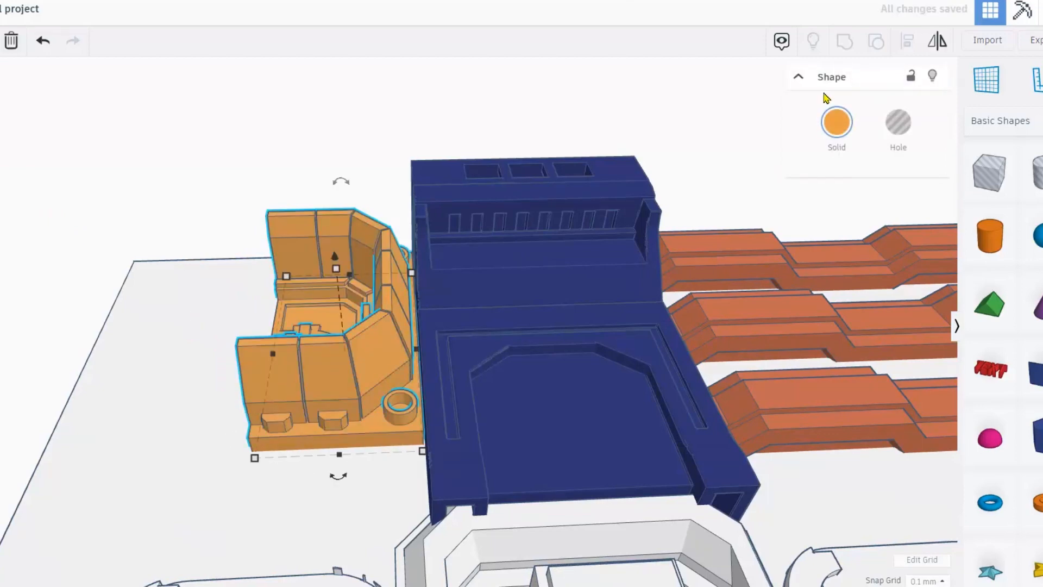
# Duplicate the half-wall, mirror the copy horizontally, and nudge it until both halves meet.
pyautogui.press('Left')
pyautogui.press('Left')
pyautogui.press('Left')
pyautogui.press('Left')
pyautogui.press('Left')
pyautogui.press('Left')
pyautogui.press('Left')
pyautogui.press('Left')
pyautogui.press('Left')
pyautogui.press('Left')
pyautogui.press('Left')
pyautogui.press('Left')
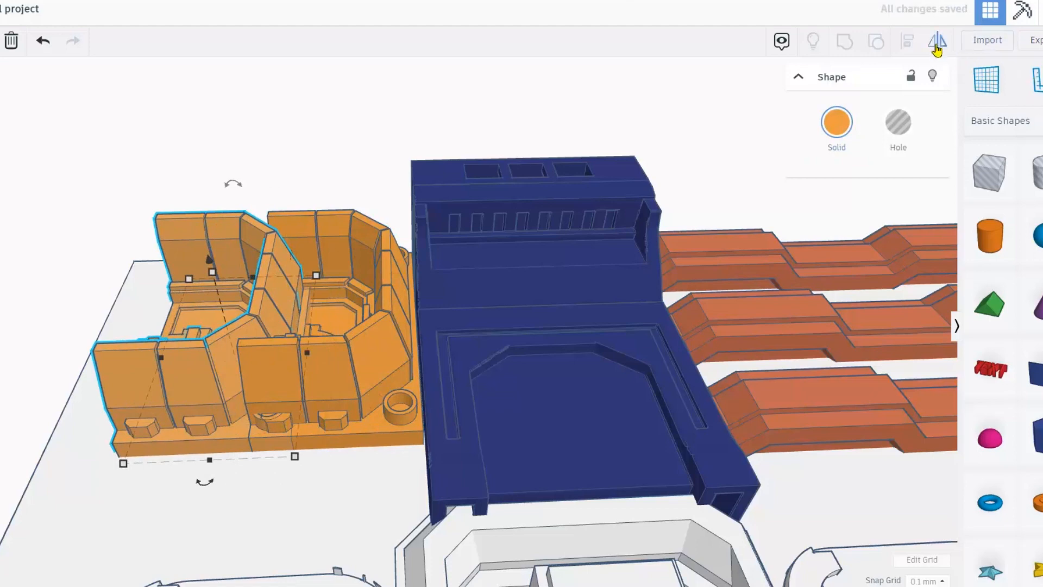
pyautogui.click(206, 478)
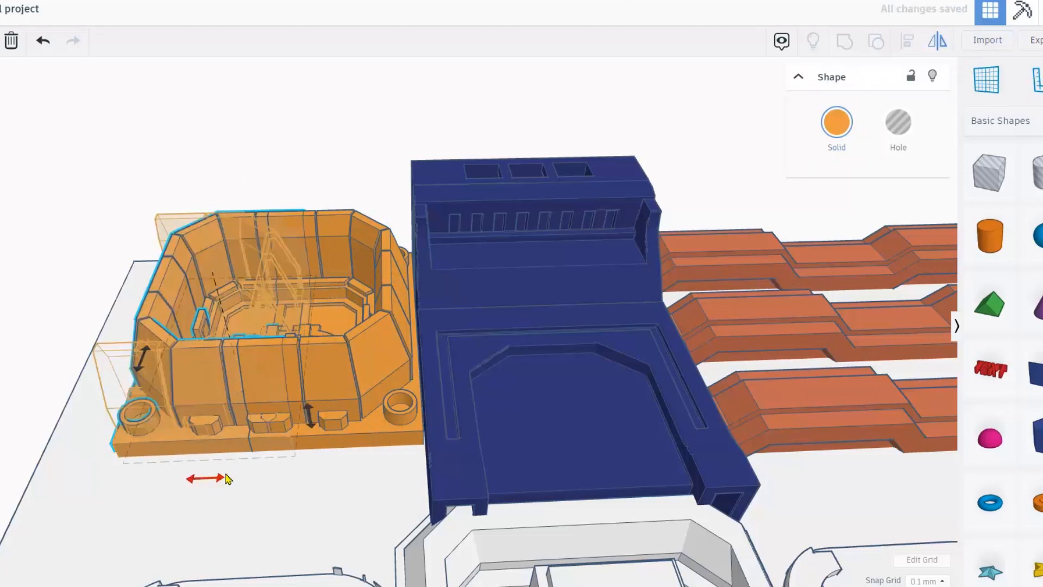
pyautogui.hotkey('shift', 'Left')
pyautogui.hotkey('shift', 'Left')
pyautogui.hotkey('shift', 'Right')
pyautogui.press('Right')
pyautogui.scroll(-10, 233, 470)
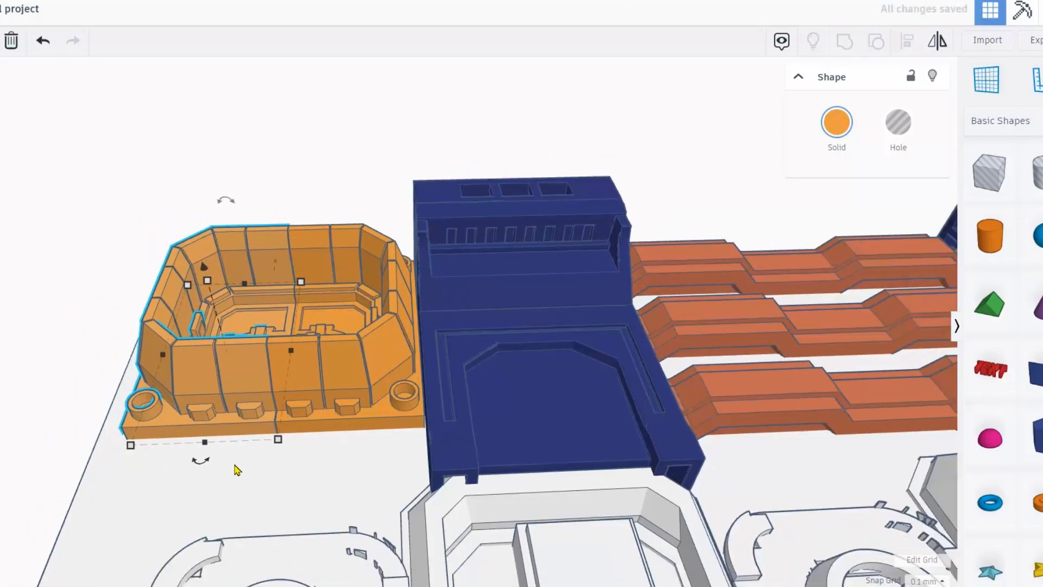
pyautogui.scroll(-3, 260, 491)
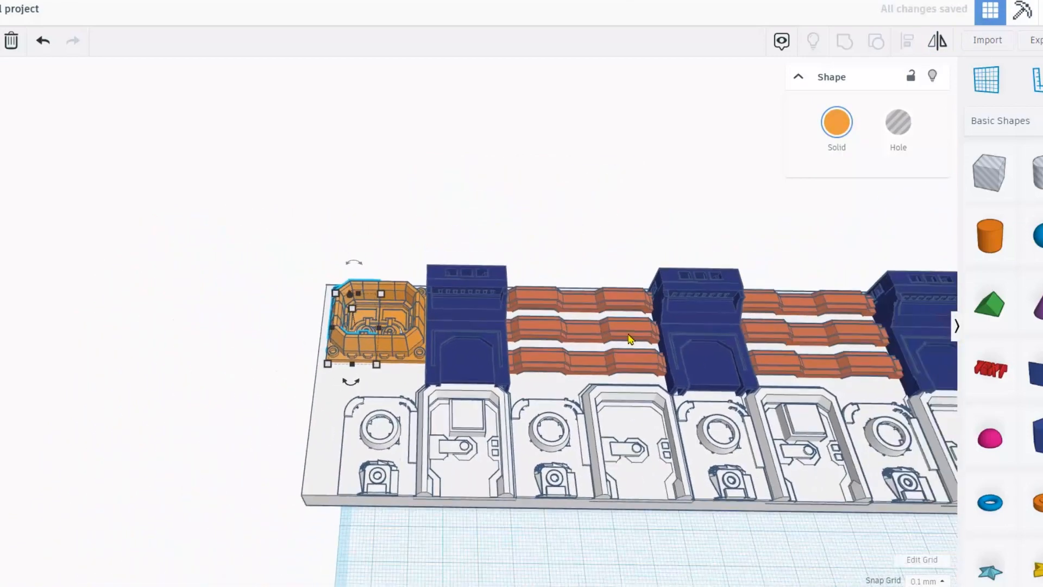
# Drop a cylinder beside the end enclosure and stretch it into a thin rod about 117.5 mm tall.
pyautogui.moveTo(237, 182); pyautogui.dragTo(529, 188, button='right')
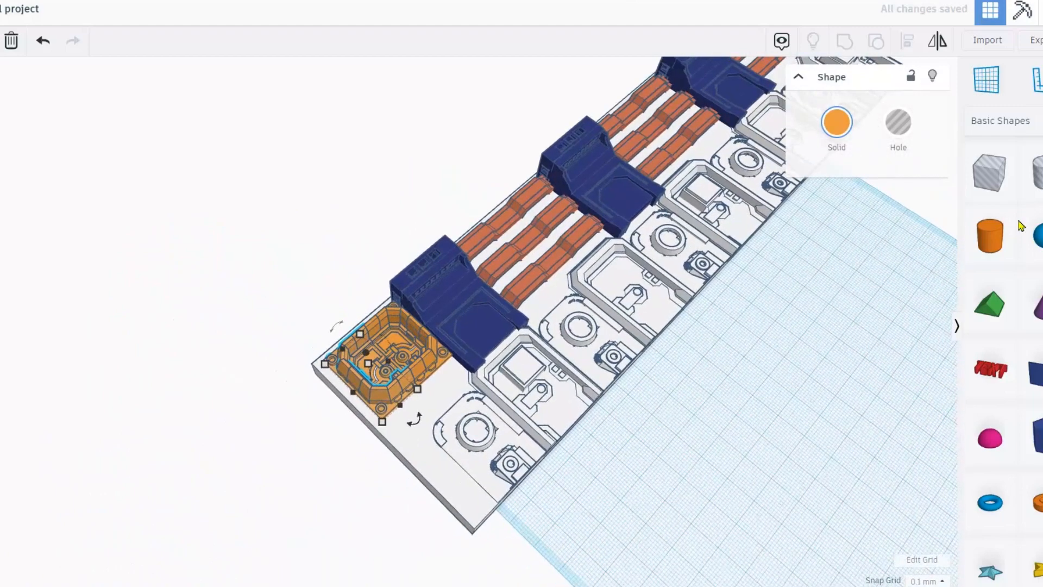
pyautogui.moveTo(951, 254); pyautogui.dragTo(397, 403)
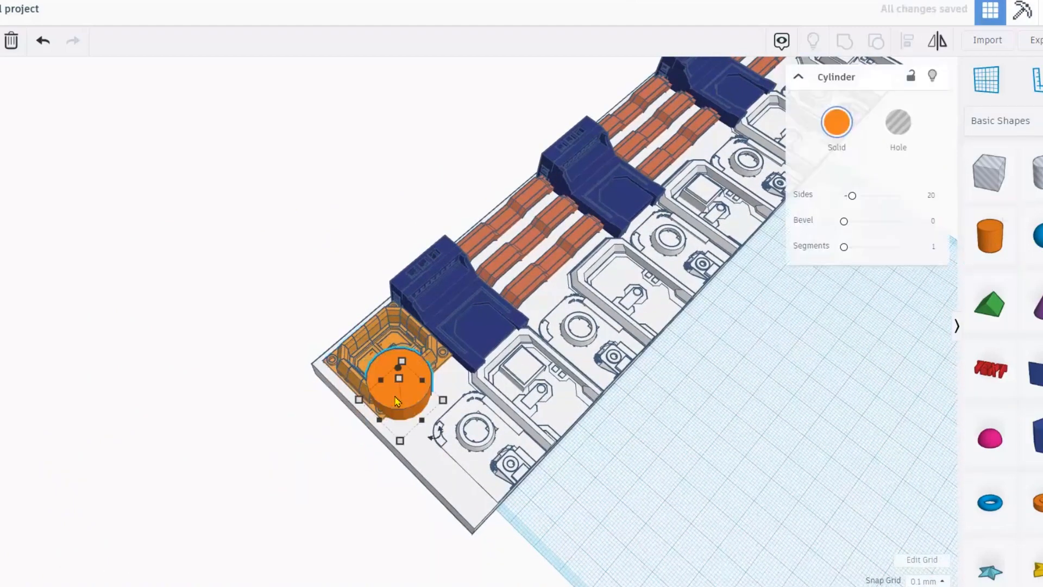
pyautogui.moveTo(399, 390); pyautogui.dragTo(456, 333, button='right')
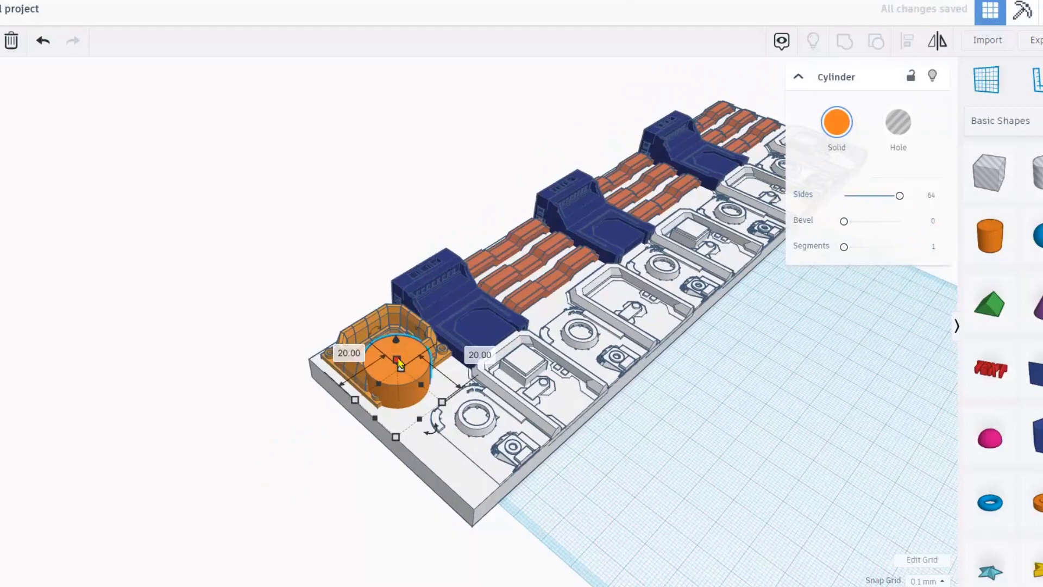
pyautogui.moveTo(399, 364); pyautogui.dragTo(391, 47)
pyautogui.scroll(-1, 367, 131)
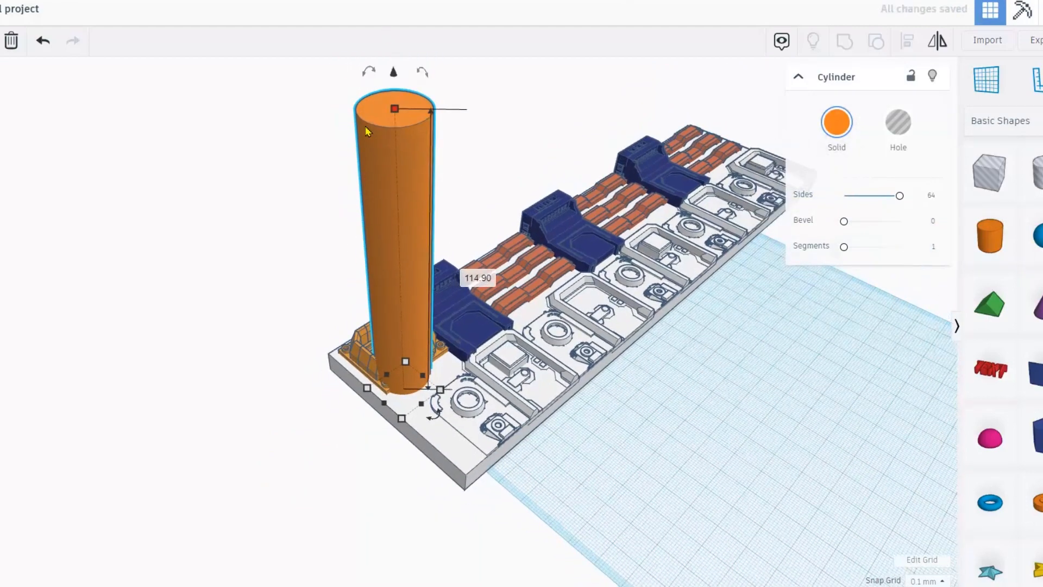
pyautogui.moveTo(398, 133)
pyautogui.mouseDown()
pyautogui.moveTo(392, 320)
pyautogui.moveTo(400, 154)
pyautogui.mouseUp()
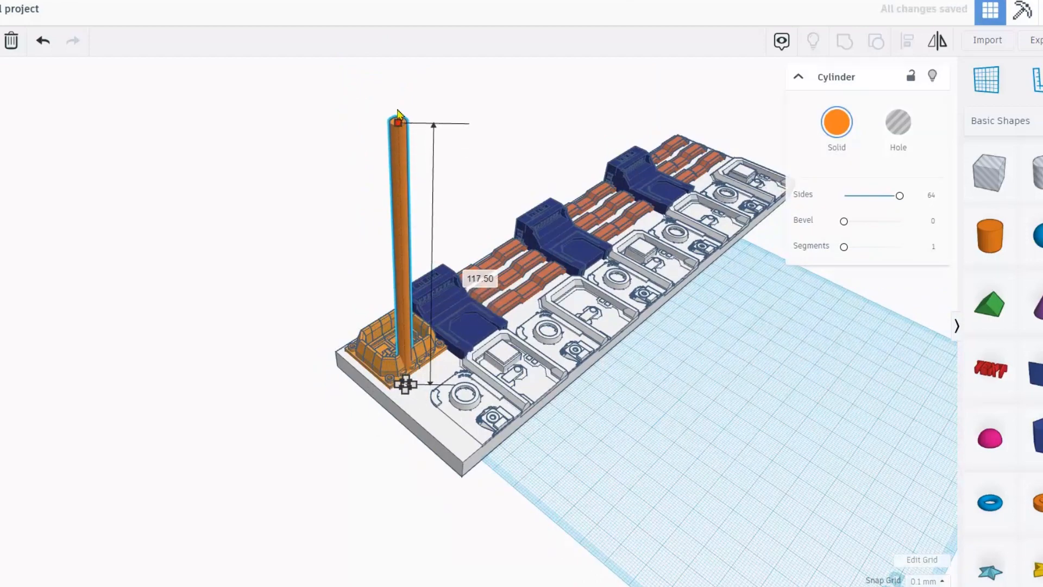
pyautogui.moveTo(402, 93); pyautogui.dragTo(379, 179, button='right')
pyautogui.scroll(2, 378, 176)
pyautogui.click(363, 76)
pyautogui.scroll(-4, 369, 77)
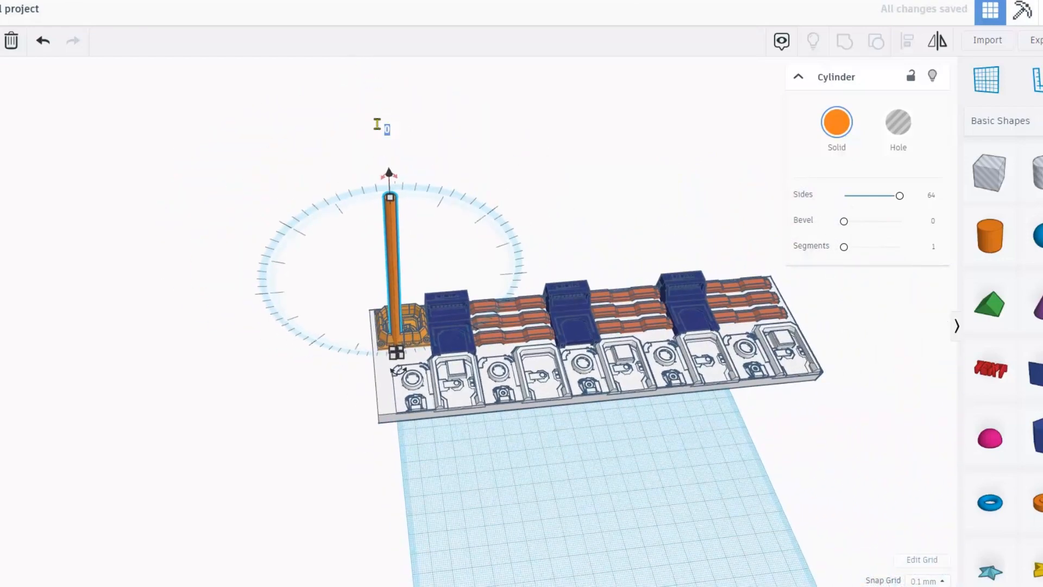
# Lay the cylinder flat at 90° and move it beside the brick rows, sinking it into the model.
pyautogui.press('Return')
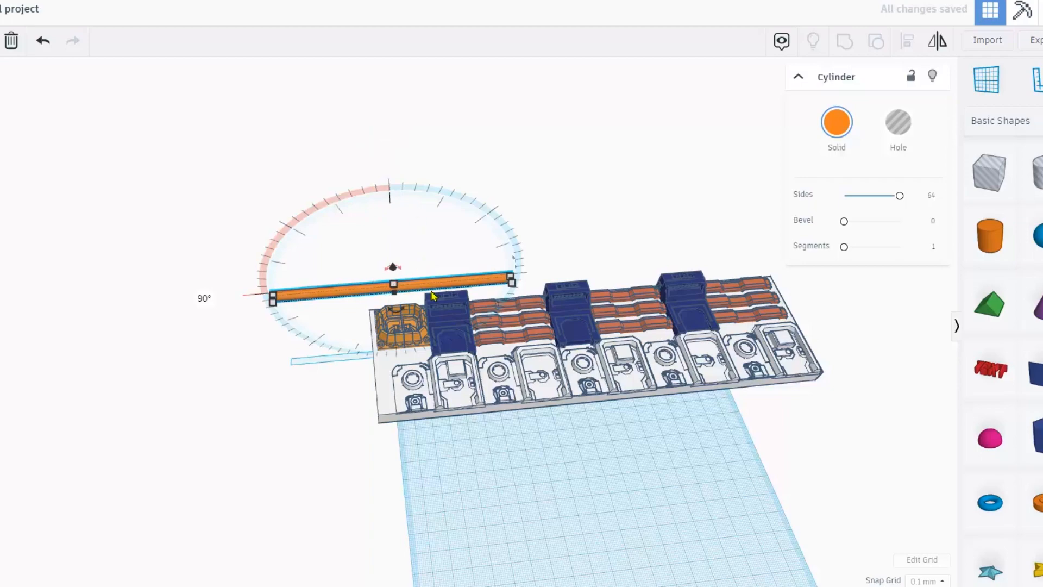
pyautogui.moveTo(433, 293); pyautogui.dragTo(543, 315)
pyautogui.scroll(4, 442, 323)
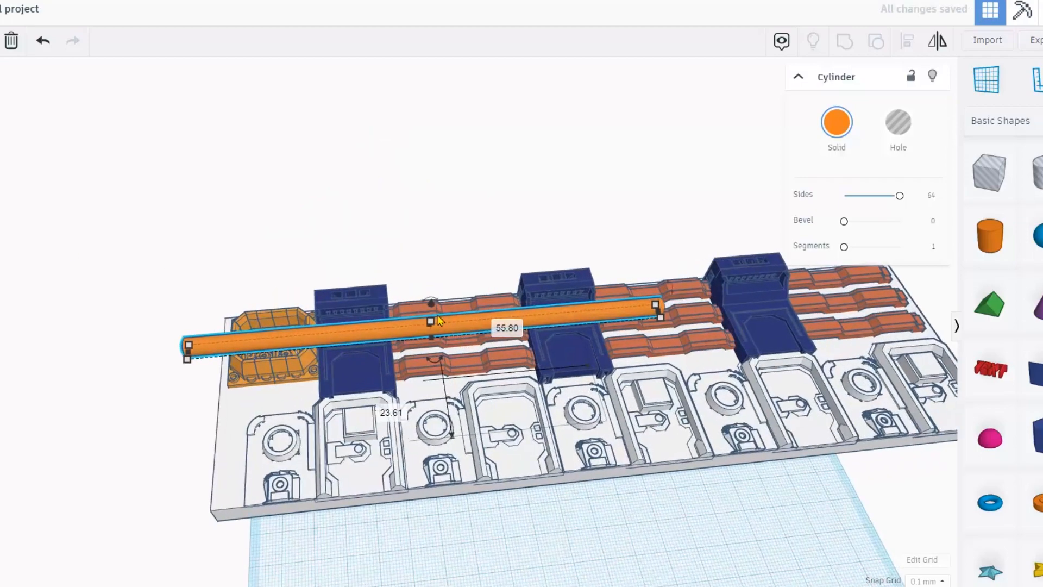
pyautogui.moveTo(433, 309); pyautogui.dragTo(417, 389)
pyautogui.hotkey('ctrl', 'z')
pyautogui.scroll(2, 399, 432)
pyautogui.moveTo(389, 423); pyautogui.dragTo(369, 395)
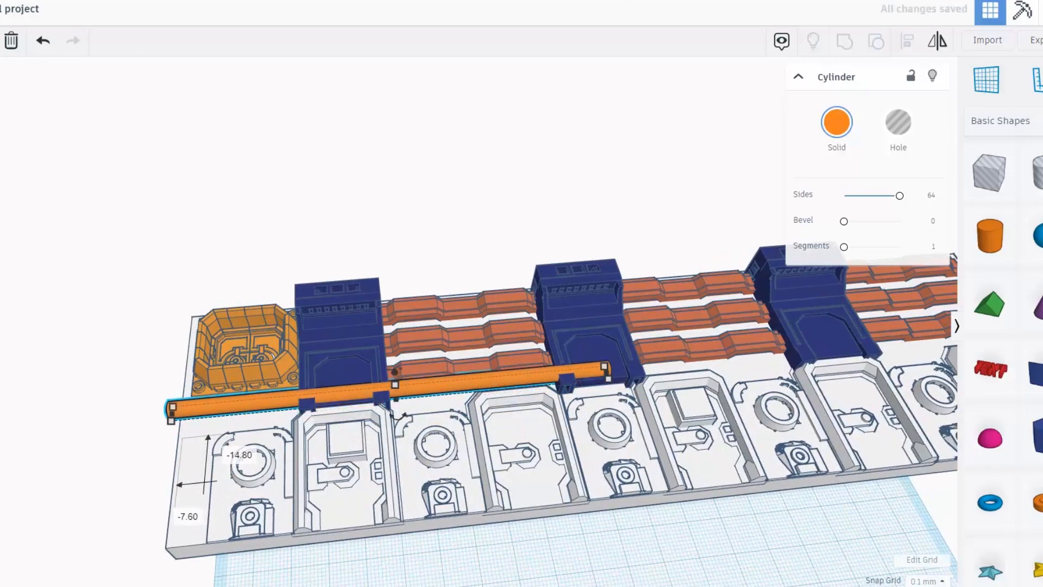
pyautogui.scroll(5, 404, 416)
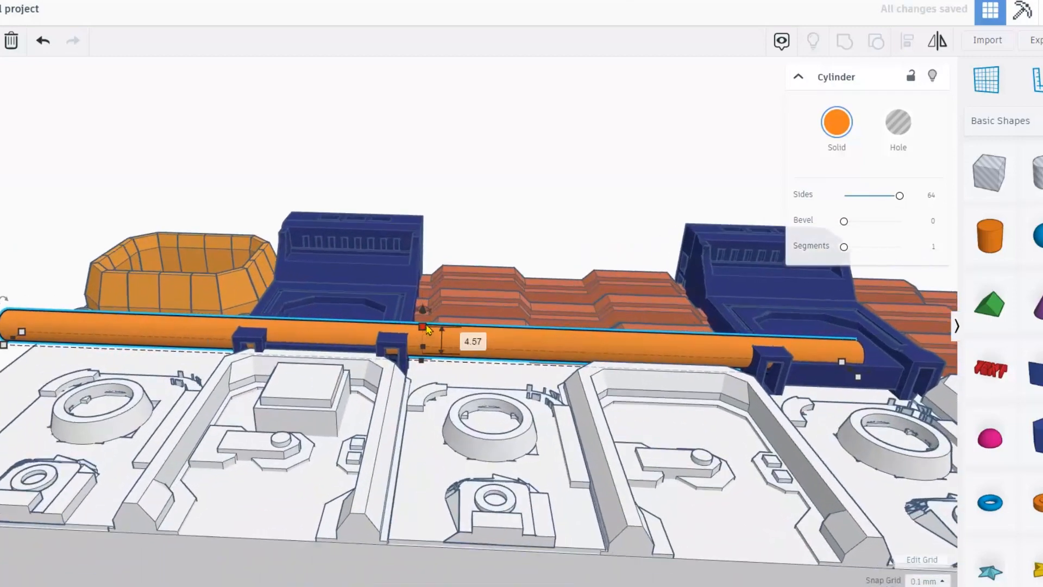
pyautogui.moveTo(425, 324); pyautogui.dragTo(426, 340)
# Lower the flat cylinder toward the baseplate and lengthen it to 100.62 along the wall.
pyautogui.moveTo(19, 288); pyautogui.dragTo(375, 283, button='right')
pyautogui.scroll(-3, 399, 376)
pyautogui.scroll(5, 402, 372)
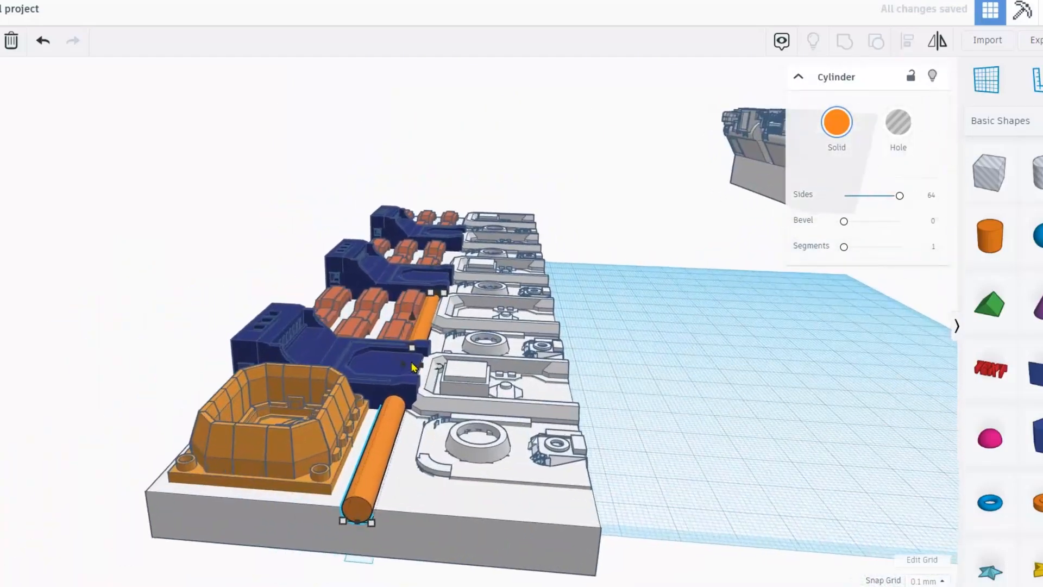
pyautogui.moveTo(401, 376); pyautogui.dragTo(401, 379)
pyautogui.scroll(-2, 333, 532)
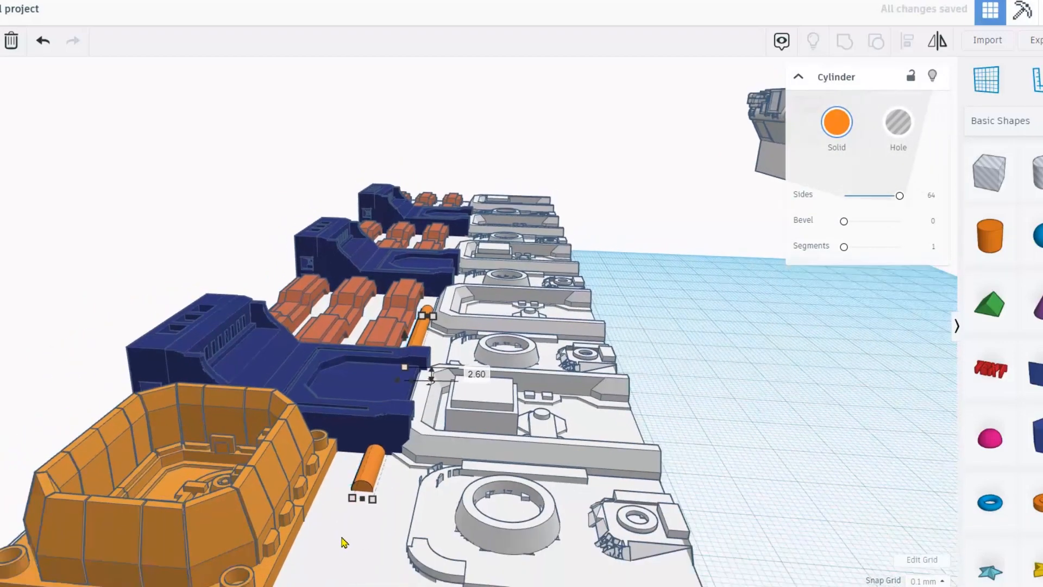
pyautogui.moveTo(358, 525); pyautogui.dragTo(332, 584)
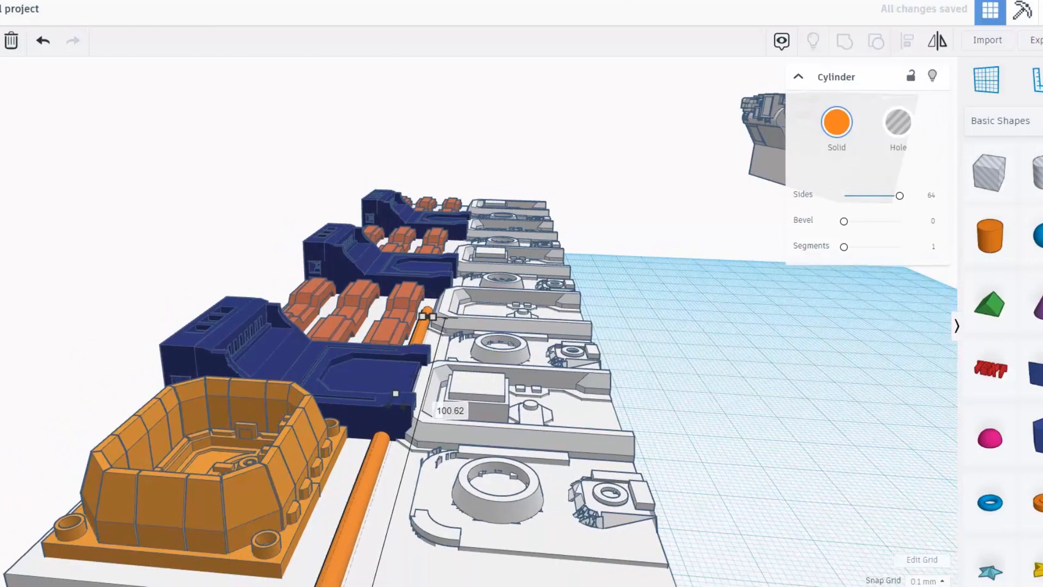
pyautogui.moveTo(369, 585); pyautogui.dragTo(383, 524, button='middle')
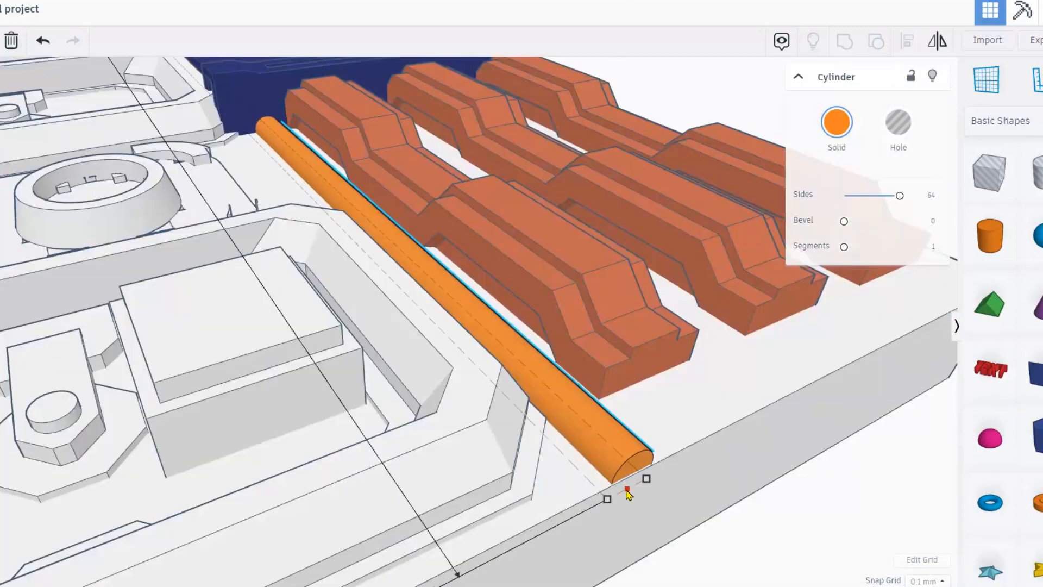
# Duplicate the pipe into parallel copies, one per row between the brick rows.
pyautogui.moveTo(545, 477); pyautogui.dragTo(519, 451, button='right')
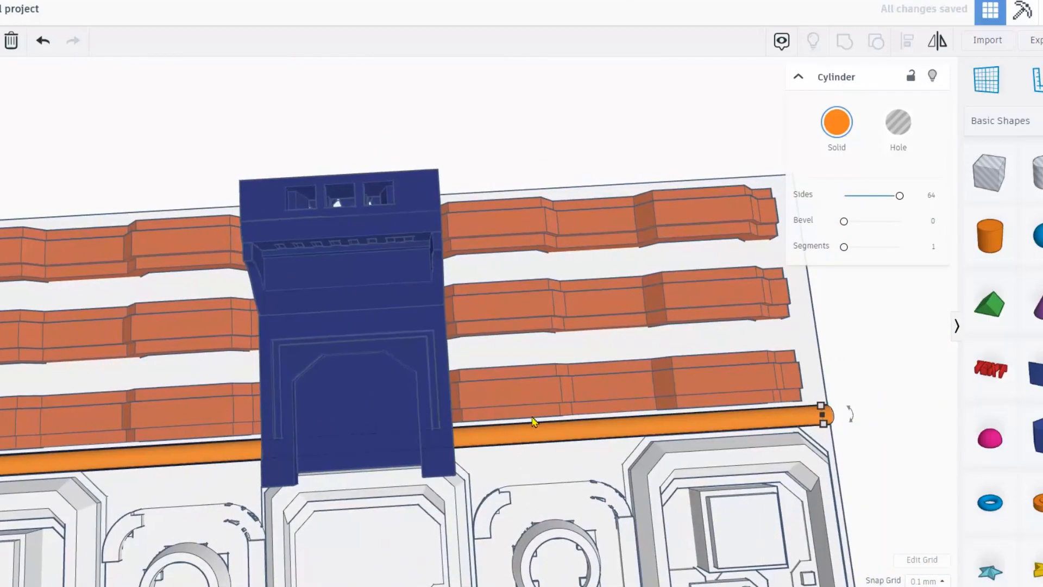
pyautogui.click(538, 402)
pyautogui.click(525, 432)
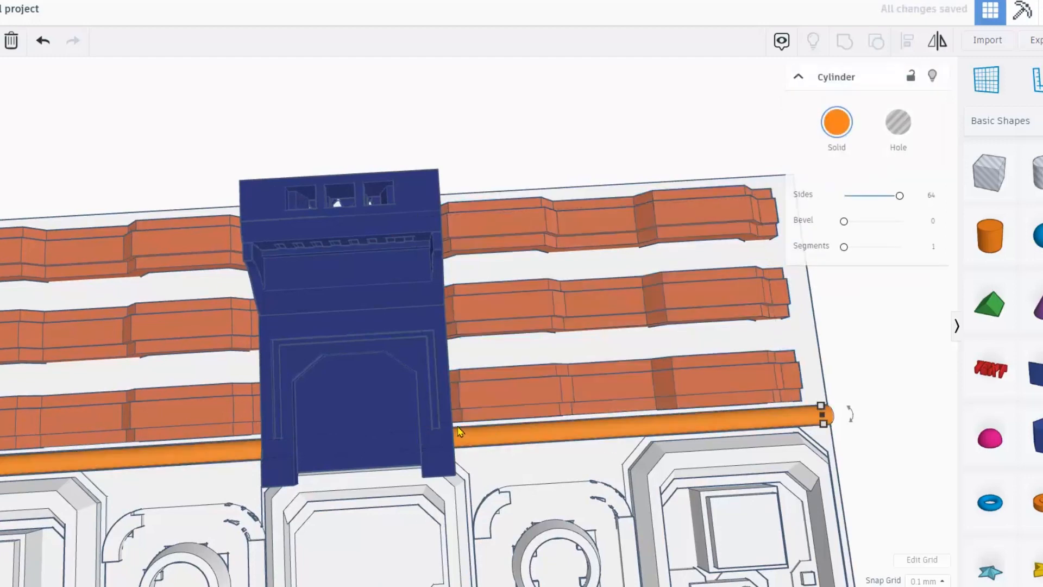
pyautogui.hotkey('ctrl', 'd')
pyautogui.hotkey('shift', 'Up')
pyautogui.hotkey('shift', 'Up')
pyautogui.hotkey('shift', 'Up')
pyautogui.hotkey('shift', 'Up')
pyautogui.hotkey('shift', 'Up')
pyautogui.hotkey('shift', 'Up')
pyautogui.hotkey('shift', 'Up')
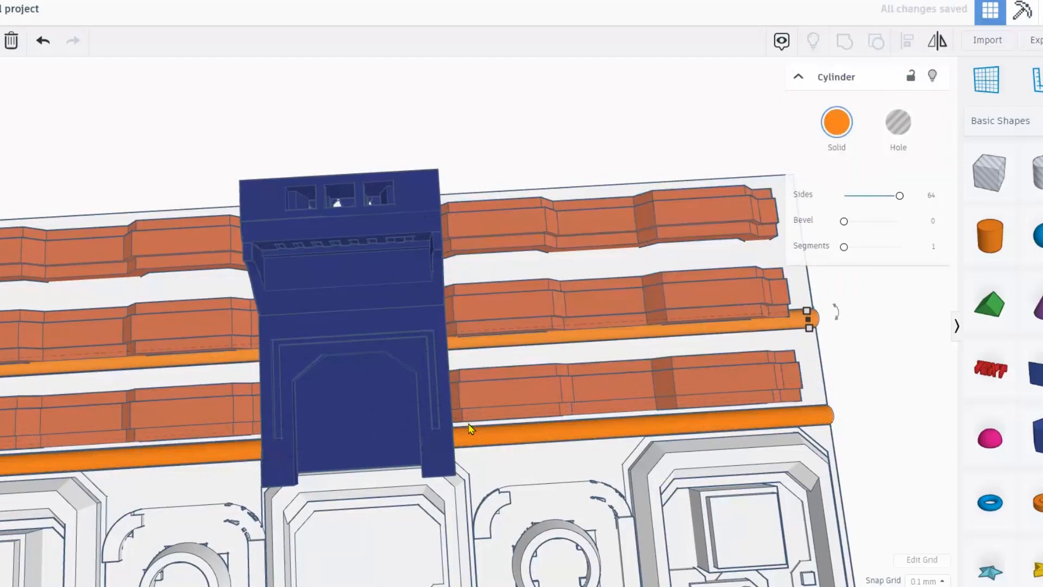
pyautogui.hotkey('shift', 'Down')
pyautogui.hotkey('ctrl', 'd')
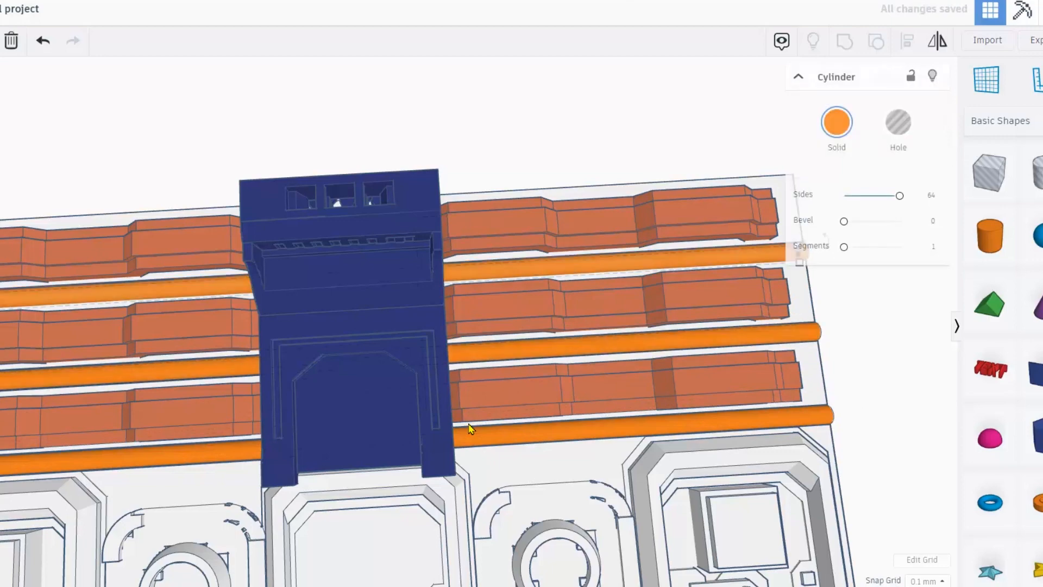
# Select all 25 wall panel shapes and colour them white.
pyautogui.scroll(-8, 471, 429)
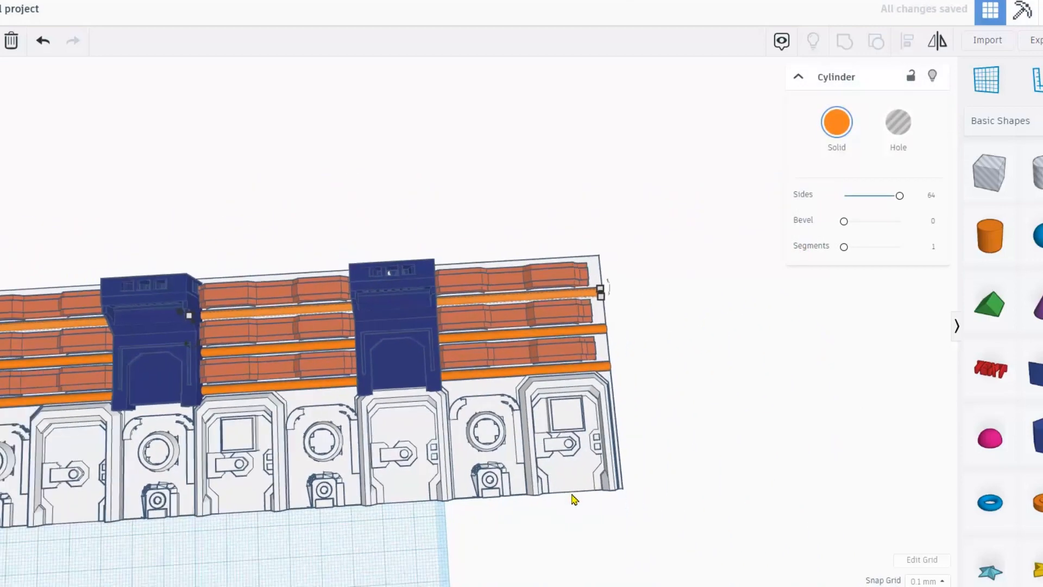
pyautogui.moveTo(655, 274); pyautogui.dragTo(823, 263)
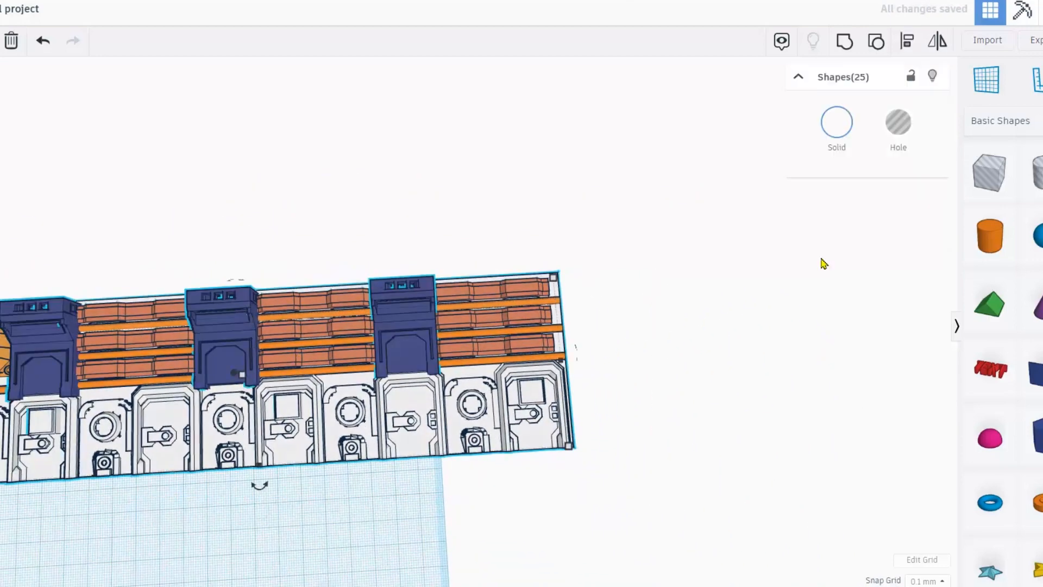
pyautogui.click(850, 134)
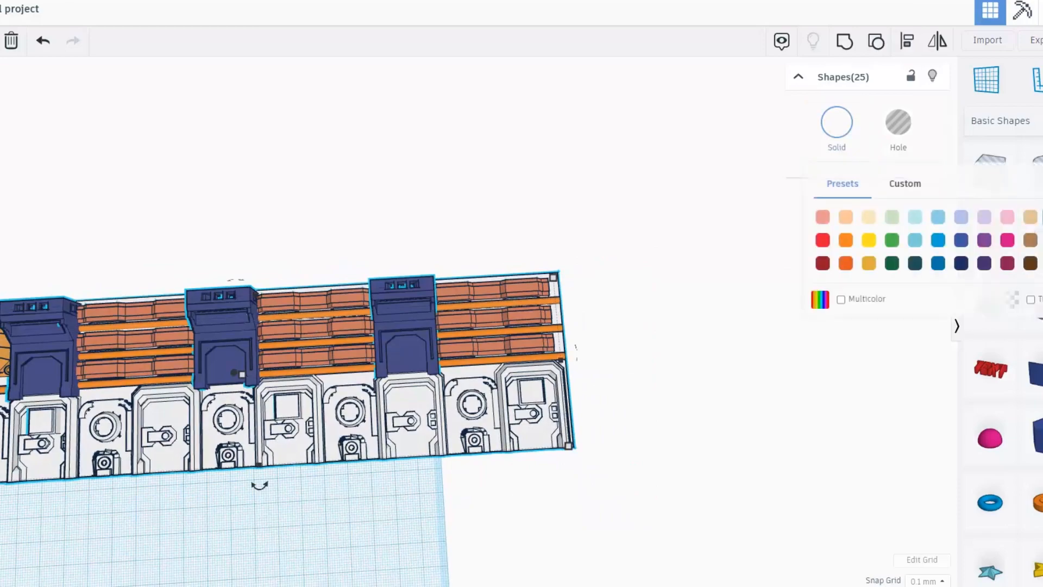
pyautogui.click(1042, 217)
# Orbit to look along the white panel and bring up the Import Shapes dialog.
pyautogui.moveTo(473, 357); pyautogui.dragTo(516, 333, button='right')
pyautogui.scroll(-3, 436, 338)
pyautogui.moveTo(435, 338); pyautogui.dragTo(108, 360, button='right')
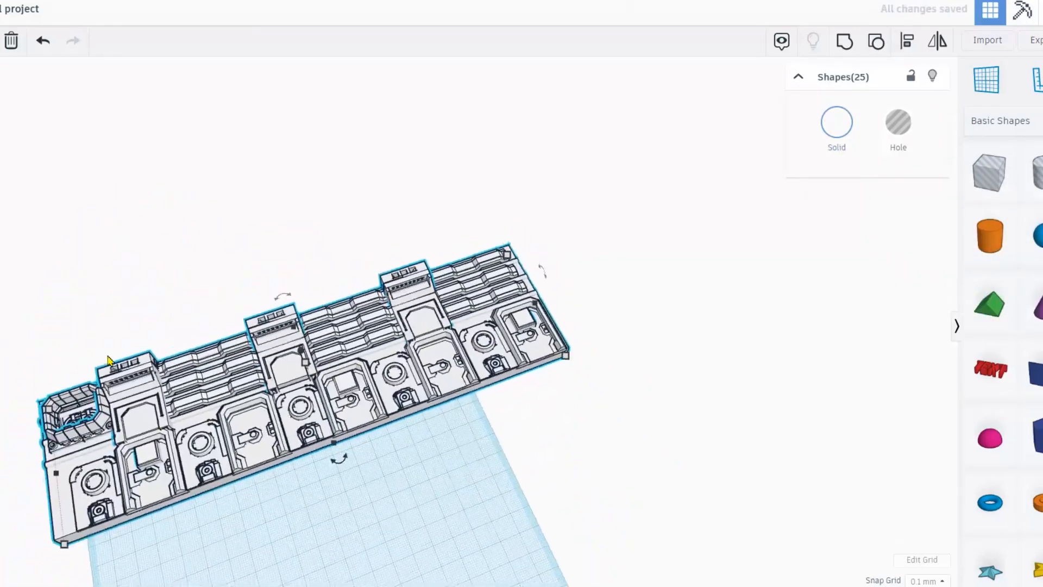
pyautogui.scroll(10, 107, 360)
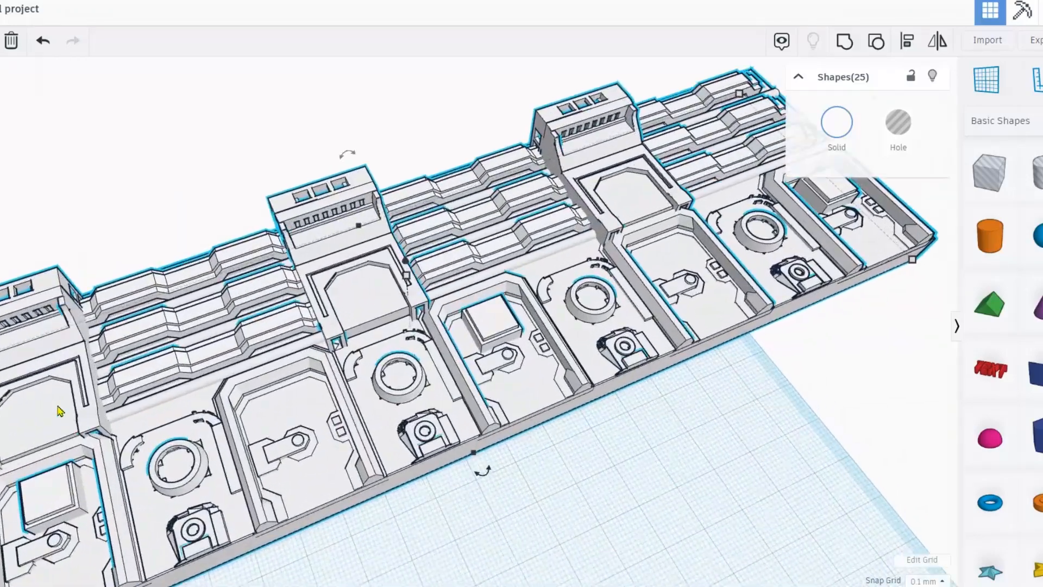
pyautogui.scroll(3, 63, 411)
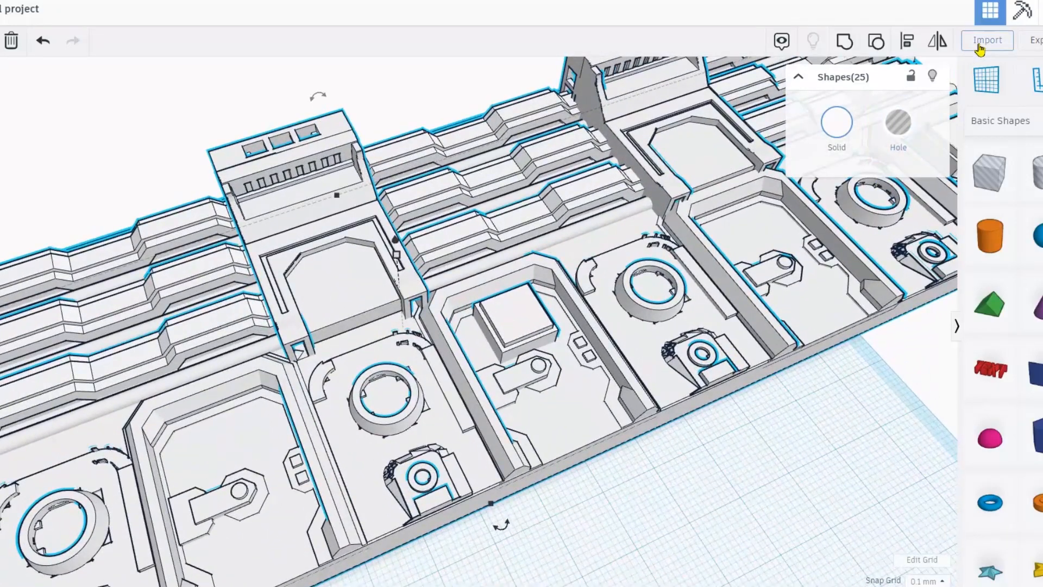
pyautogui.click(980, 49)
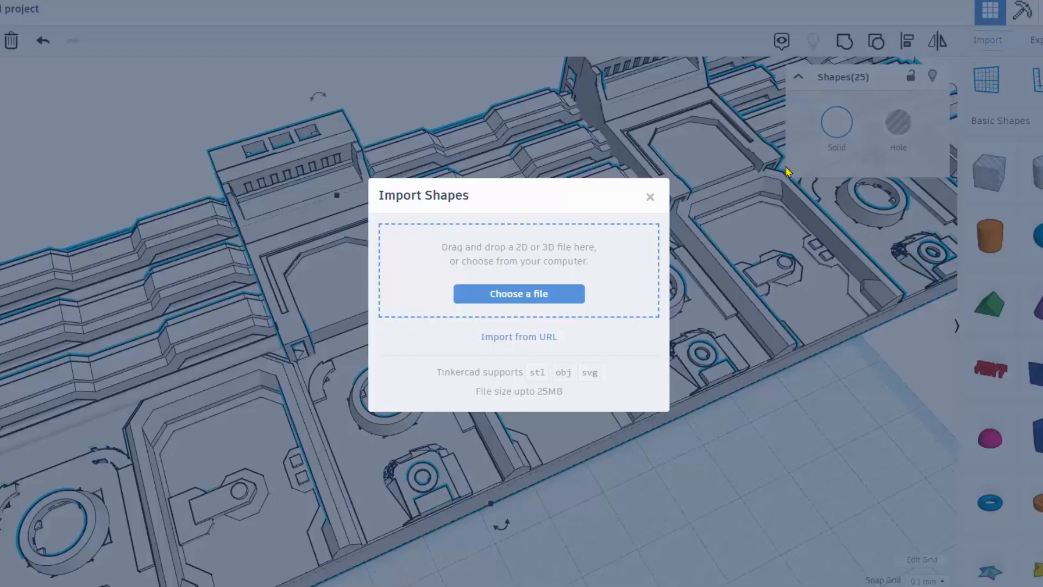
# Choose PART49 inside the ESCAPEPODDIGITALPARTS folder and import it onto the workplane.
pyautogui.click(540, 294)
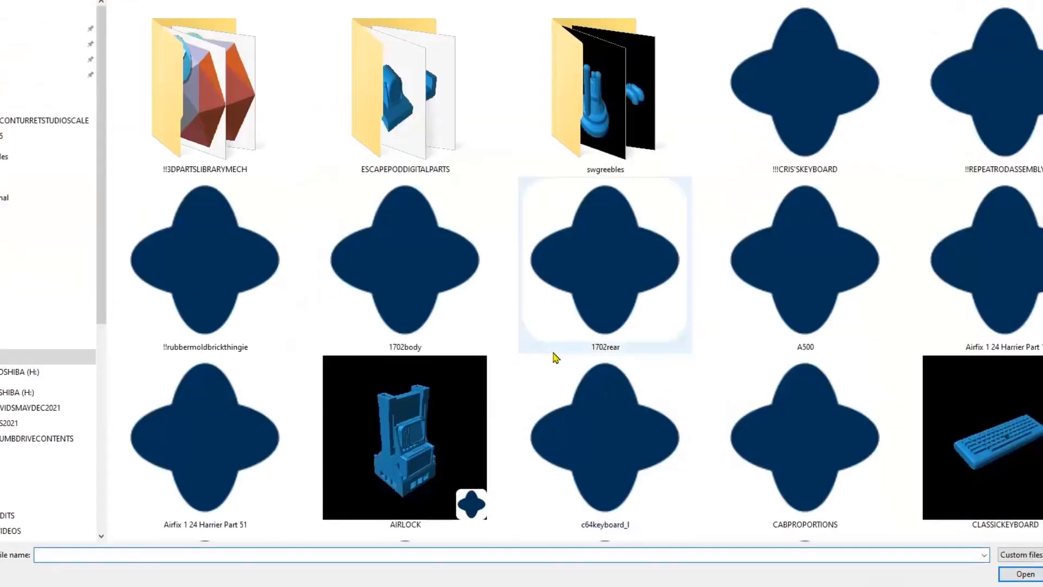
pyautogui.doubleClick(417, 95)
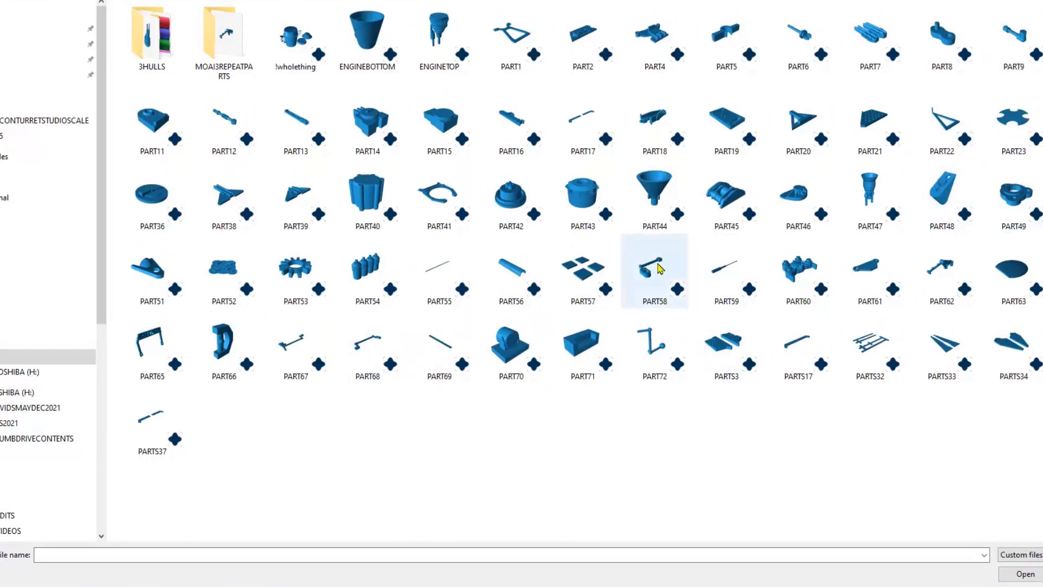
pyautogui.doubleClick(1007, 200)
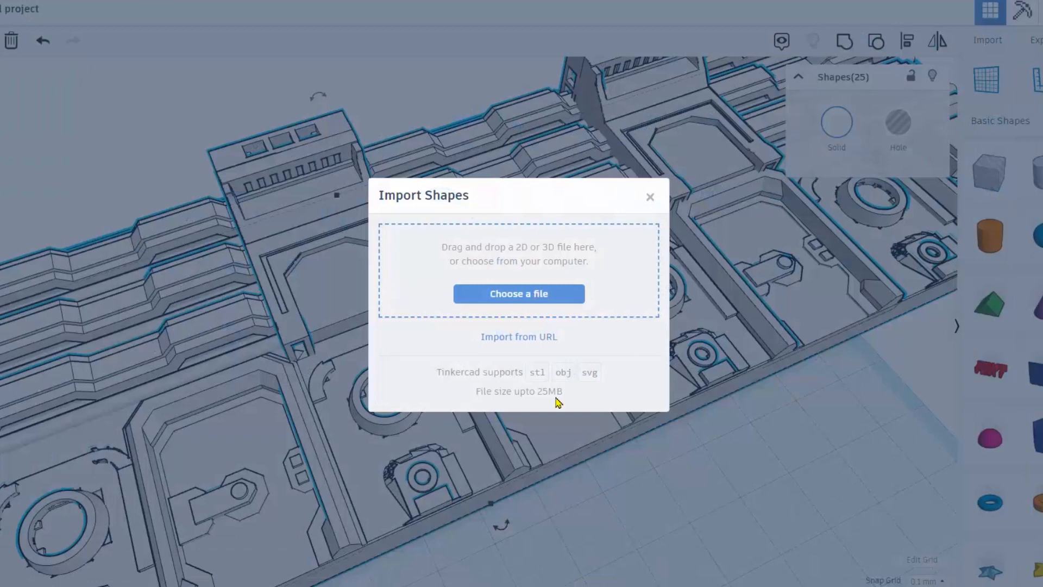
pyautogui.click(618, 449)
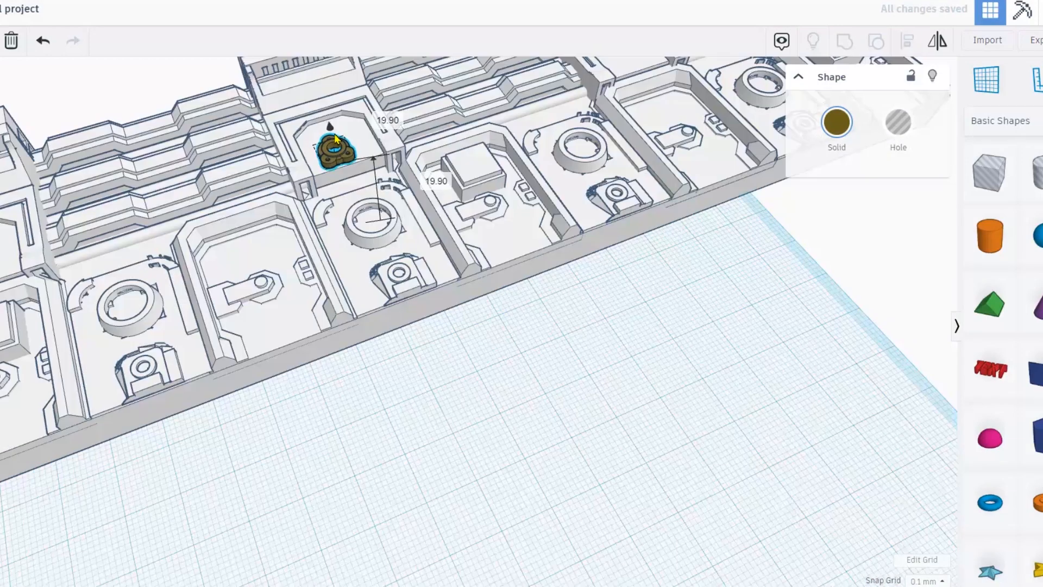
# Drop the brown part to the surface, focus on it, and move it onto the middle tower.
pyautogui.press('d')
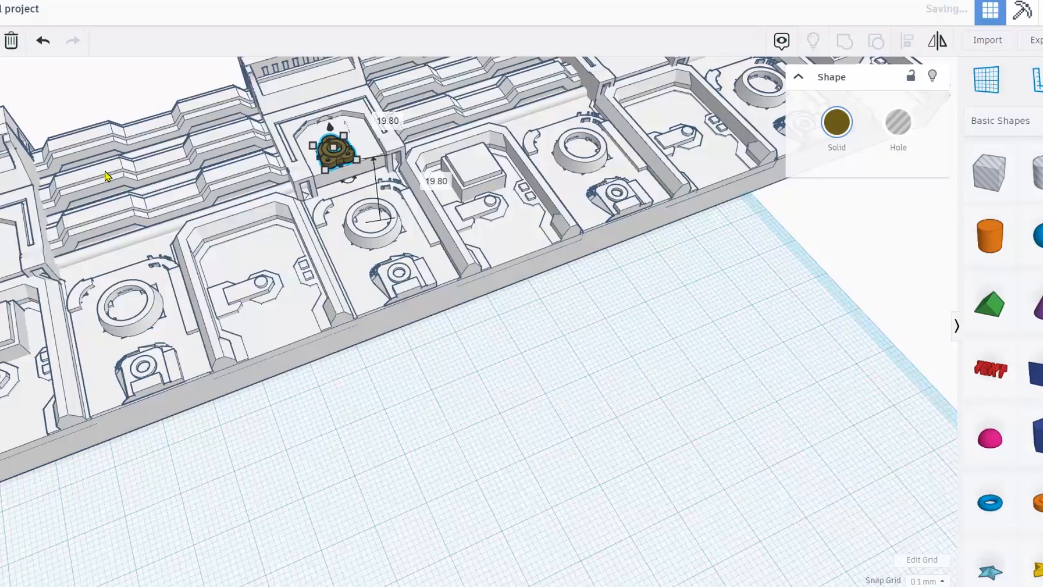
pyautogui.press('f')
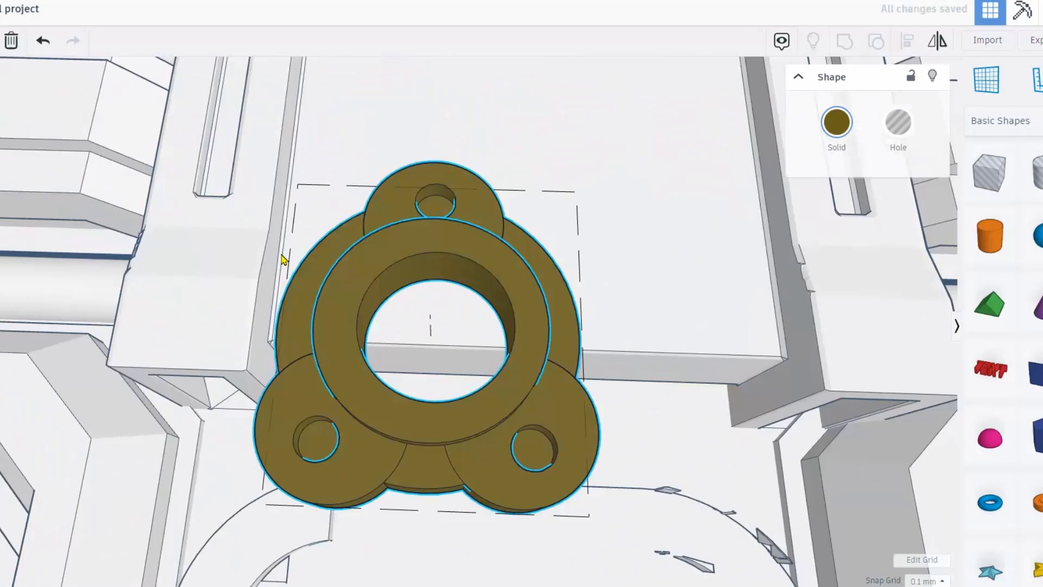
pyautogui.moveTo(481, 266); pyautogui.dragTo(568, 3)
pyautogui.moveTo(526, 154); pyautogui.dragTo(482, 150, button='right')
pyautogui.moveTo(468, 155); pyautogui.dragTo(459, 300)
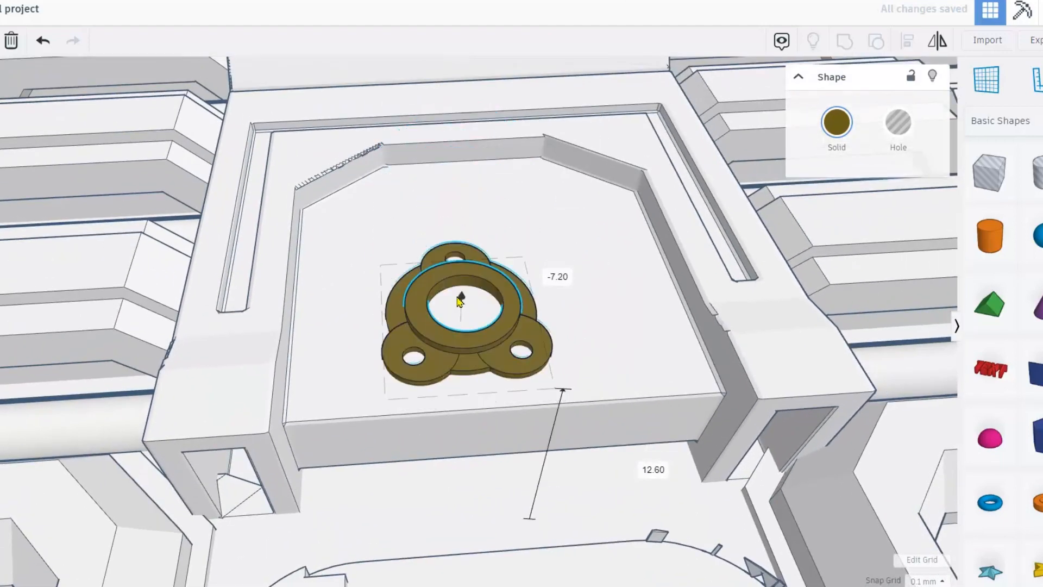
# Enlarge the brown part to about 12.40 × 13.82 and settle it into the recessed opening.
pyautogui.keyDown('shift'); pyautogui.moveTo(524, 257); pyautogui.dragTo(606, 171); pyautogui.keyUp('shift')
pyautogui.moveTo(563, 275); pyautogui.dragTo(535, 265)
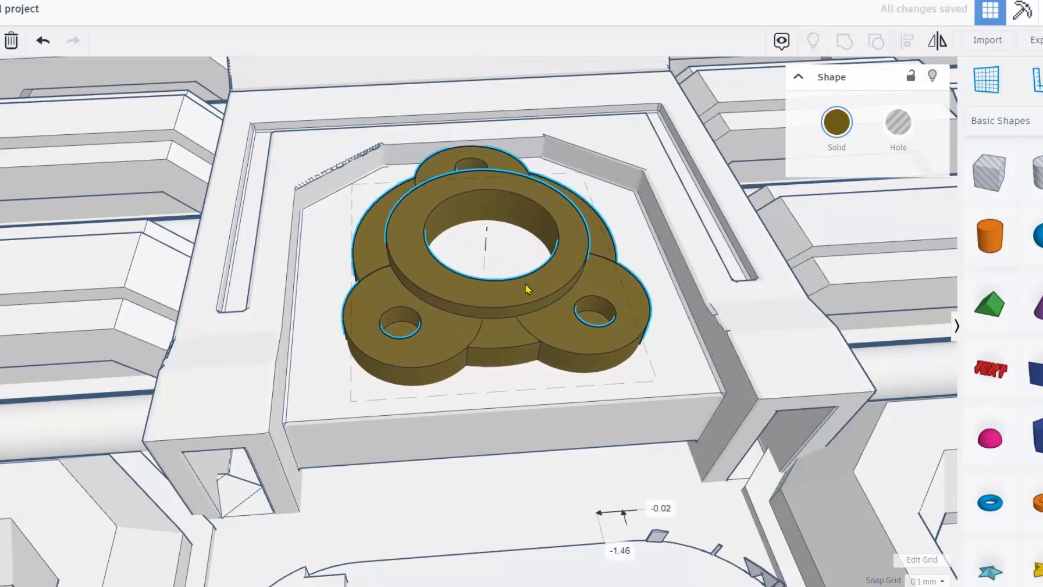
pyautogui.moveTo(493, 218)
pyautogui.mouseDown()
pyautogui.moveTo(494, 242)
pyautogui.moveTo(494, 206)
pyautogui.mouseUp()
pyautogui.moveTo(536, 267); pyautogui.dragTo(528, 289)
pyautogui.moveTo(531, 291); pyautogui.dragTo(453, 261, button='right')
pyautogui.moveTo(480, 292)
pyautogui.mouseDown()
pyautogui.moveTo(481, 270)
pyautogui.moveTo(480, 303)
pyautogui.moveTo(482, 276)
pyautogui.mouseUp()
pyautogui.scroll(-3, 483, 276)
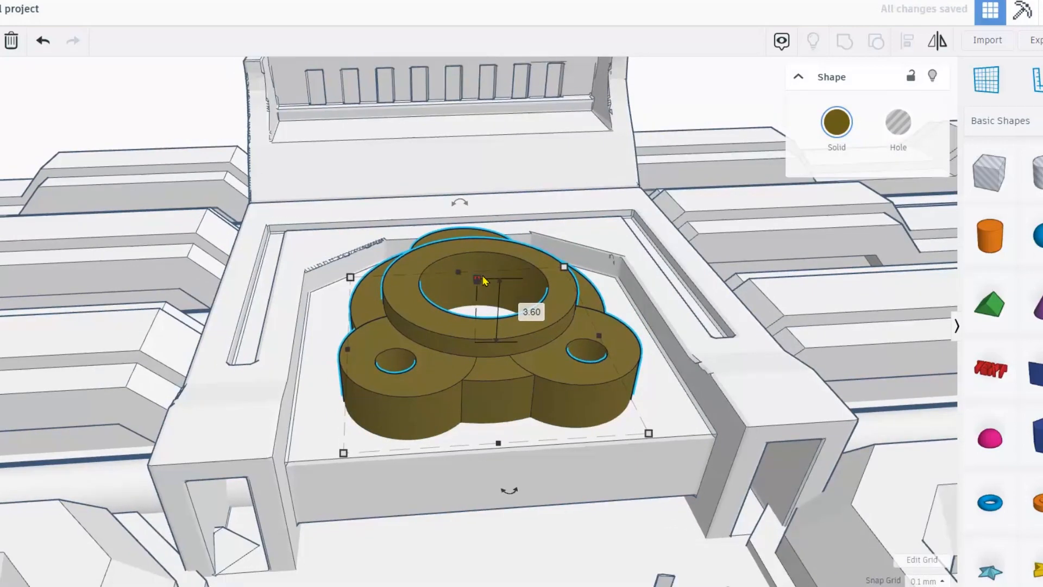
pyautogui.scroll(-5, 478, 312)
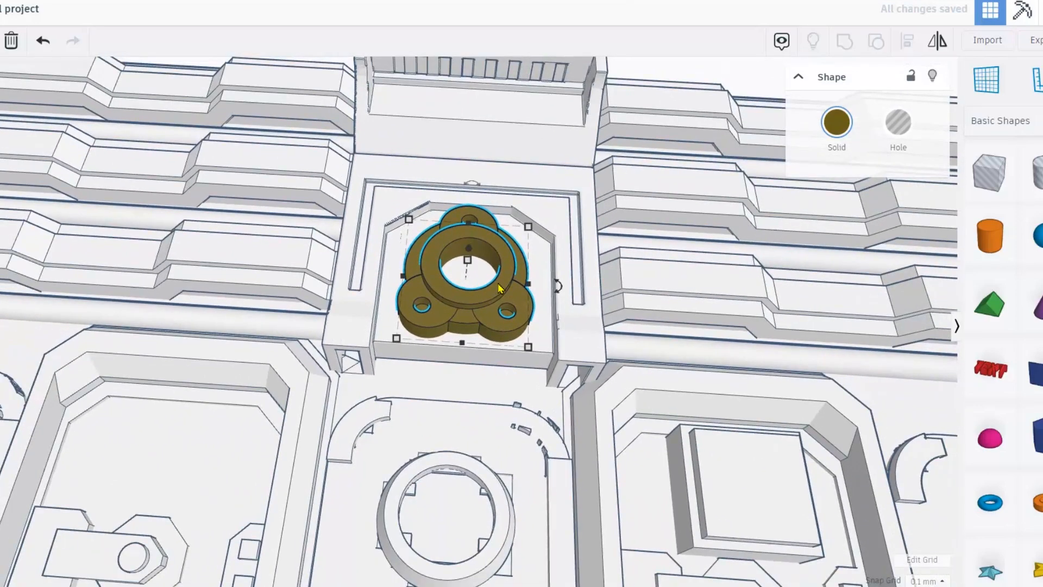
pyautogui.scroll(-1, 500, 288)
pyautogui.scroll(-6, 501, 289)
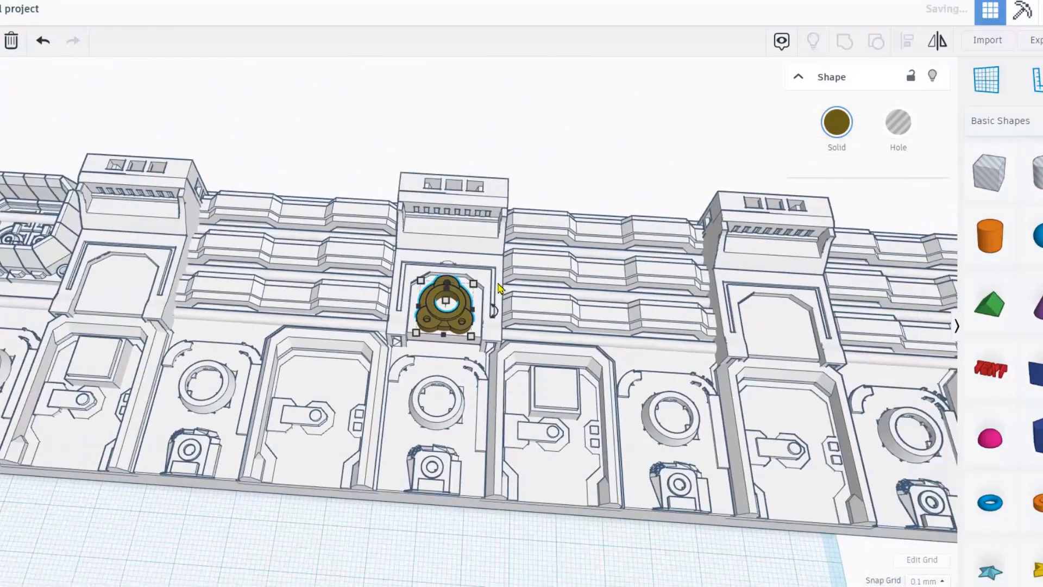
# Duplicate the middle brown part into the left and right tower openings.
pyautogui.click(433, 101)
pyautogui.click(437, 318)
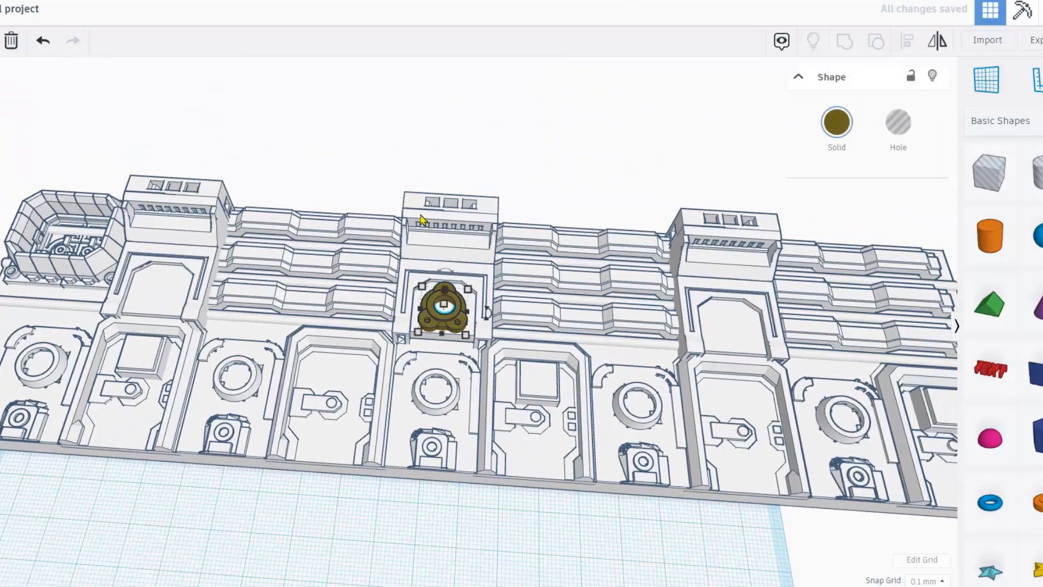
pyautogui.hotkey('ctrl', 'd')
pyautogui.moveTo(461, 321); pyautogui.dragTo(172, 295)
pyautogui.click(449, 317)
pyautogui.hotkey('ctrl', 'd')
pyautogui.moveTo(450, 318); pyautogui.dragTo(735, 341)
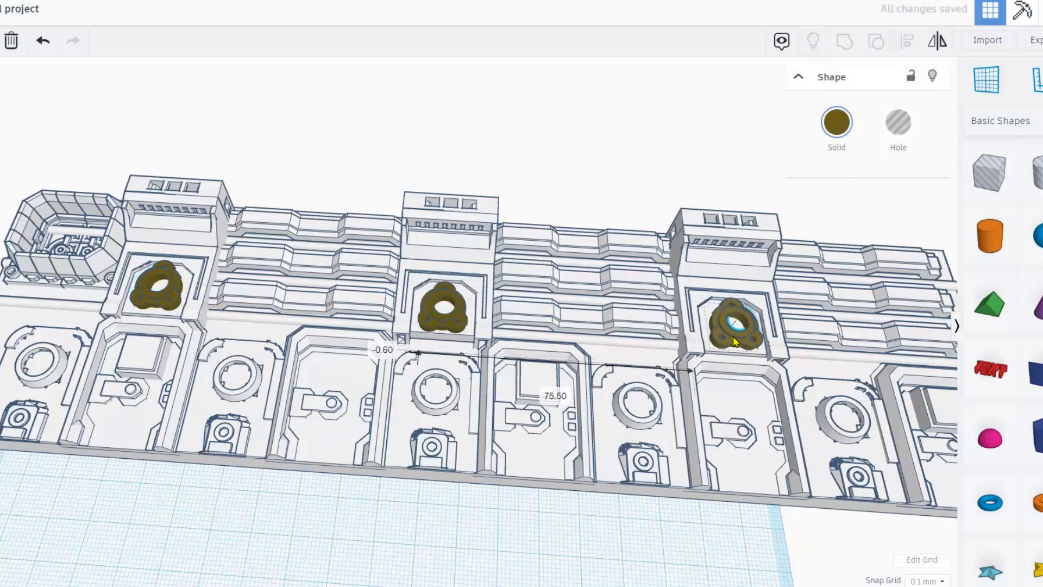
# Select all 27 wall parts and open the Solid colour options.
pyautogui.scroll(-3, 735, 341)
pyautogui.moveTo(778, 514); pyautogui.dragTo(175, 230)
pyautogui.click(851, 126)
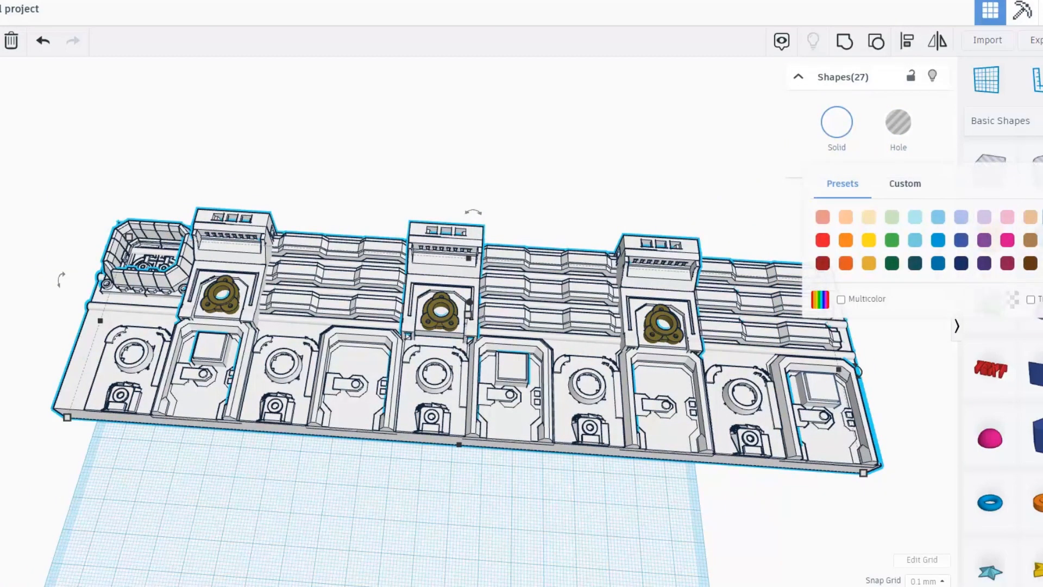
# Select every wall panel part as one group and rotate it 90° to stand on edge.
pyautogui.moveTo(547, 244); pyautogui.dragTo(294, 346, button='right')
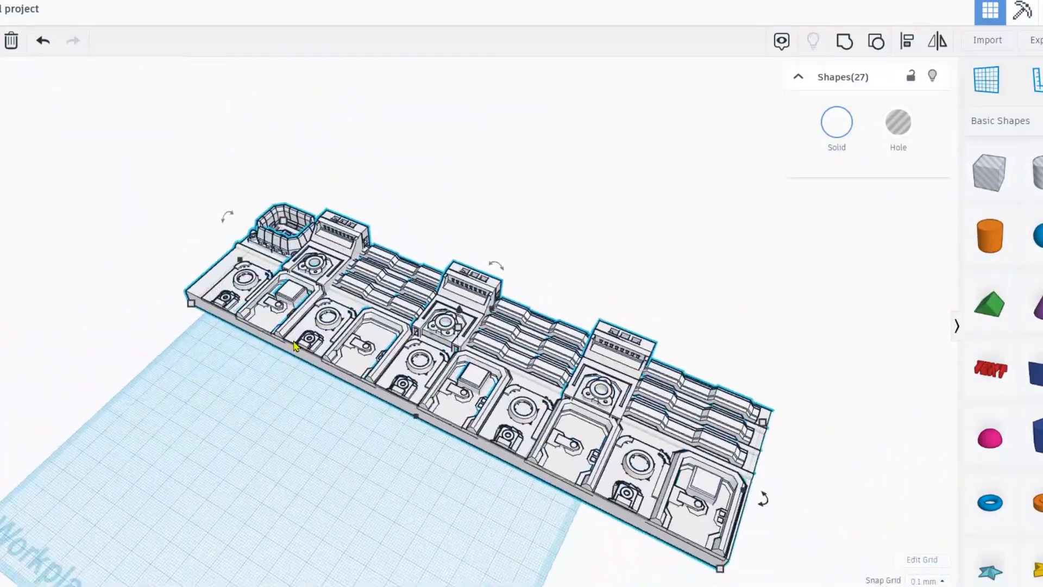
pyautogui.scroll(-3, 294, 346)
pyautogui.moveTo(668, 490); pyautogui.dragTo(185, 207)
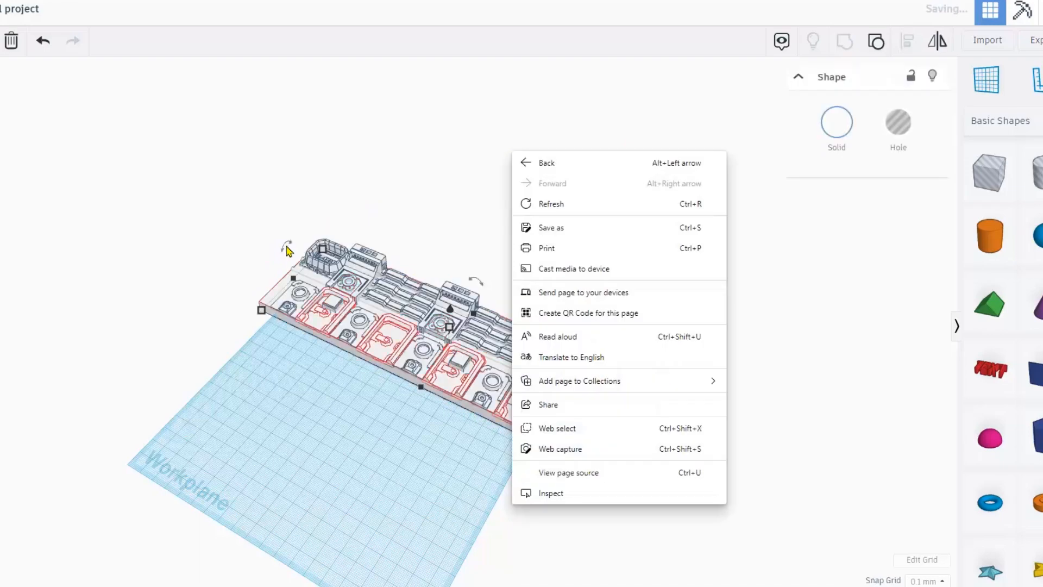
pyautogui.moveTo(287, 250); pyautogui.dragTo(279, 209)
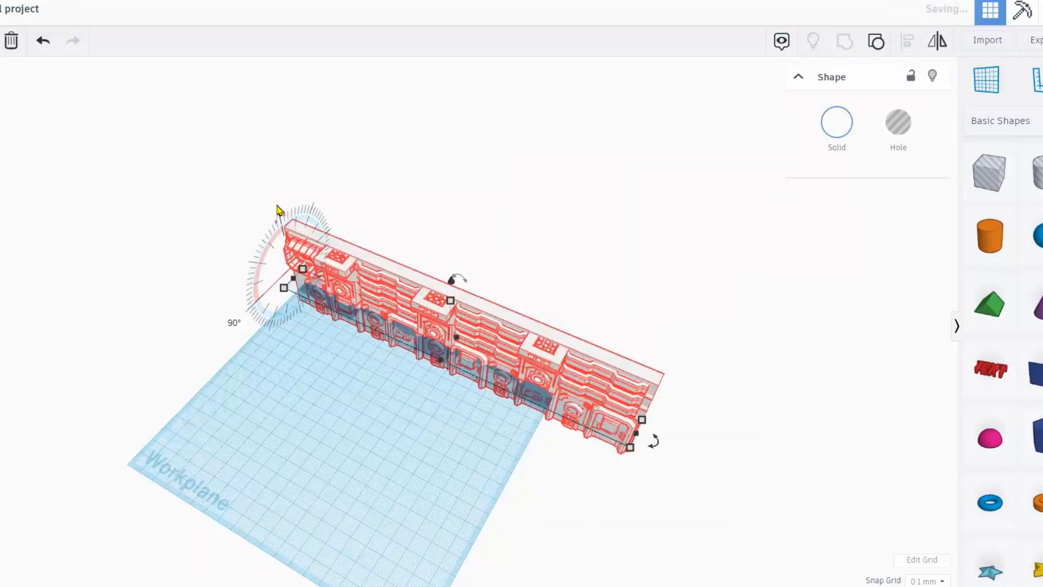
pyautogui.moveTo(338, 337); pyautogui.dragTo(309, 330, button='right')
pyautogui.scroll(-3, 590, 271)
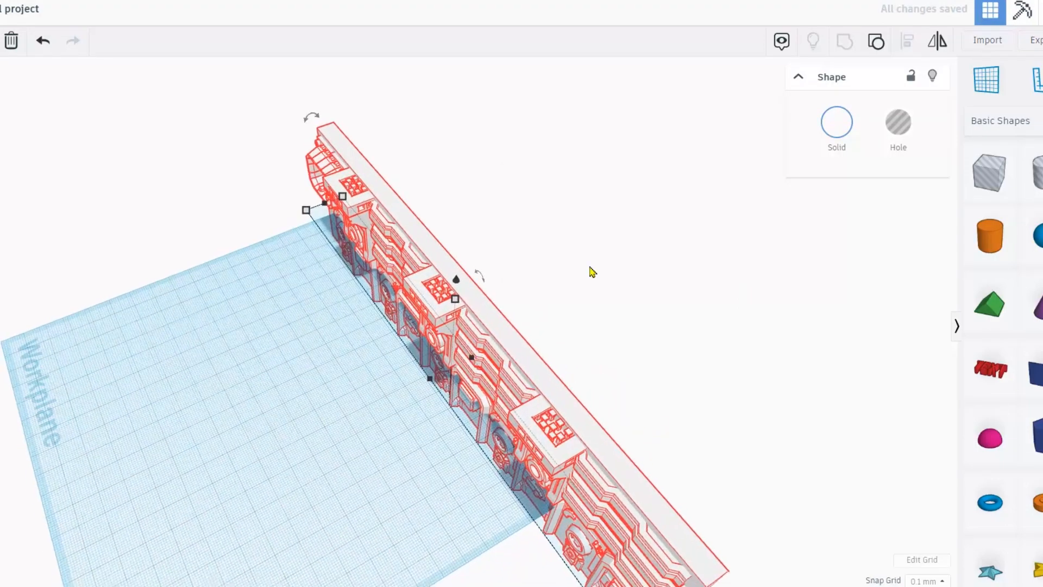
pyautogui.moveTo(450, 294); pyautogui.dragTo(449, 246)
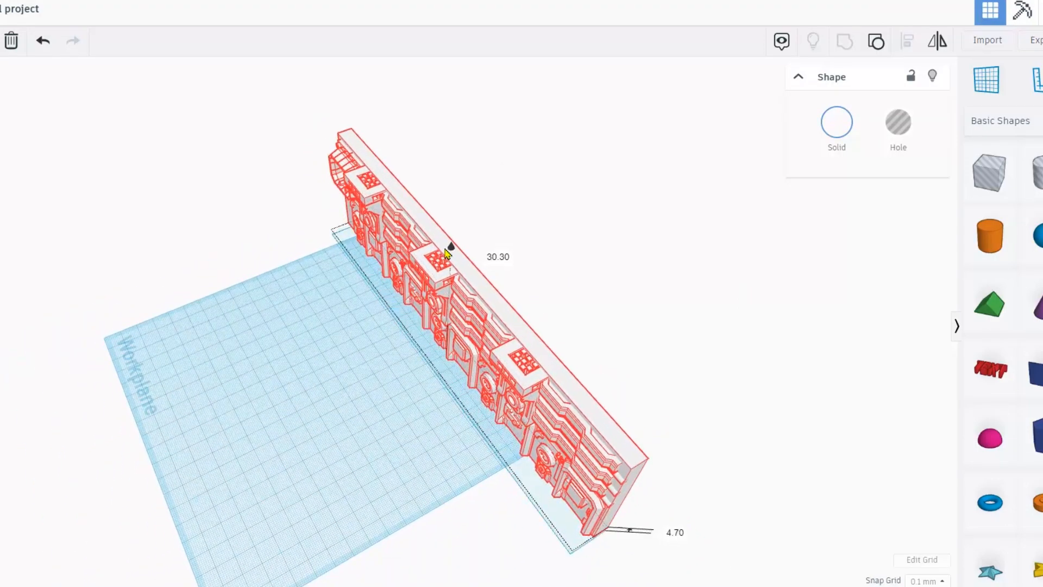
pyautogui.click(525, 266)
pyautogui.click(496, 304)
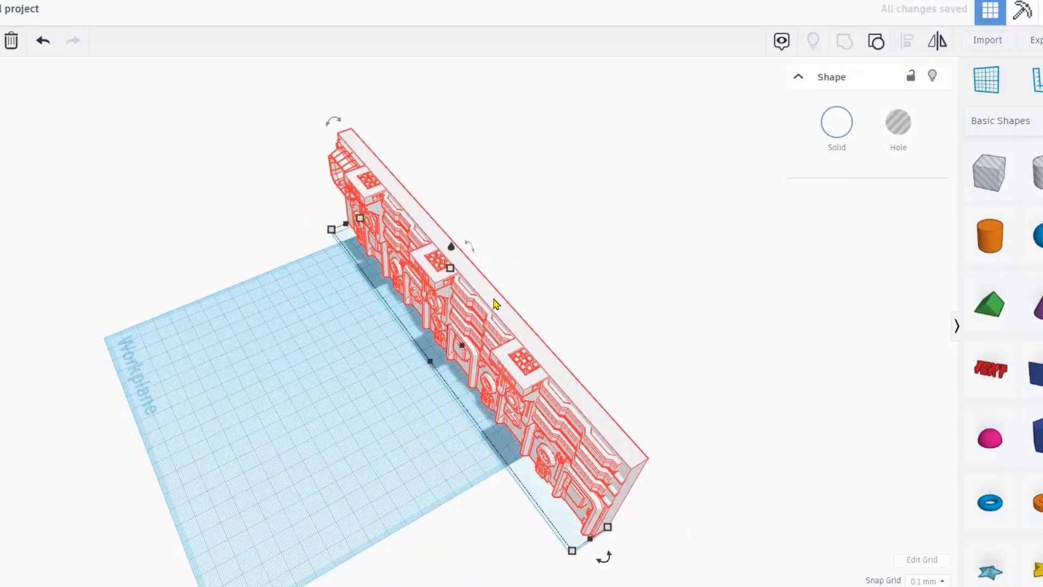
pyautogui.moveTo(496, 303); pyautogui.dragTo(442, 304, button='right')
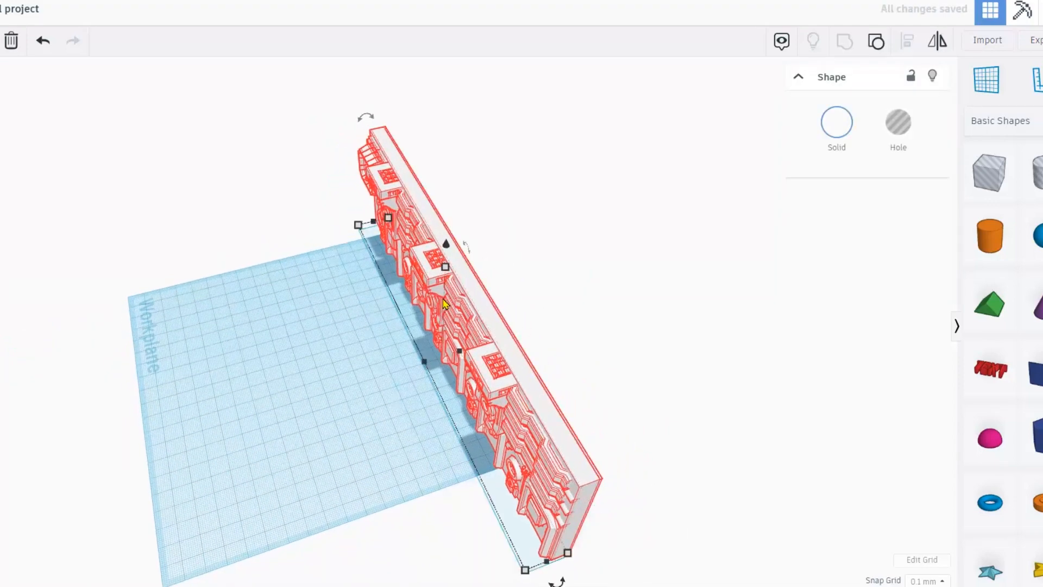
pyautogui.hotkey('shift', 'Left')
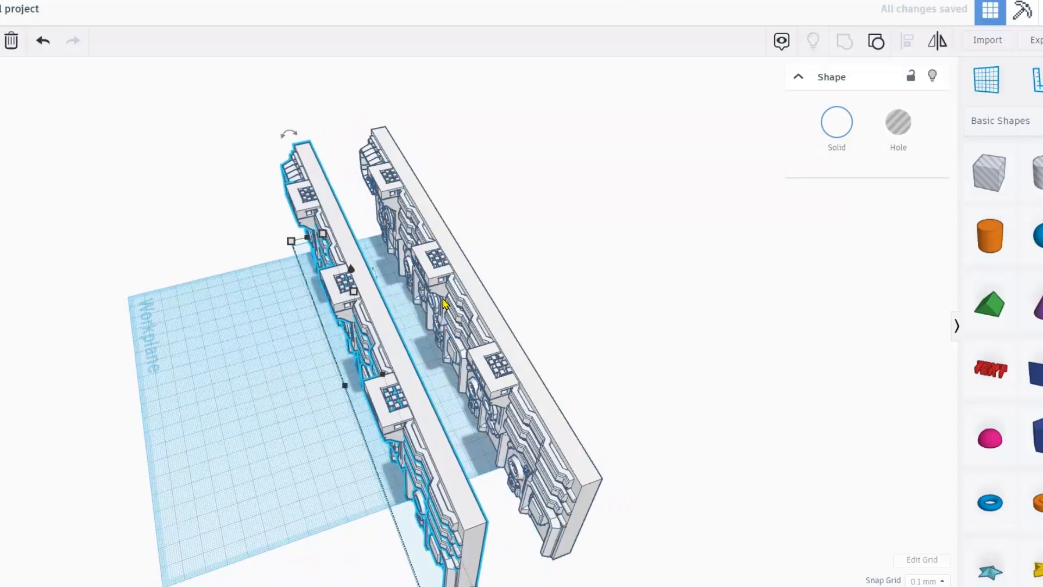
pyautogui.hotkey('shift', 'Left')
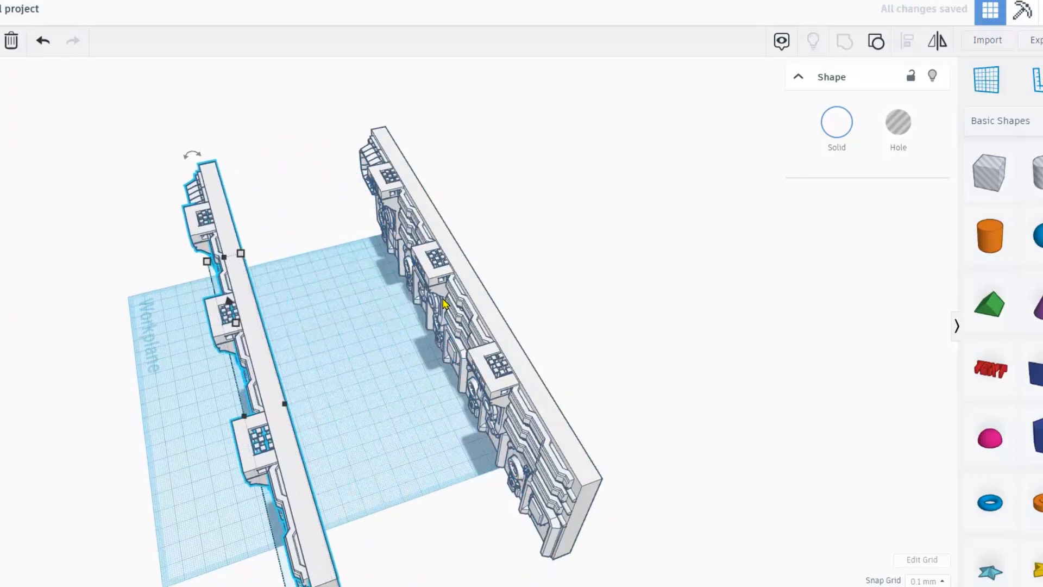
pyautogui.hotkey('shift', 'Left')
pyautogui.hotkey('shift', 'Left')
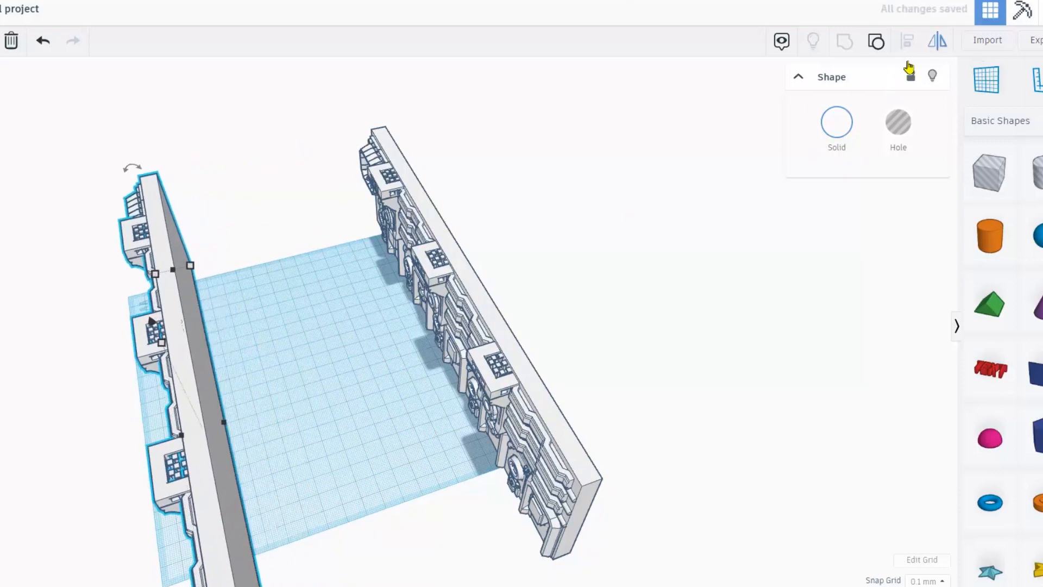
pyautogui.scroll(-3, 345, 319)
pyautogui.moveTo(263, 279); pyautogui.dragTo(296, 308, button='right')
pyautogui.scroll(5, 336, 307)
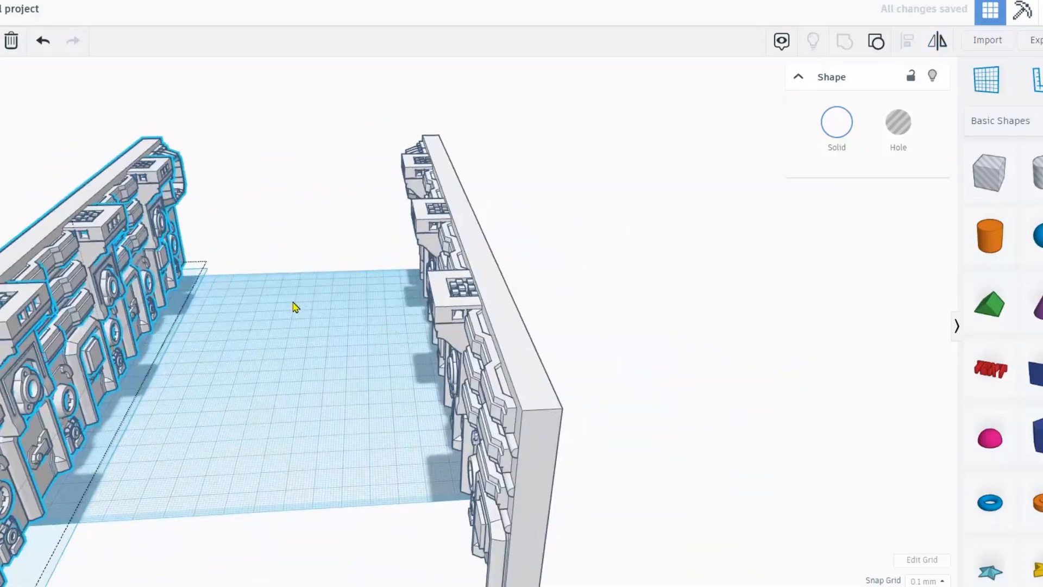
# Import BACKPLATEASSEMBLEDFEB15 from the ESBATST folder at 100% scale in millimetres.
pyautogui.press('m')
pyautogui.click(988, 42)
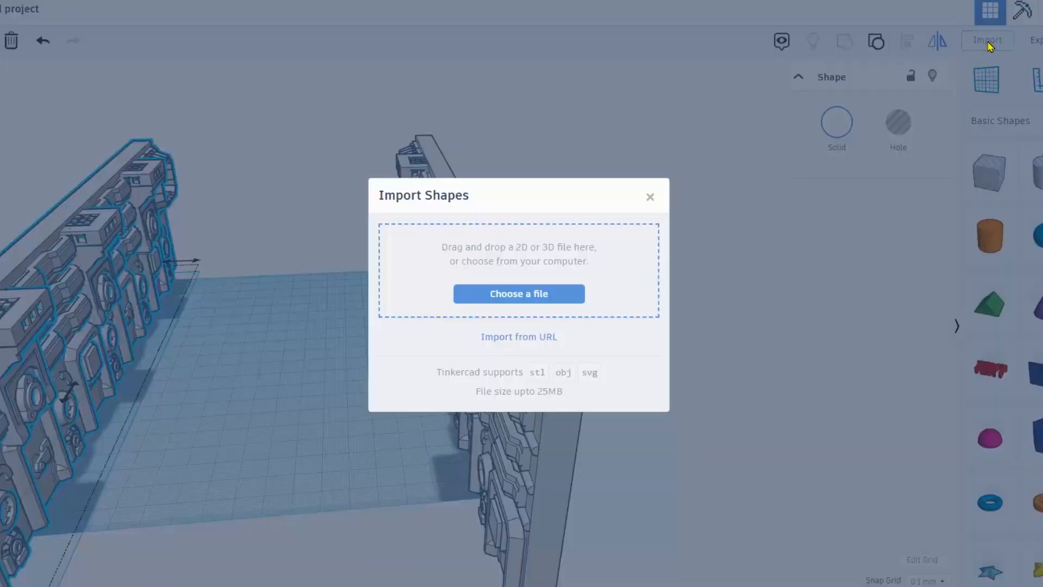
pyautogui.click(519, 293)
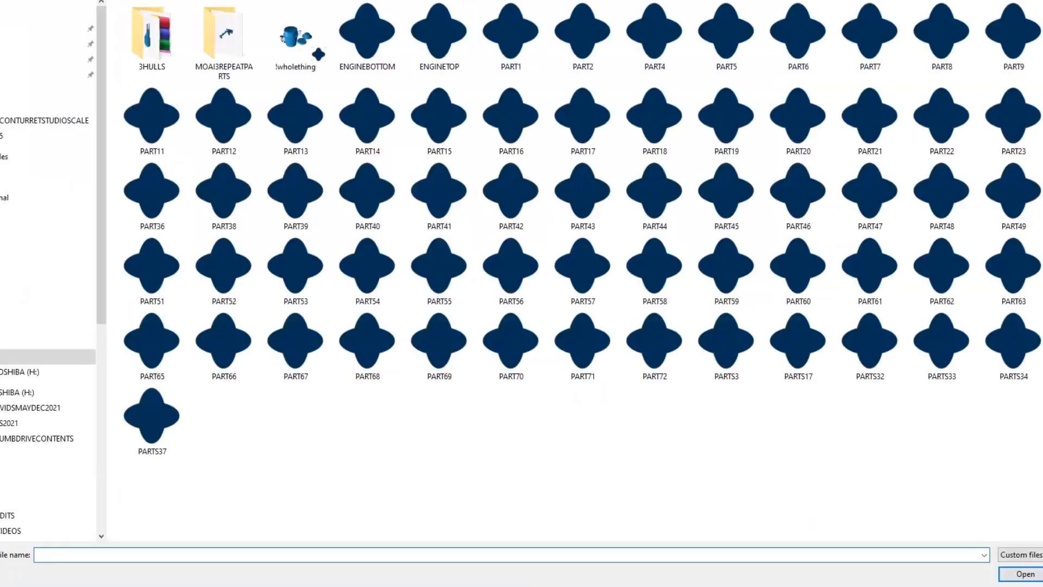
pyautogui.click(136, 1)
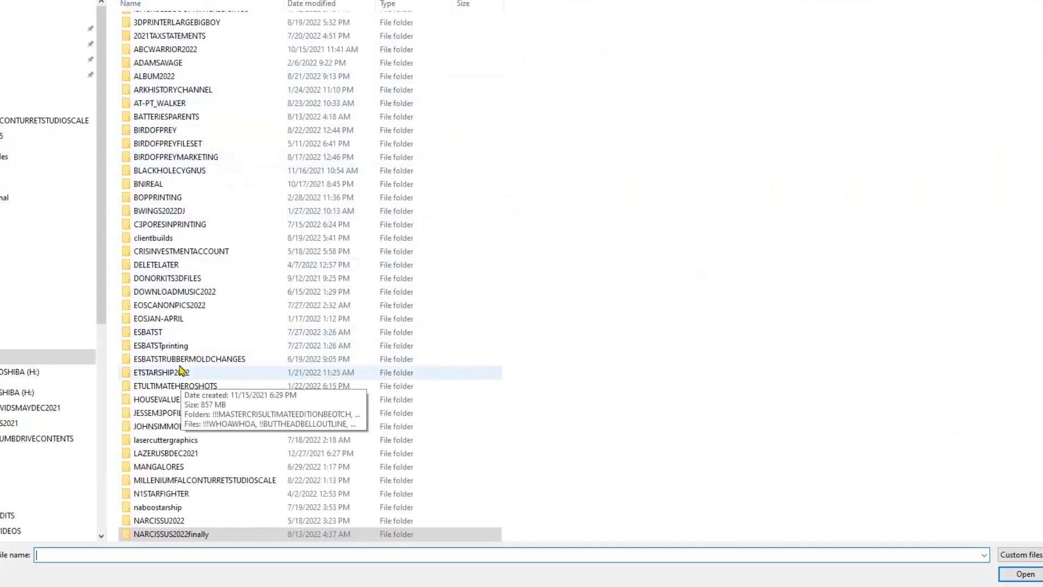
pyautogui.doubleClick(155, 332)
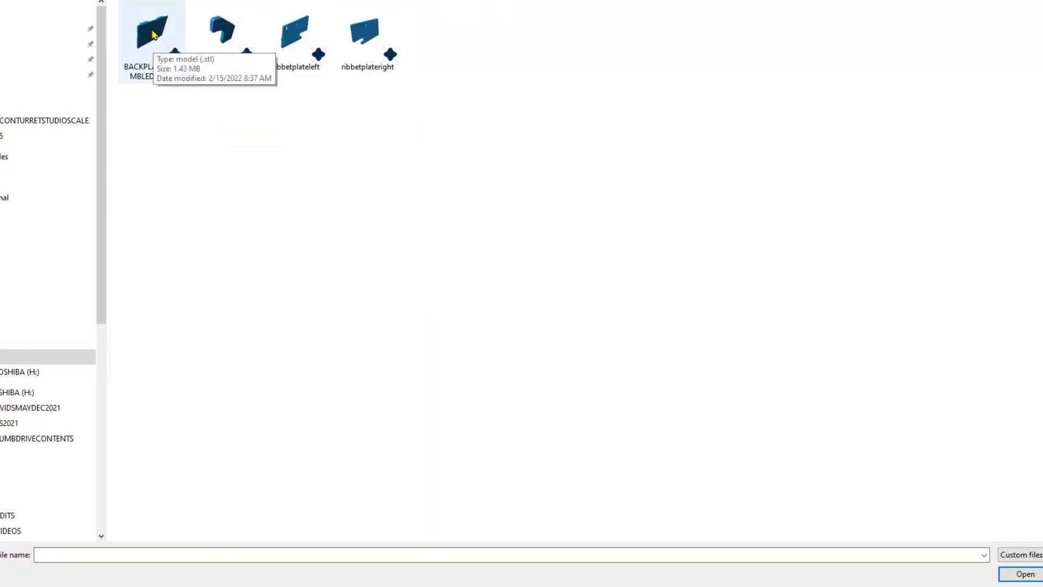
pyautogui.doubleClick(153, 35)
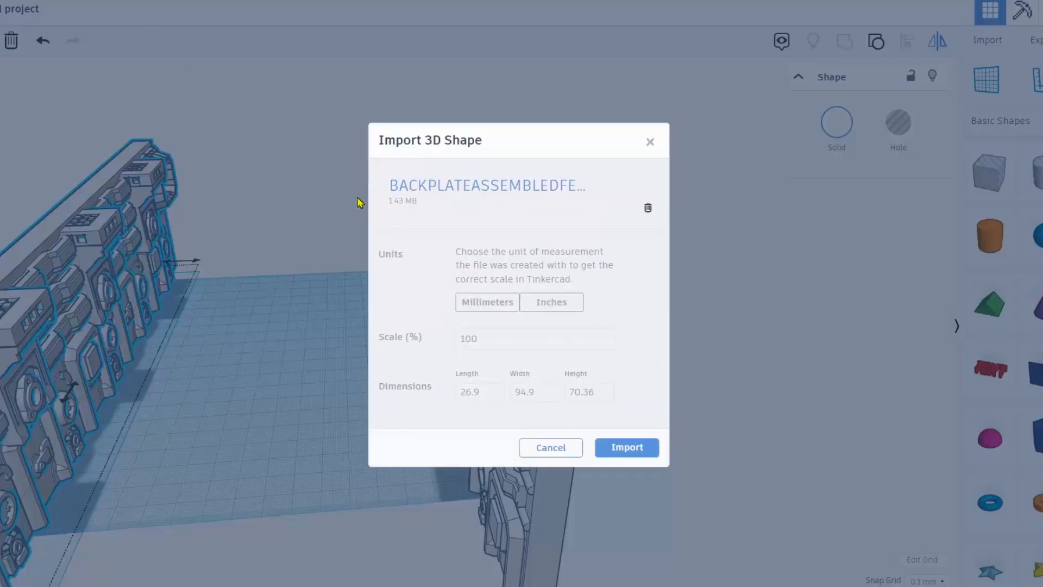
pyautogui.click(627, 446)
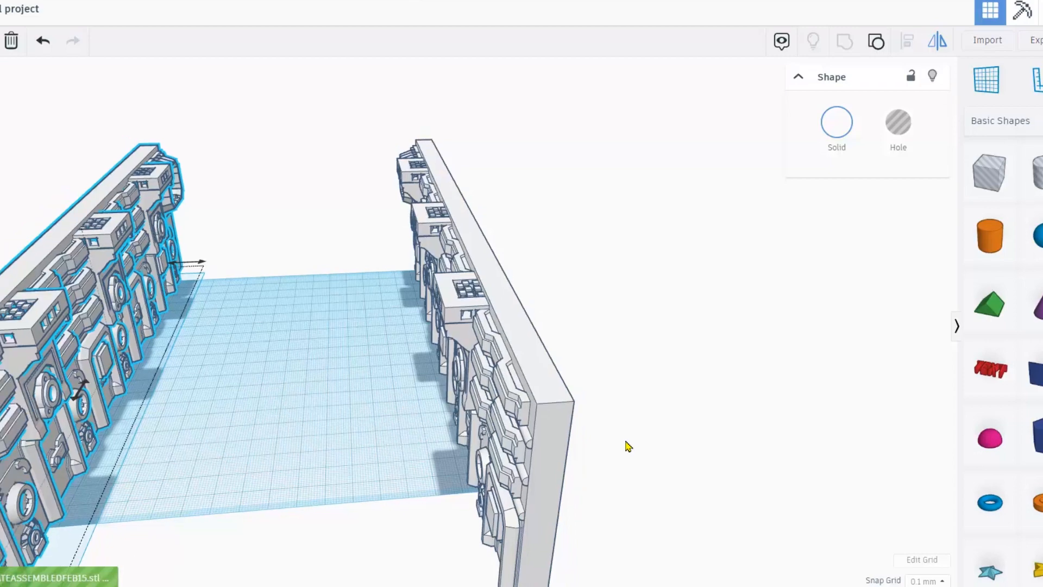
# Tilt the orange backplate upright and turn it to face into the room.
pyautogui.scroll(-3, 438, 419)
pyautogui.moveTo(535, 406); pyautogui.dragTo(286, 396, button='right')
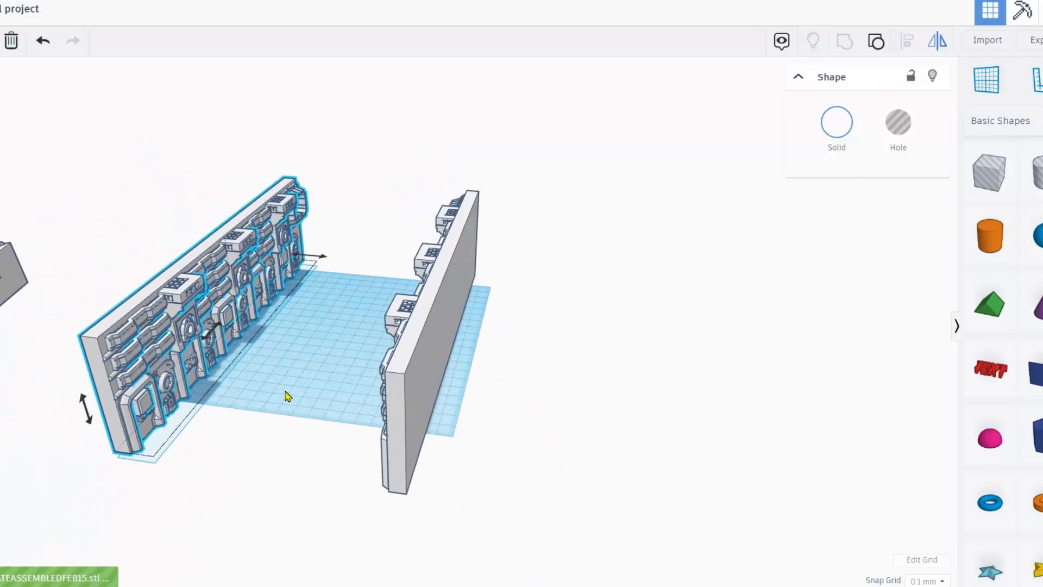
pyautogui.scroll(5, 286, 396)
pyautogui.moveTo(243, 341); pyautogui.dragTo(426, 341, button='middle')
pyautogui.scroll(-3, 288, 367)
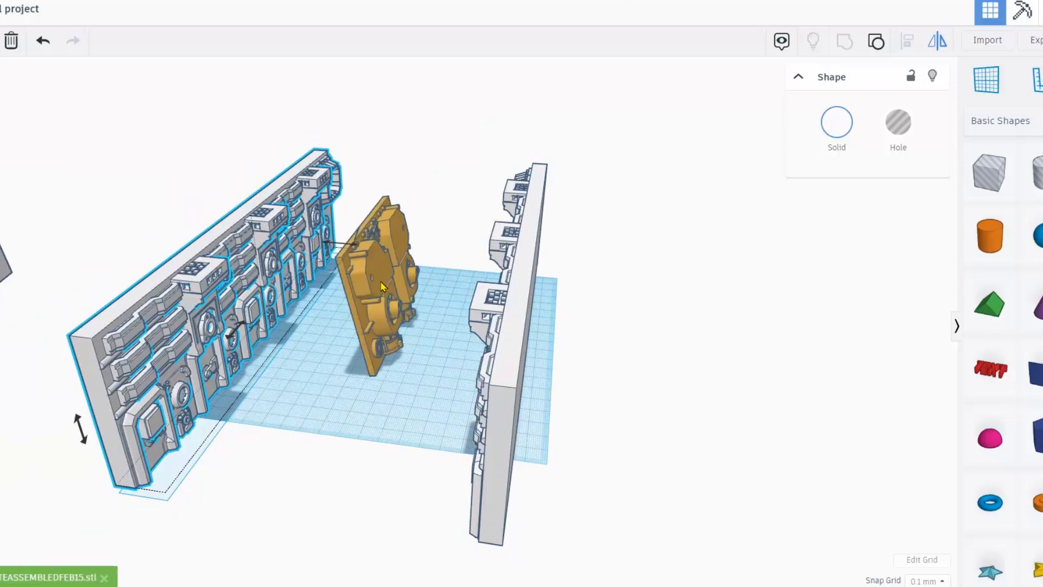
pyautogui.click(382, 286)
pyautogui.scroll(2, 383, 255)
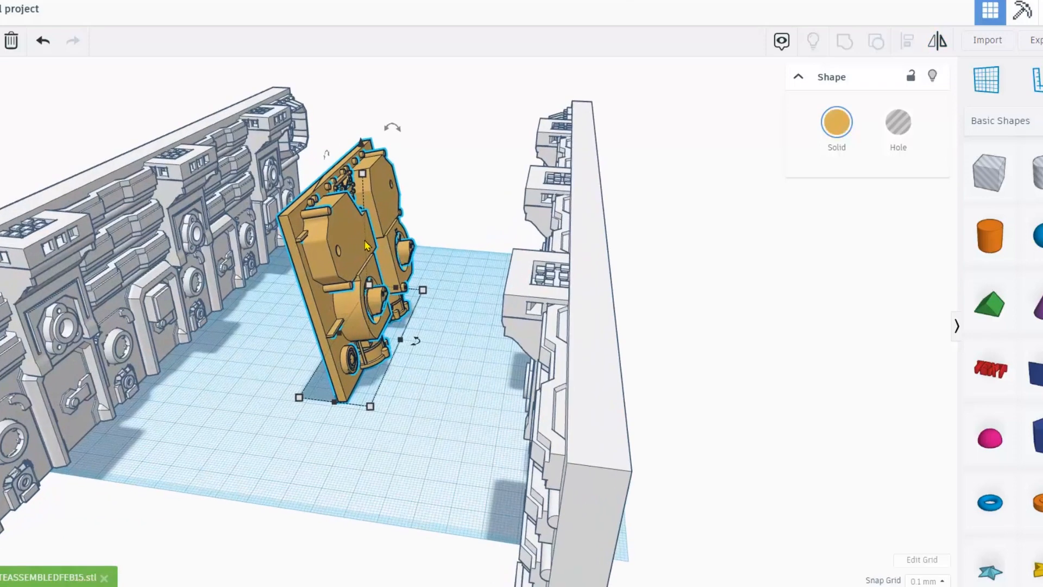
pyautogui.scroll(2, 384, 238)
pyautogui.moveTo(390, 126); pyautogui.dragTo(416, 104)
pyautogui.moveTo(414, 340); pyautogui.dragTo(313, 445)
# Move the backplate in line with the wall ends and stretch it to span between the two walls.
pyautogui.moveTo(423, 231); pyautogui.dragTo(401, 162)
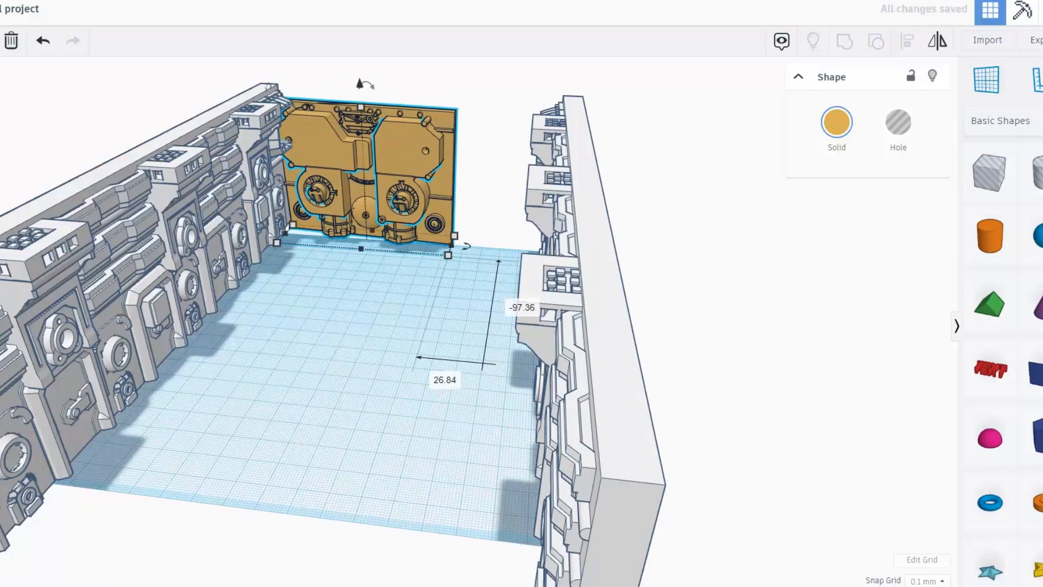
pyautogui.scroll(5, 401, 161)
pyautogui.moveTo(337, 304); pyautogui.dragTo(239, 357, button='right')
pyautogui.moveTo(412, 336); pyautogui.dragTo(377, 324)
pyautogui.scroll(-2, 499, 545)
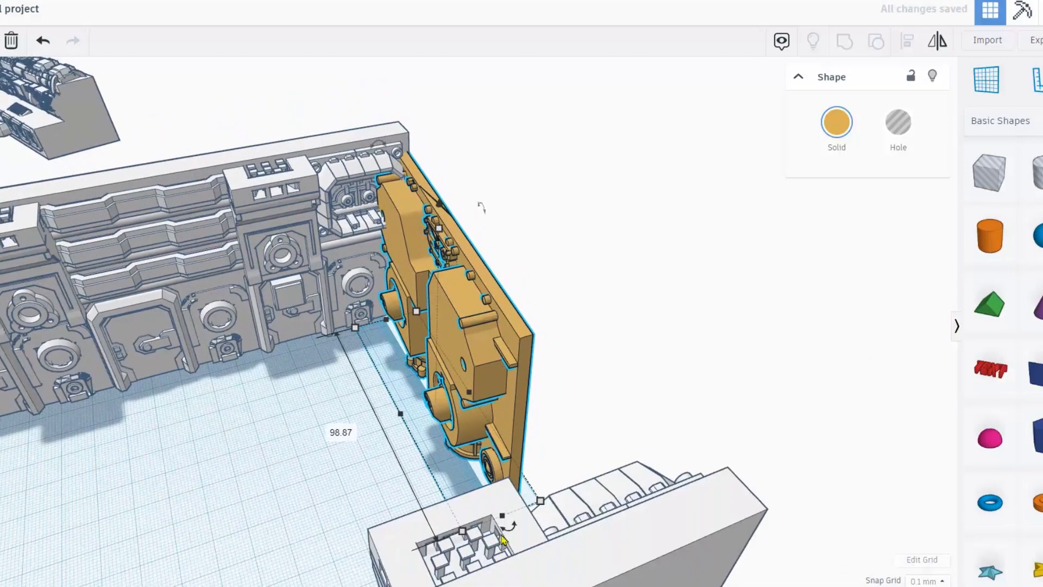
pyautogui.moveTo(505, 521); pyautogui.dragTo(642, 533)
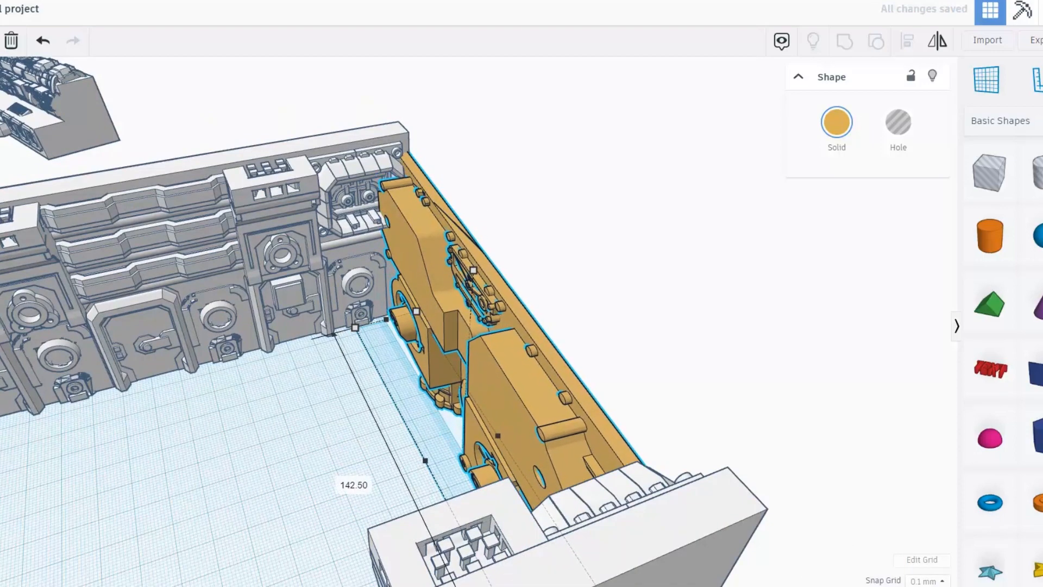
pyautogui.moveTo(641, 532); pyautogui.dragTo(385, 223, button='right')
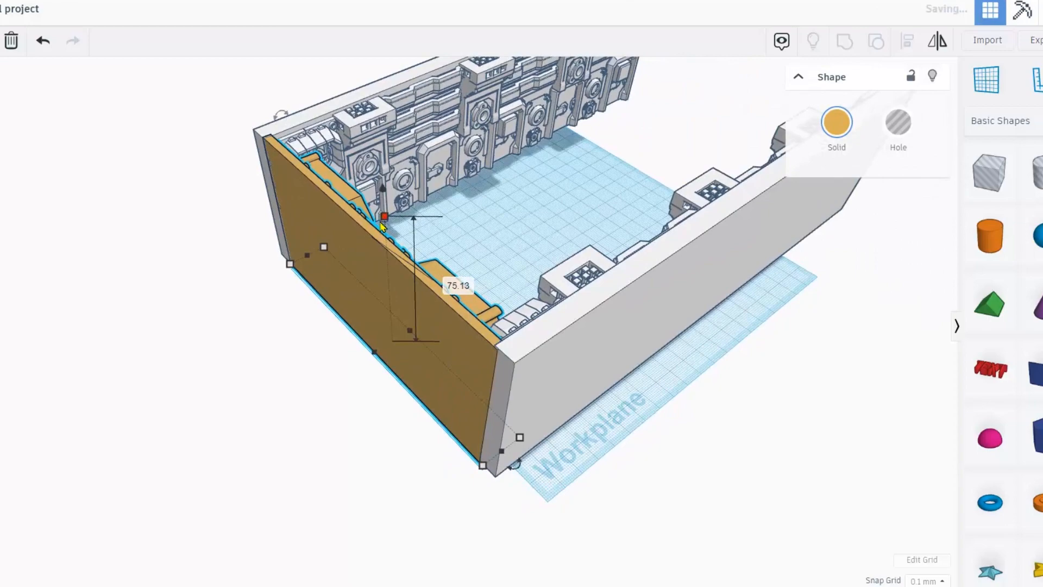
pyautogui.scroll(-3, 383, 227)
pyautogui.moveTo(383, 228); pyautogui.dragTo(343, 274, button='right')
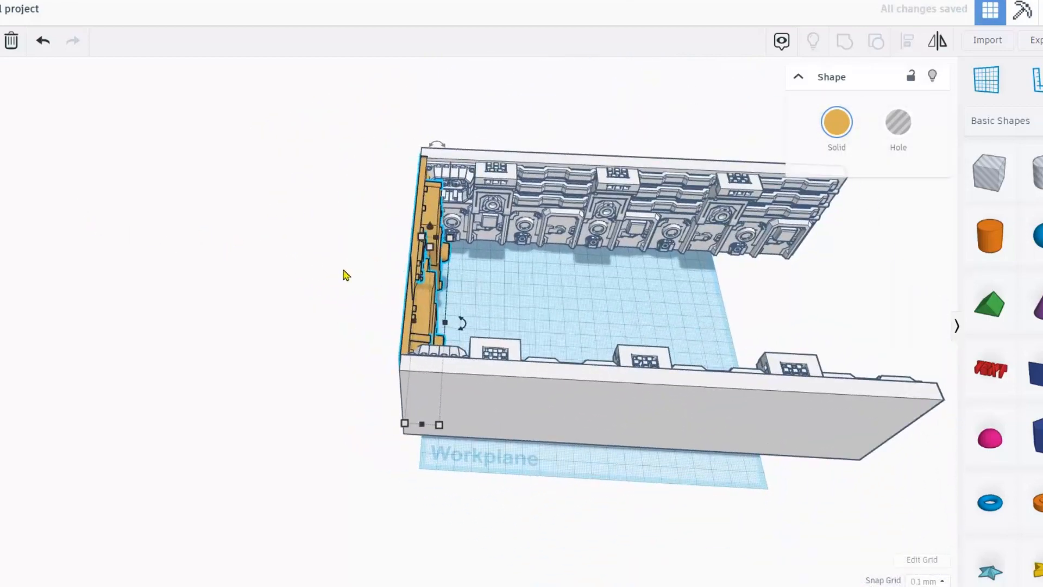
# Move the grey panel into the room's open end, rotate it 90° and slide it toward the front wall.
pyautogui.click(417, 289)
pyautogui.scroll(-4, 417, 290)
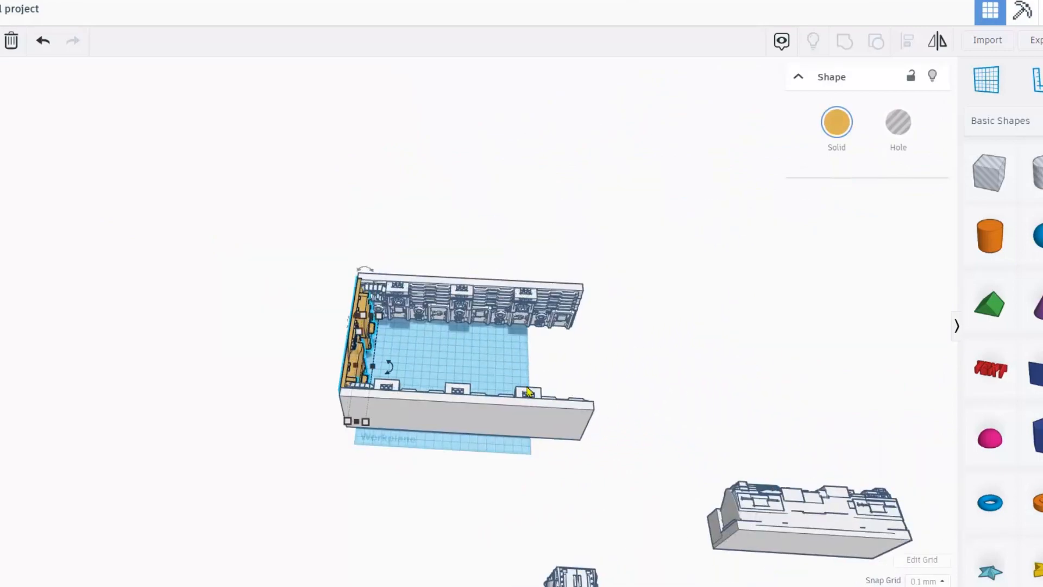
pyautogui.moveTo(784, 526); pyautogui.dragTo(548, 349)
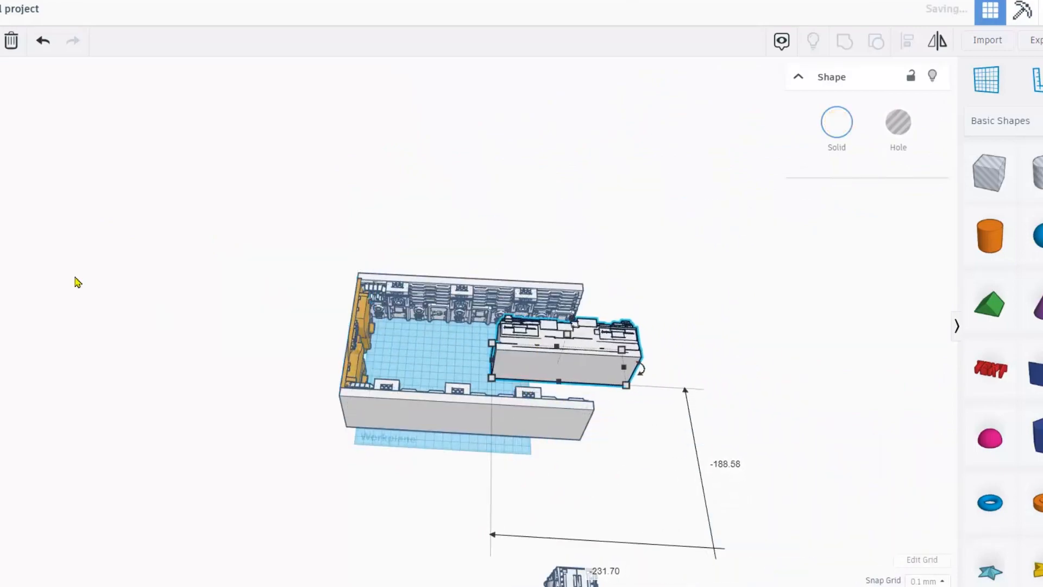
pyautogui.scroll(5, 592, 393)
pyautogui.scroll(-2, 597, 384)
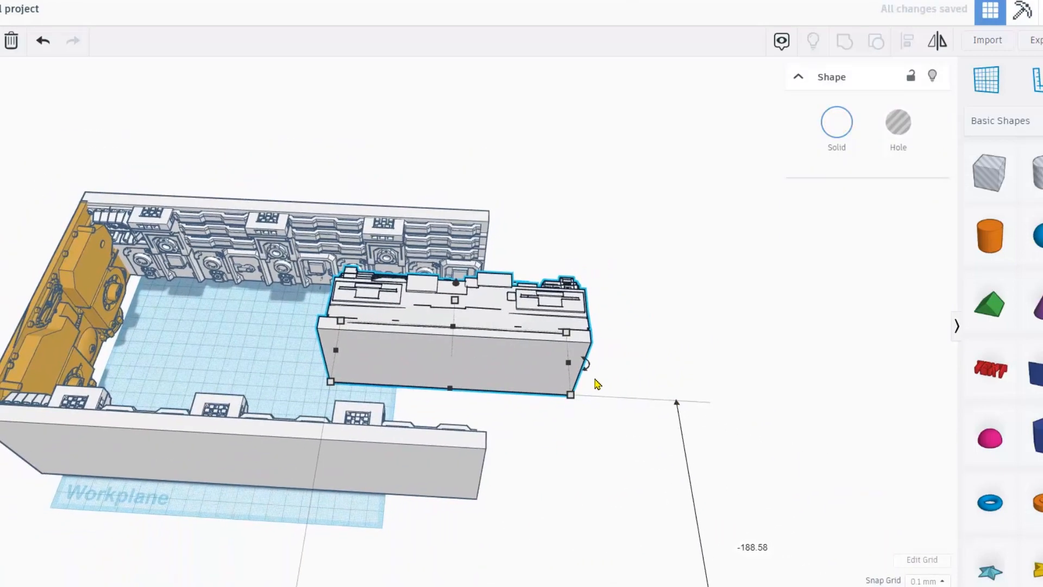
pyautogui.moveTo(588, 370); pyautogui.dragTo(549, 139)
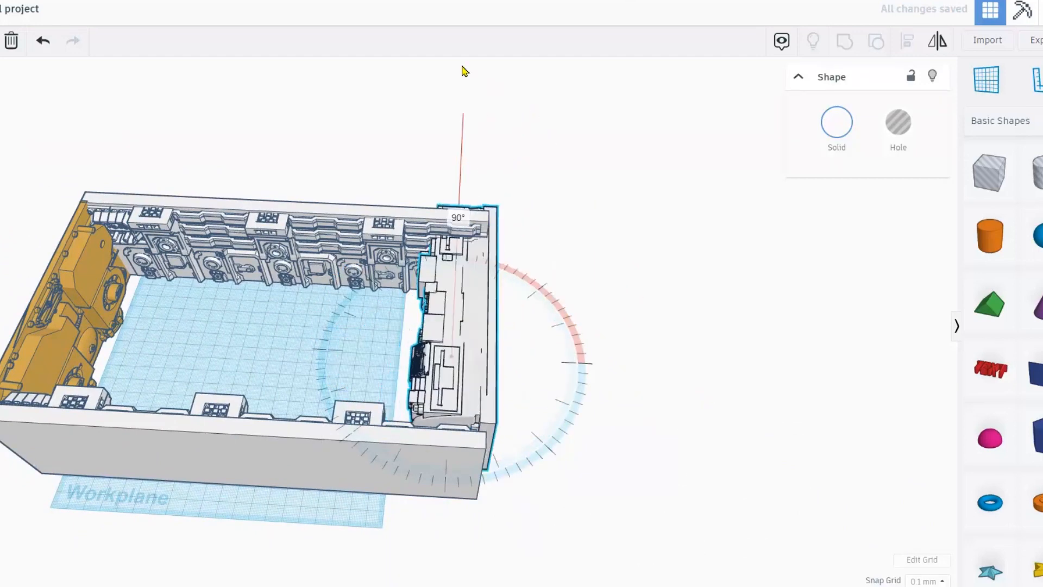
pyautogui.moveTo(510, 286); pyautogui.dragTo(528, 256, button='right')
pyautogui.moveTo(470, 303); pyautogui.dragTo(474, 319)
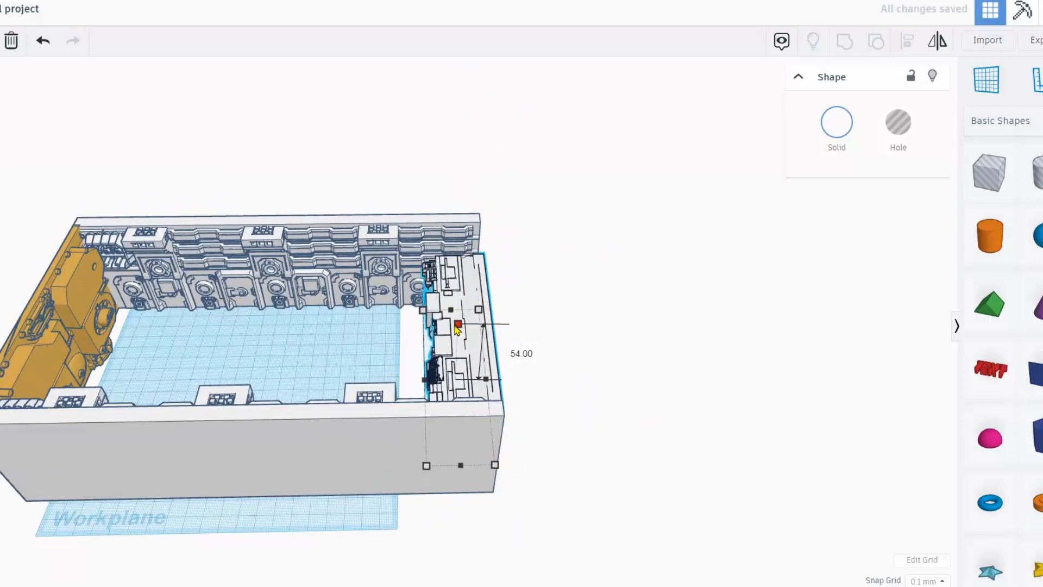
# Raise the grey panel slightly off the workplane, then start importing another part file.
pyautogui.moveTo(463, 345); pyautogui.dragTo(523, 322, button='right')
pyautogui.scroll(3, 467, 321)
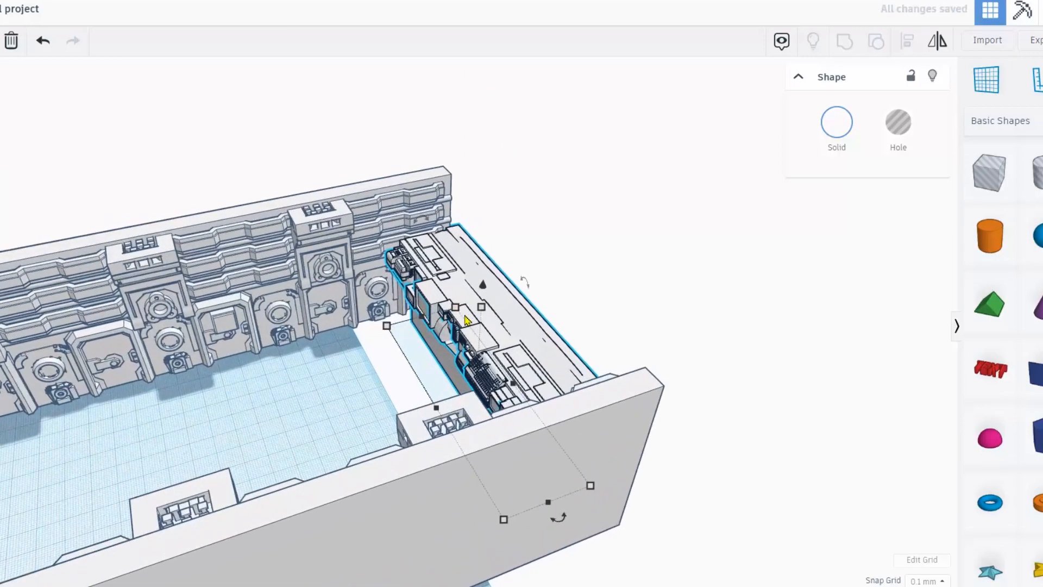
pyautogui.scroll(-5, 481, 311)
pyautogui.scroll(4, 420, 348)
pyautogui.moveTo(381, 370); pyautogui.dragTo(647, 418, button='right')
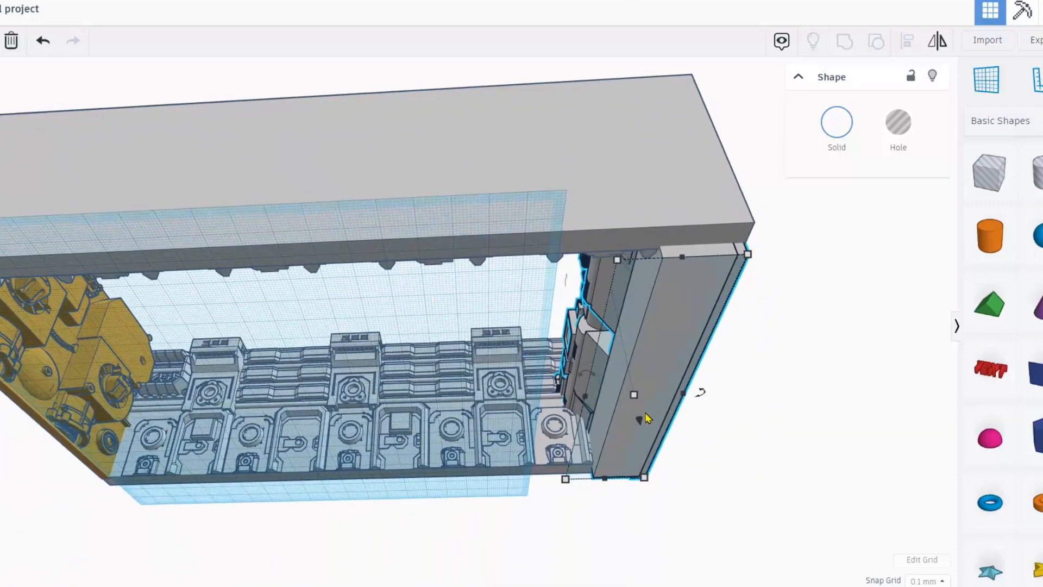
pyautogui.moveTo(639, 422); pyautogui.dragTo(638, 407)
pyautogui.moveTo(639, 408); pyautogui.dragTo(332, 353, button='right')
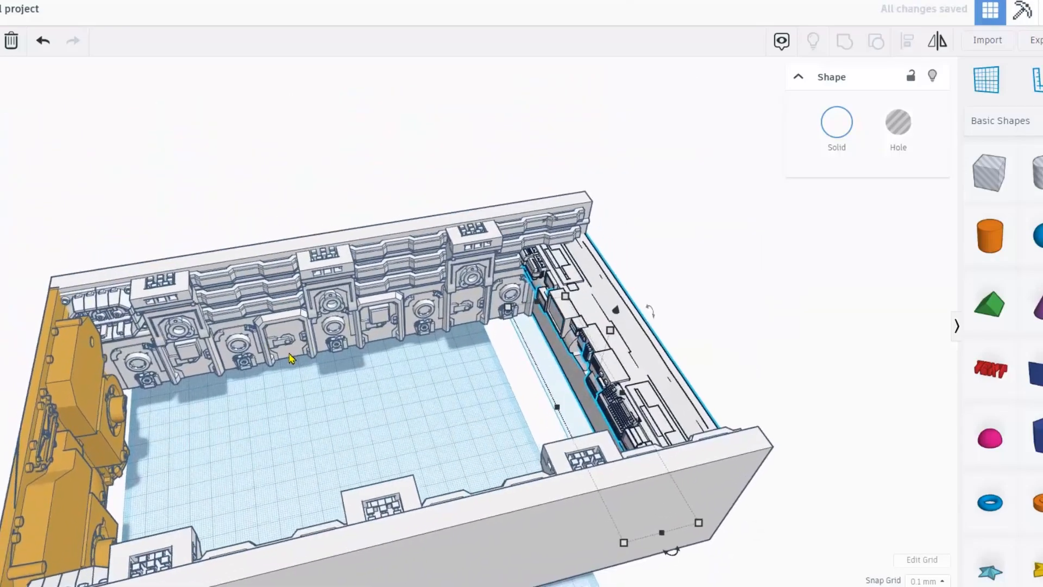
pyautogui.scroll(3, 267, 350)
pyautogui.moveTo(266, 351); pyautogui.dragTo(349, 337, button='right')
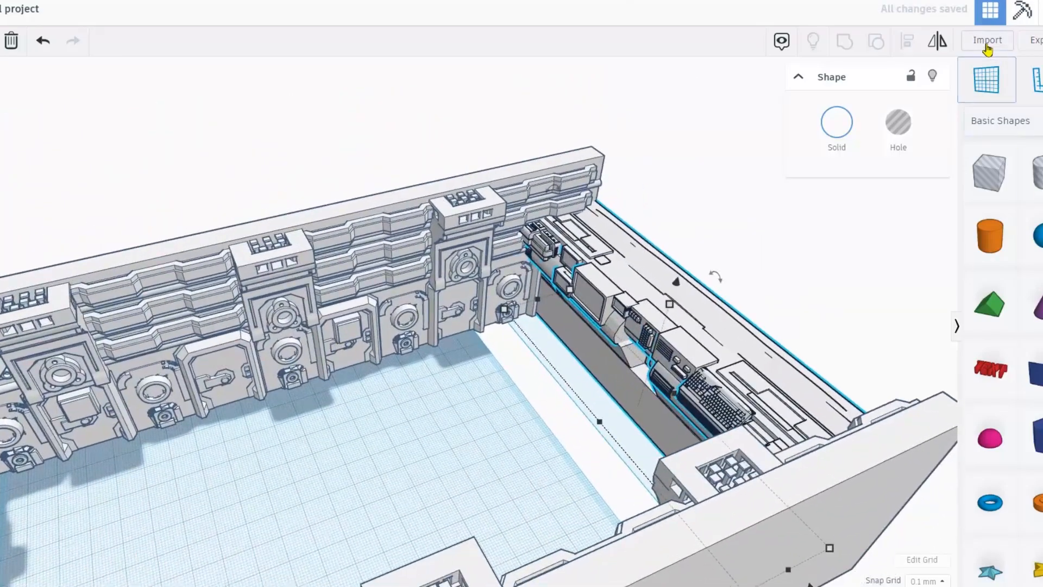
pyautogui.click(987, 41)
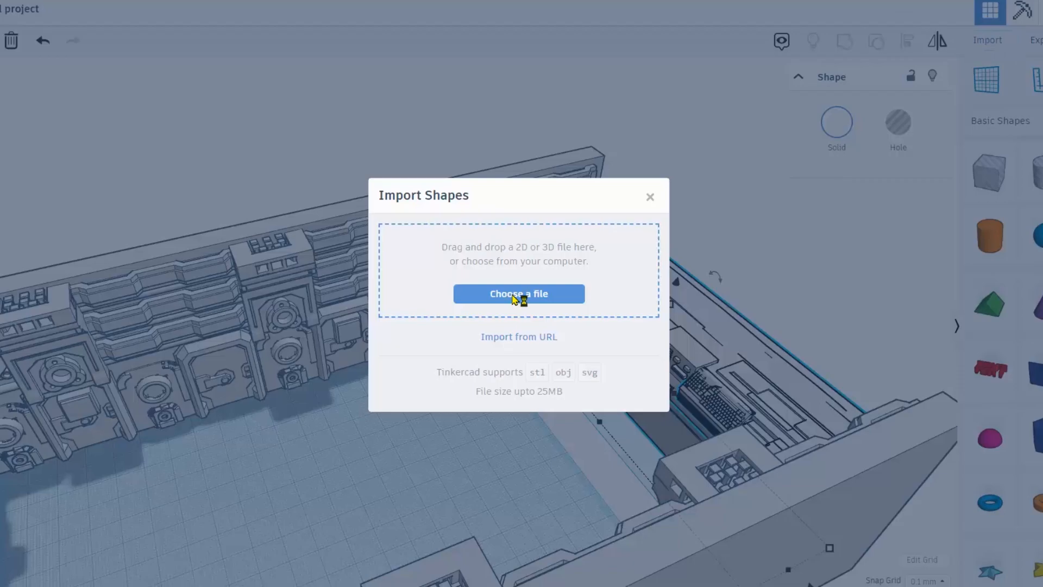
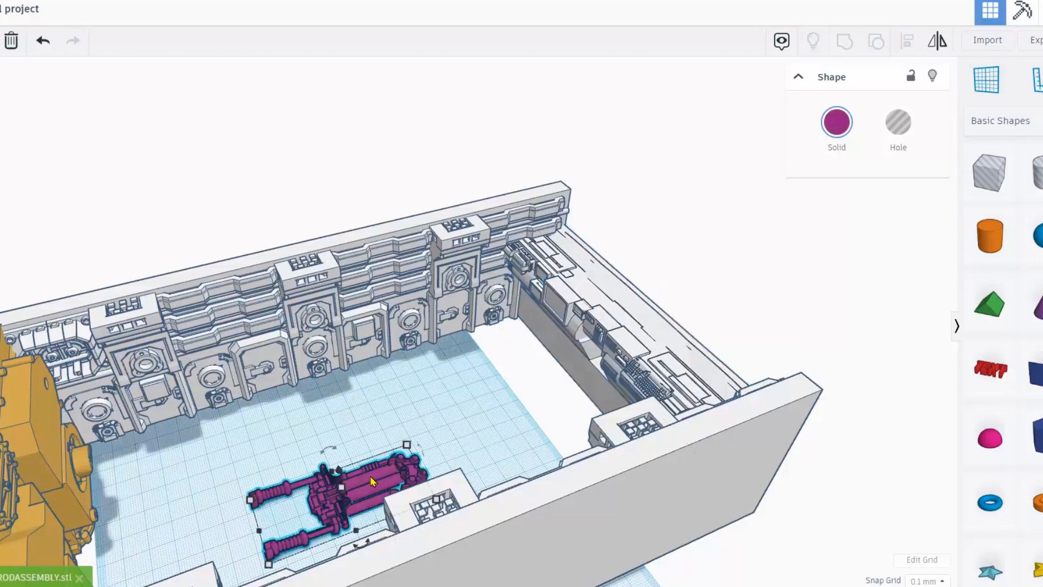
# Move the magenta pipe part to the back wall, raise it, and adjust its length and height.
pyautogui.moveTo(370, 480); pyautogui.dragTo(304, 313)
pyautogui.moveTo(361, 374); pyautogui.dragTo(329, 355, button='right')
pyautogui.scroll(2, 329, 354)
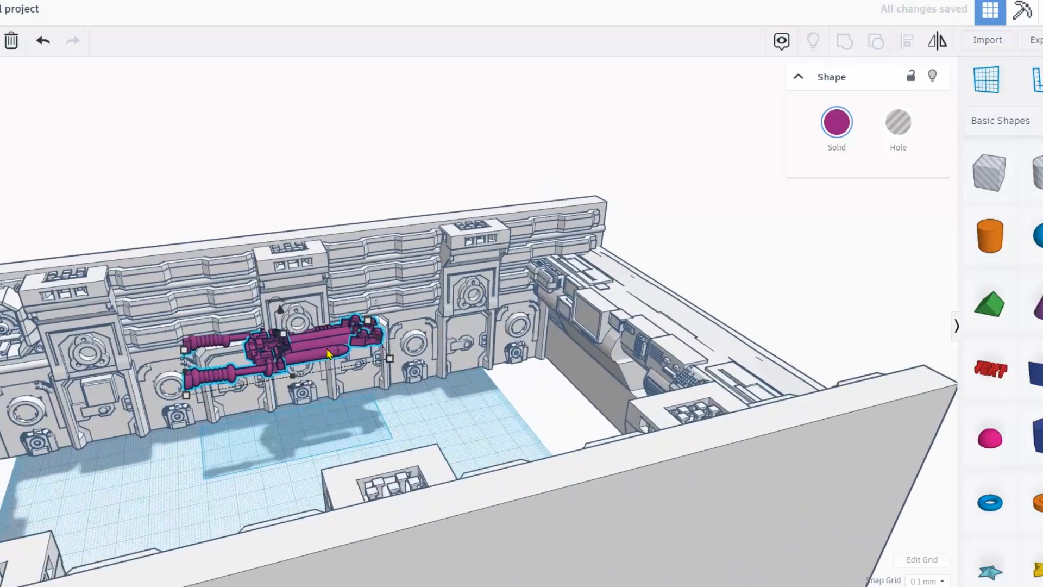
pyautogui.scroll(1, 329, 354)
pyautogui.moveTo(371, 344); pyautogui.dragTo(391, 337)
pyautogui.moveTo(278, 334); pyautogui.dragTo(283, 322)
pyautogui.moveTo(283, 322); pyautogui.dragTo(288, 219, button='right')
pyautogui.moveTo(379, 248); pyautogui.dragTo(357, 229, button='right')
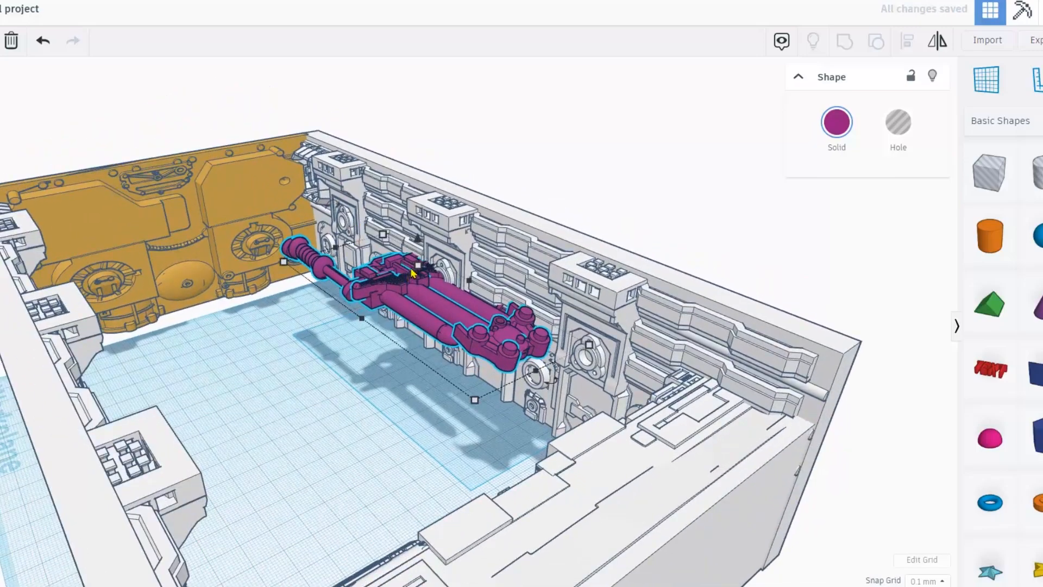
pyautogui.scroll(4, 410, 276)
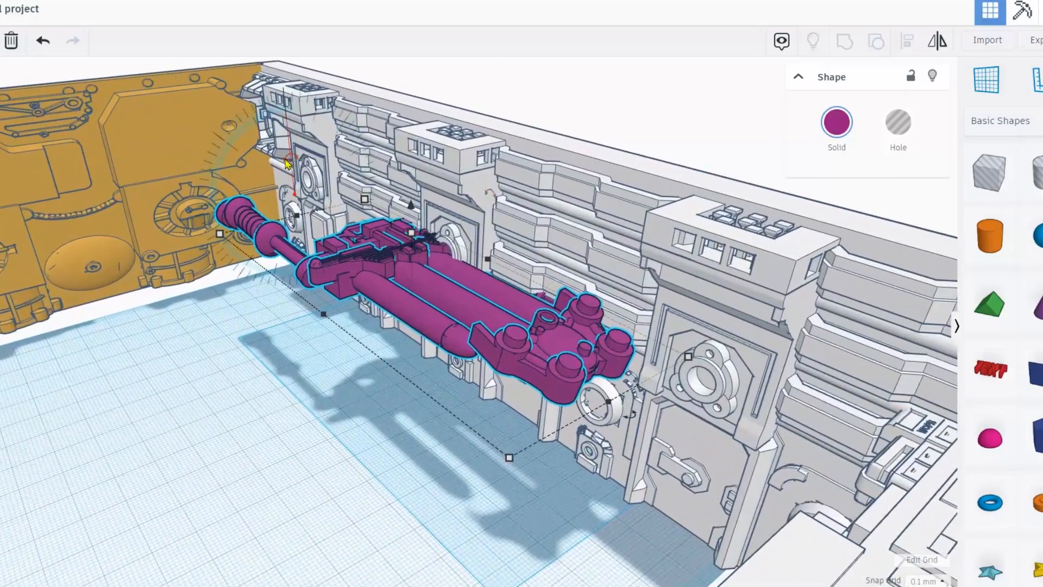
pyautogui.scroll(-3, 288, 164)
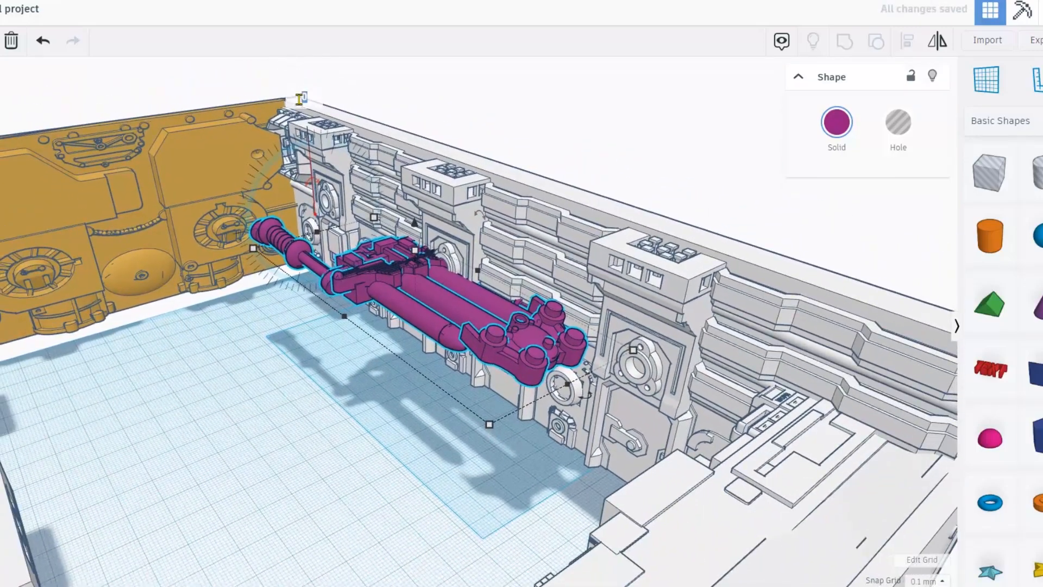
# Rotate the pipe part 90°, set it flat against the wall, and shrink it between the panels.
pyautogui.press('Return')
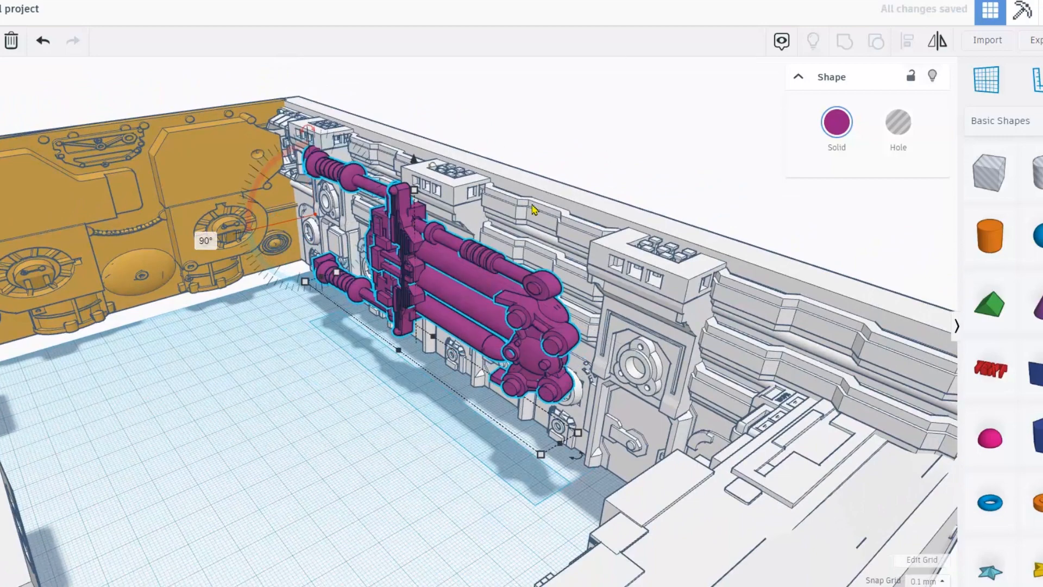
pyautogui.moveTo(415, 268); pyautogui.dragTo(384, 242)
pyautogui.moveTo(407, 306); pyautogui.dragTo(423, 298)
pyautogui.moveTo(403, 300); pyautogui.dragTo(550, 288, button='right')
pyautogui.moveTo(225, 317); pyautogui.dragTo(199, 317)
pyautogui.moveTo(199, 315); pyautogui.dragTo(181, 281, button='right')
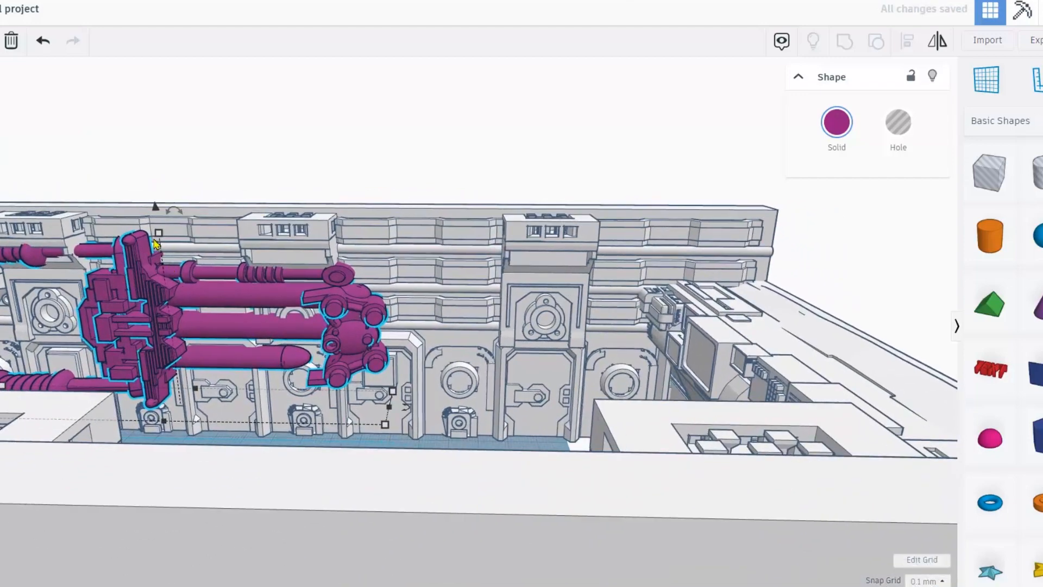
pyautogui.keyDown('shift'); pyautogui.moveTo(158, 235); pyautogui.dragTo(151, 281); pyautogui.keyUp('shift')
pyautogui.moveTo(196, 339); pyautogui.dragTo(200, 366, button='right')
pyautogui.moveTo(200, 305); pyautogui.dragTo(129, 295)
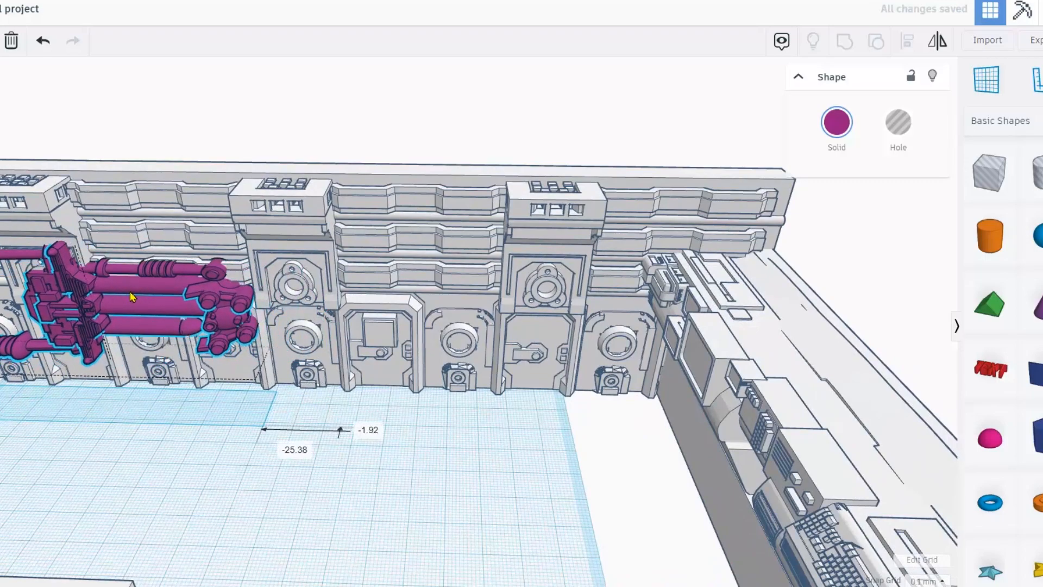
pyautogui.moveTo(160, 300); pyautogui.dragTo(353, 228, button='right')
# Colour the pipe assembly light blue.
pyautogui.click(835, 139)
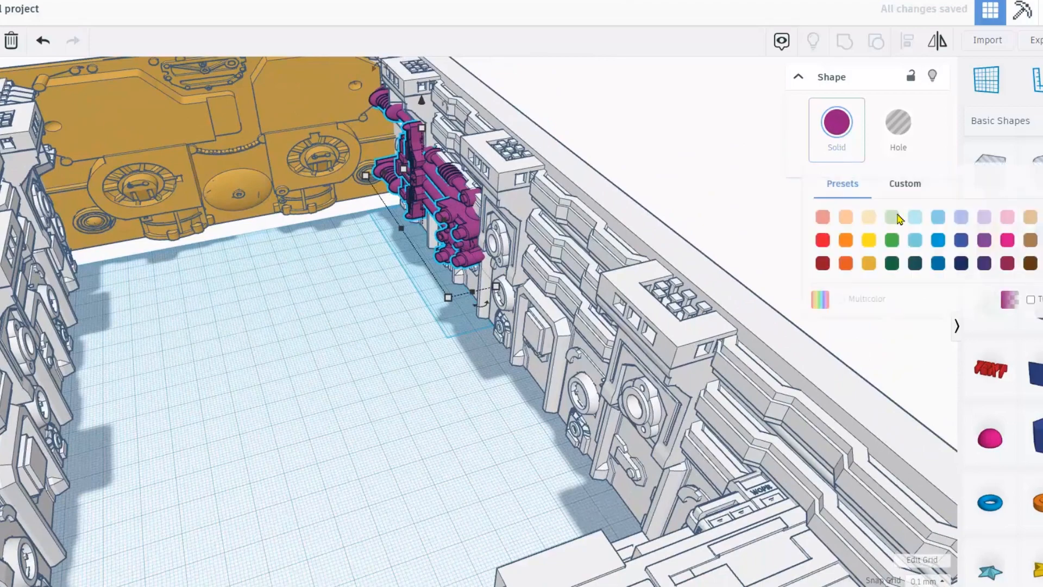
pyautogui.moveTo(720, 251); pyautogui.dragTo(491, 247, button='right')
pyautogui.scroll(3, 491, 247)
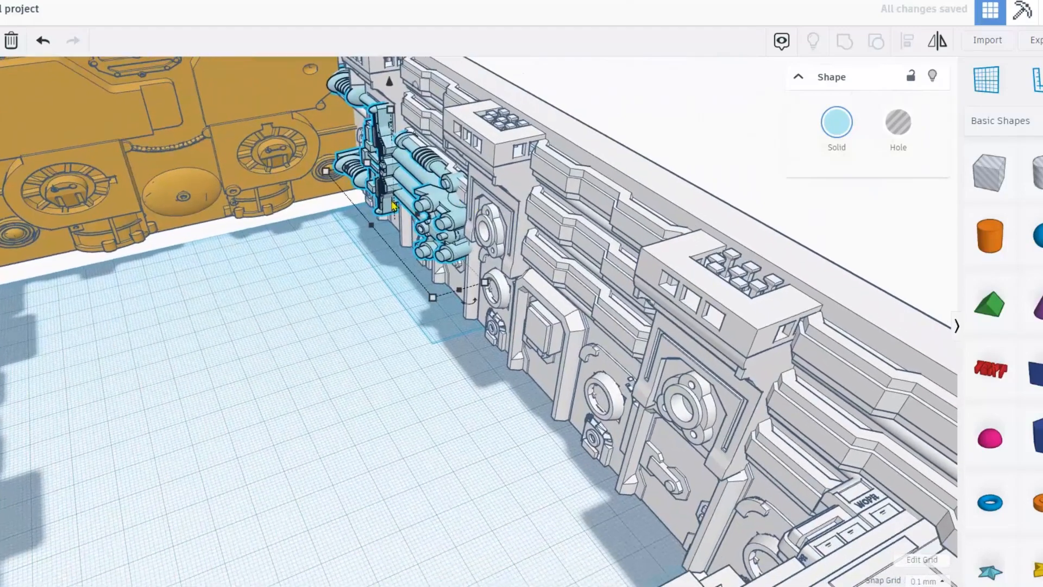
pyautogui.scroll(2, 435, 200)
pyautogui.scroll(3, 435, 200)
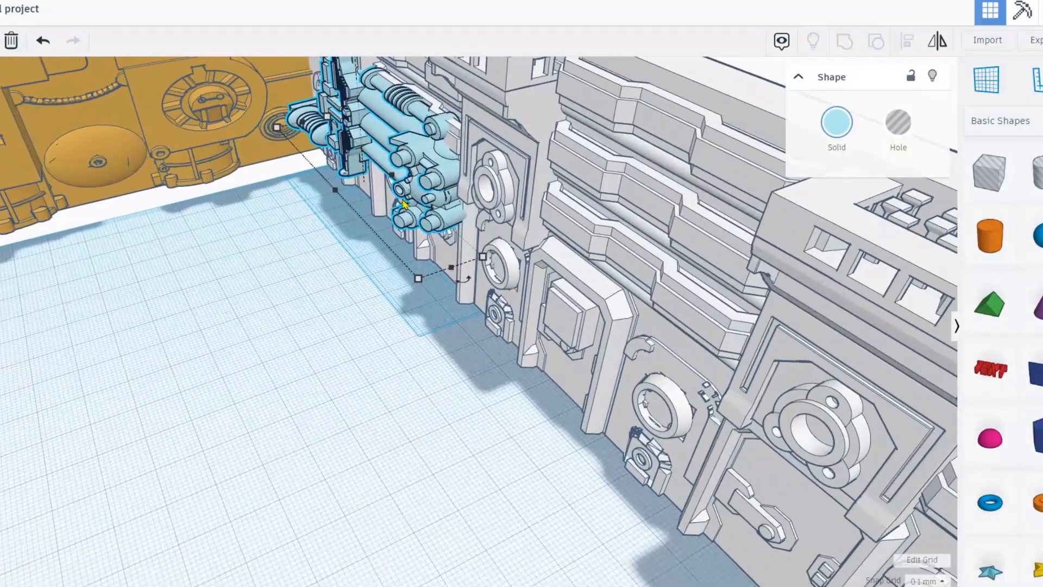
pyautogui.moveTo(390, 164); pyautogui.dragTo(395, 305, button='right')
pyautogui.moveTo(387, 311); pyautogui.dragTo(381, 313)
pyautogui.moveTo(318, 346); pyautogui.dragTo(403, 205, button='right')
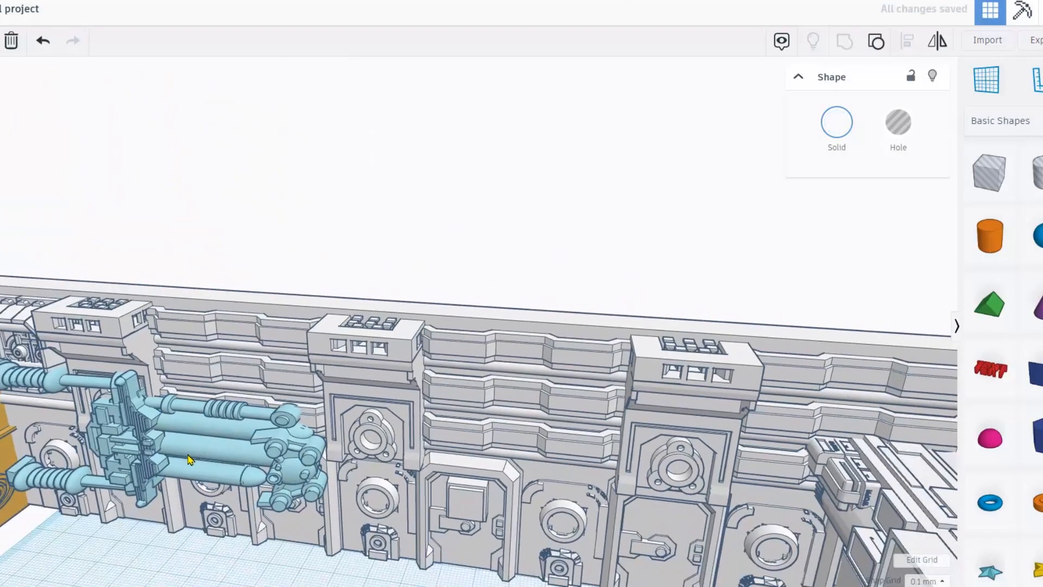
# Duplicate the light-blue pipe, slide and mirror the copy further right, then select the wall and both pipes.
pyautogui.click(189, 459)
pyautogui.click(262, 282)
pyautogui.click(197, 430)
pyautogui.click(259, 279)
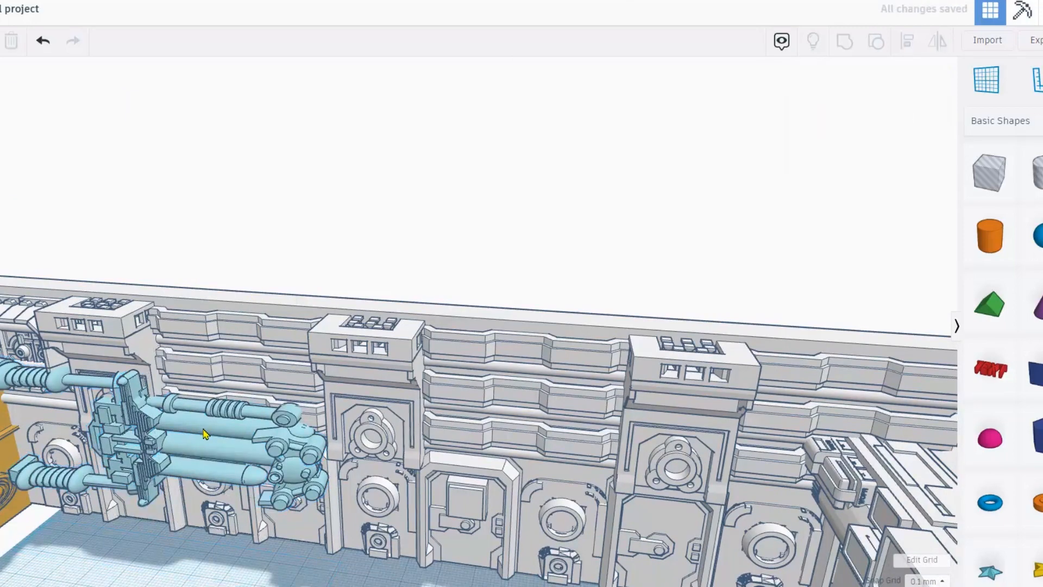
pyautogui.click(206, 433)
pyautogui.press('Right')
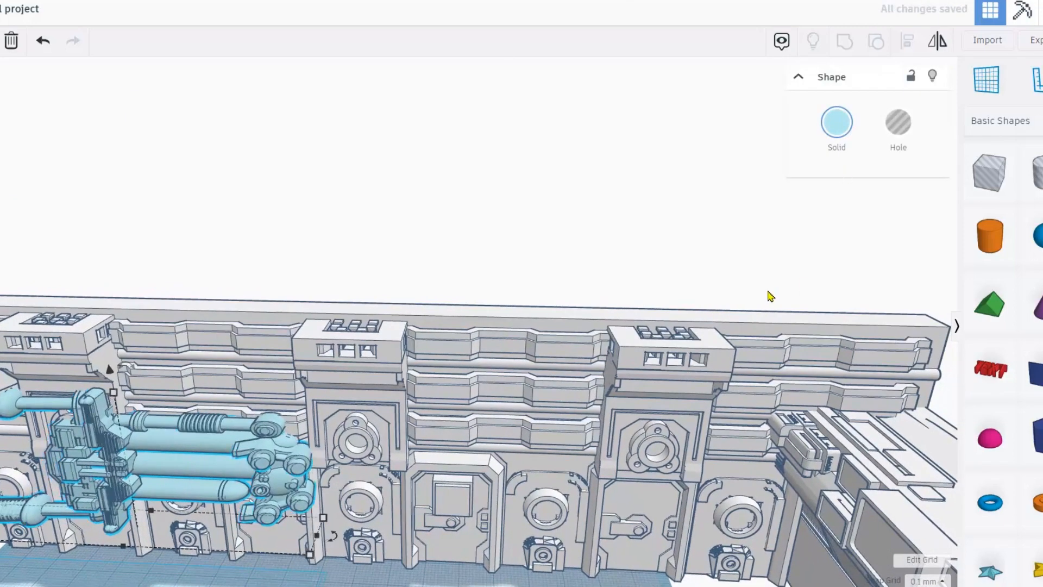
pyautogui.press('Right')
pyautogui.press('Right')
pyautogui.press('Right')
pyautogui.press('Right')
pyautogui.press('Right')
pyautogui.press('Right')
pyautogui.press('Right')
pyautogui.press('Right')
pyautogui.press('Right')
pyautogui.press('Right')
pyautogui.press('Right')
pyautogui.press('Right')
pyautogui.press('Right')
pyautogui.press('Right')
pyautogui.press('Right')
pyautogui.press('Right')
pyautogui.press('Right')
pyautogui.press('Right')
pyautogui.press('Right')
pyautogui.press('Right')
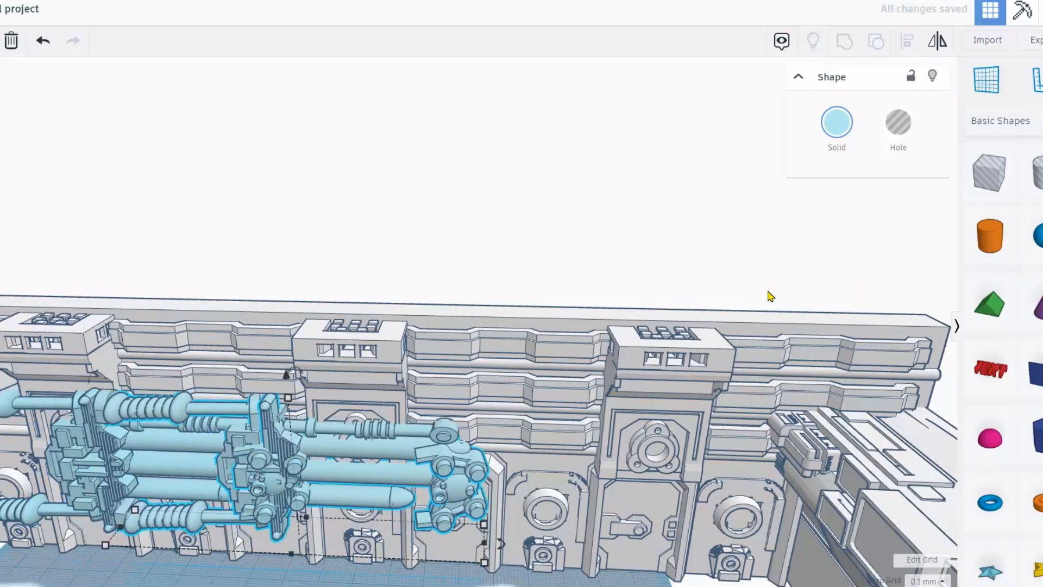
pyautogui.press('Right')
pyautogui.press('Right')
pyautogui.press('Right')
pyautogui.press('Right')
pyautogui.press('Right')
pyautogui.press('Right')
pyautogui.press('Right')
pyautogui.press('Right')
pyautogui.press('Right')
pyautogui.press('Right')
pyautogui.press('Right')
pyautogui.press('Right')
pyautogui.press('Right')
pyautogui.press('Right')
pyautogui.press('Right')
pyautogui.press('Right')
pyautogui.press('Right')
pyautogui.press('Right')
pyautogui.press('Right')
pyautogui.press('Right')
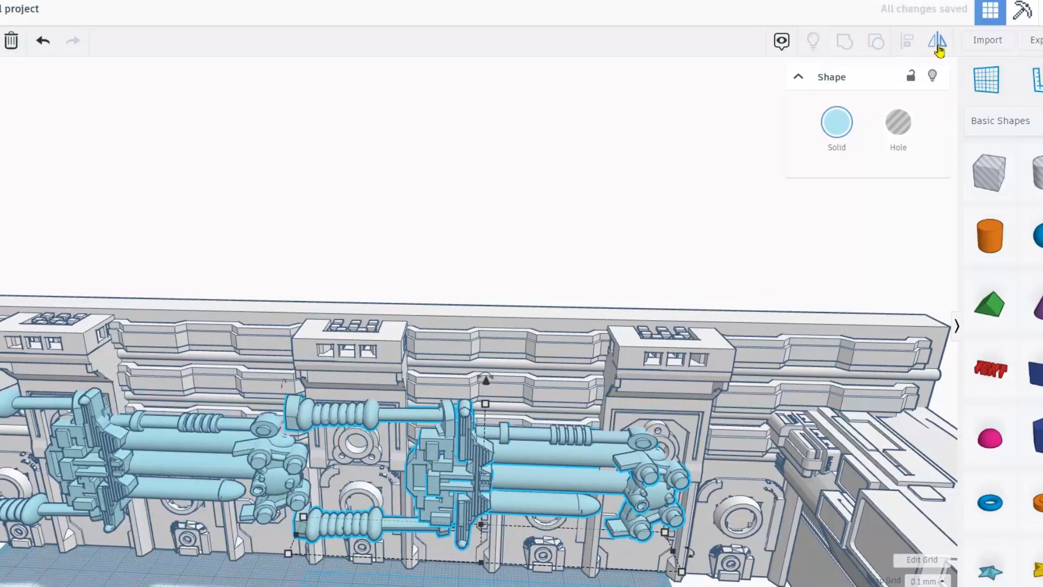
pyautogui.click(483, 575)
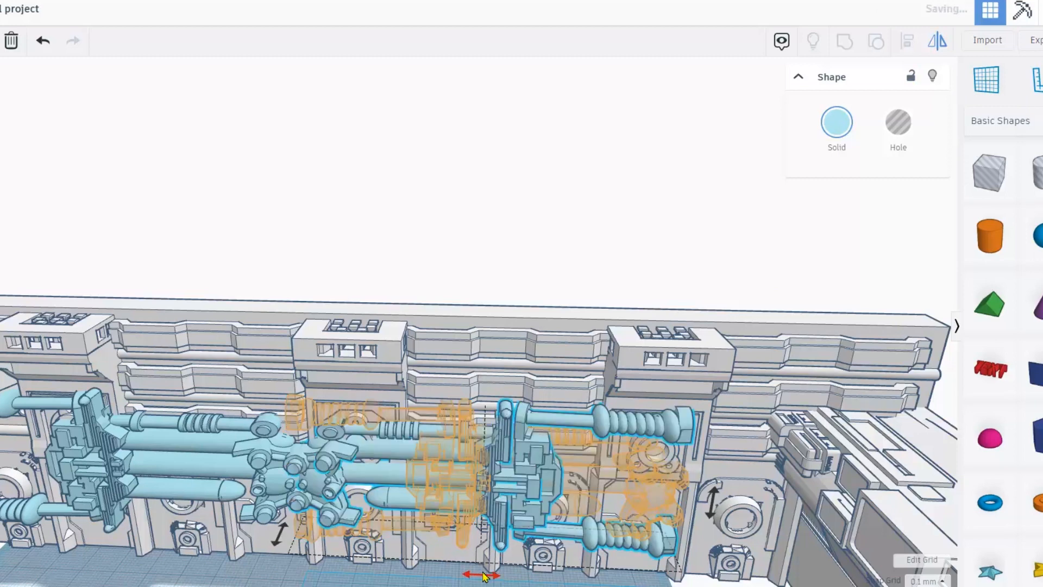
pyautogui.press('Right')
pyautogui.press('Right')
pyautogui.press('Right')
pyautogui.press('Right')
pyautogui.press('Right')
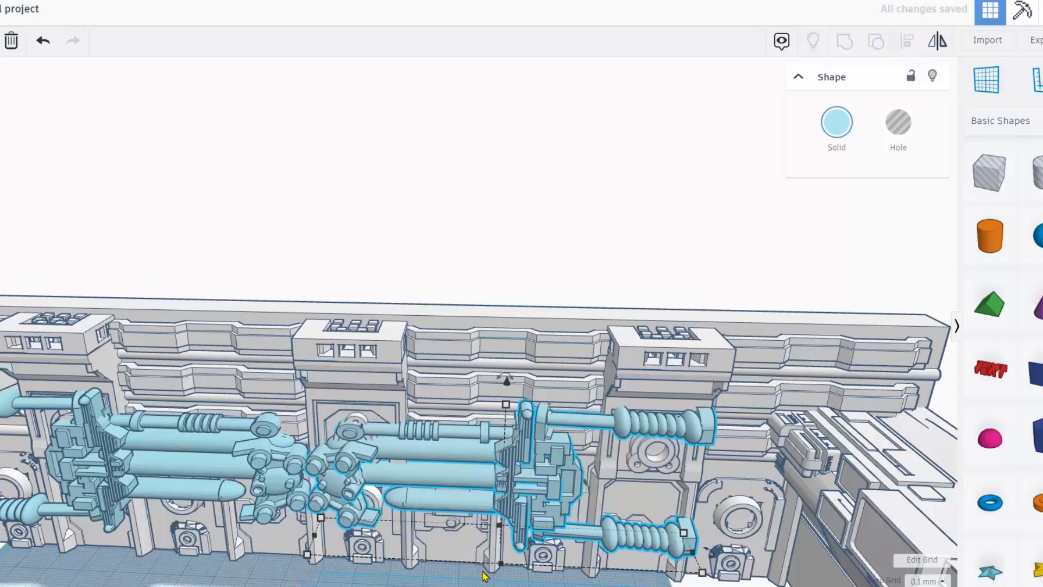
pyautogui.scroll(-3, 198, 279)
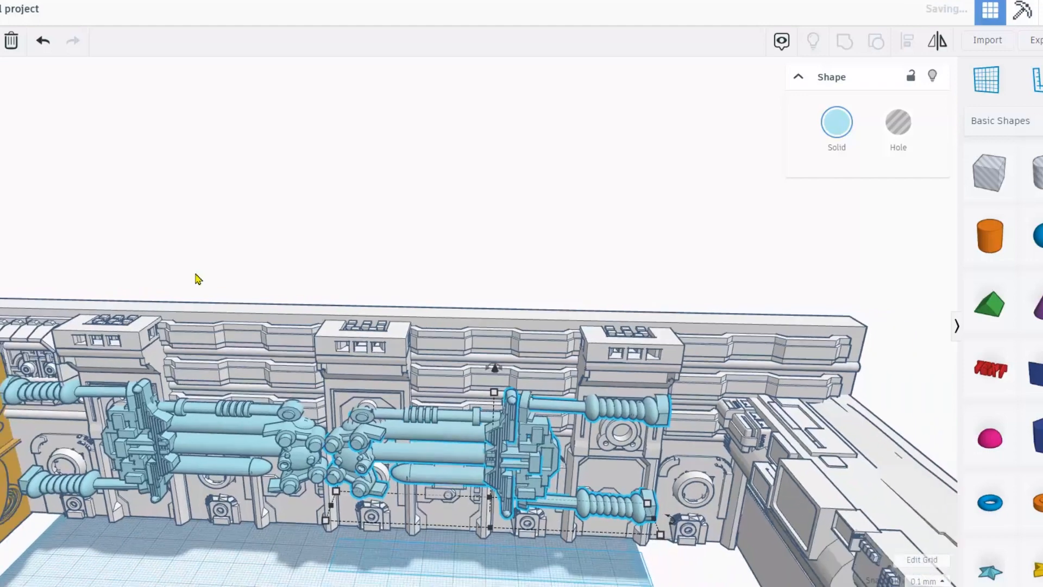
pyautogui.moveTo(481, 503); pyautogui.dragTo(653, 350)
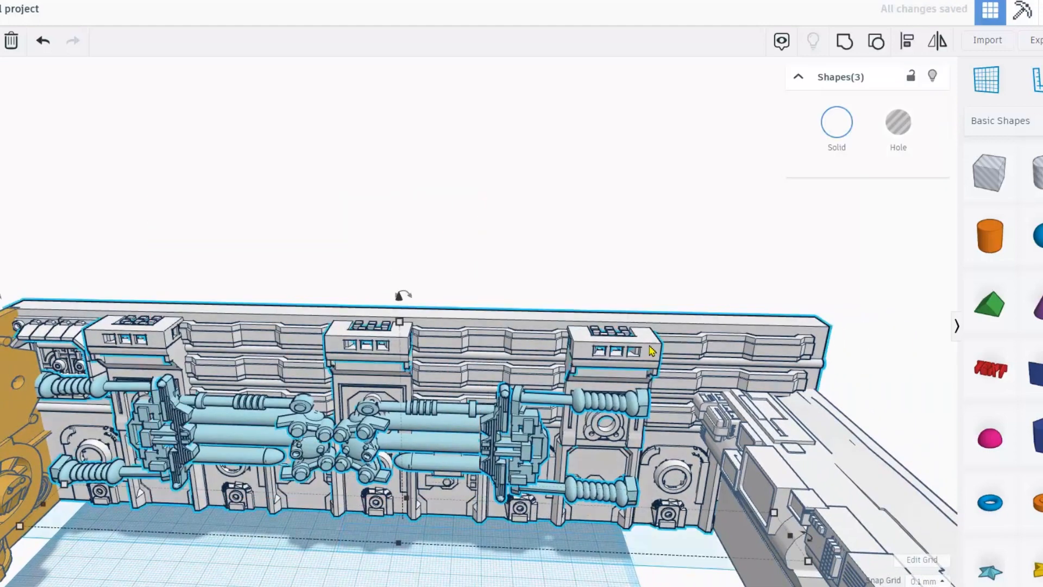
# Colour the wall and both pipe assemblies white, then import PILOTCHAIR1.stl at 100% scale.
pyautogui.click(842, 120)
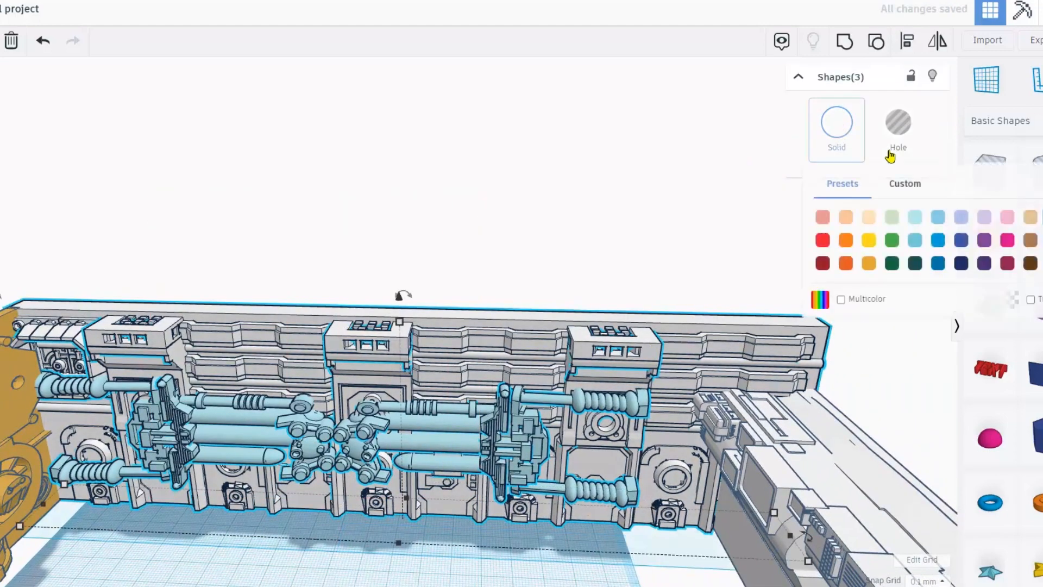
pyautogui.click(1042, 219)
pyautogui.moveTo(457, 165); pyautogui.dragTo(114, 423, button='right')
pyautogui.scroll(4, 389, 438)
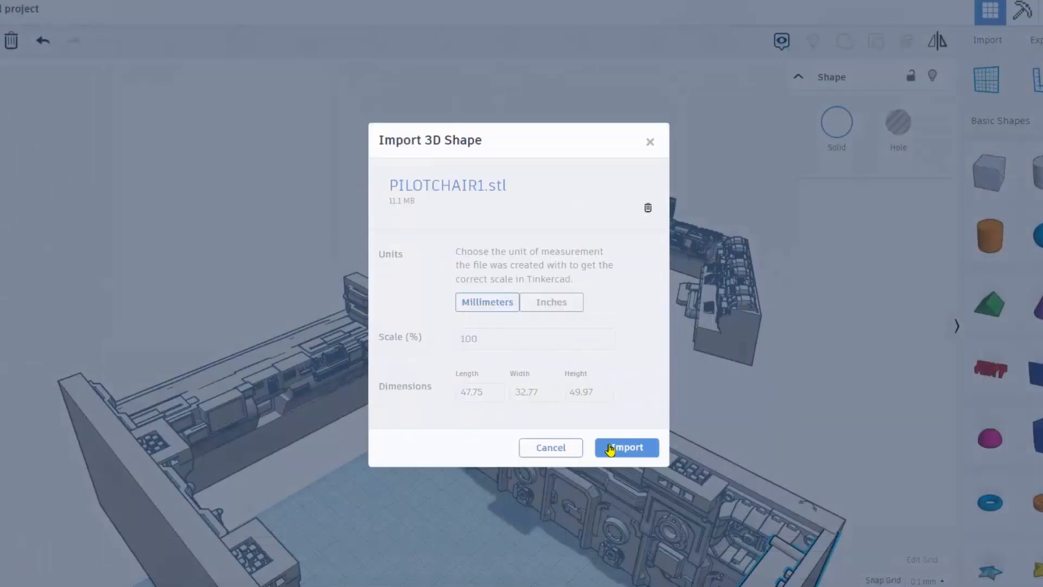
pyautogui.click(611, 449)
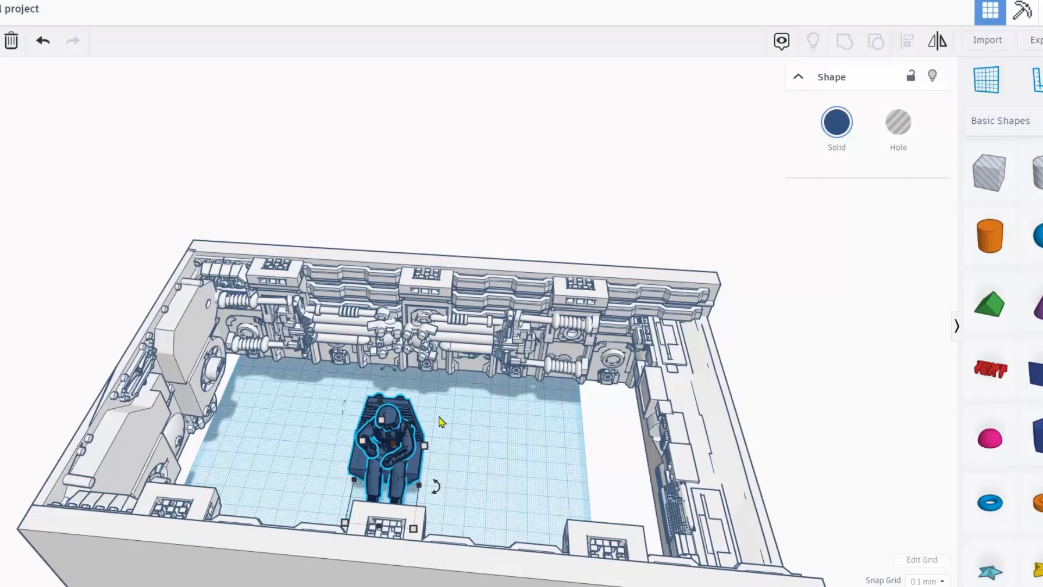
# Move the pilot chair to the room's right side, colour it light cyan, and turn it about 60°.
pyautogui.moveTo(440, 420); pyautogui.dragTo(605, 391)
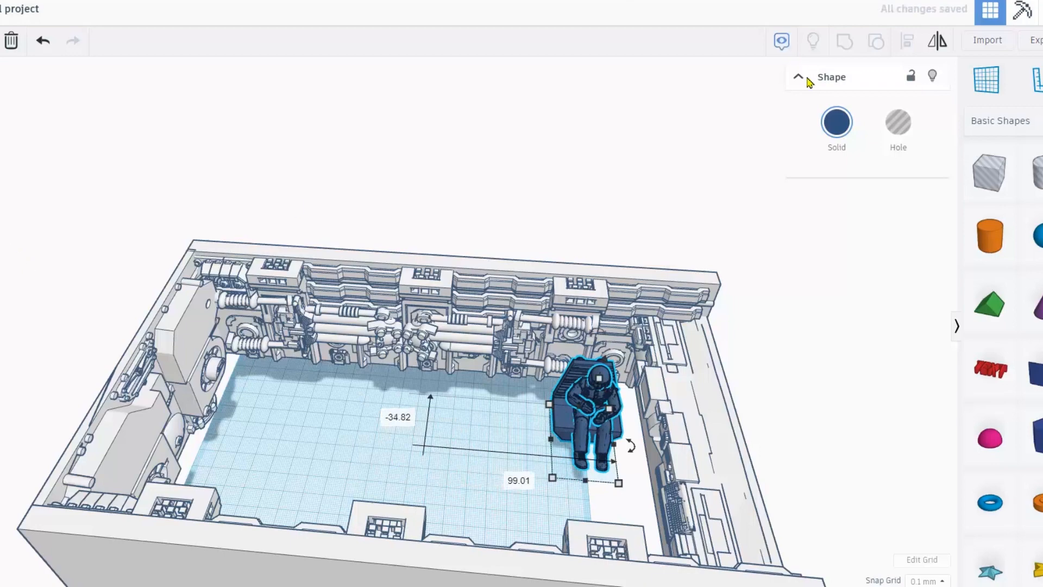
pyautogui.click(847, 127)
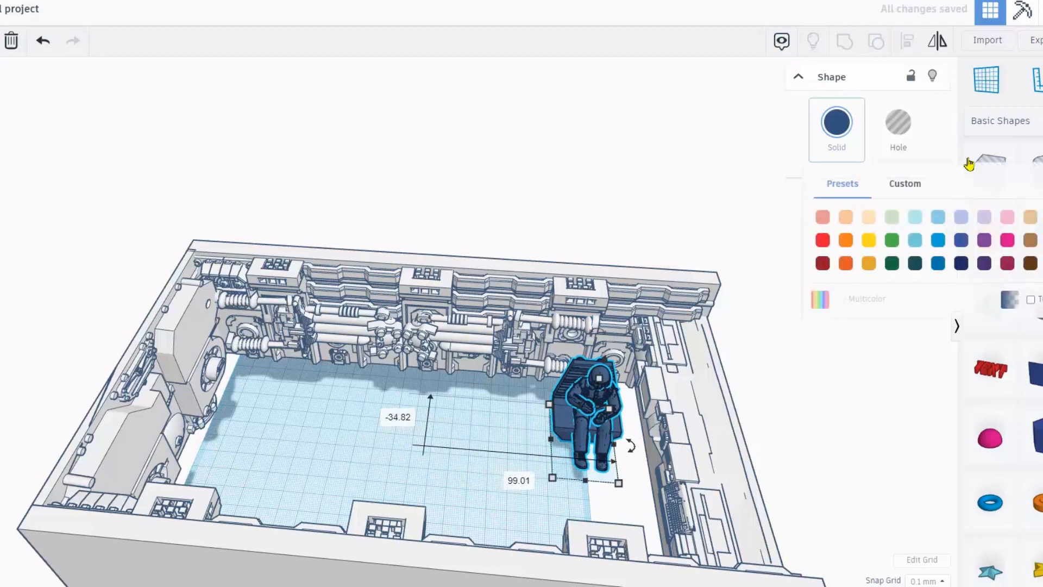
pyautogui.click(915, 218)
pyautogui.scroll(2, 674, 489)
pyautogui.moveTo(683, 480); pyautogui.dragTo(674, 312)
# Push the seated pilot back against the wall and forward beside the front console.
pyautogui.moveTo(674, 313); pyautogui.dragTo(512, 500, button='right')
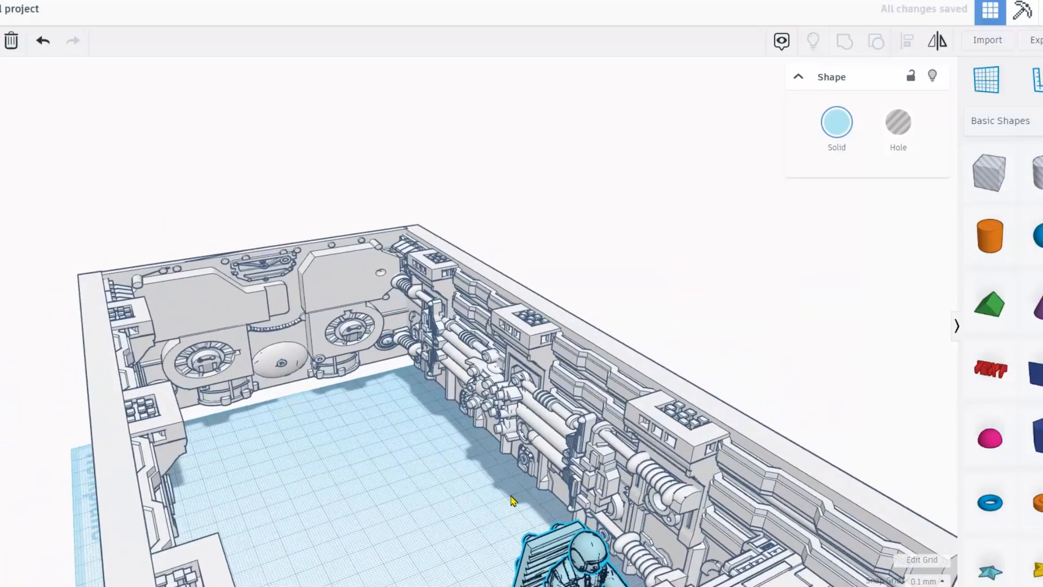
pyautogui.moveTo(32, 304); pyautogui.dragTo(343, 368, button='right')
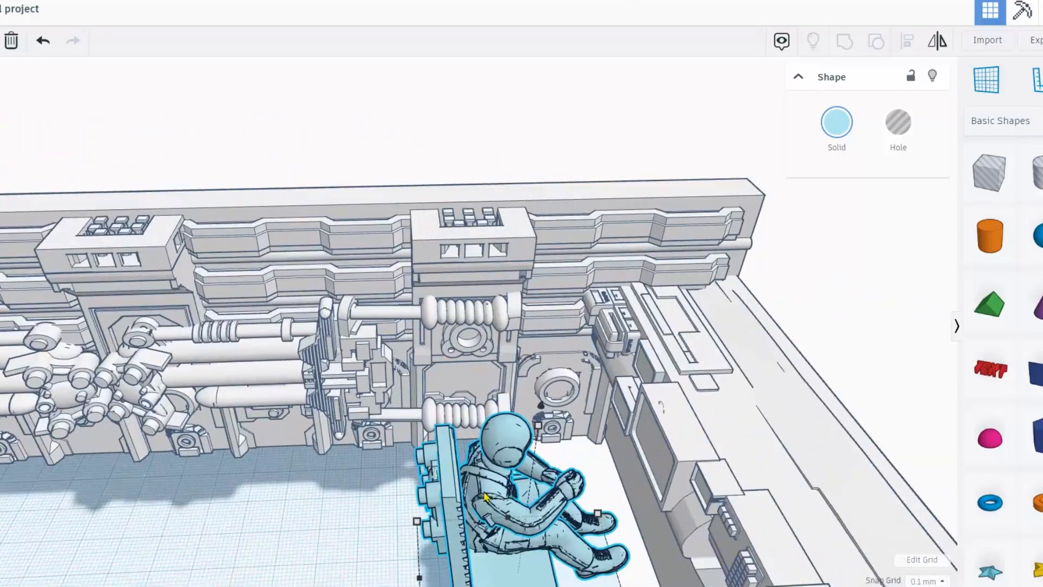
pyautogui.moveTo(487, 497); pyautogui.dragTo(557, 401)
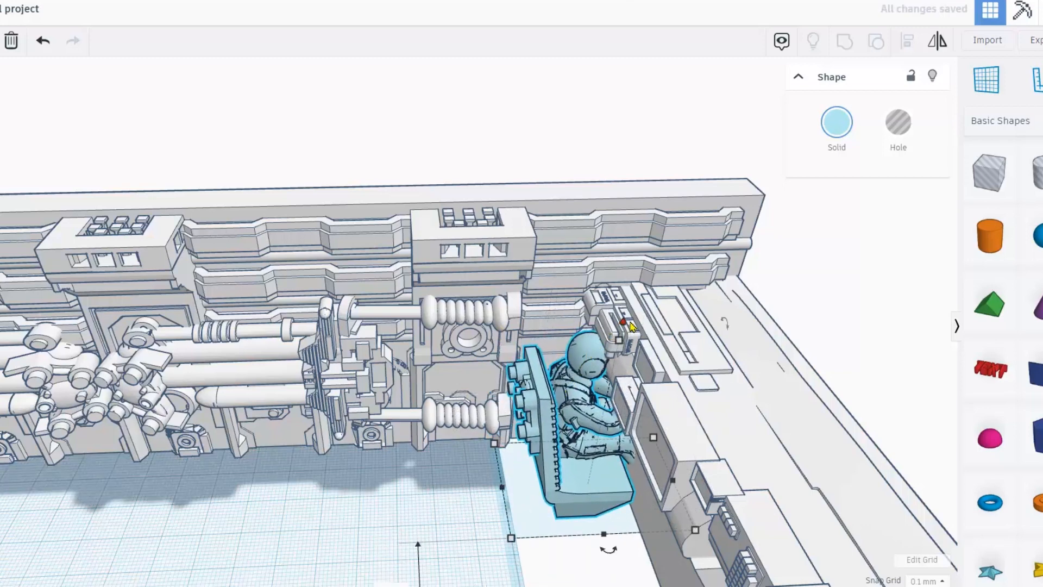
pyautogui.moveTo(626, 326); pyautogui.dragTo(511, 407)
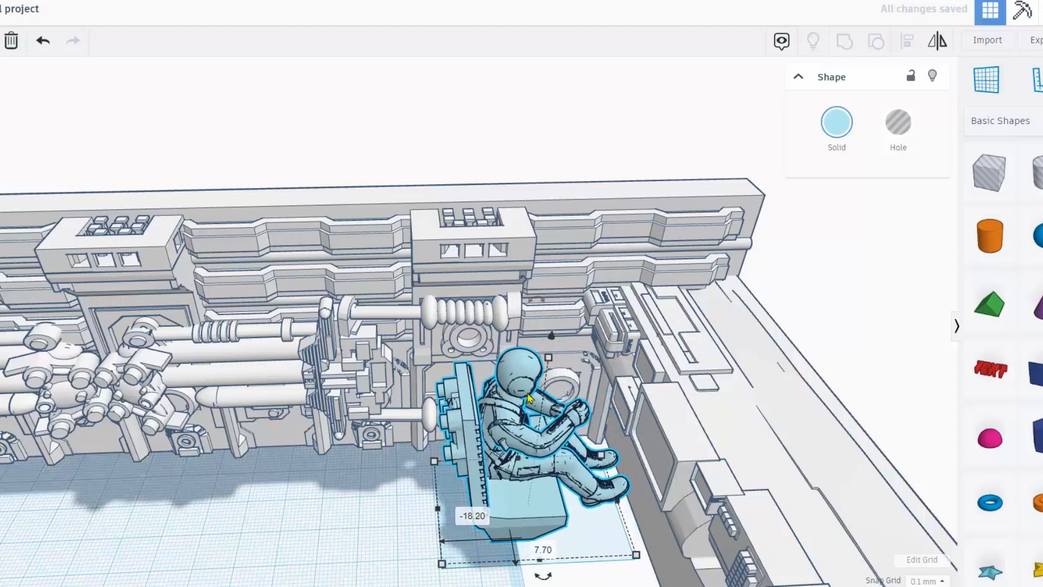
pyautogui.scroll(-3, 663, 396)
pyautogui.moveTo(663, 397); pyautogui.dragTo(624, 389, button='right')
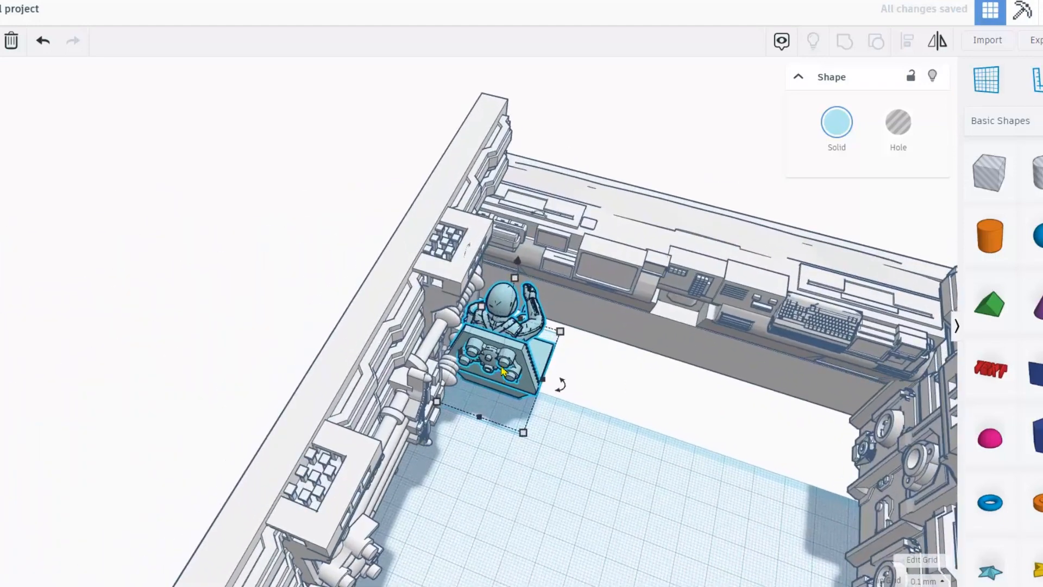
pyautogui.moveTo(544, 375); pyautogui.dragTo(547, 377)
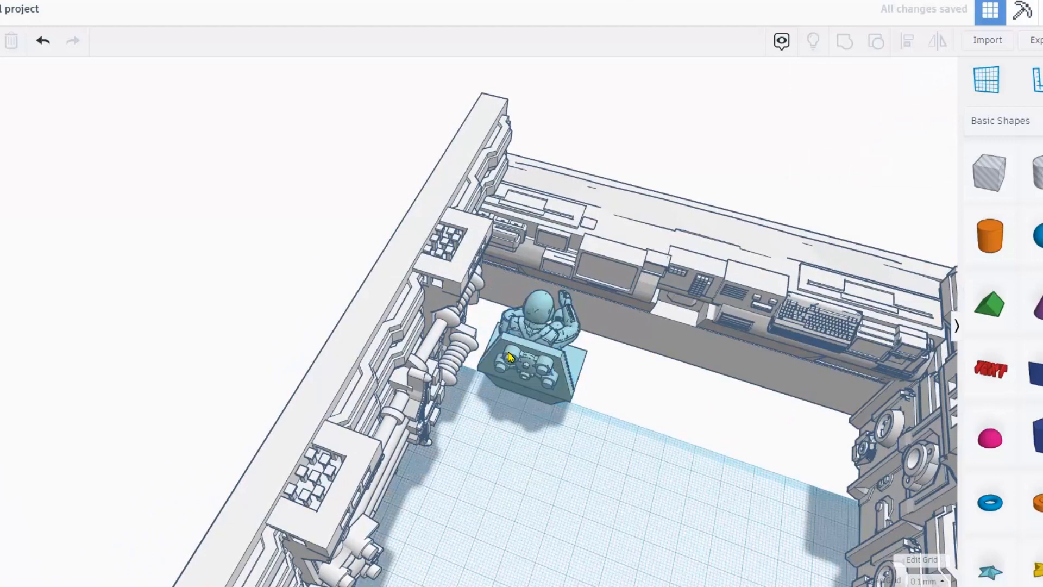
pyautogui.click(517, 428)
pyautogui.moveTo(510, 380); pyautogui.dragTo(516, 383, button='right')
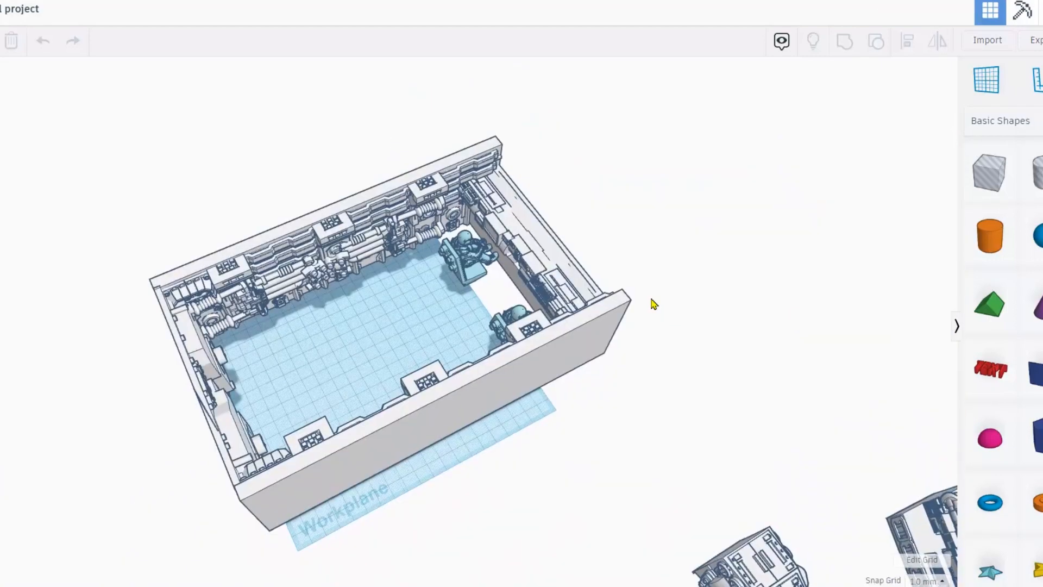
# Download the design as STL, then move the tall console chair back toward the rear wall.
pyautogui.scroll(3, 696, 274)
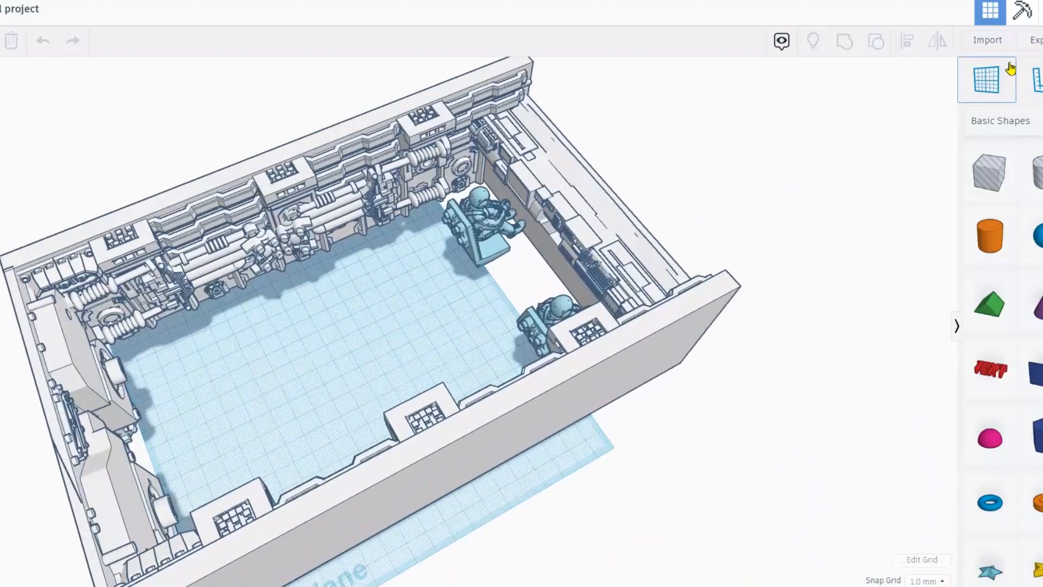
pyautogui.click(1038, 42)
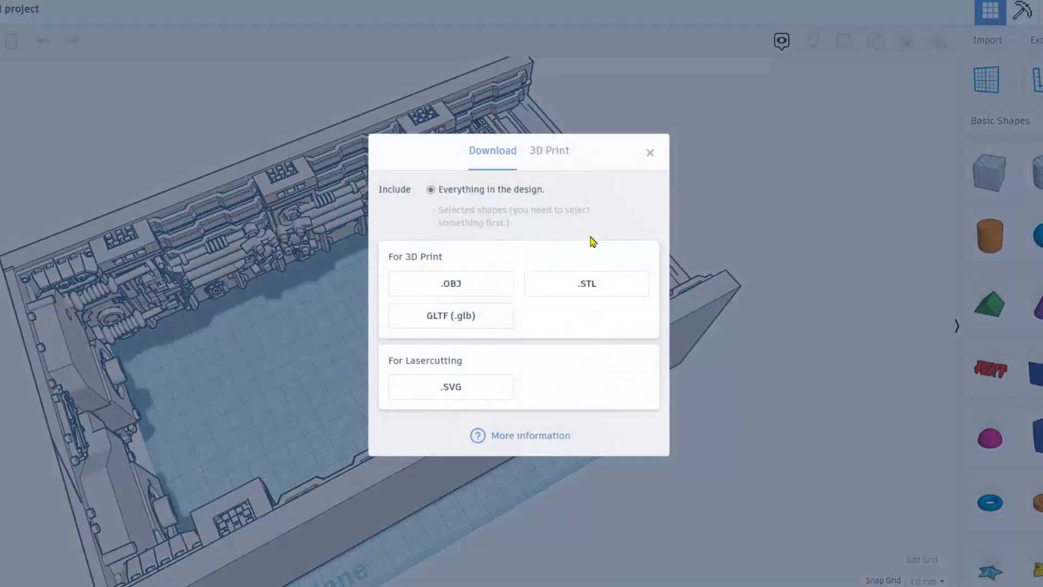
pyautogui.click(569, 287)
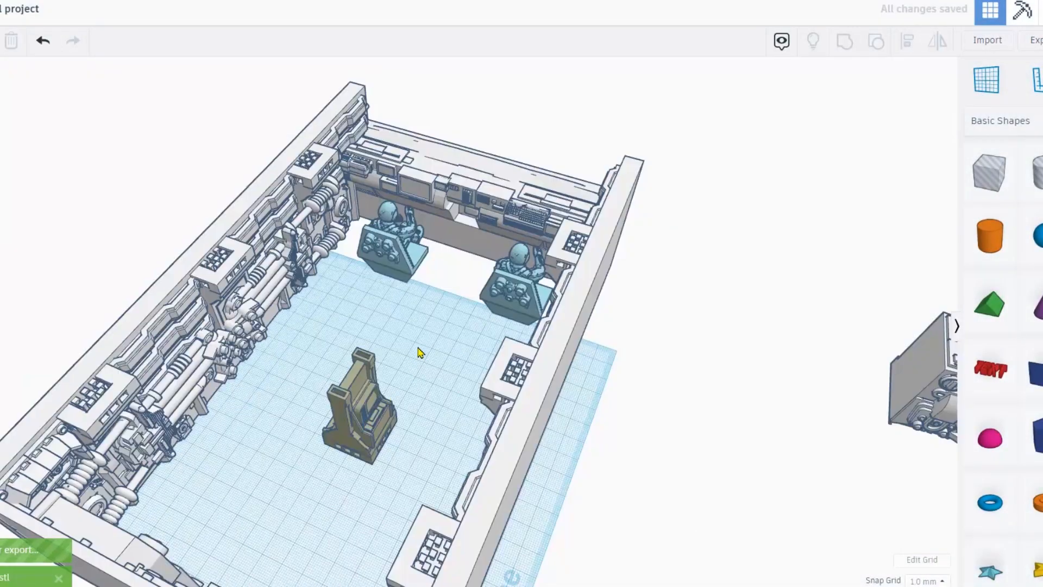
pyautogui.click(447, 269)
pyautogui.moveTo(447, 268); pyautogui.dragTo(455, 261)
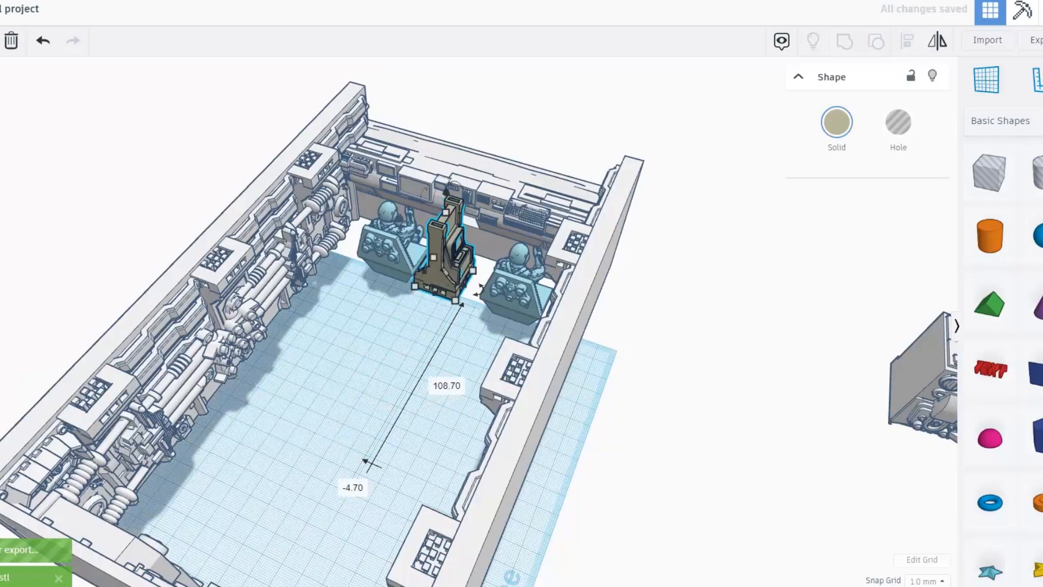
# Rotate the console 90°, raise its height to 78.00, and line it up between the two pilots.
pyautogui.press('f')
pyautogui.moveTo(427, 308); pyautogui.dragTo(512, 424, button='right')
pyautogui.moveTo(513, 424); pyautogui.dragTo(397, 568)
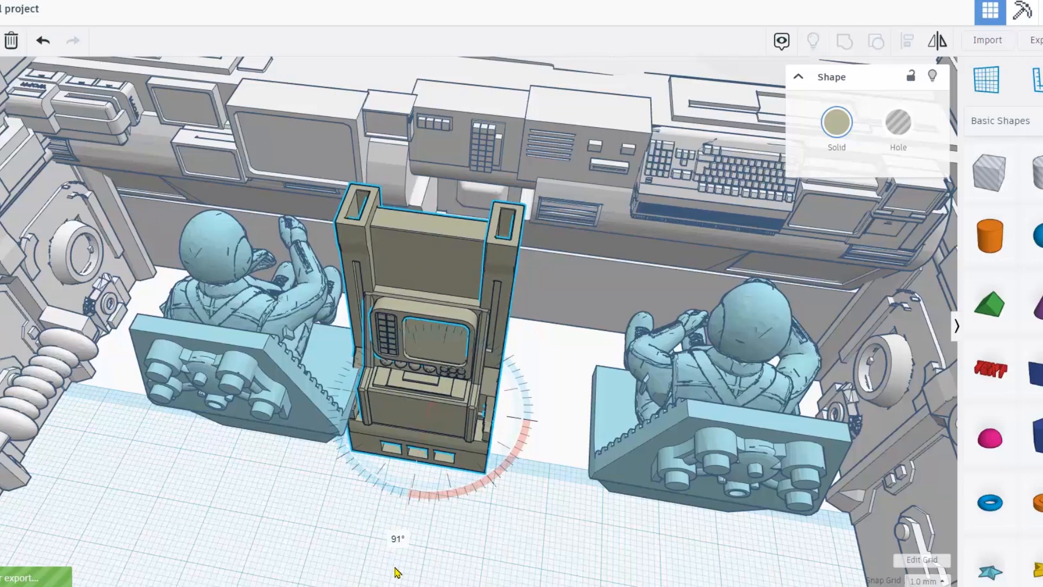
pyautogui.moveTo(397, 572); pyautogui.dragTo(397, 572)
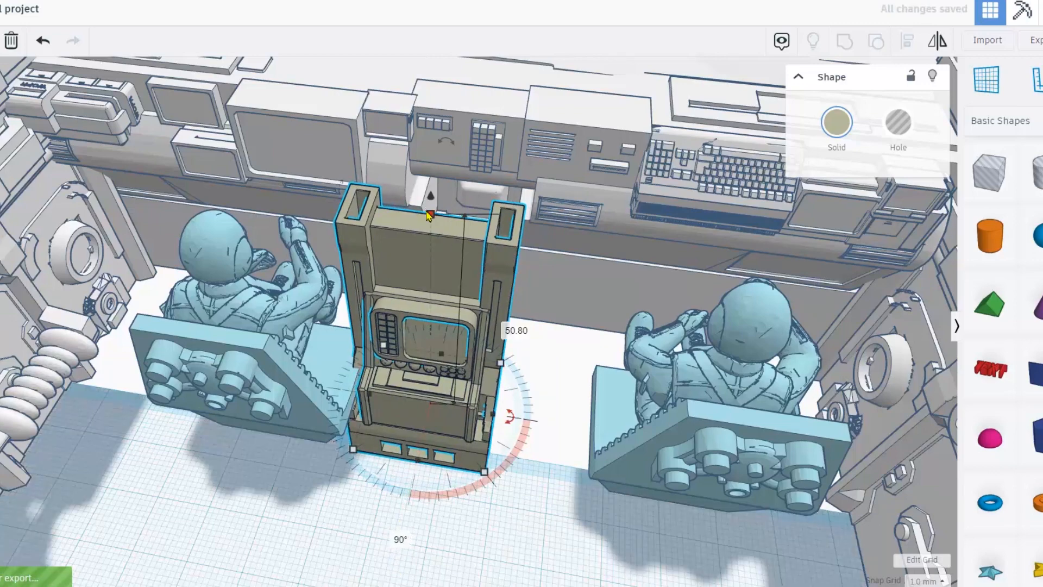
pyautogui.moveTo(430, 216); pyautogui.dragTo(494, 234)
pyautogui.moveTo(494, 233); pyautogui.dragTo(354, 261, button='right')
pyautogui.moveTo(386, 262); pyautogui.dragTo(518, 251)
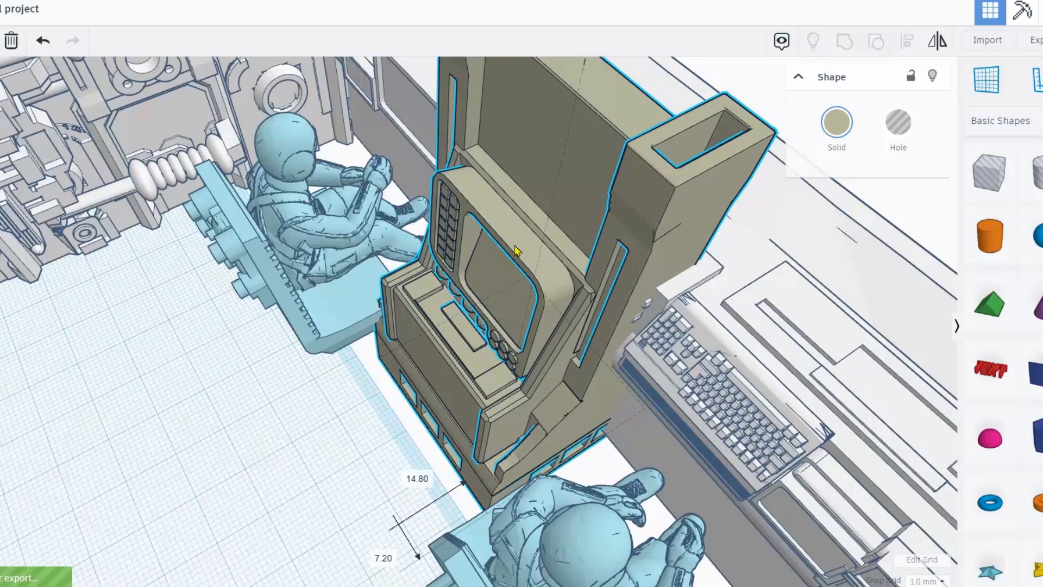
pyautogui.moveTo(548, 256)
pyautogui.mouseDown(button='right')
pyautogui.moveTo(610, 214)
pyautogui.moveTo(552, 238)
pyautogui.mouseUp(button='right')
pyautogui.scroll(-1, 551, 237)
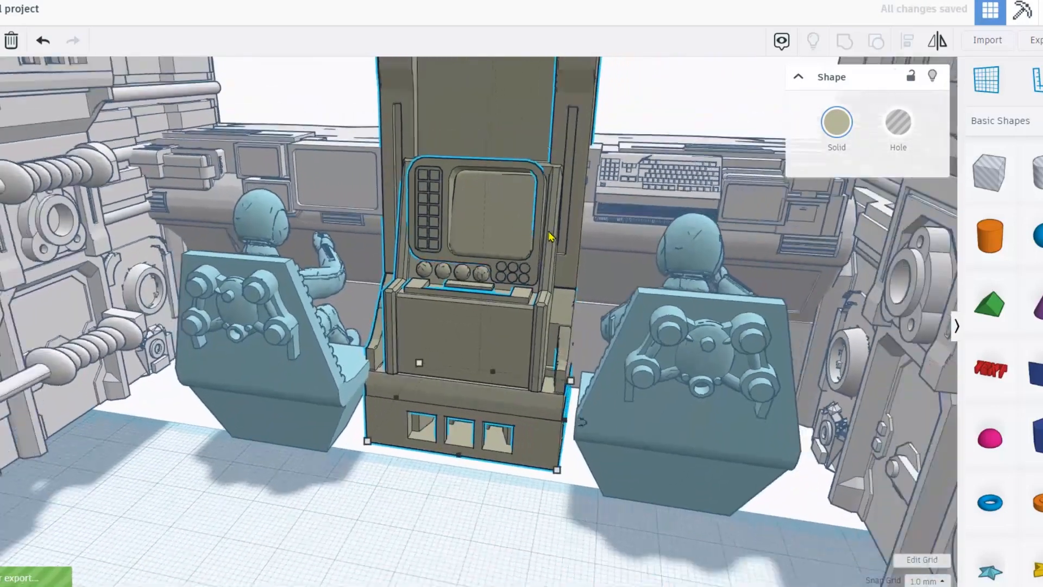
pyautogui.scroll(-5, 551, 237)
pyautogui.moveTo(474, 297); pyautogui.dragTo(554, 342, button='right')
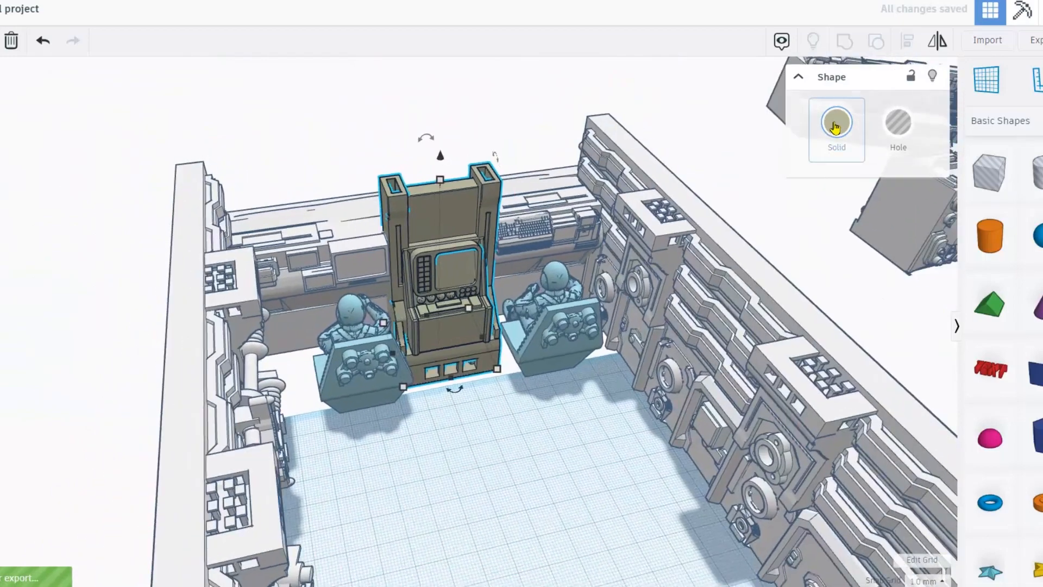
pyautogui.click(835, 126)
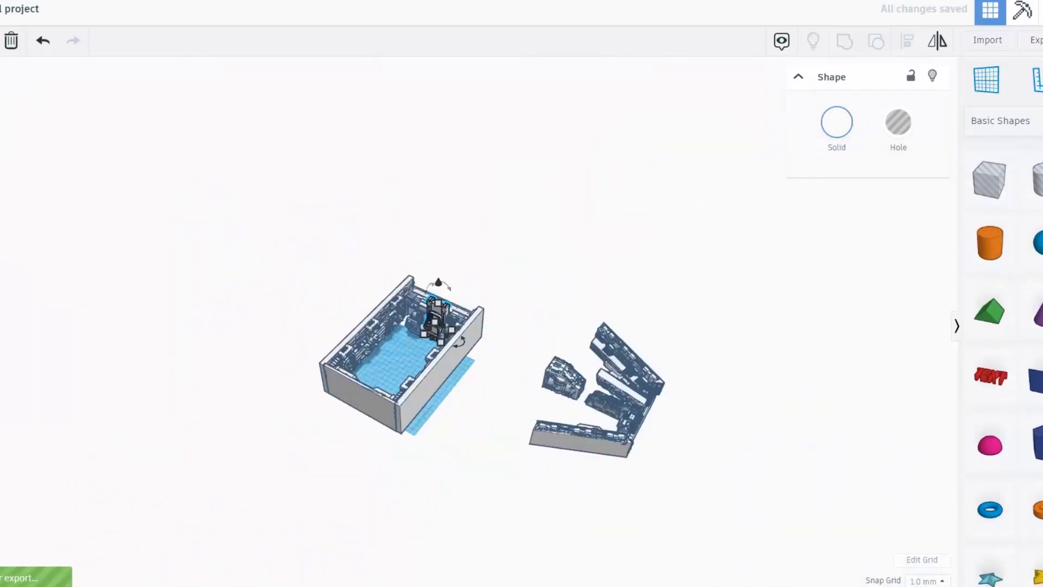
# Add a box and stretch it across the room floor as a 3.00-thick slab.
pyautogui.moveTo(990, 174); pyautogui.dragTo(440, 420)
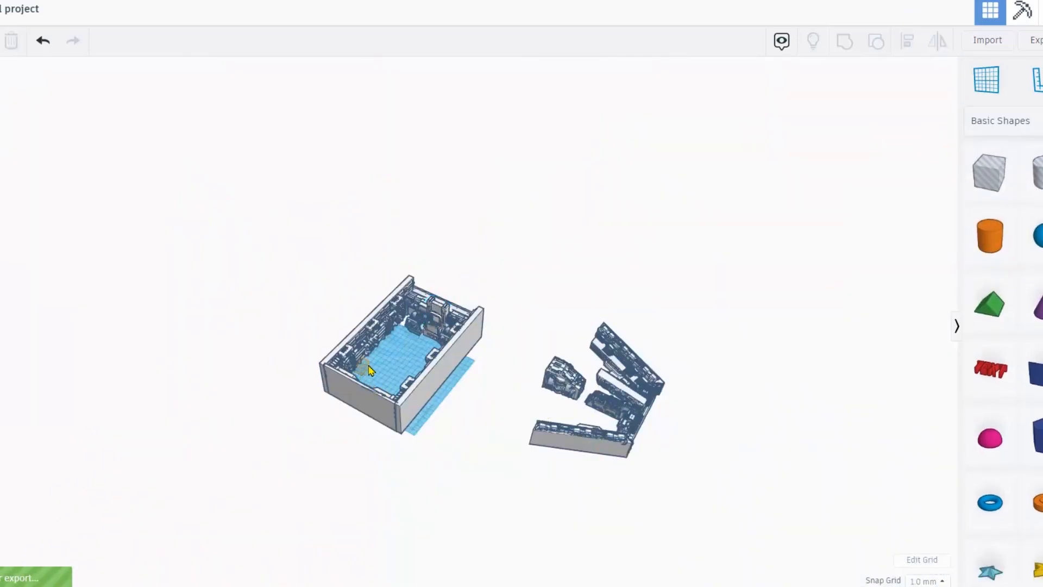
pyautogui.moveTo(368, 361); pyautogui.dragTo(371, 363)
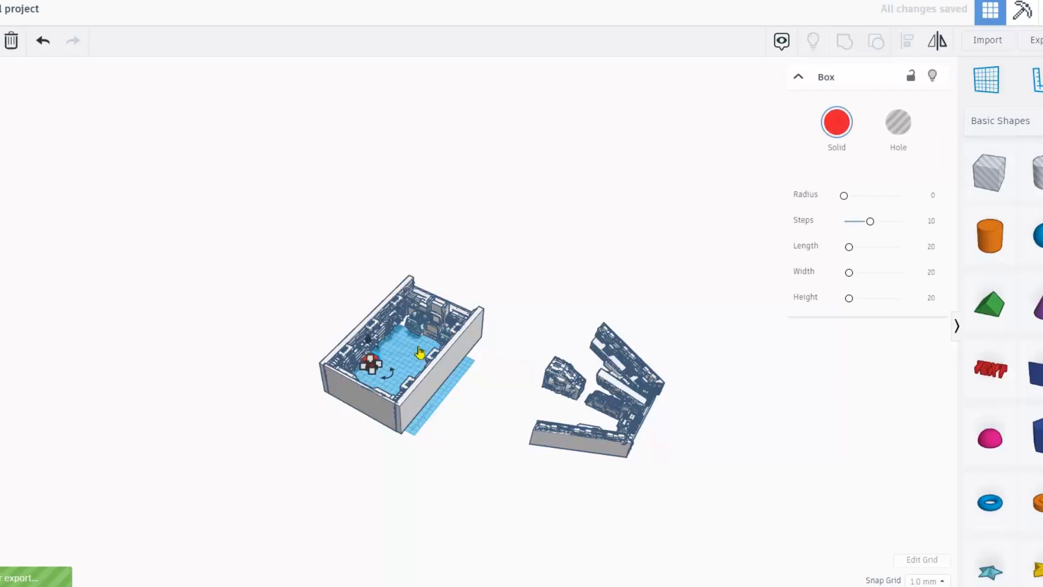
pyautogui.press('f')
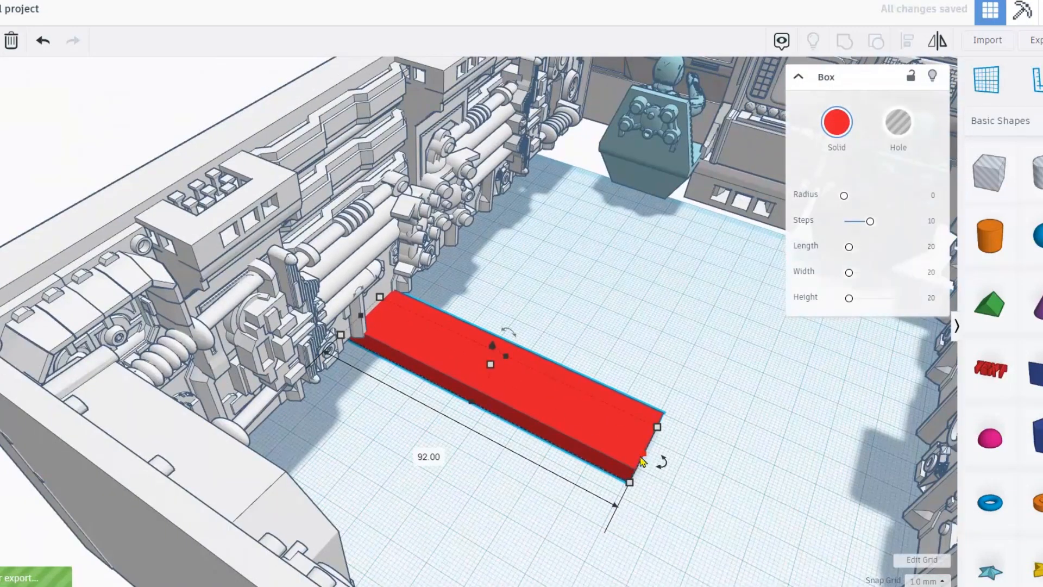
pyautogui.moveTo(496, 354); pyautogui.dragTo(600, 407)
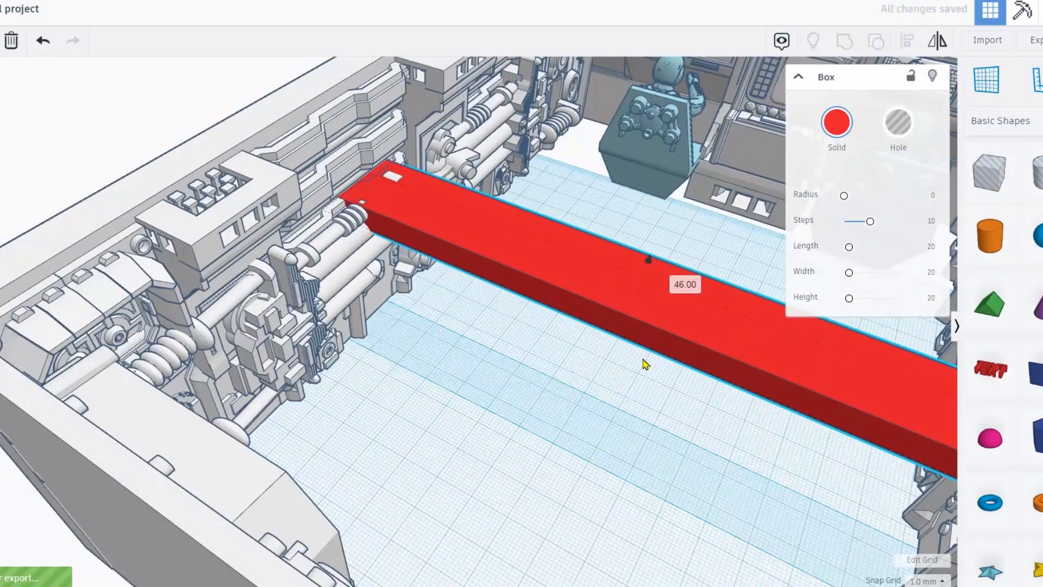
pyautogui.moveTo(645, 365); pyautogui.dragTo(690, 245)
pyautogui.moveTo(689, 245); pyautogui.dragTo(729, 184, button='right')
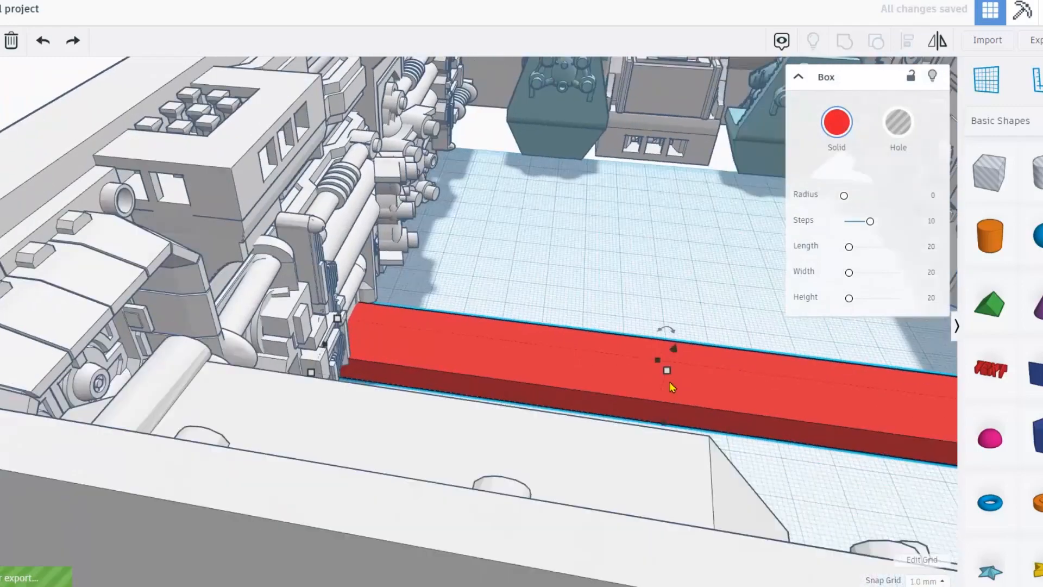
pyautogui.moveTo(664, 363); pyautogui.dragTo(627, 135)
pyautogui.moveTo(627, 135); pyautogui.dragTo(619, 206, button='right')
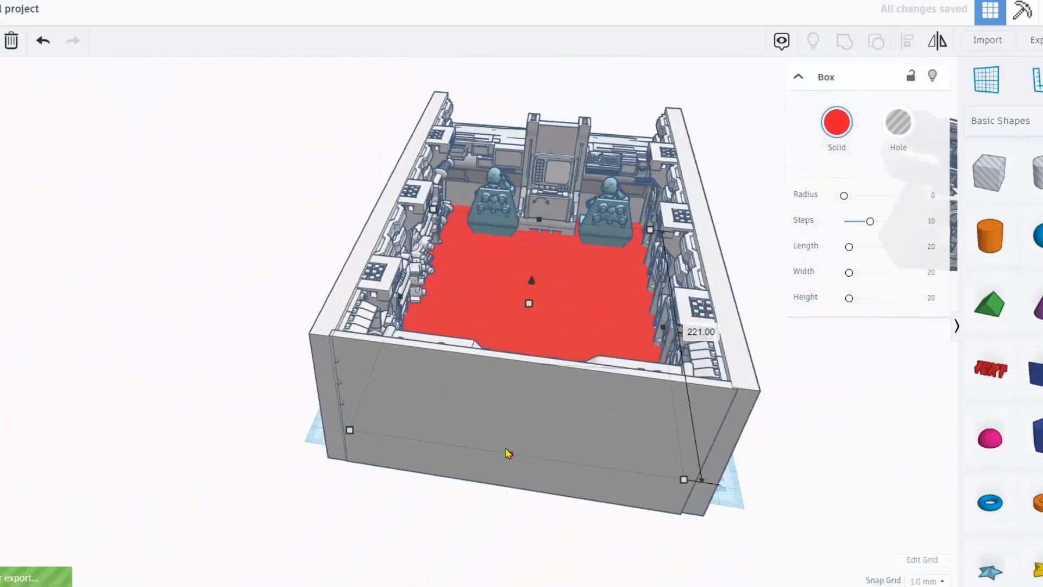
pyautogui.moveTo(508, 454); pyautogui.dragTo(508, 496)
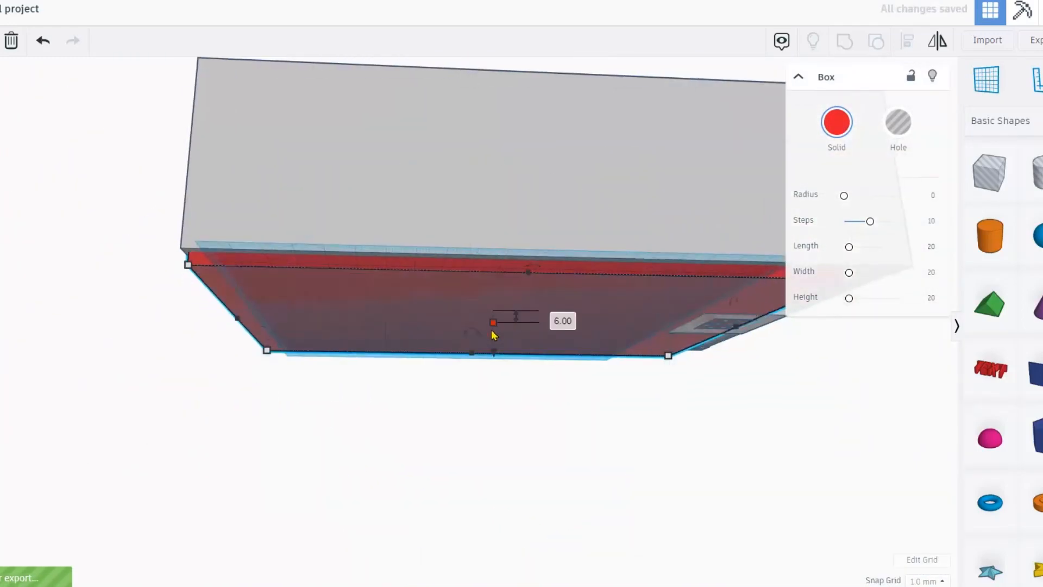
pyautogui.moveTo(494, 333); pyautogui.dragTo(492, 323)
pyautogui.moveTo(492, 323); pyautogui.dragTo(480, 433, button='right')
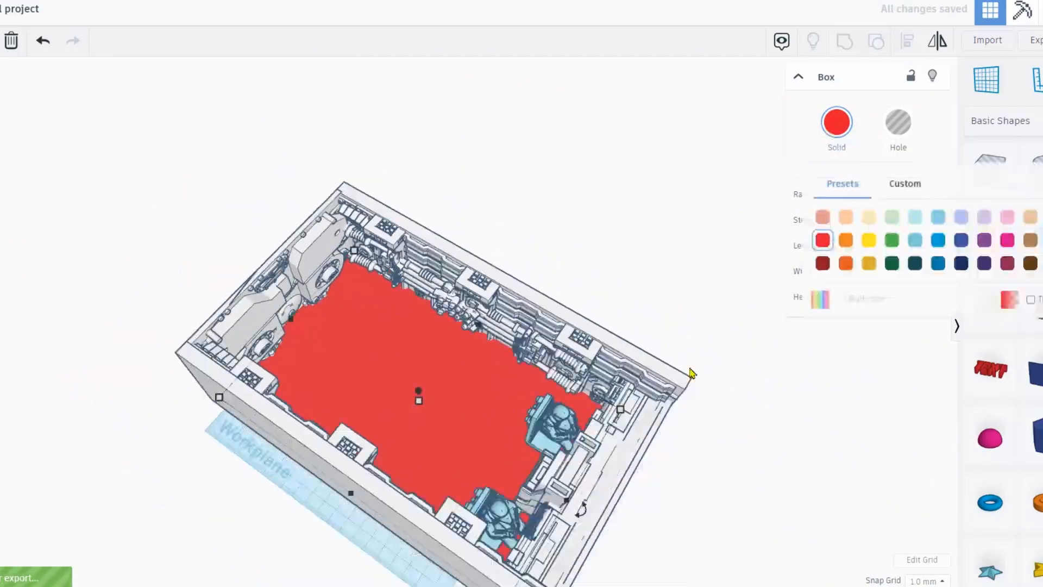
# Select every shape to inspect the room, then clear the selection.
pyautogui.hotkey('ctrl', 'a')
pyautogui.scroll(-2, 559, 478)
pyautogui.moveTo(713, 387); pyautogui.dragTo(576, 363, button='right')
pyautogui.scroll(3, 710, 369)
pyautogui.click(709, 369)
# Turn the view around the cockpit, briefly selecting and deselecting the back wall.
pyautogui.moveTo(624, 310); pyautogui.dragTo(333, 294, button='right')
pyautogui.moveTo(439, 298); pyautogui.dragTo(501, 305, button='right')
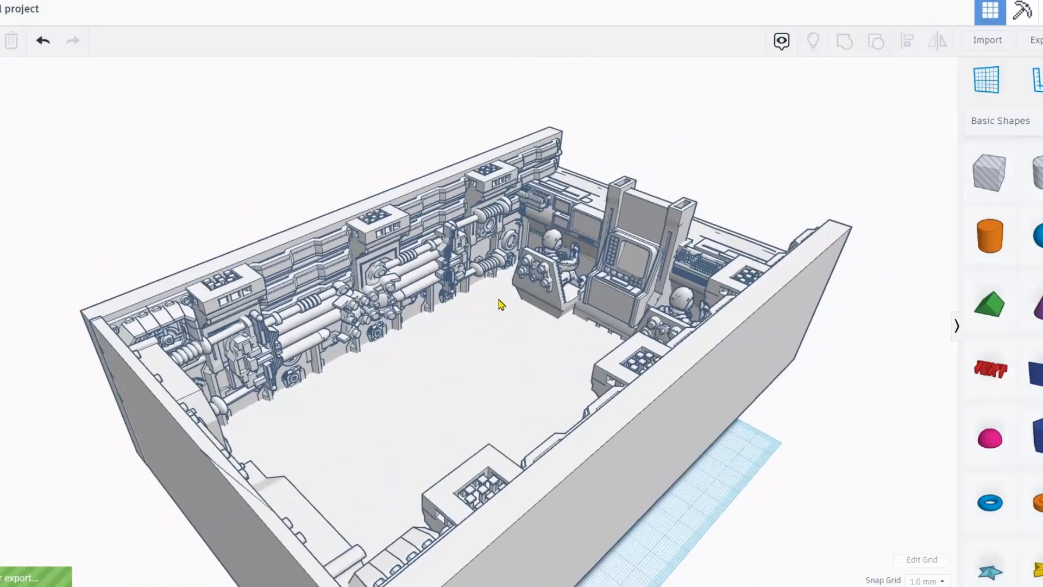
pyautogui.moveTo(519, 260); pyautogui.dragTo(571, 191, button='right')
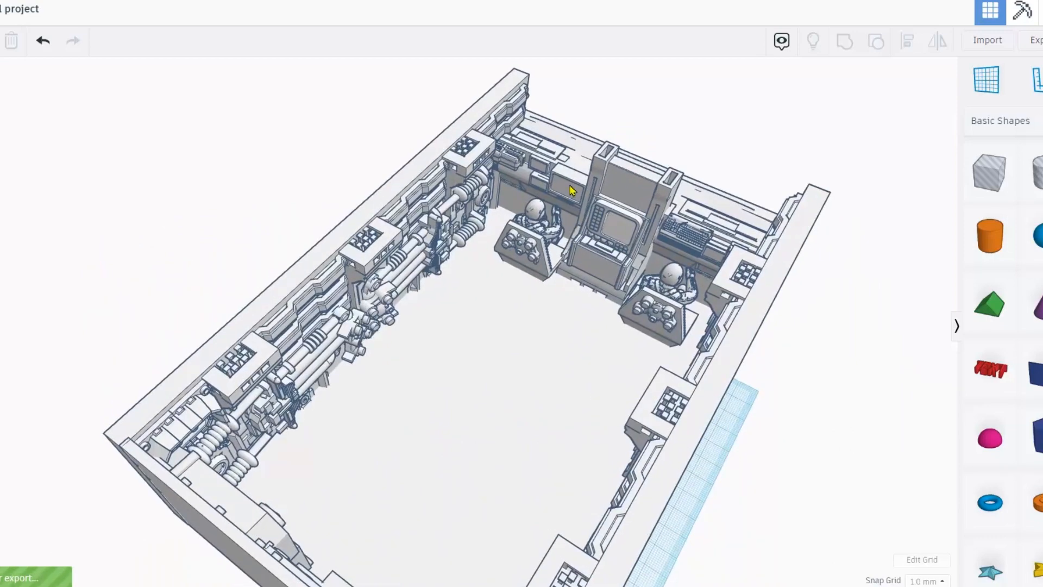
pyautogui.click(572, 191)
pyautogui.click(329, 183)
pyautogui.moveTo(614, 294); pyautogui.dragTo(411, 299, button='right')
pyautogui.moveTo(554, 349); pyautogui.dragTo(587, 354, button='right')
# Move both seated pilots slightly back together, then place a small cylinder on the front wall.
pyautogui.click(607, 469)
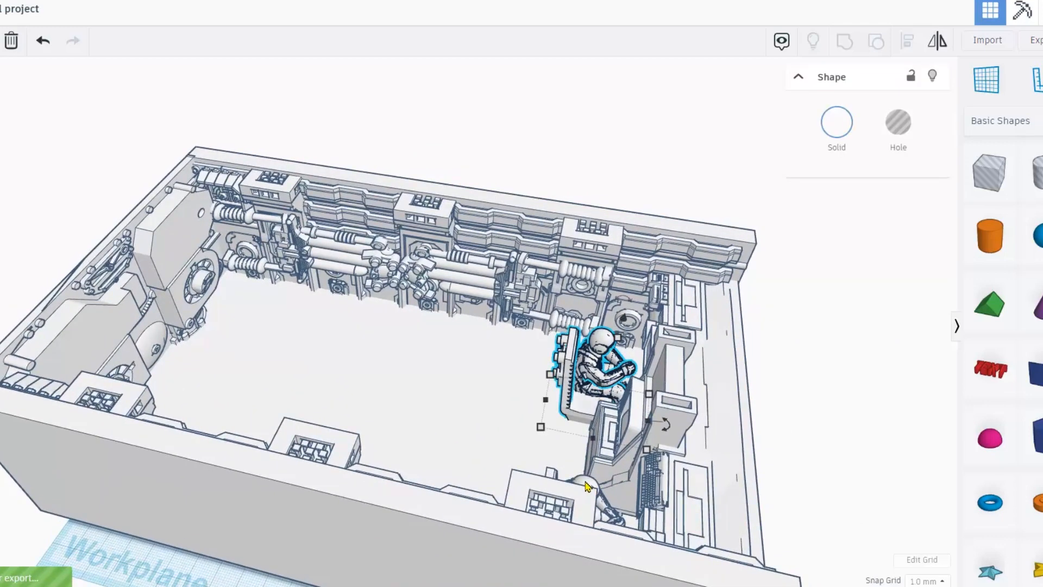
pyautogui.keyDown('shift'); pyautogui.click(588, 486); pyautogui.keyUp('shift')
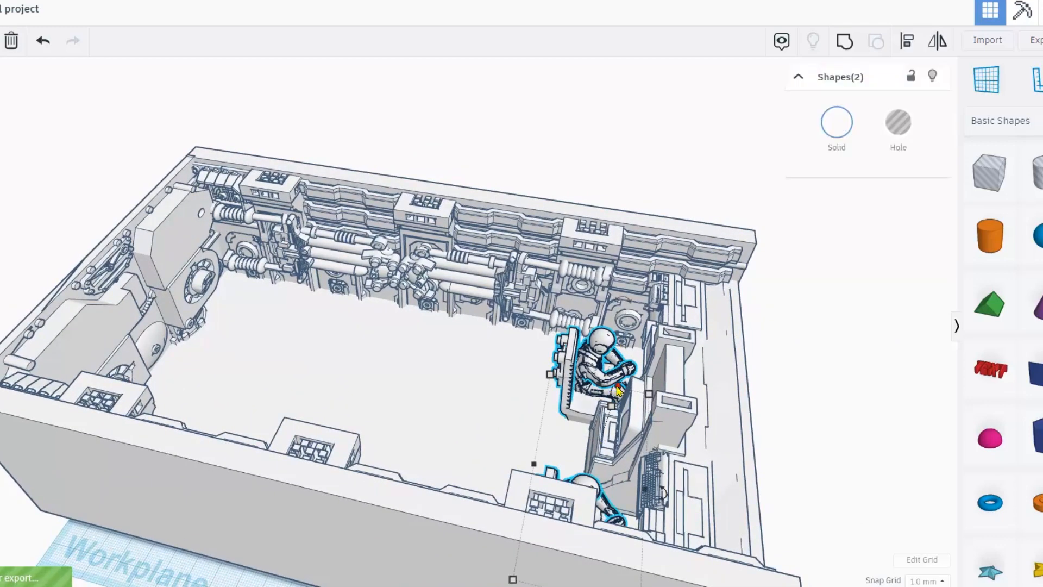
pyautogui.moveTo(617, 383); pyautogui.dragTo(620, 384)
pyautogui.moveTo(411, 355); pyautogui.dragTo(166, 369, button='right')
pyautogui.click(403, 380)
pyautogui.moveTo(403, 380); pyautogui.dragTo(448, 364, button='right')
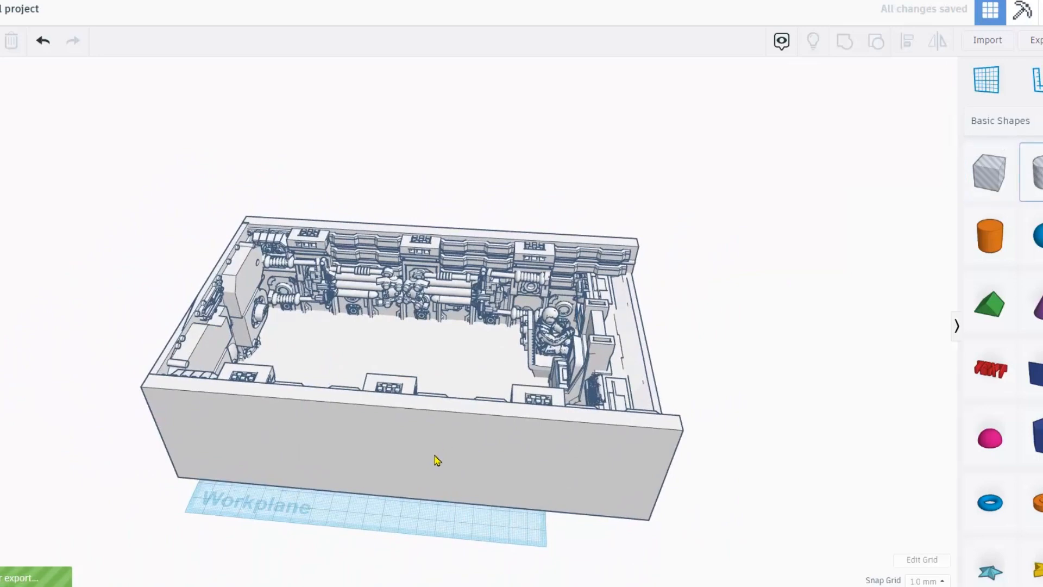
pyautogui.click(438, 454)
# Stretch the cylinder into a tall 64-sided column and narrow it to 3.30 × 3.30 mm.
pyautogui.moveTo(435, 432); pyautogui.dragTo(411, 259)
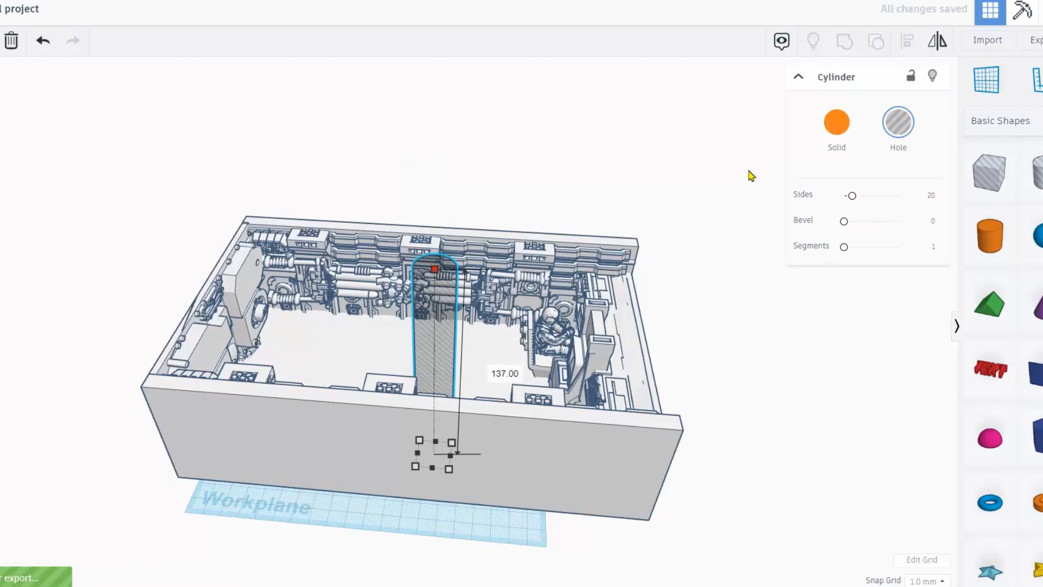
pyautogui.scroll(2, 464, 260)
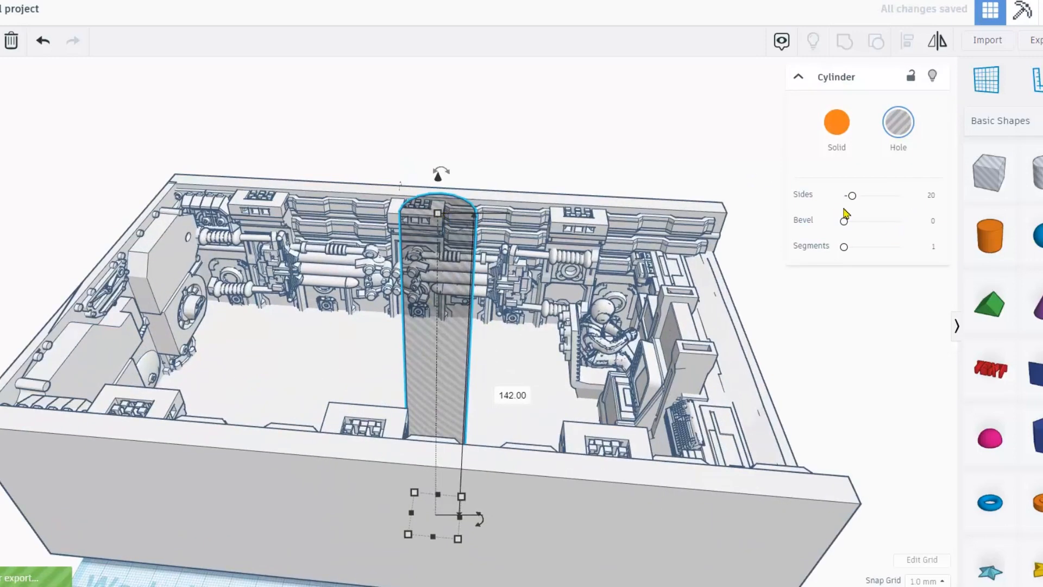
pyautogui.moveTo(902, 202); pyautogui.dragTo(970, 201)
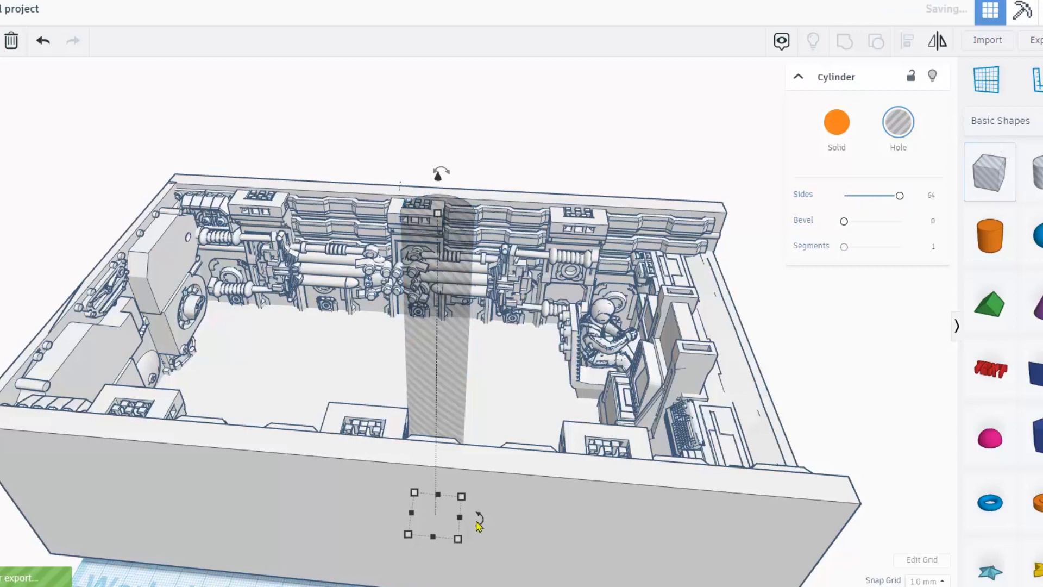
pyautogui.moveTo(462, 497)
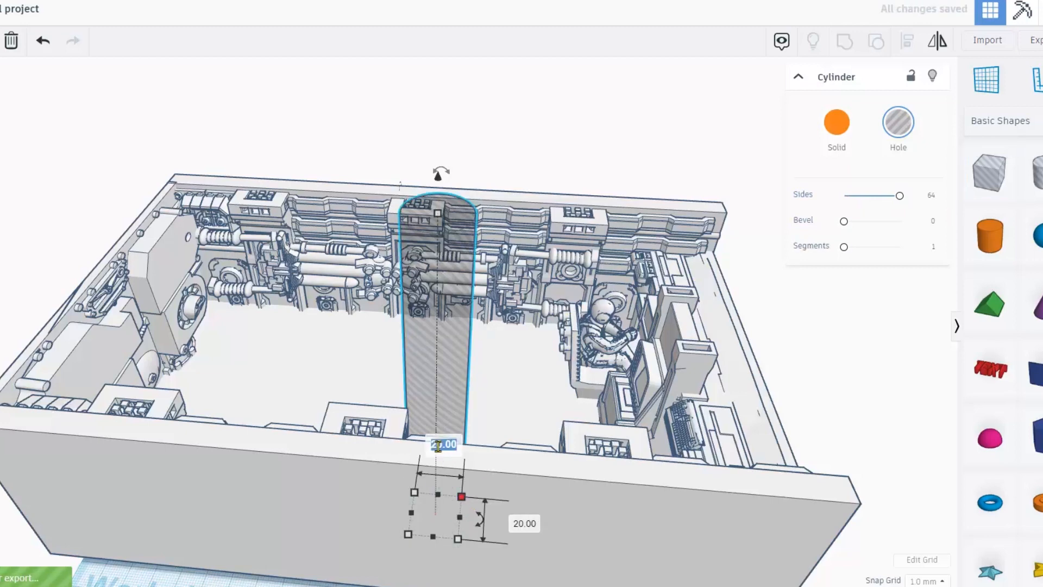
pyautogui.press('Return')
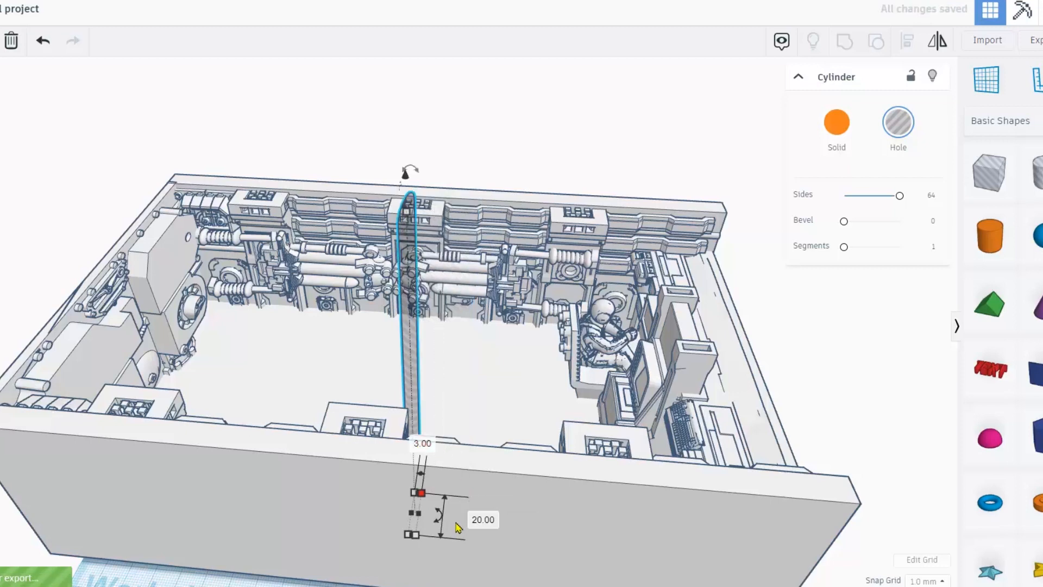
pyautogui.write('3')
pyautogui.press('Return')
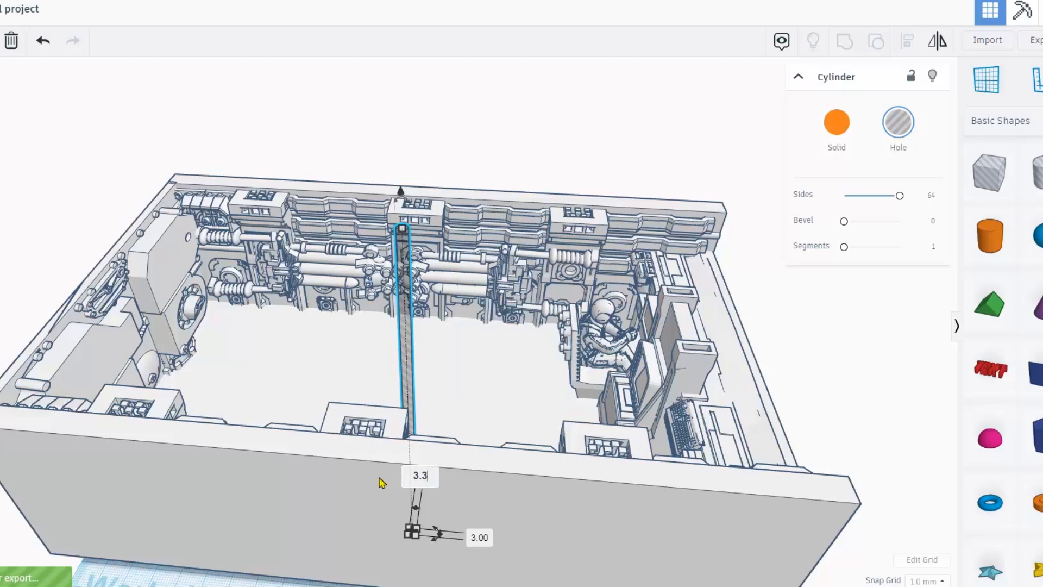
pyautogui.press('Return')
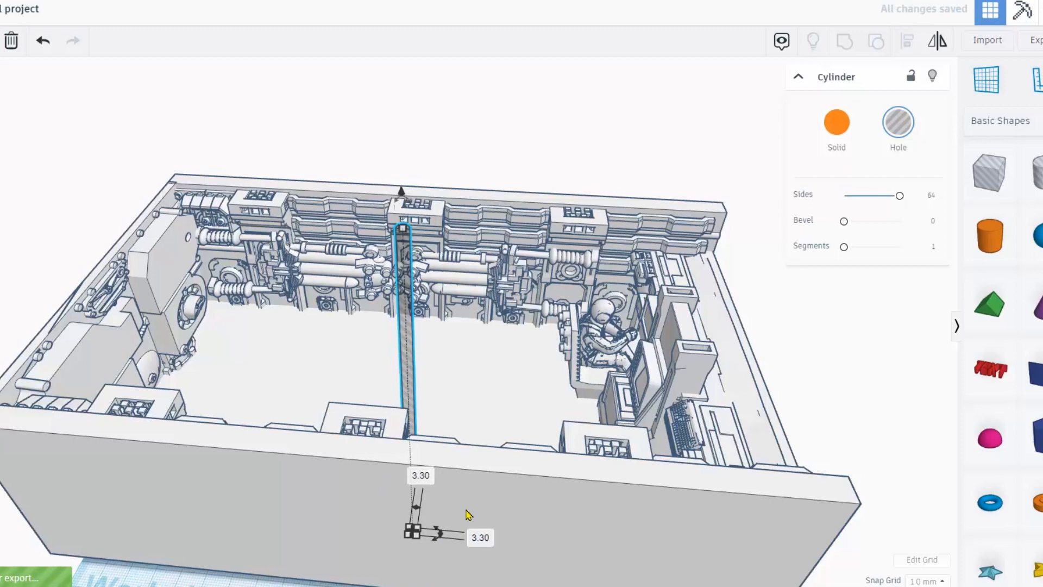
# Rotate the hole rod 90° onto its side, stretch it to 235.35 long, and lower it to -9.35.
pyautogui.moveTo(446, 256); pyautogui.dragTo(188, 244, button='right')
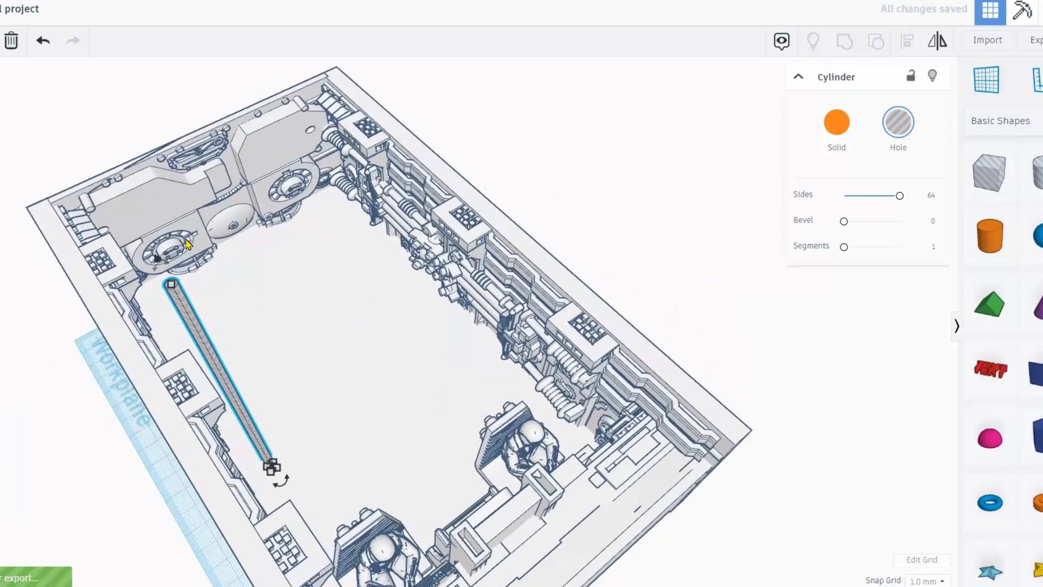
pyautogui.moveTo(168, 269); pyautogui.dragTo(165, 268)
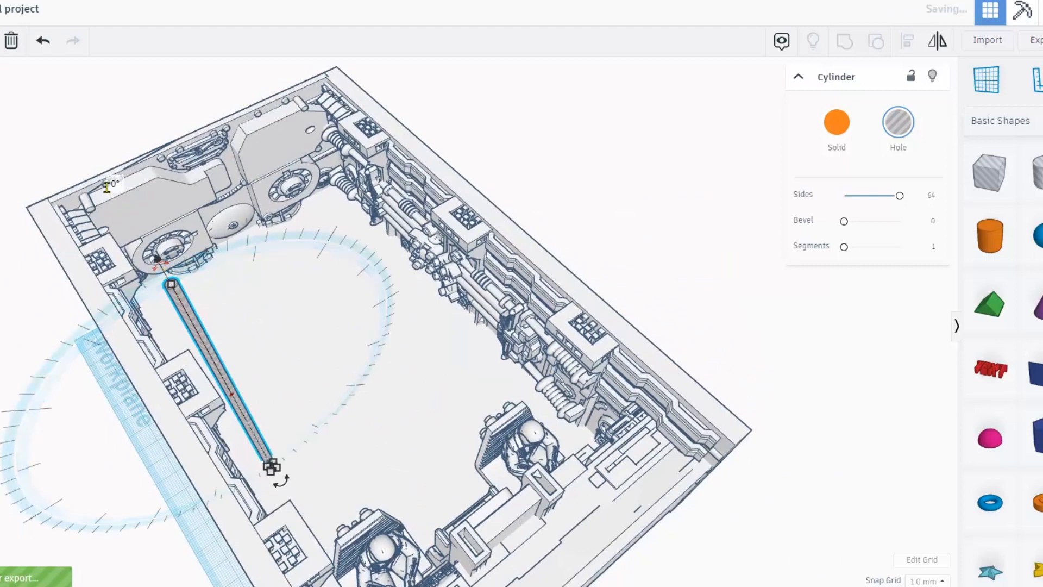
pyautogui.press('Return')
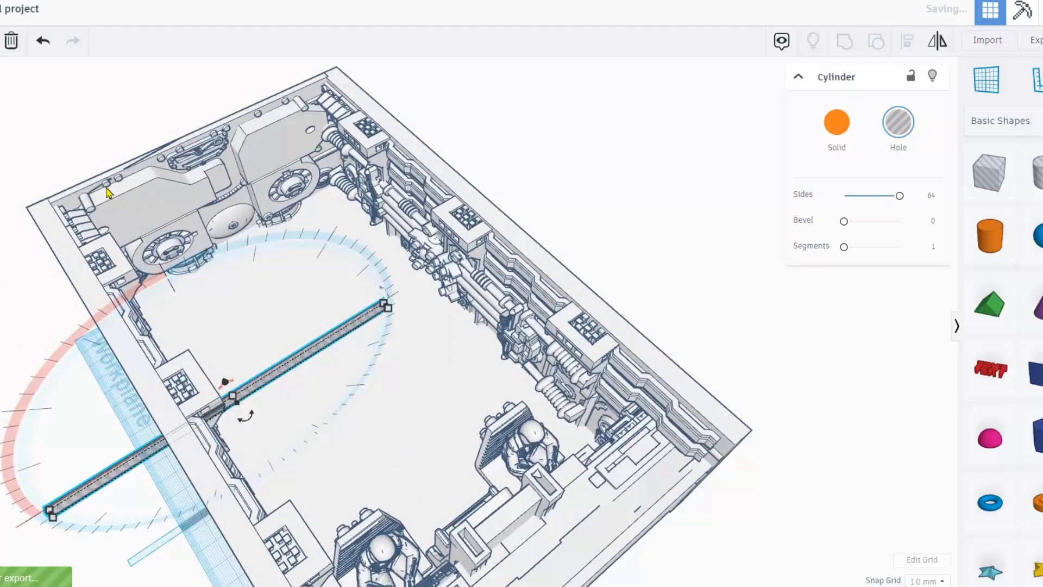
pyautogui.scroll(3, 348, 331)
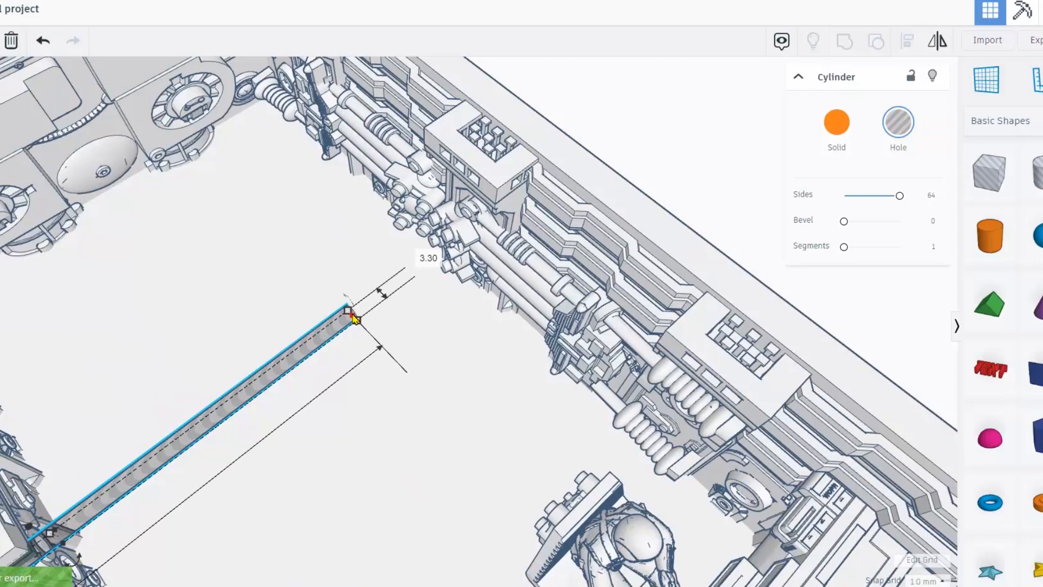
pyautogui.moveTo(373, 309); pyautogui.dragTo(658, 134)
pyautogui.moveTo(401, 308); pyautogui.dragTo(479, 273, button='right')
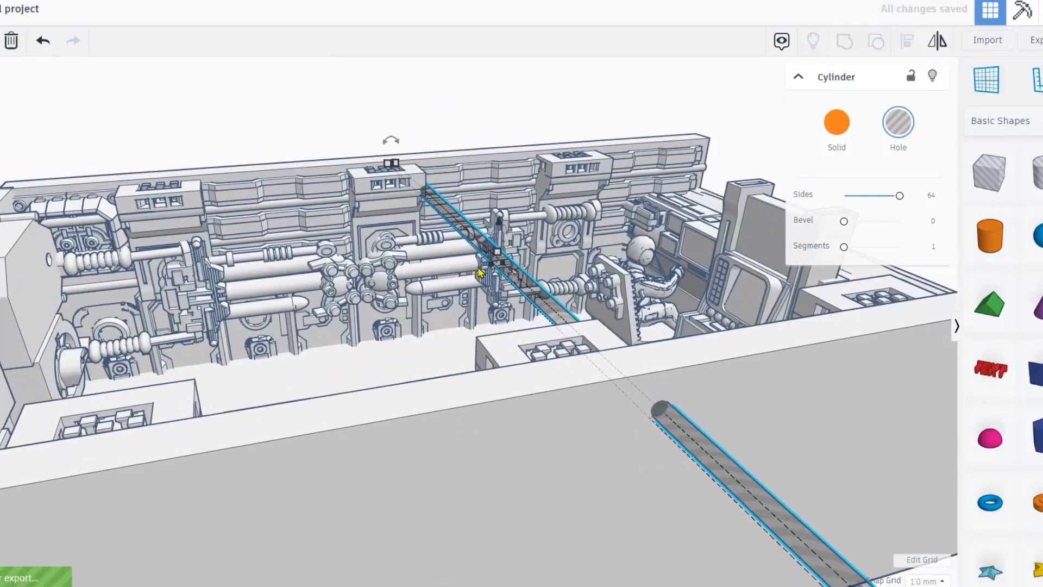
pyautogui.moveTo(540, 298); pyautogui.dragTo(277, 382)
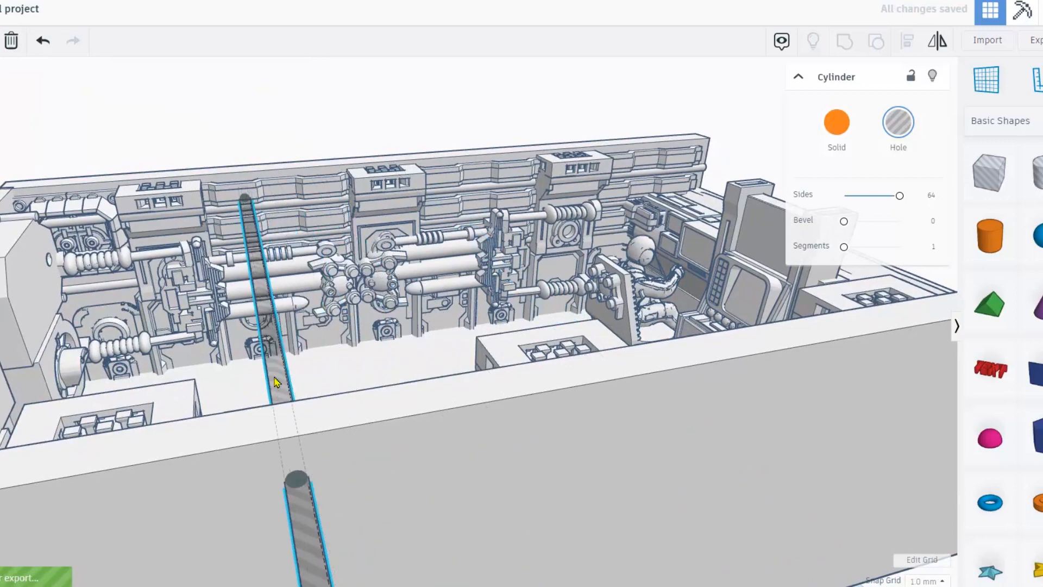
pyautogui.moveTo(263, 282); pyautogui.dragTo(264, 325)
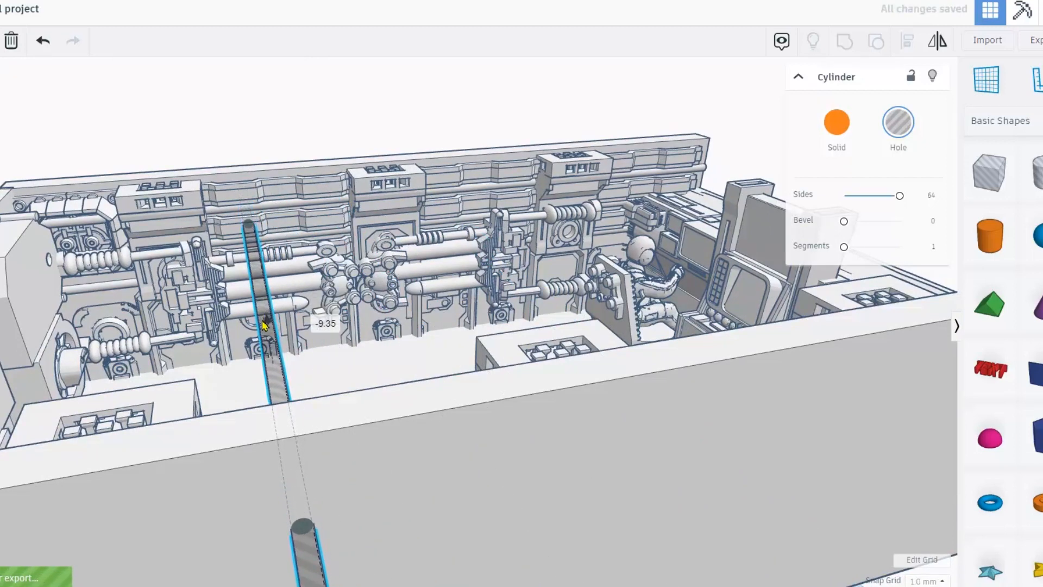
pyautogui.moveTo(231, 104); pyautogui.dragTo(244, 116, button='right')
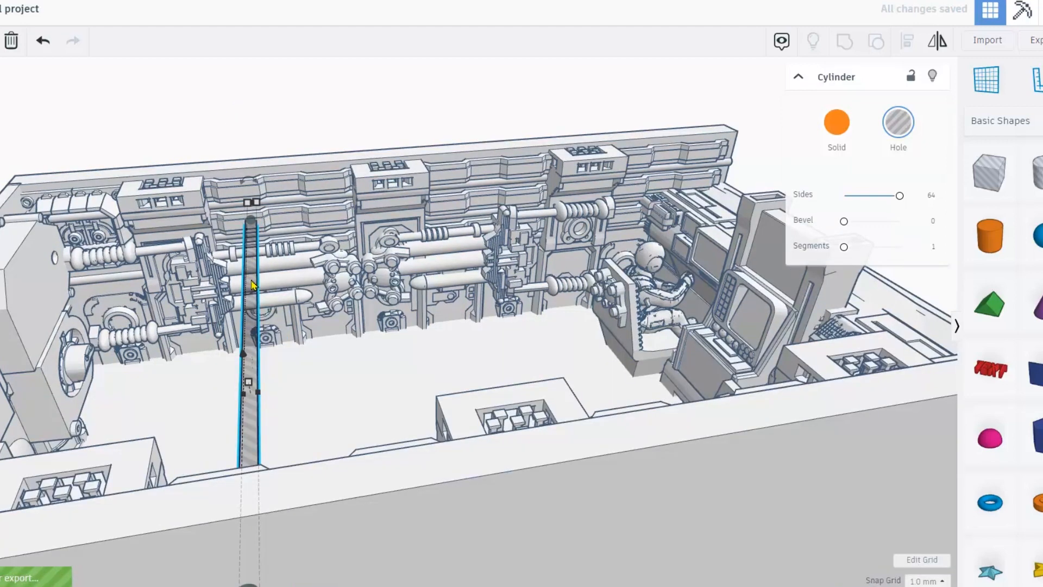
# Duplicate the hole rod repeatedly, stepping each copy sideways into an evenly spaced row.
pyautogui.hotkey('ctrl', 'd')
pyautogui.hotkey('shift', 'Right')
pyautogui.hotkey('shift', 'Right')
pyautogui.hotkey('shift', 'Right')
pyautogui.hotkey('shift', 'Right')
pyautogui.hotkey('shift', 'Right')
pyautogui.hotkey('shift', 'Right')
pyautogui.hotkey('shift', 'Left')
pyautogui.hotkey('shift', 'Left')
pyautogui.hotkey('shift', 'Left')
pyautogui.hotkey('shift', 'Left')
pyautogui.hotkey('shift', 'Left')
pyautogui.hotkey('shift', 'Left')
pyautogui.hotkey('shift', 'Right')
pyautogui.hotkey('shift', 'Right')
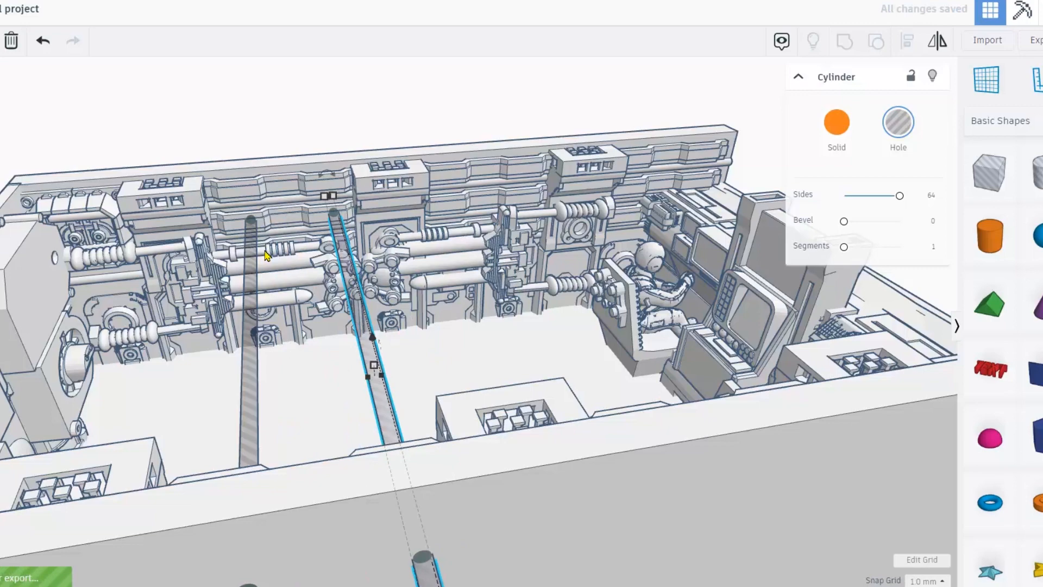
pyautogui.hotkey('ctrl', 'd')
pyautogui.hotkey('ctrl', 'd')
pyautogui.hotkey('ctrl', 'd')
pyautogui.hotkey('ctrl', 'd')
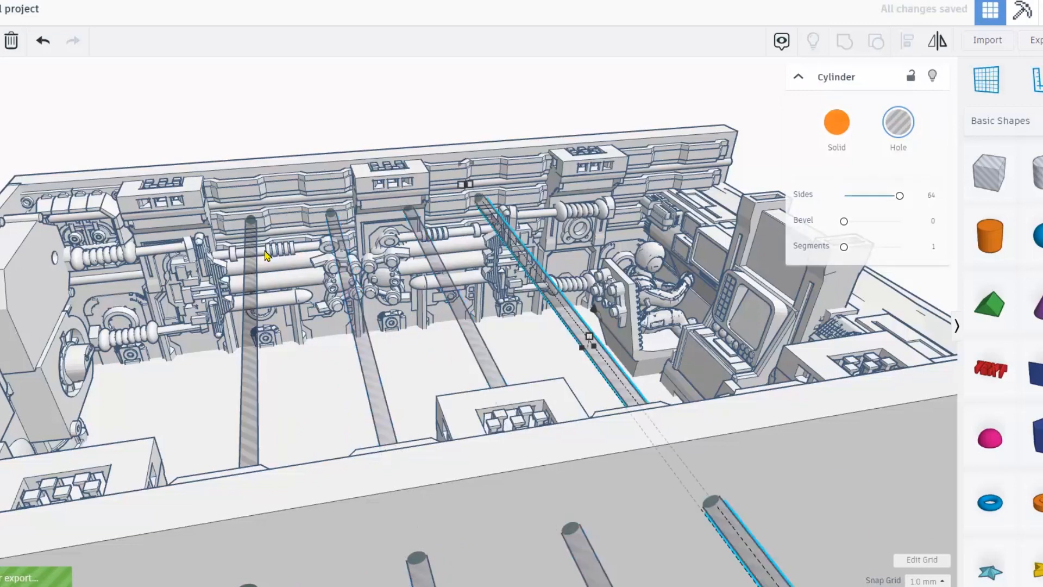
pyautogui.hotkey('ctrl', 'd')
pyautogui.scroll(-4, 266, 255)
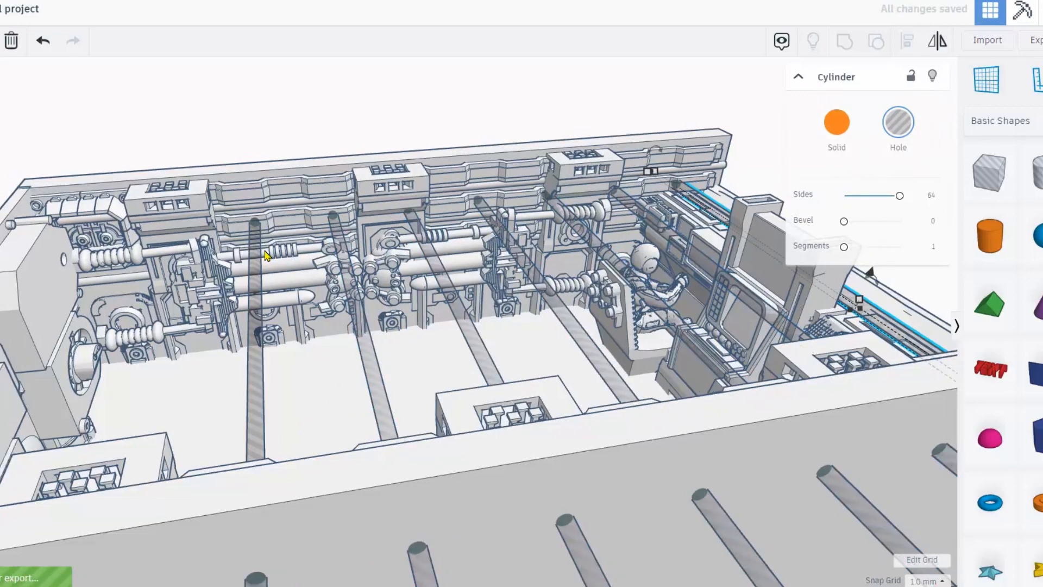
# Select all seven rods and place an identical row 33.00 lower.
pyautogui.click(307, 292)
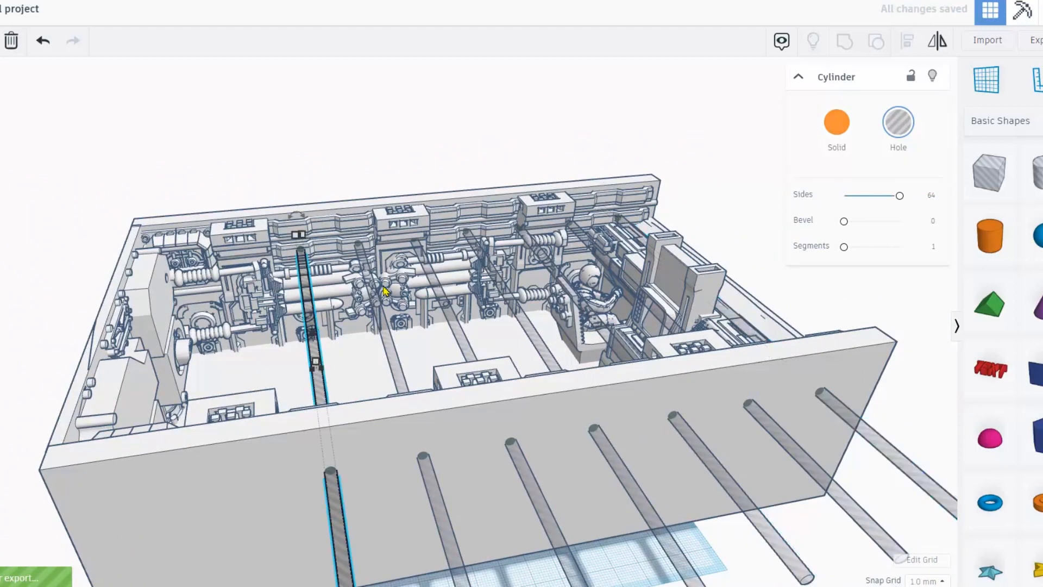
pyautogui.keyDown('shift'); pyautogui.click(377, 307); pyautogui.keyUp('shift')
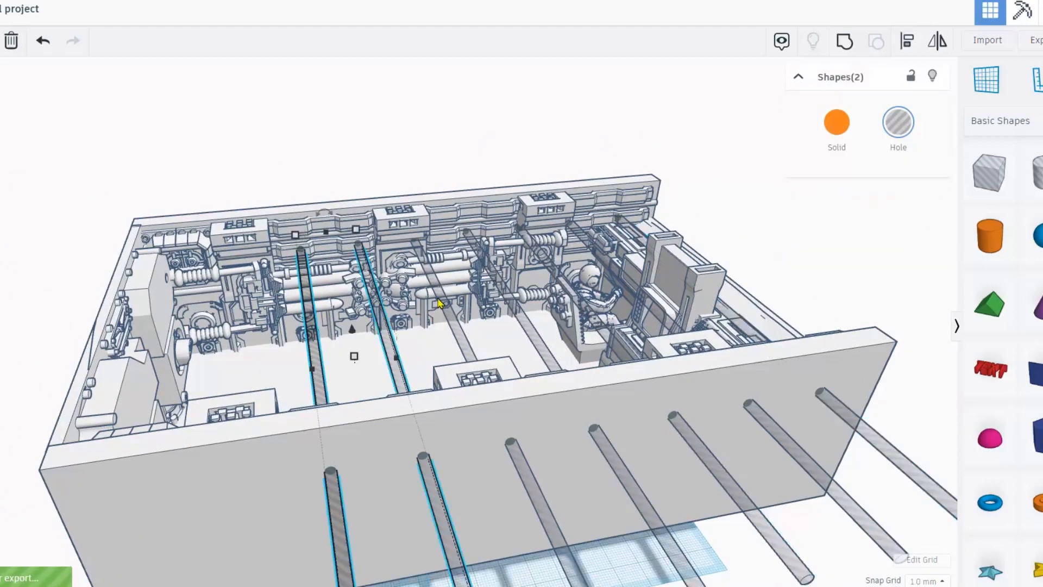
pyautogui.keyDown('shift'); pyautogui.click(441, 298); pyautogui.keyUp('shift')
pyautogui.keyDown('shift'); pyautogui.click(518, 311); pyautogui.keyUp('shift')
pyautogui.keyDown('shift'); pyautogui.click(556, 276); pyautogui.keyUp('shift')
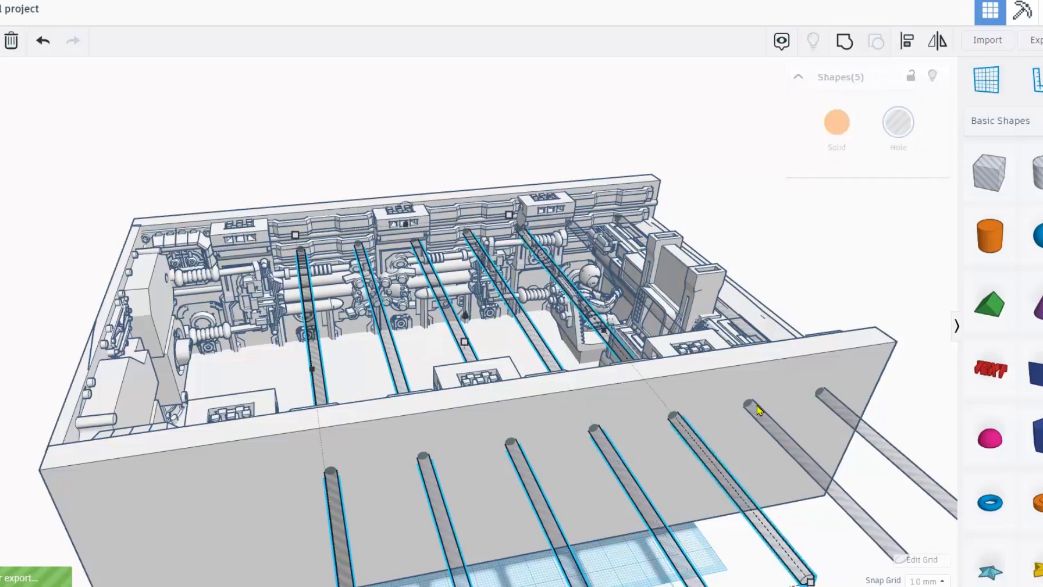
pyautogui.keyDown('shift'); pyautogui.click(754, 408); pyautogui.keyUp('shift')
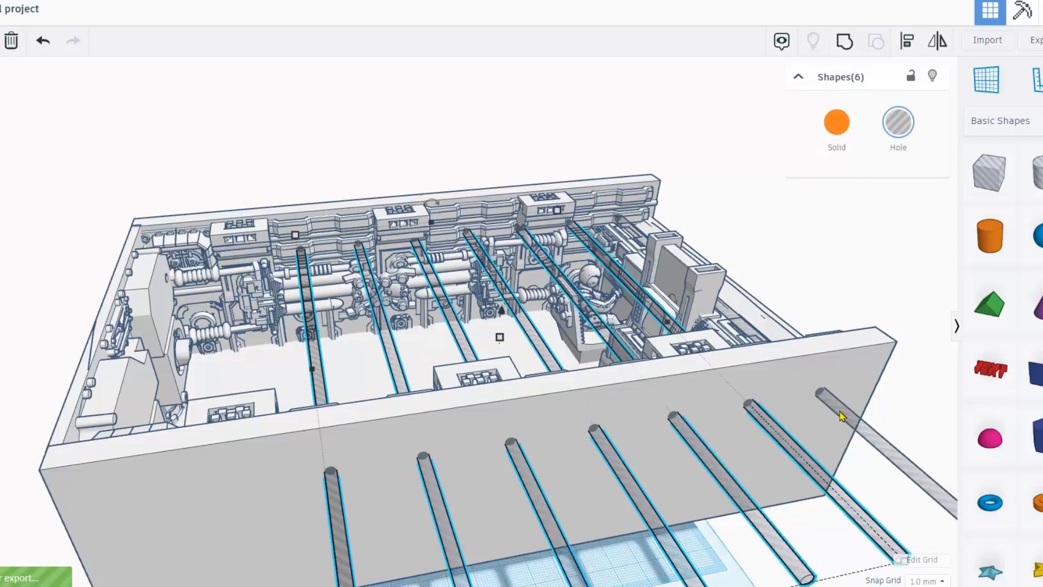
pyautogui.keyDown('shift'); pyautogui.click(841, 416); pyautogui.keyUp('shift')
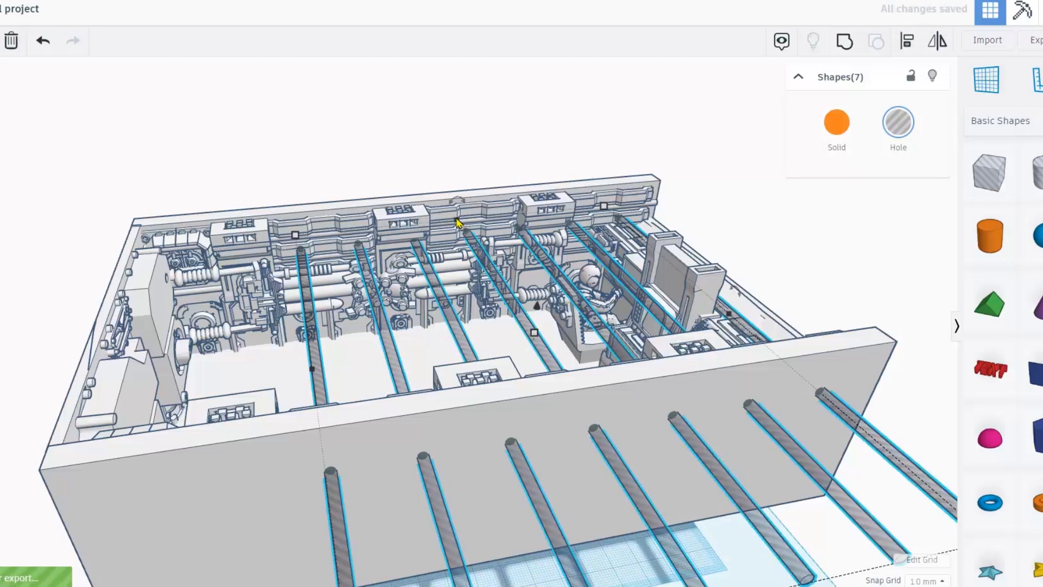
pyautogui.moveTo(355, 158); pyautogui.dragTo(368, 153, button='right')
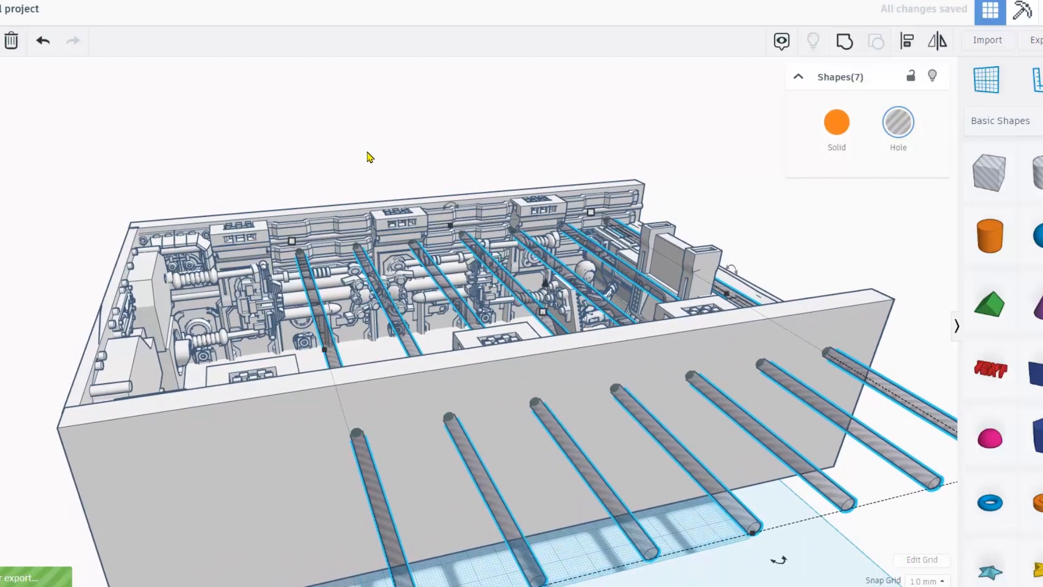
pyautogui.moveTo(546, 285); pyautogui.dragTo(535, 370)
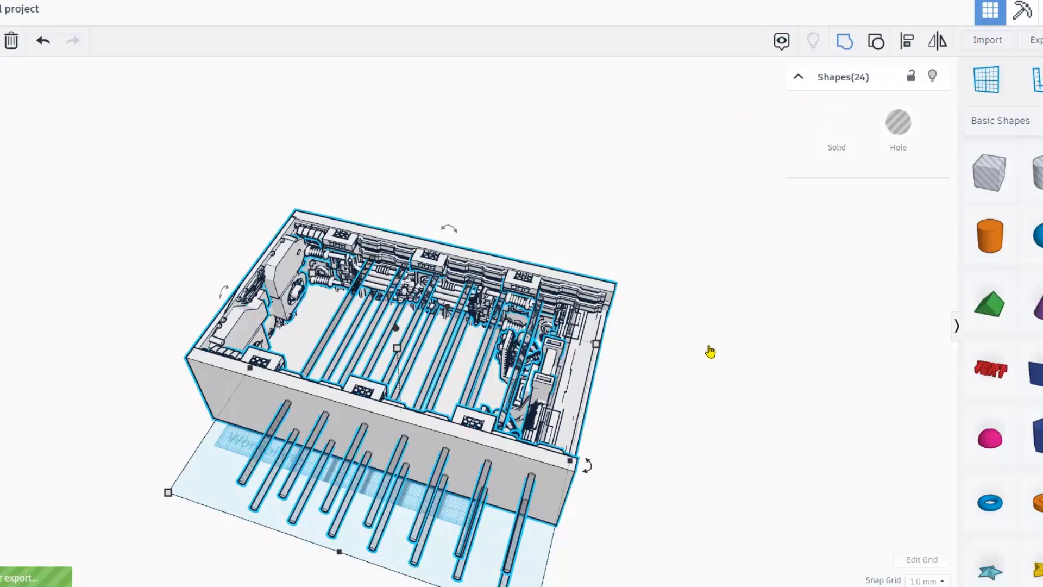
# Group the room with all fourteen rods and inspect the two rows of wall holes.
pyautogui.hotkey('ctrl', 'g')
pyautogui.moveTo(710, 351); pyautogui.dragTo(605, 348, button='right')
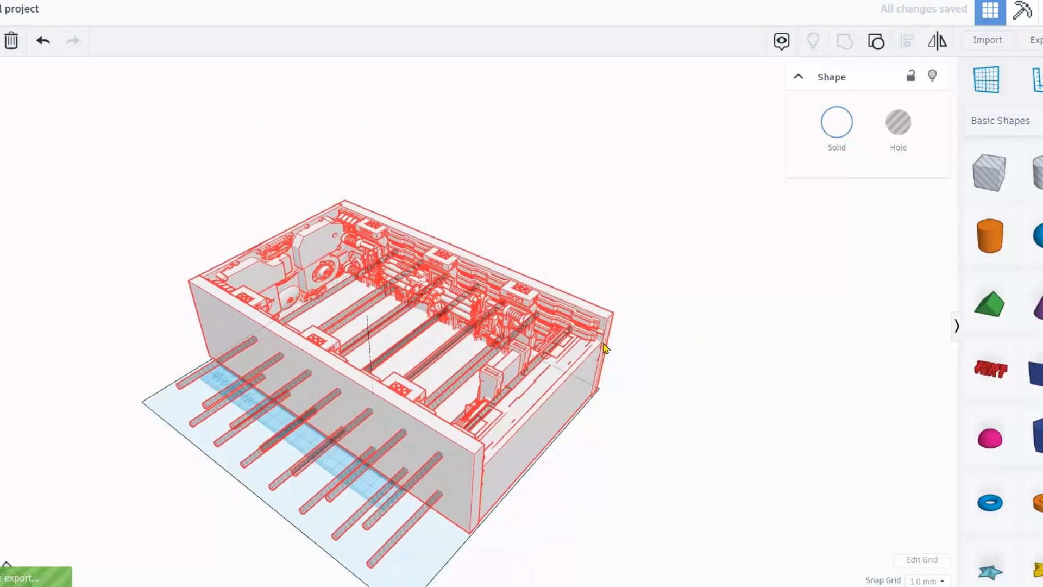
pyautogui.scroll(8, 601, 350)
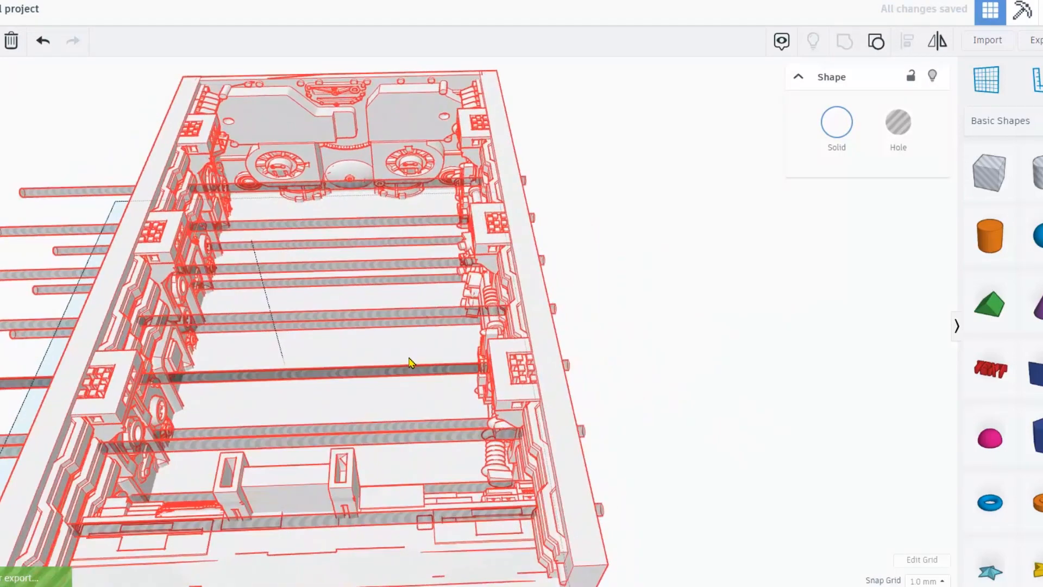
pyautogui.moveTo(410, 363); pyautogui.dragTo(532, 302, button='right')
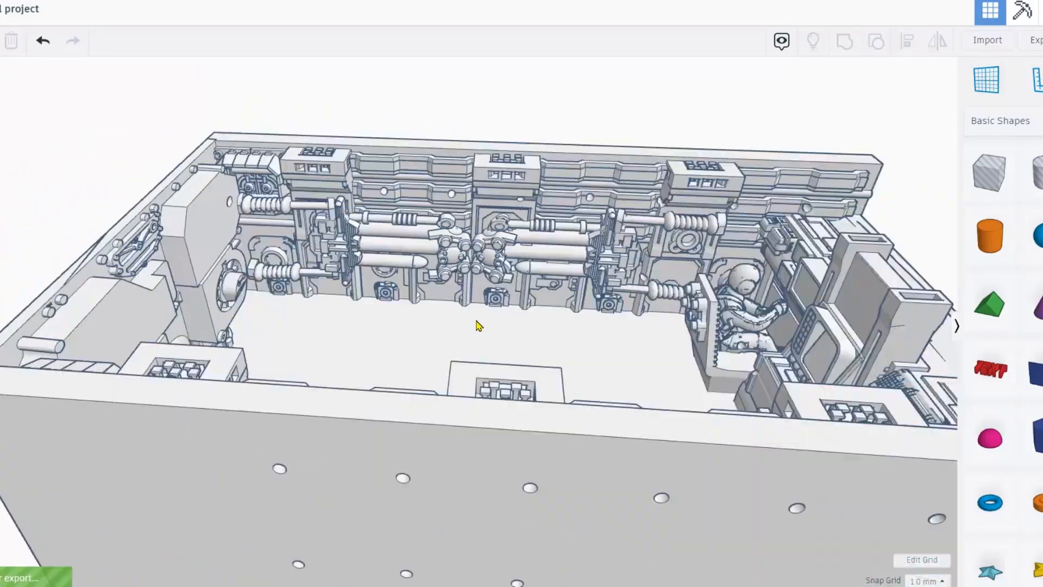
pyautogui.moveTo(476, 322); pyautogui.dragTo(476, 321, button='right')
pyautogui.moveTo(516, 321); pyautogui.dragTo(541, 309, button='right')
pyautogui.scroll(3, 593, 381)
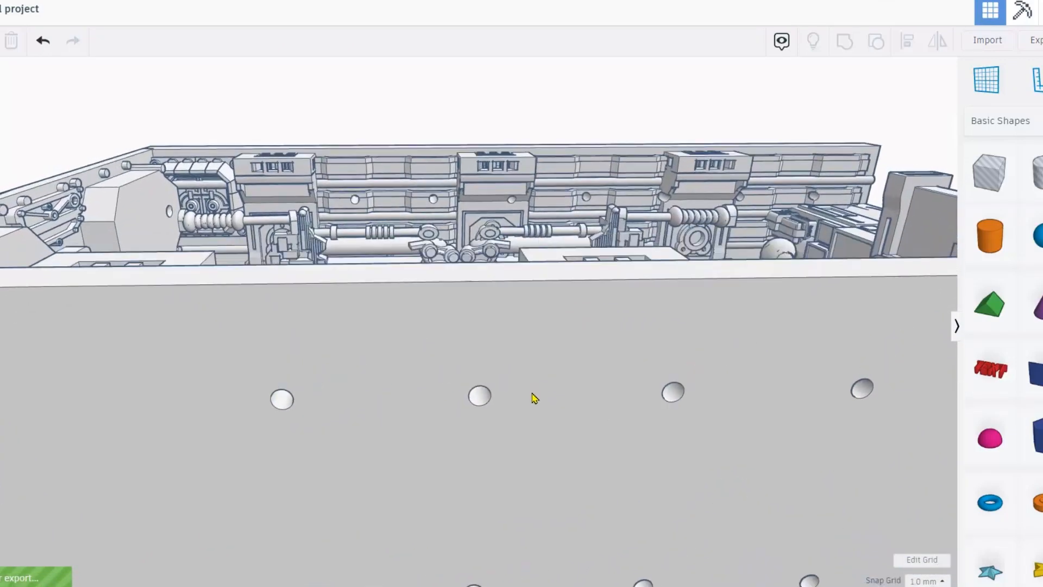
pyautogui.moveTo(545, 410); pyautogui.dragTo(728, 413, button='right')
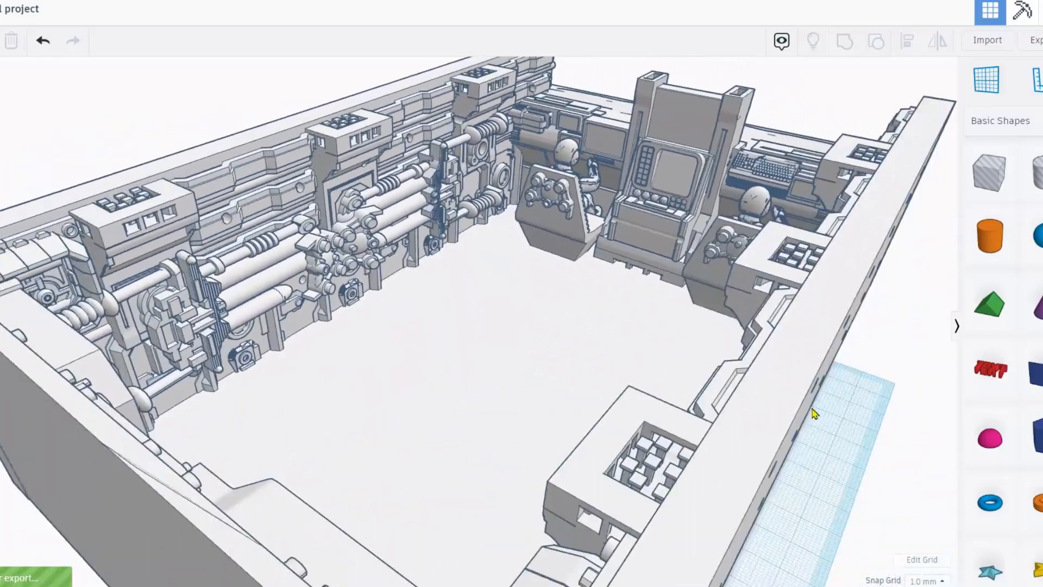
pyautogui.moveTo(813, 415); pyautogui.dragTo(628, 422, button='right')
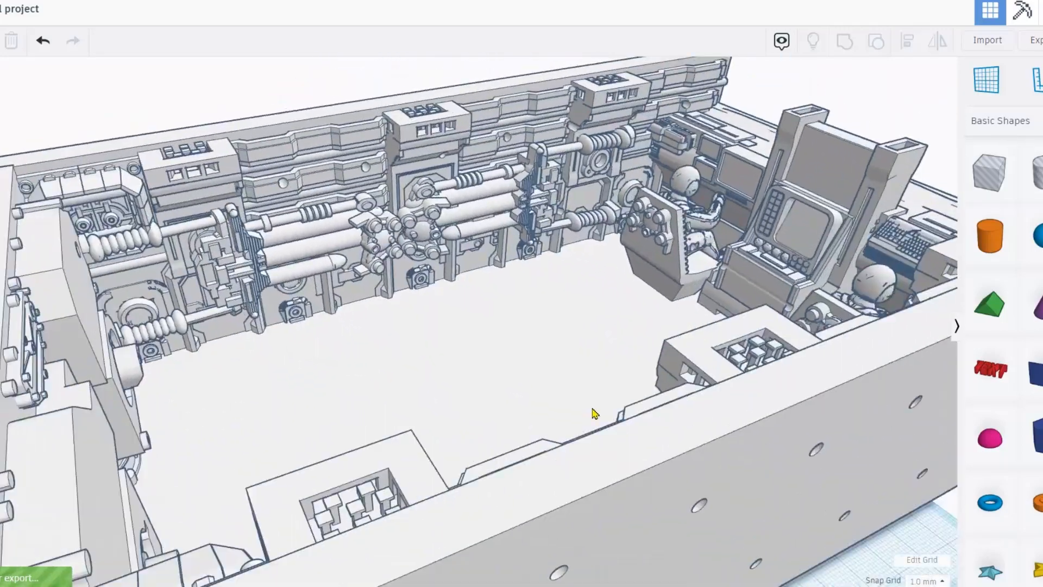
pyautogui.scroll(-2, 595, 414)
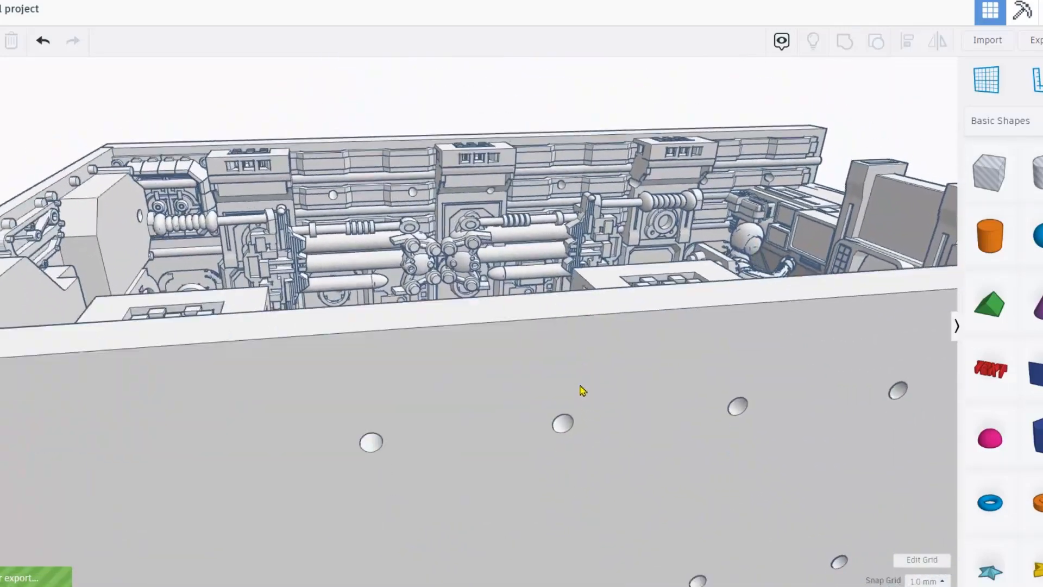
pyautogui.moveTo(583, 391); pyautogui.dragTo(428, 347, button='right')
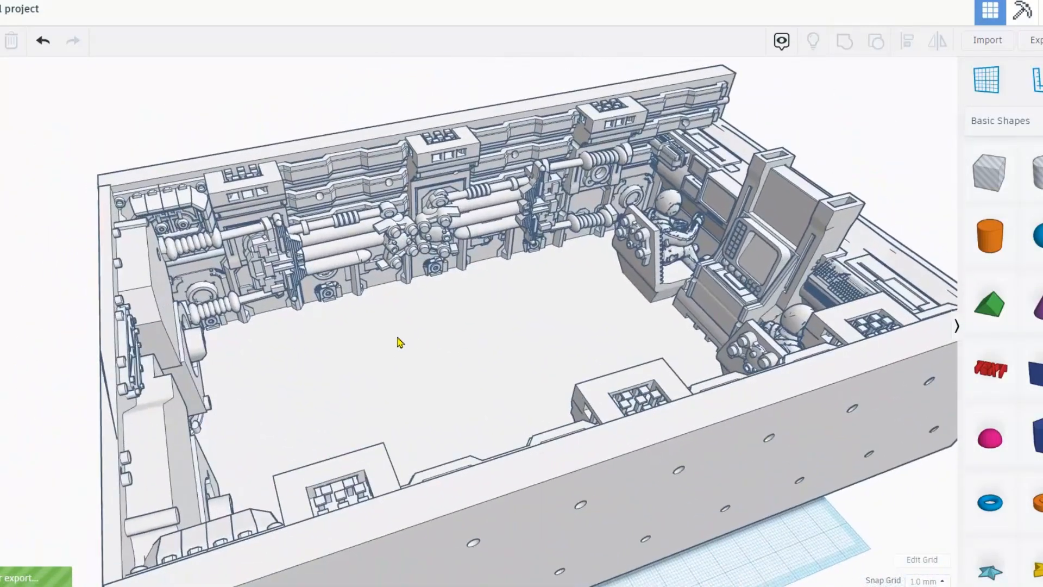
pyautogui.moveTo(488, 341); pyautogui.dragTo(298, 353, button='right')
pyautogui.moveTo(565, 361); pyautogui.dragTo(342, 362, button='right')
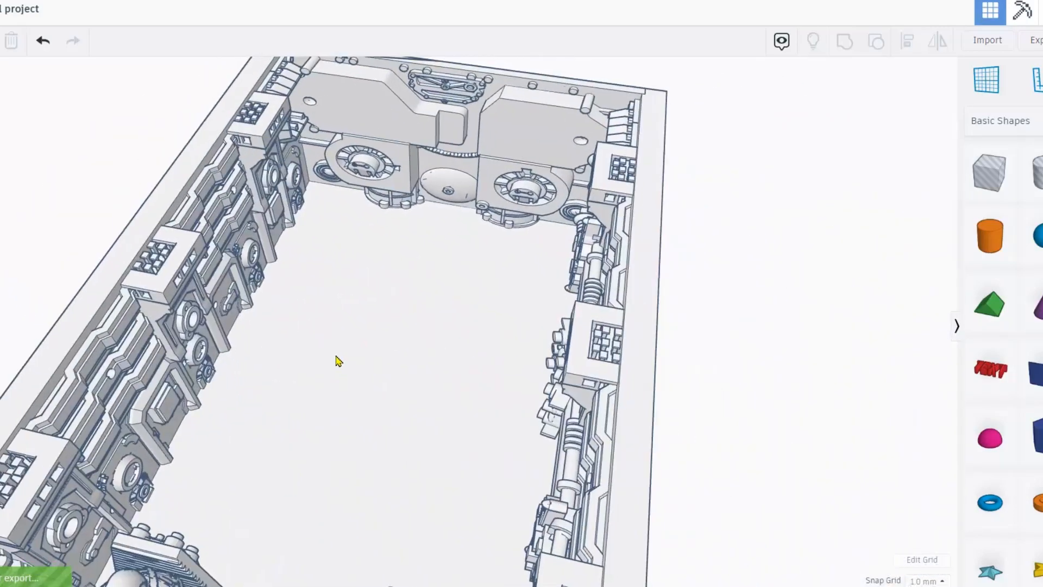
pyautogui.moveTo(146, 322); pyautogui.dragTo(305, 321, button='right')
pyautogui.moveTo(454, 325); pyautogui.dragTo(641, 259, button='right')
pyautogui.scroll(3, 532, 274)
pyautogui.moveTo(424, 289); pyautogui.dragTo(310, 327, button='middle')
pyautogui.moveTo(379, 336); pyautogui.dragTo(396, 332, button='right')
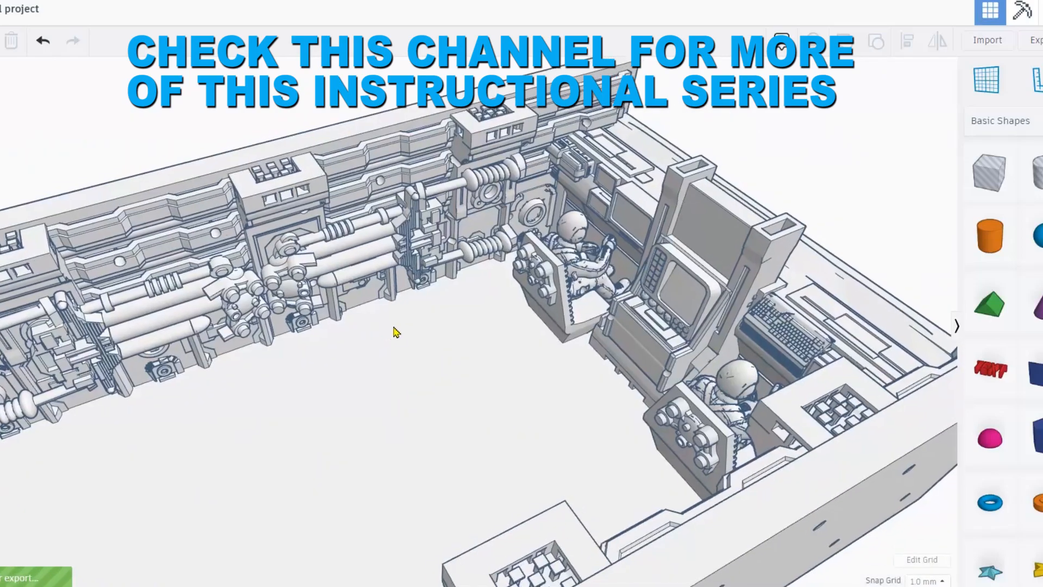